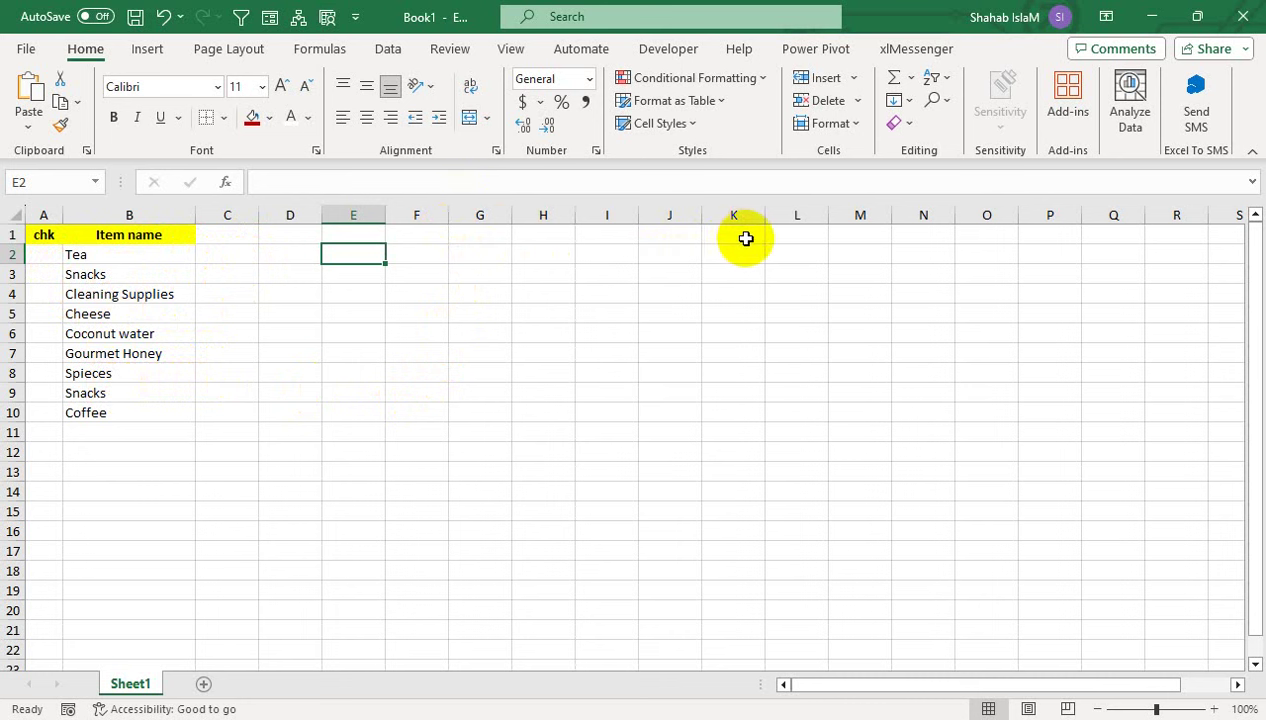
Enter headers QTY, SALE, CLOSING and AVAILABILITY in C1:F1, autofitting column F
click(231, 231)
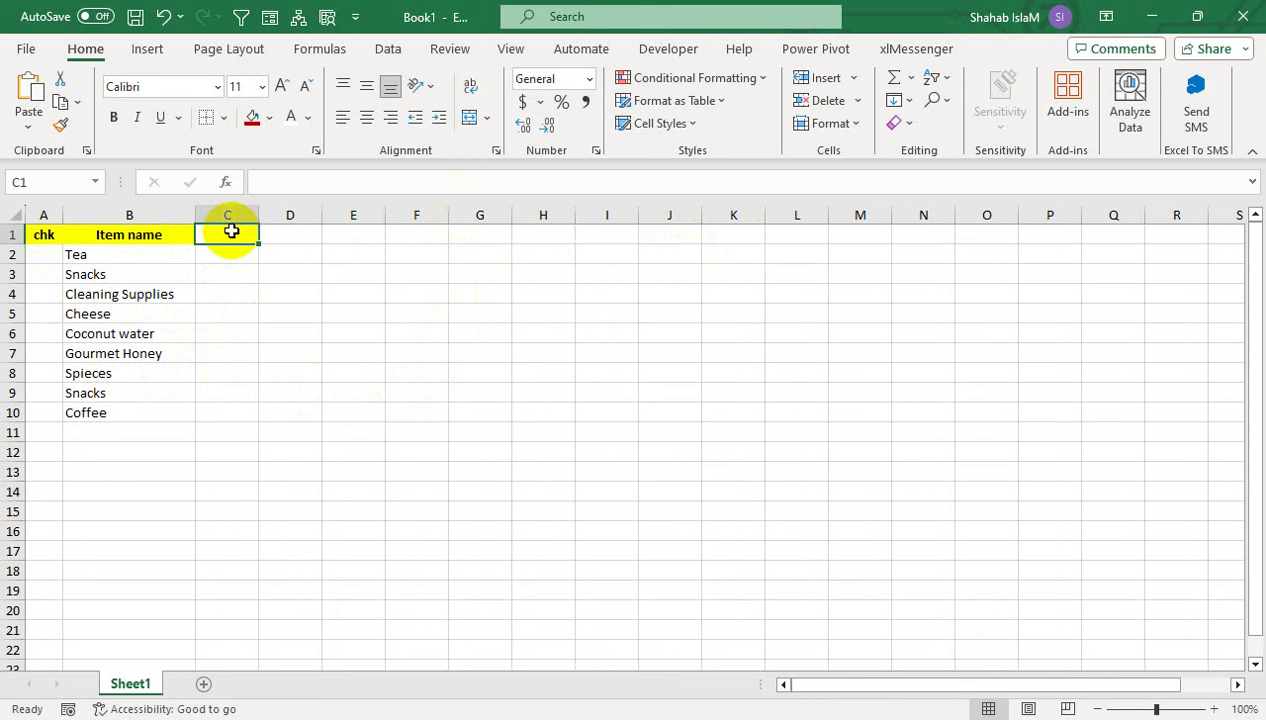
text(Q)
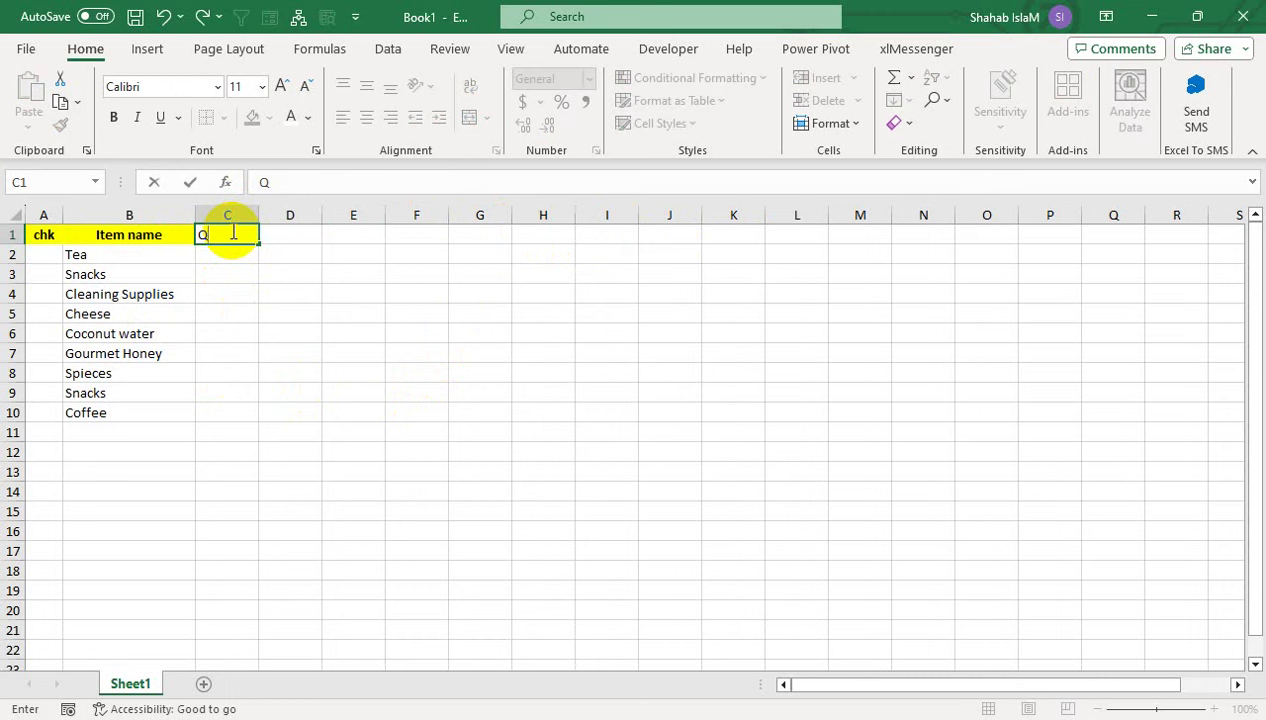
text(TY)
key(Tab)
text(S)
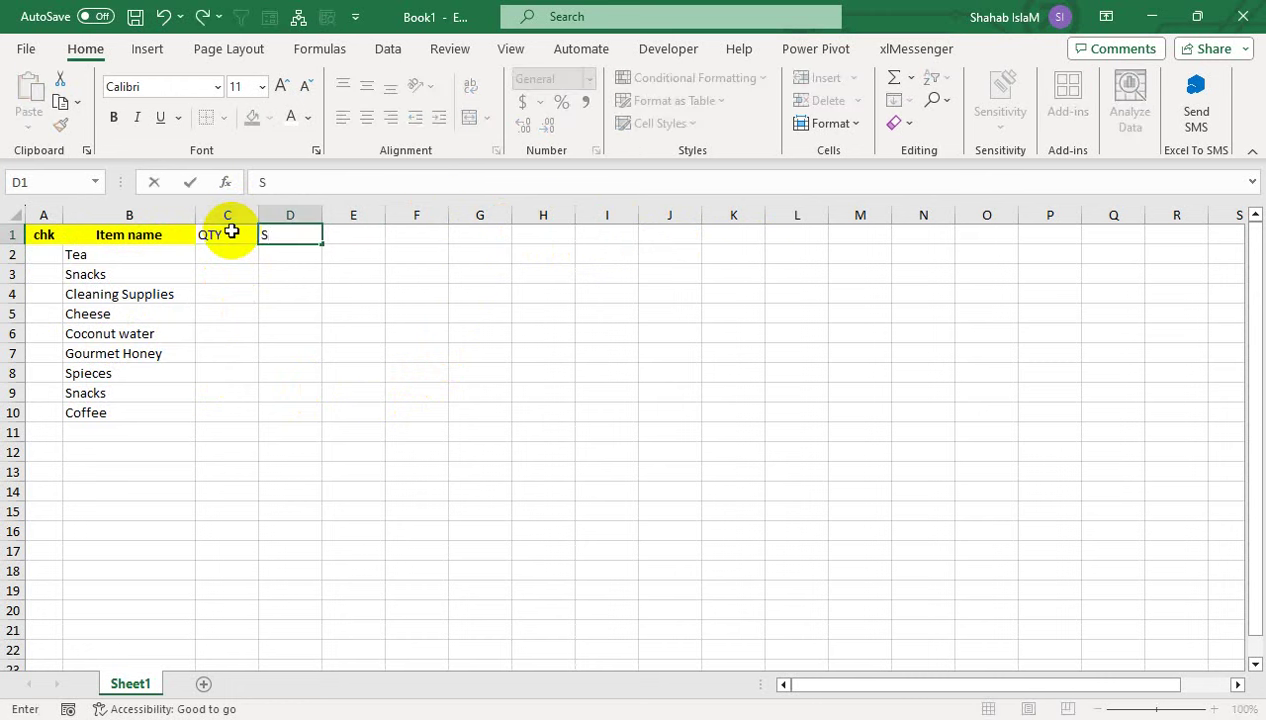
key(Tab)
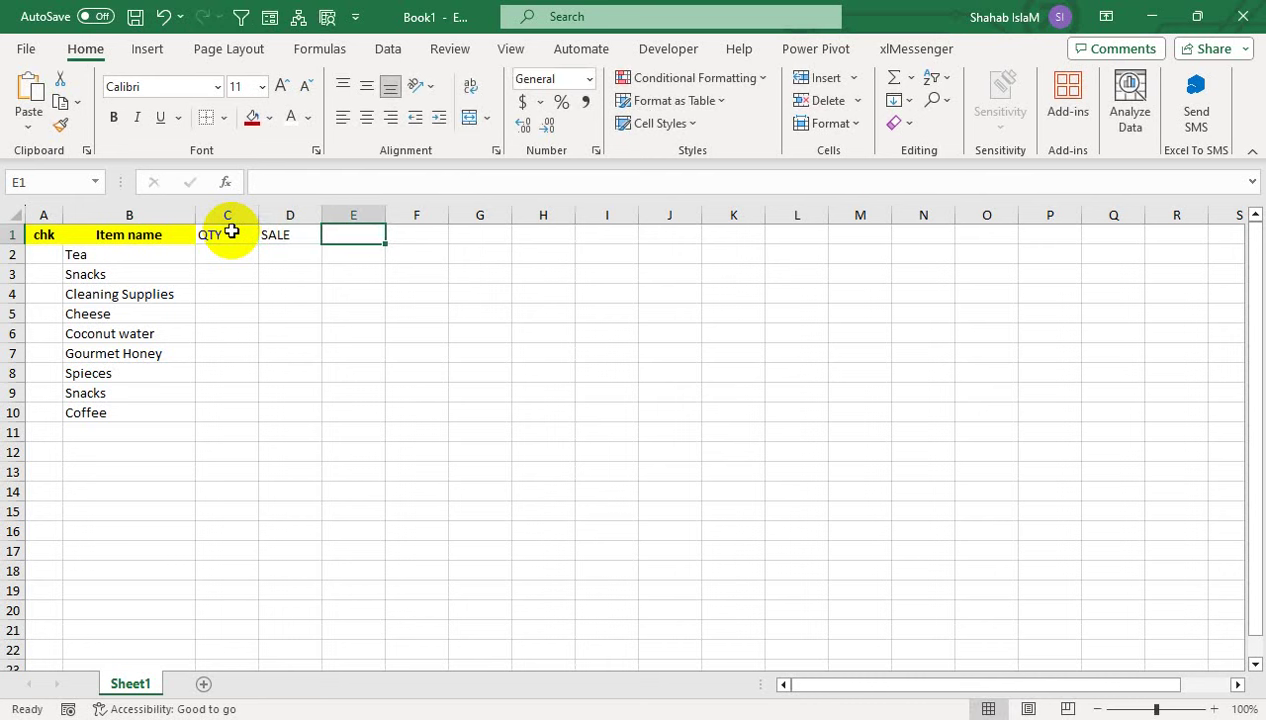
text(CLOSING)
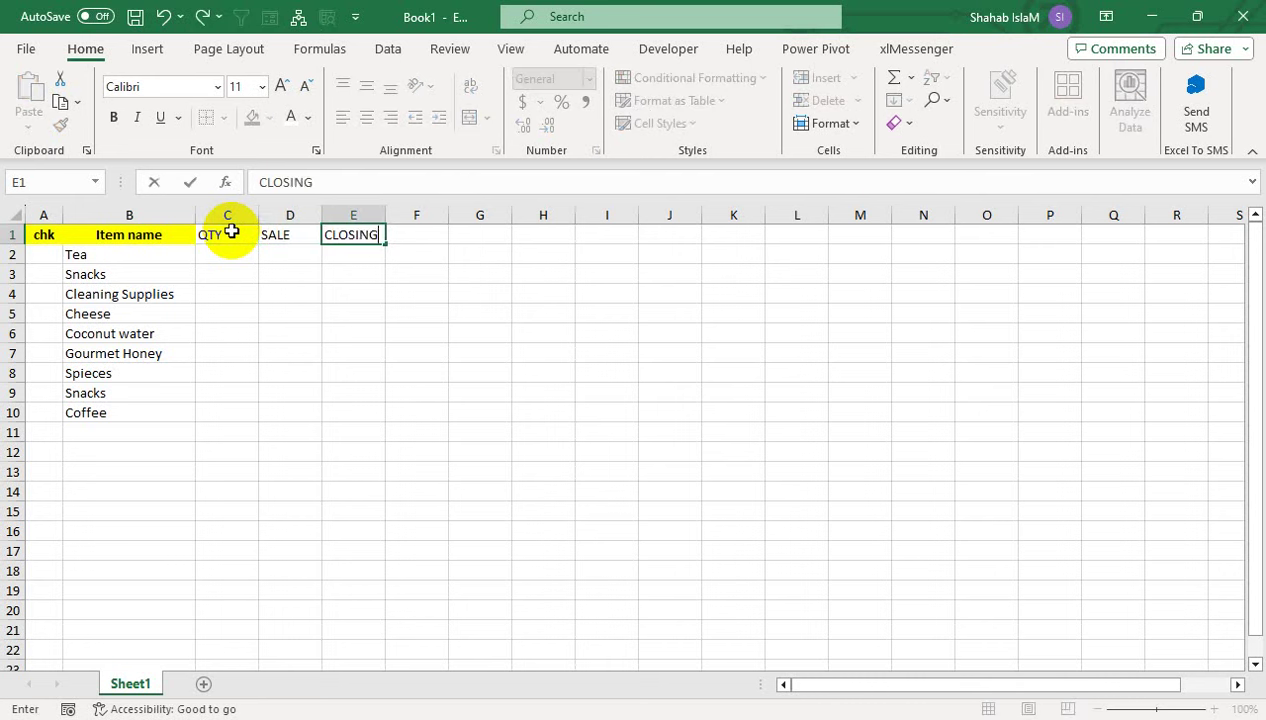
key(Tab)
key(Tab)
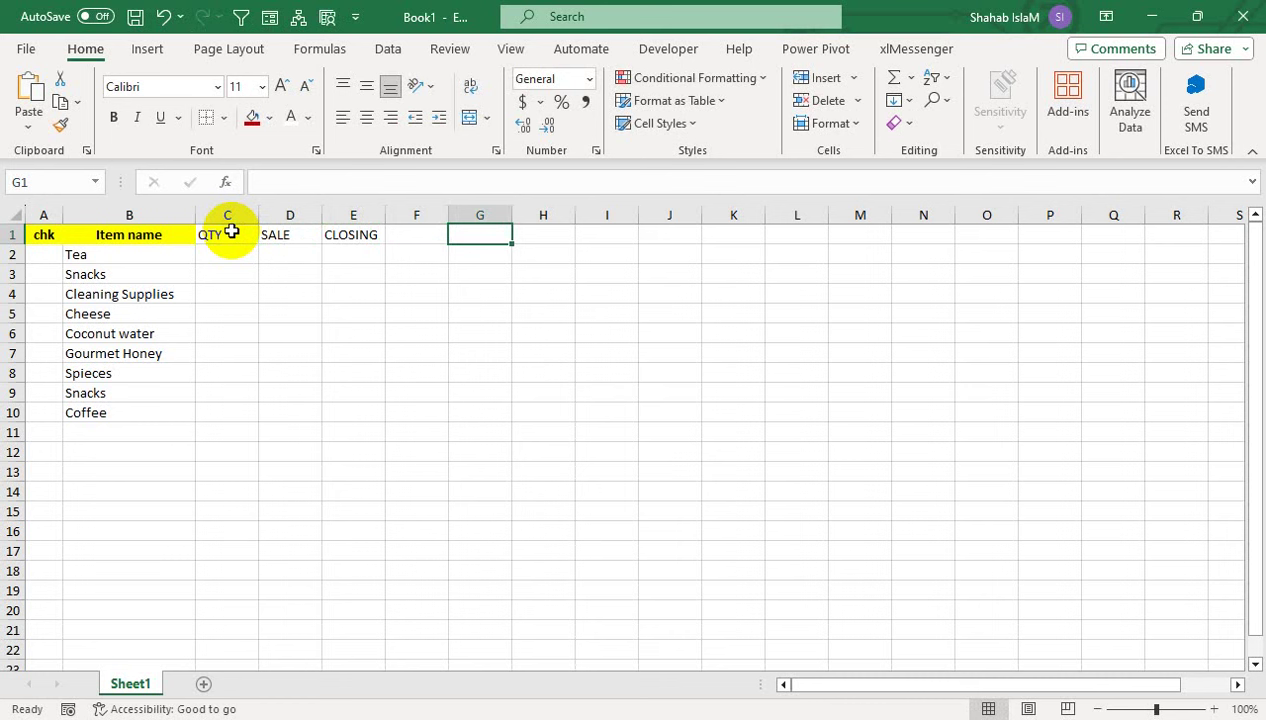
key(Left)
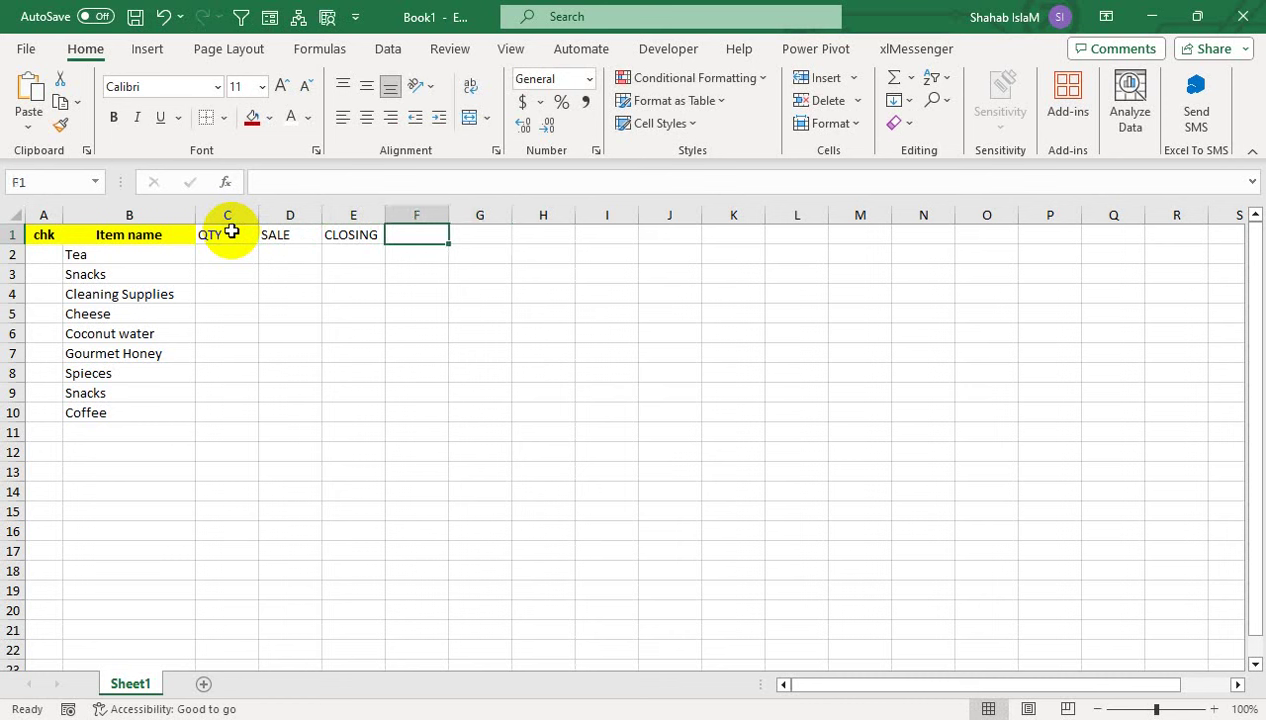
text(AVAILABILITY)
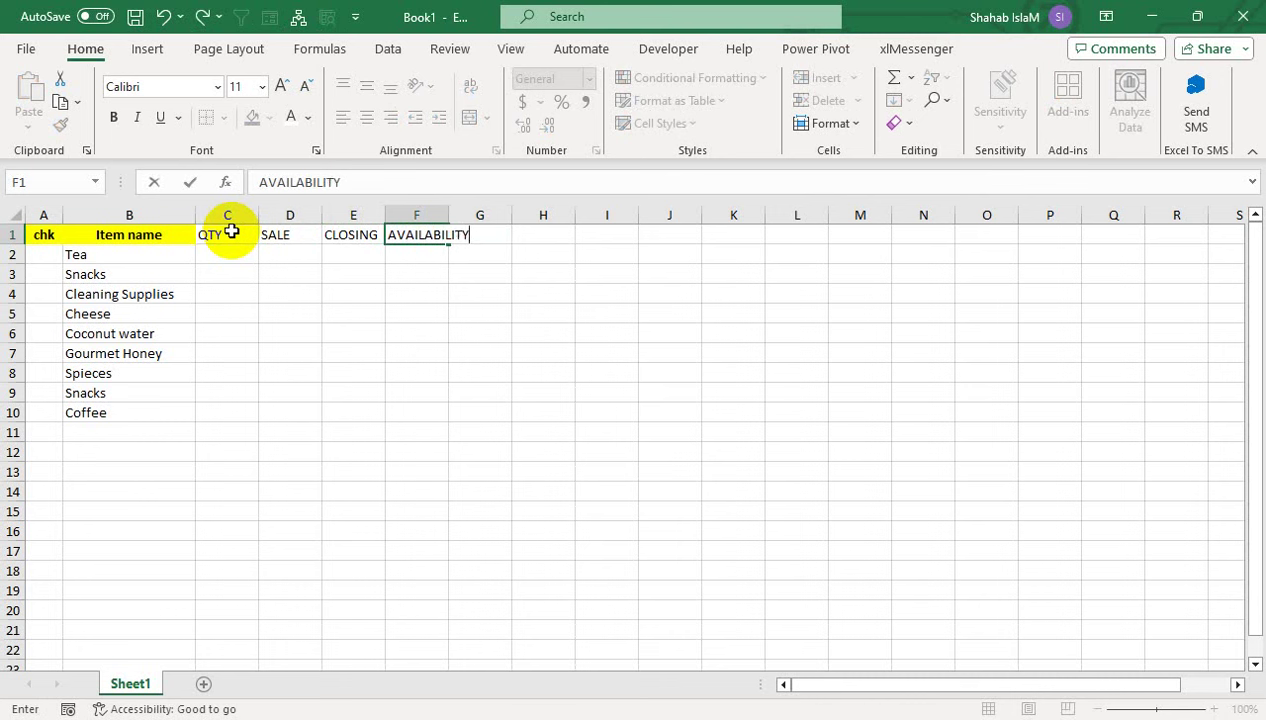
key(Tab)
double_click(448, 215)
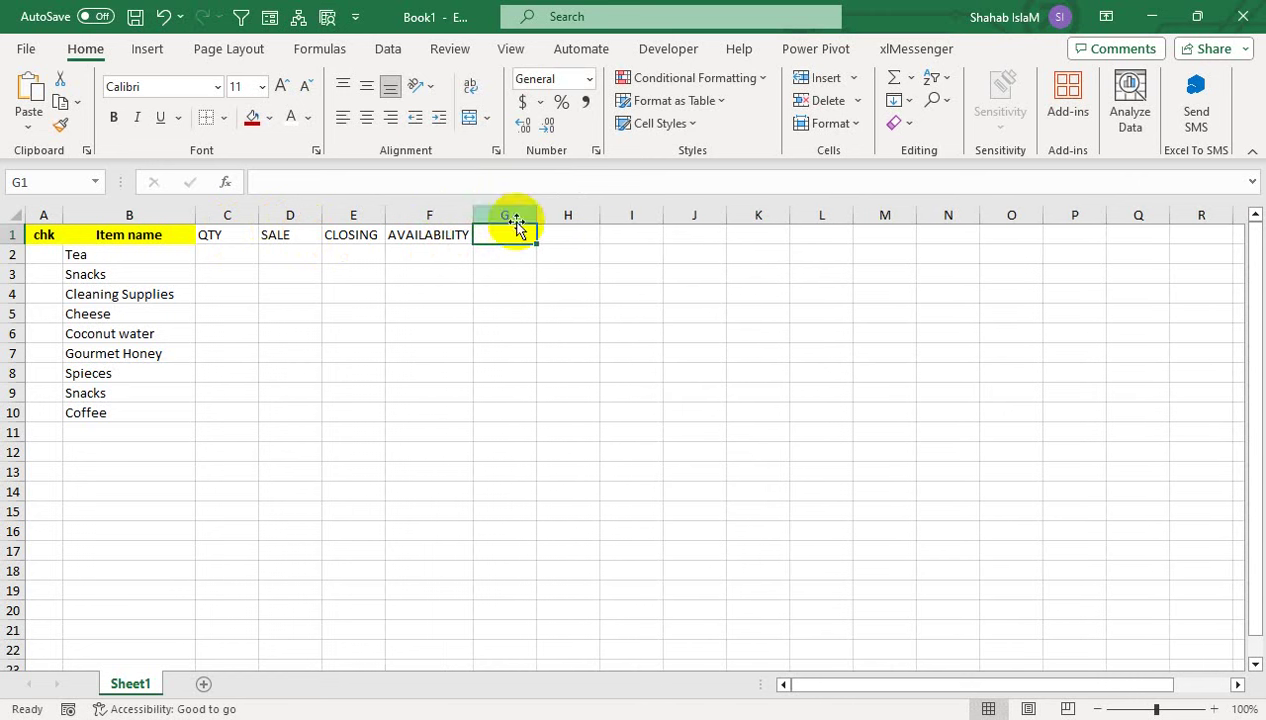
Fill day headers D-1 through D-10 across H1:Q1 and add TQ in R1
click(546, 236)
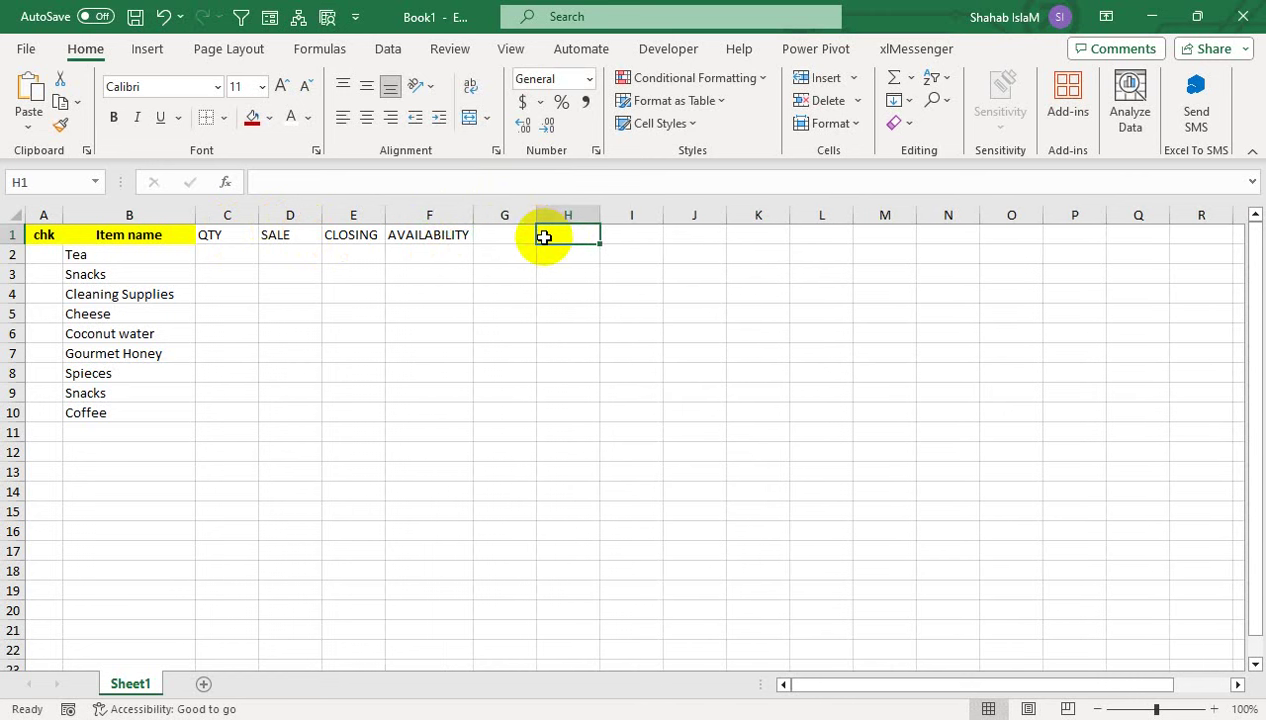
text(D-1)
key(Tab)
click(586, 240)
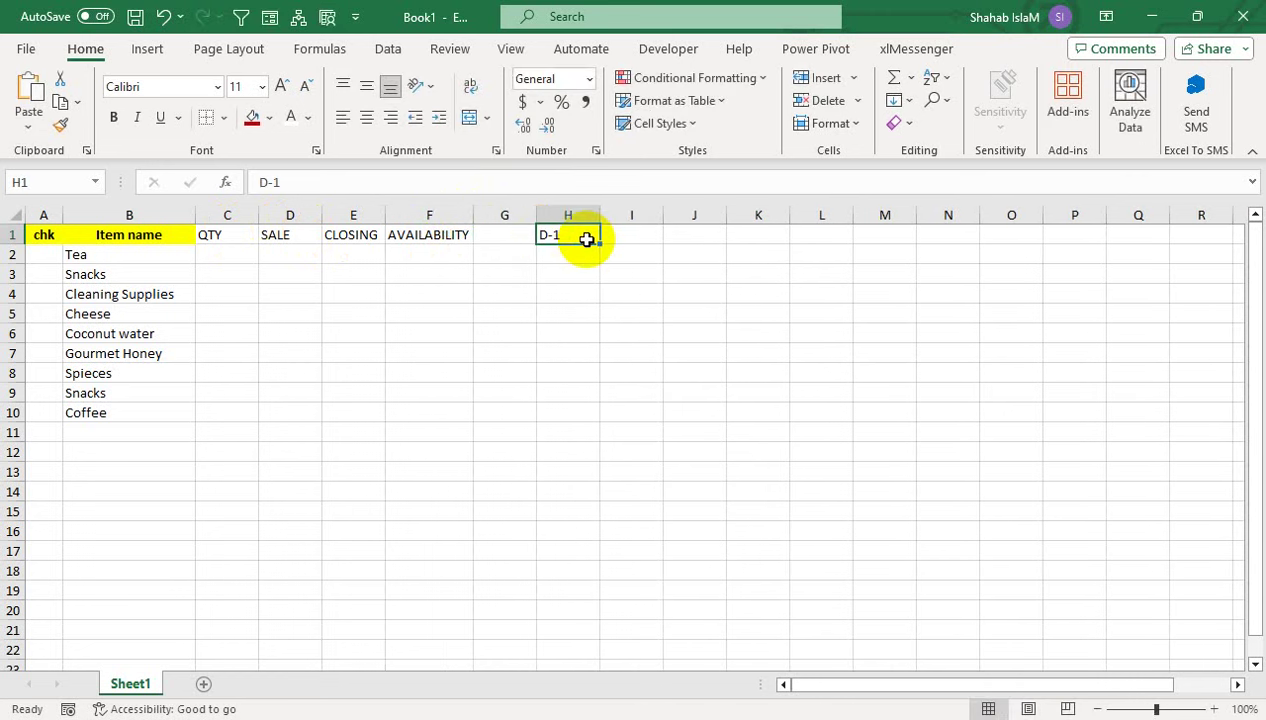
drag(597, 246, 1160, 238)
click(1210, 238)
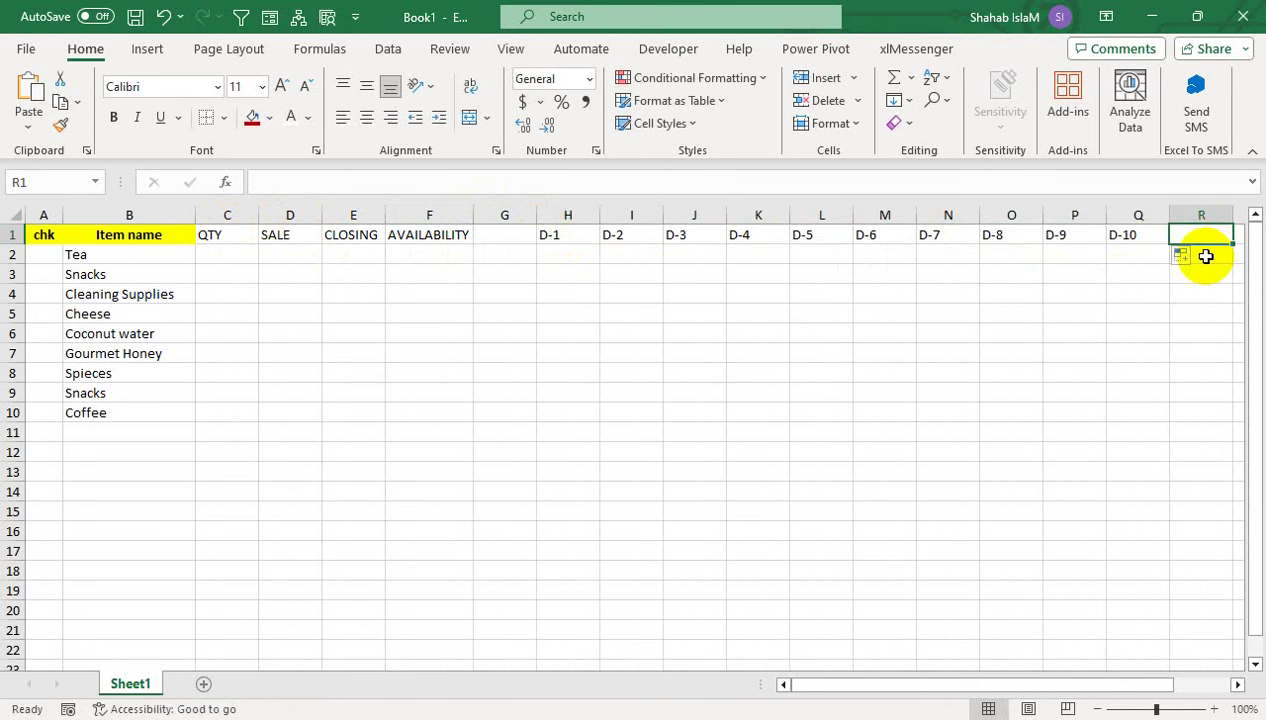
text(TQ)
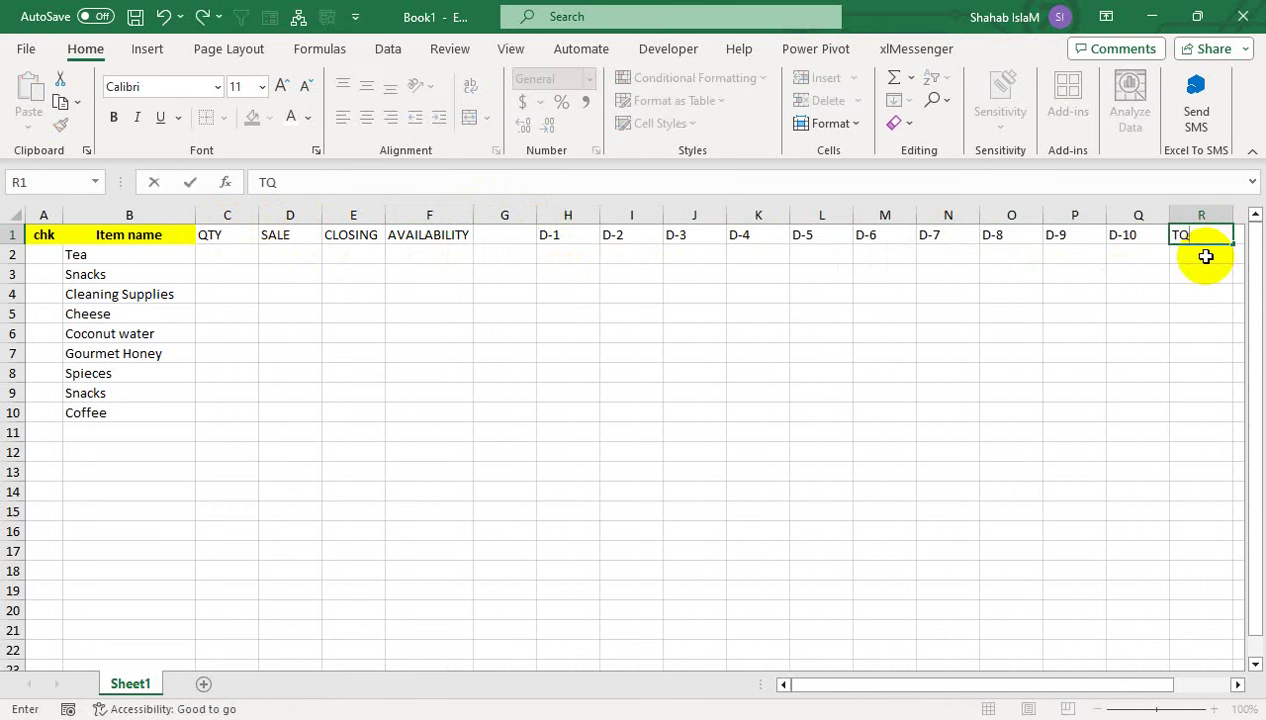
key(Return)
Style the D-1 to TQ headers with dark-red fill and bold white text, size 18
drag(568, 240, 1190, 238)
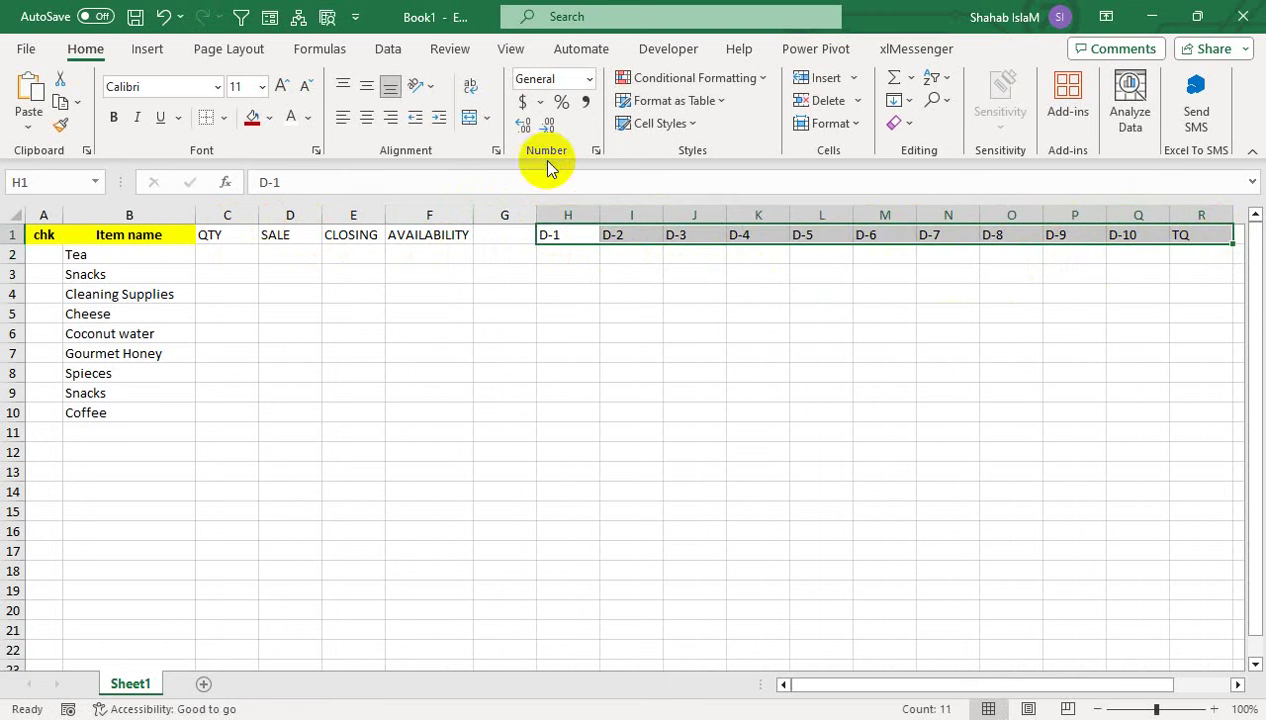
click(269, 120)
click(249, 300)
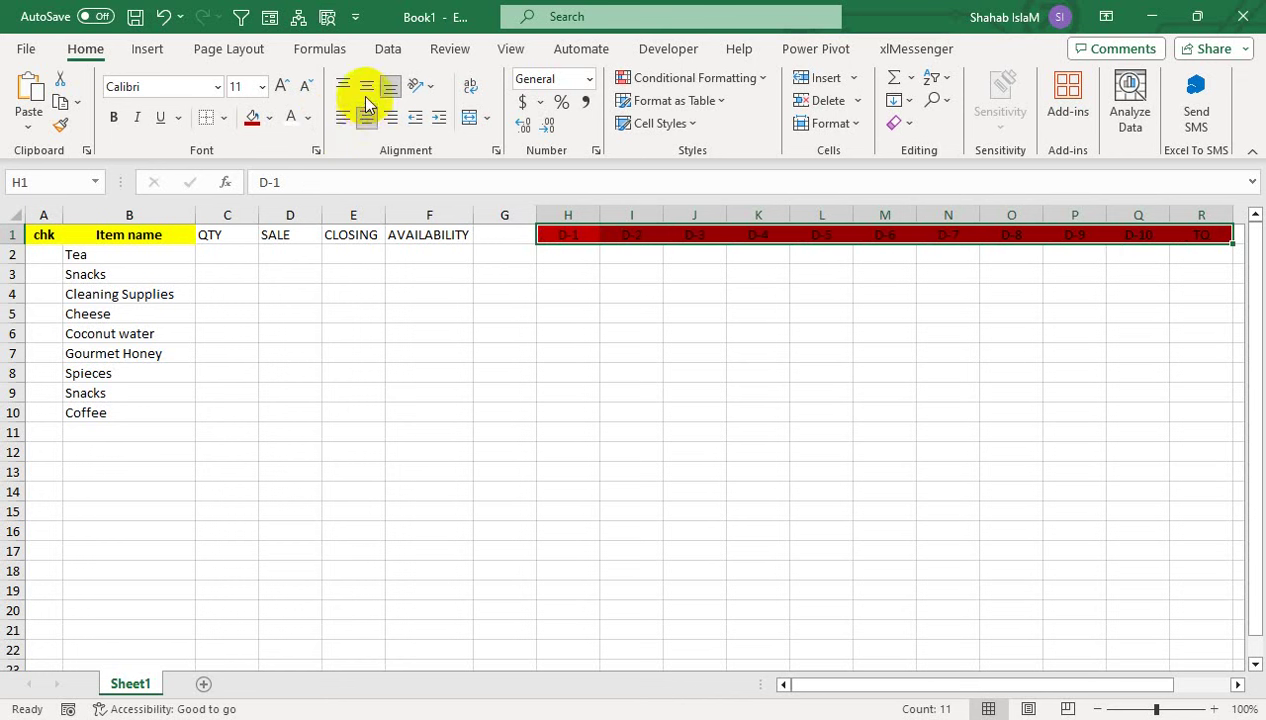
click(308, 117)
click(295, 198)
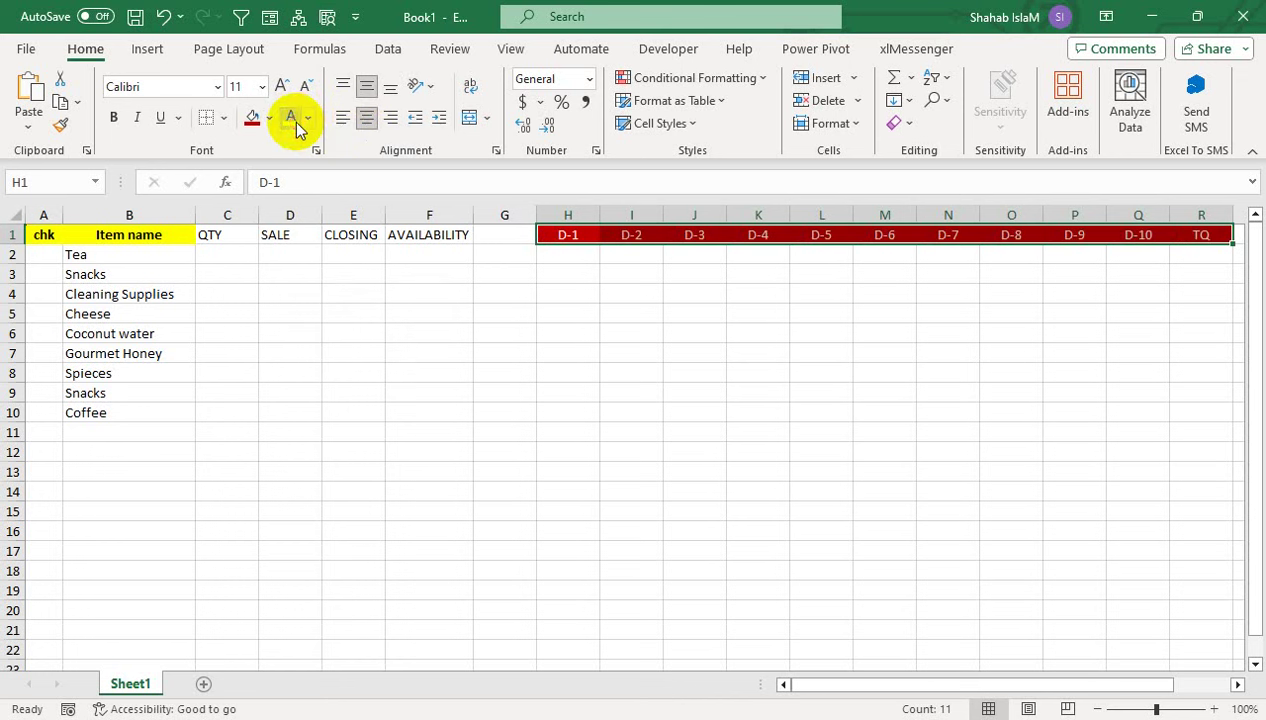
click(114, 118)
click(306, 85)
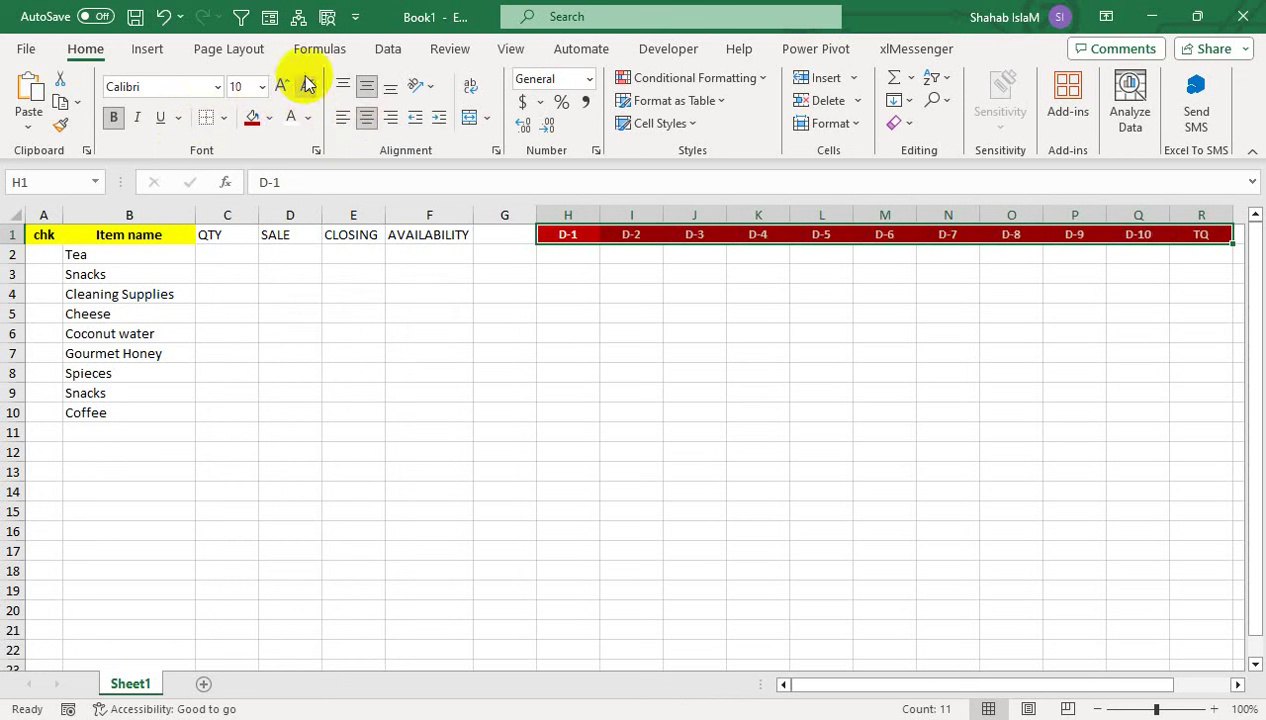
click(282, 87)
click(282, 87)
click(282, 87)
click(282, 87)
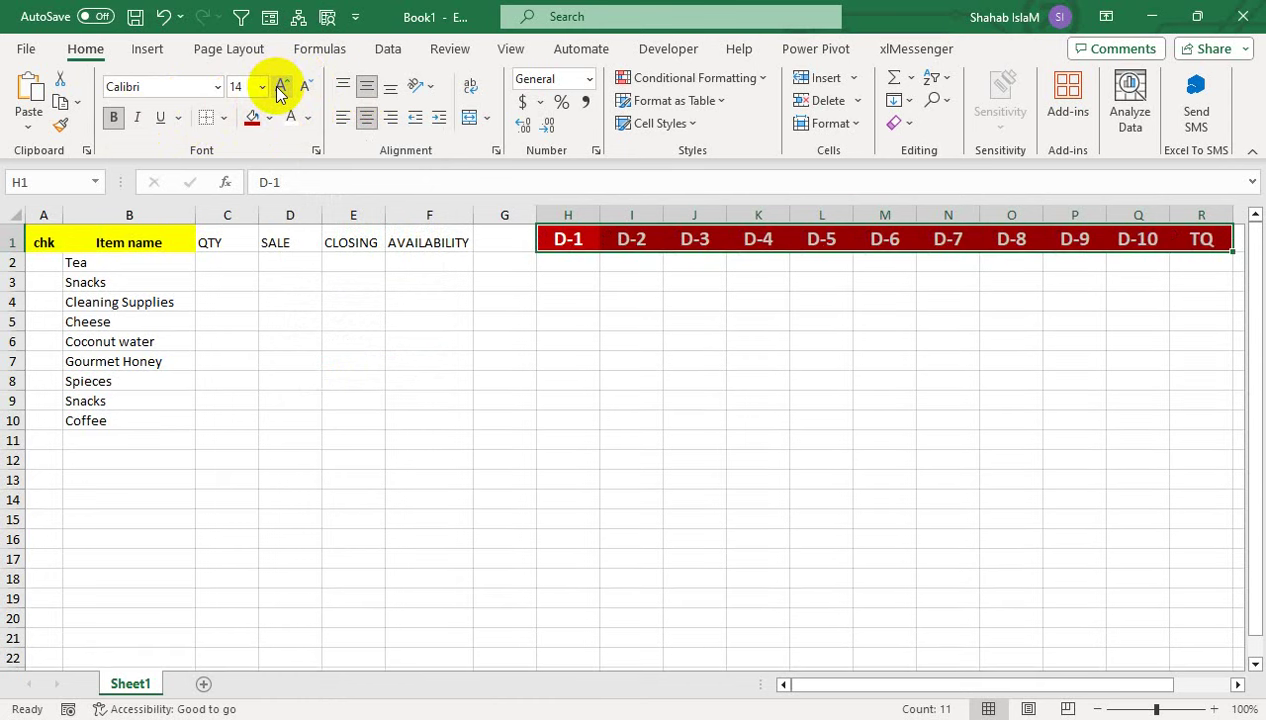
click(282, 87)
click(282, 87)
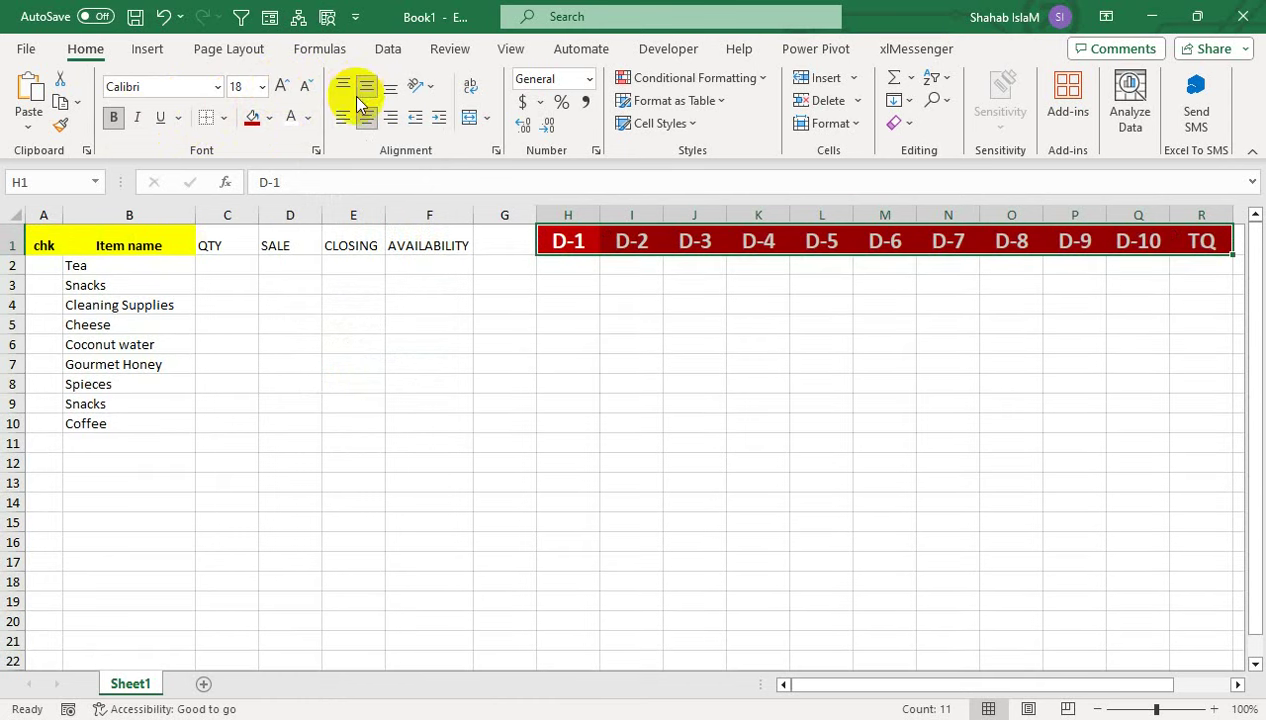
Fill QTY, SALE and CLOSING yellow; make A1:E1 centred, bold, size 14; widen columns A and E
drag(365, 240, 240, 240)
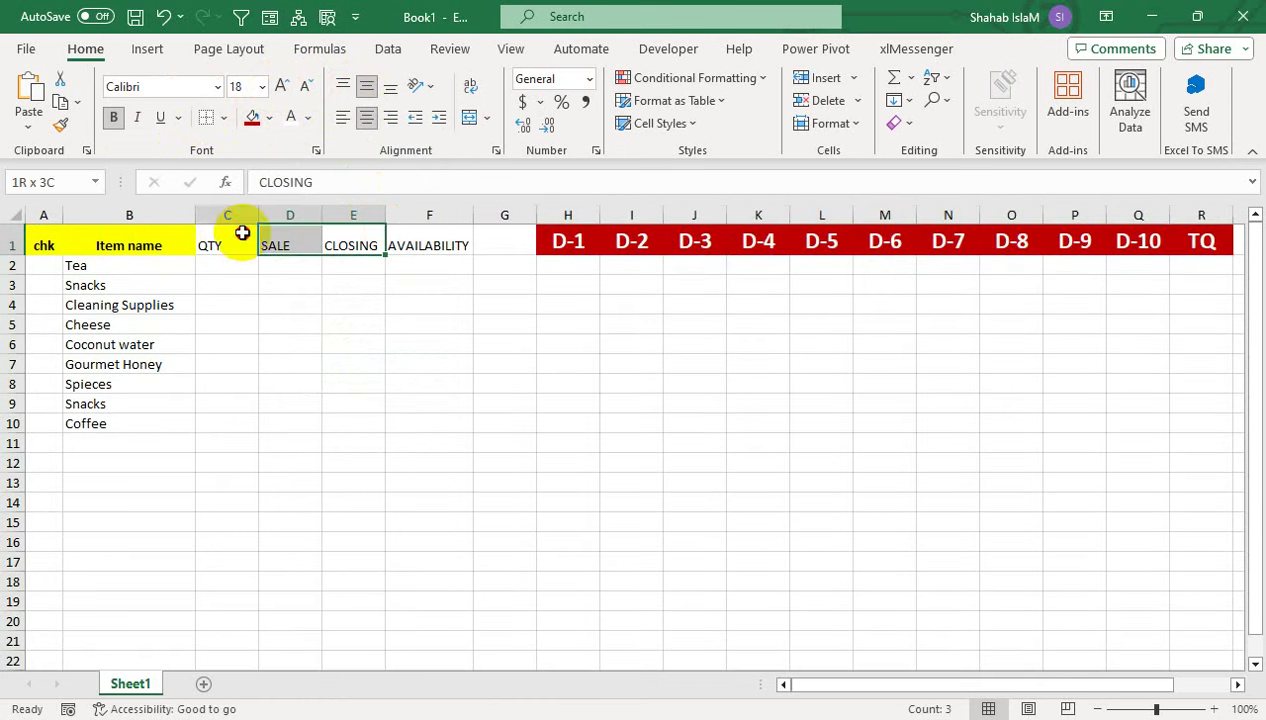
click(269, 118)
click(302, 304)
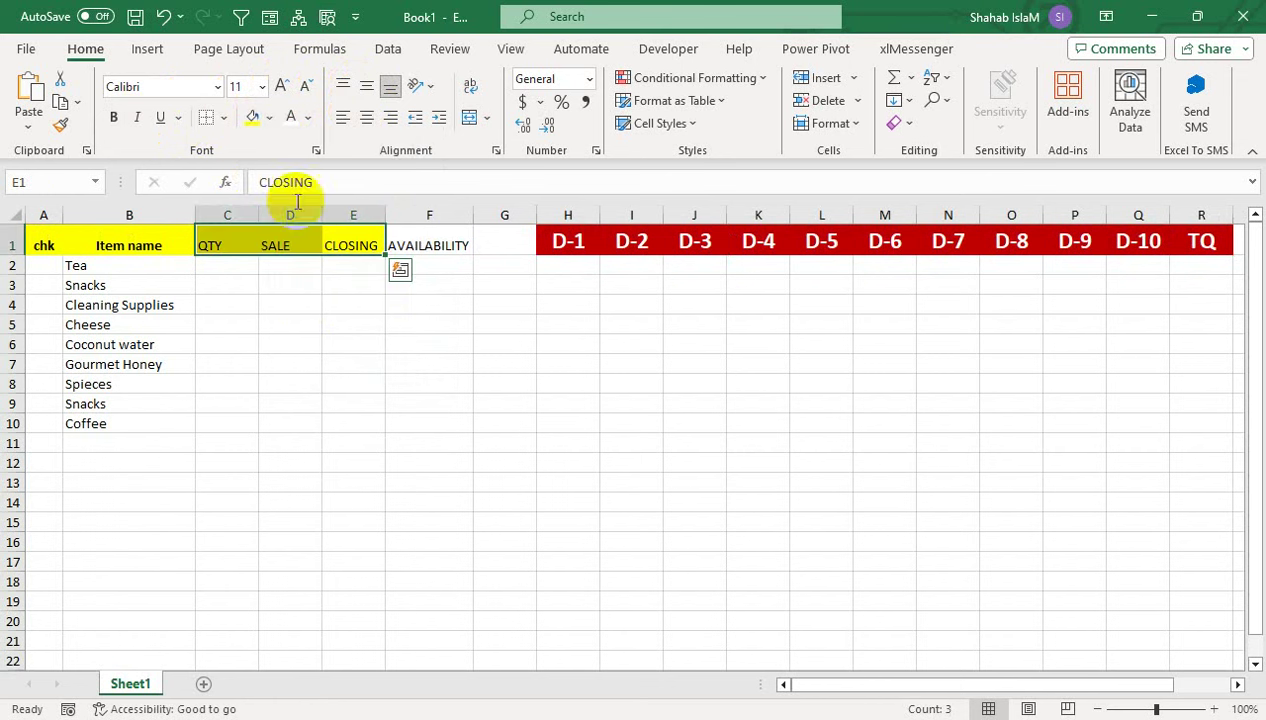
drag(51, 246, 320, 250)
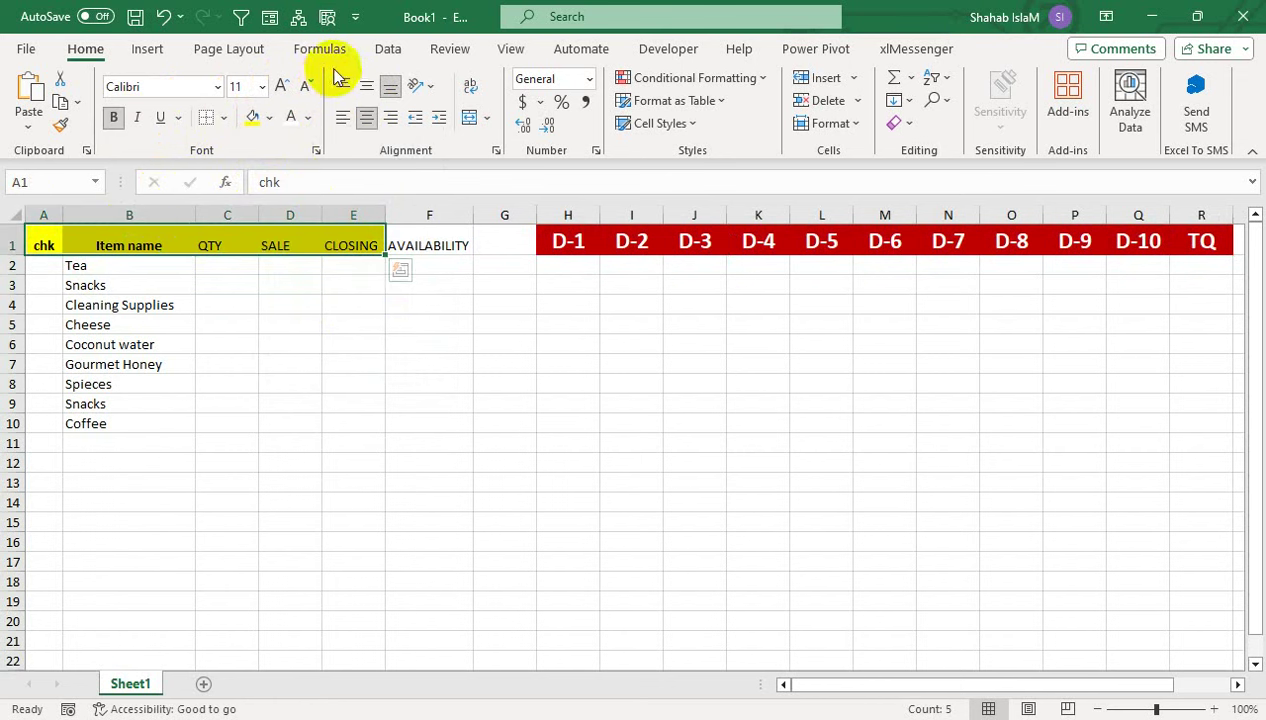
drag(385, 215, 401, 218)
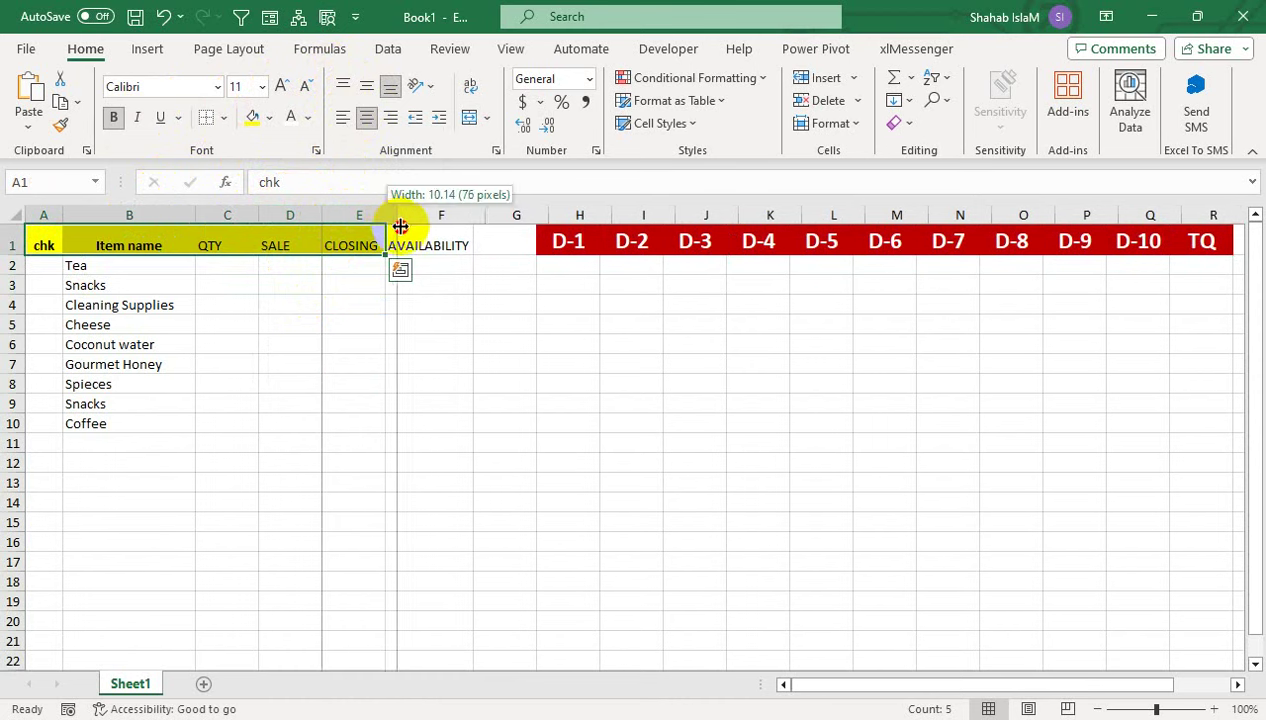
click(366, 86)
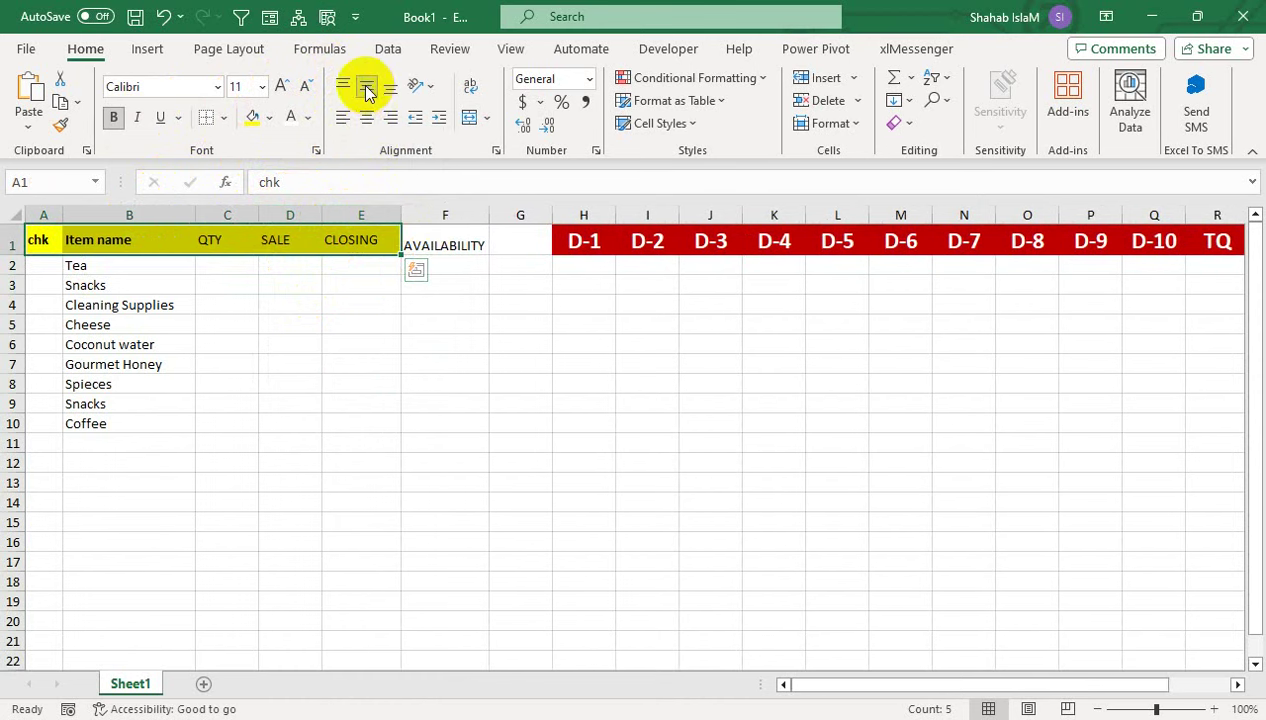
click(367, 118)
click(280, 87)
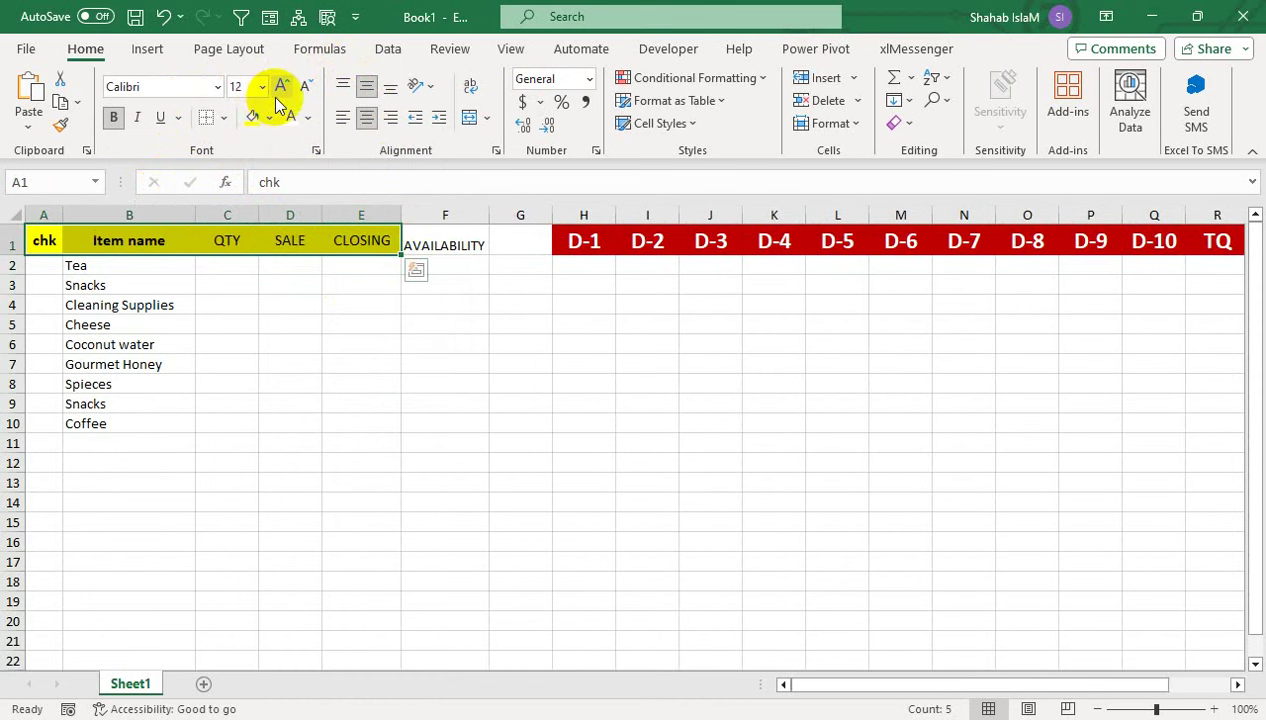
click(280, 87)
drag(62, 213, 69, 213)
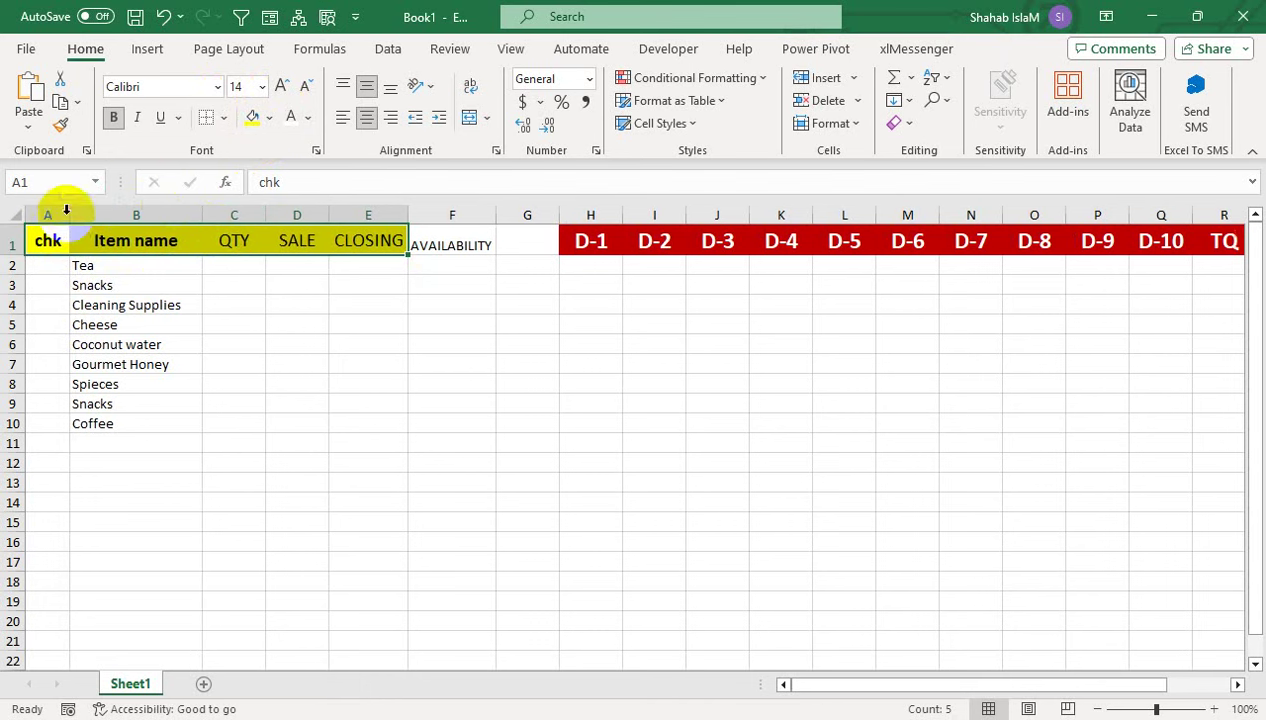
click(113, 119)
click(249, 399)
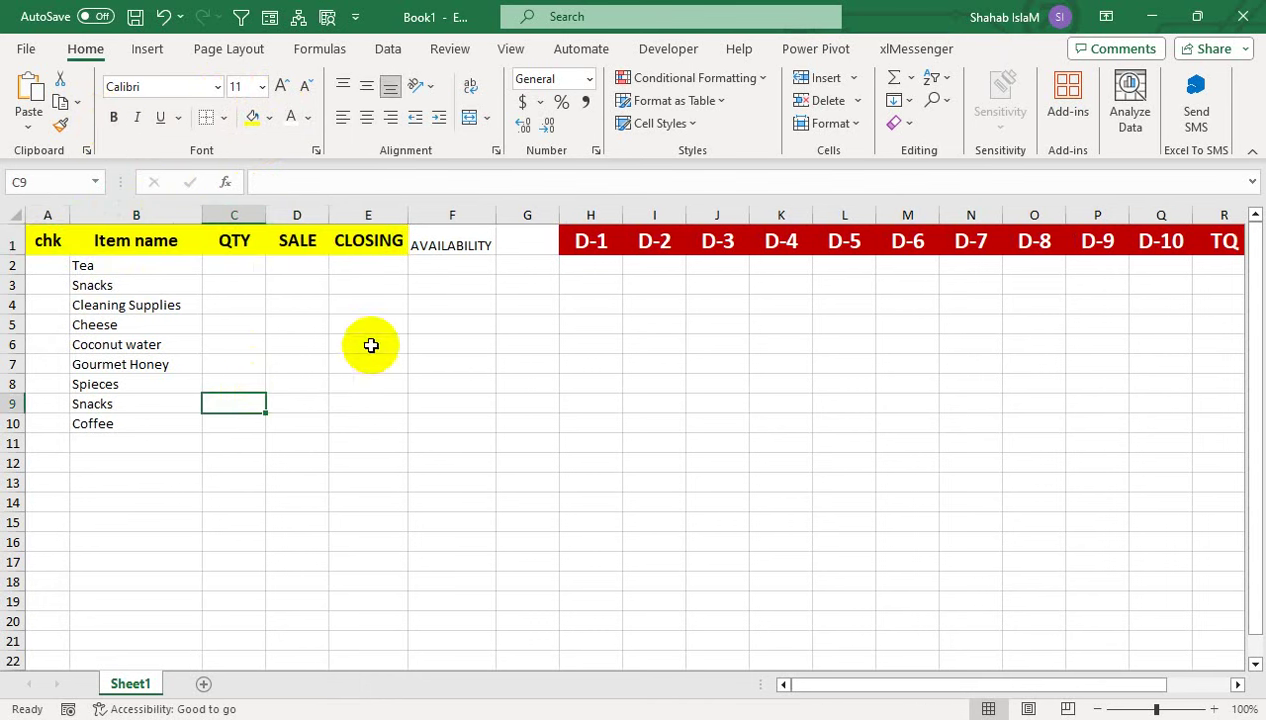
Make F1 AVAILABILITY yellow, bold, size 14 and centred, autofit column F, narrow column G
click(452, 246)
click(367, 86)
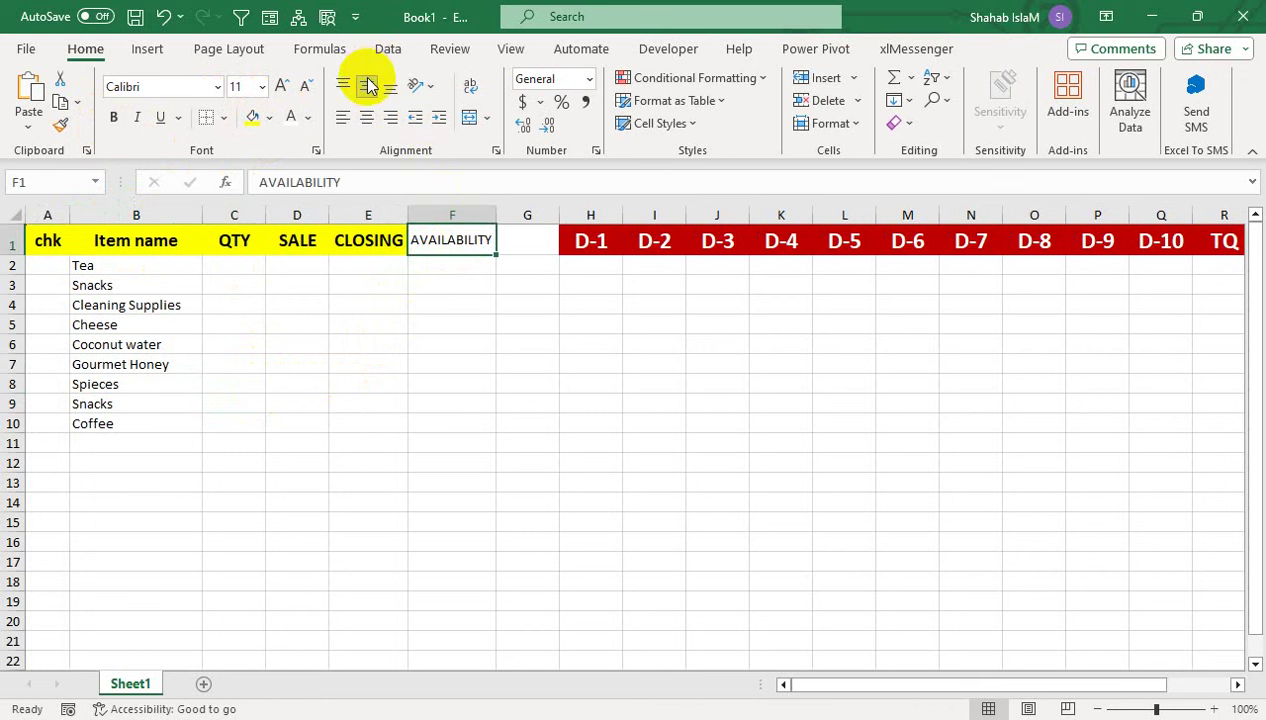
click(268, 117)
click(239, 116)
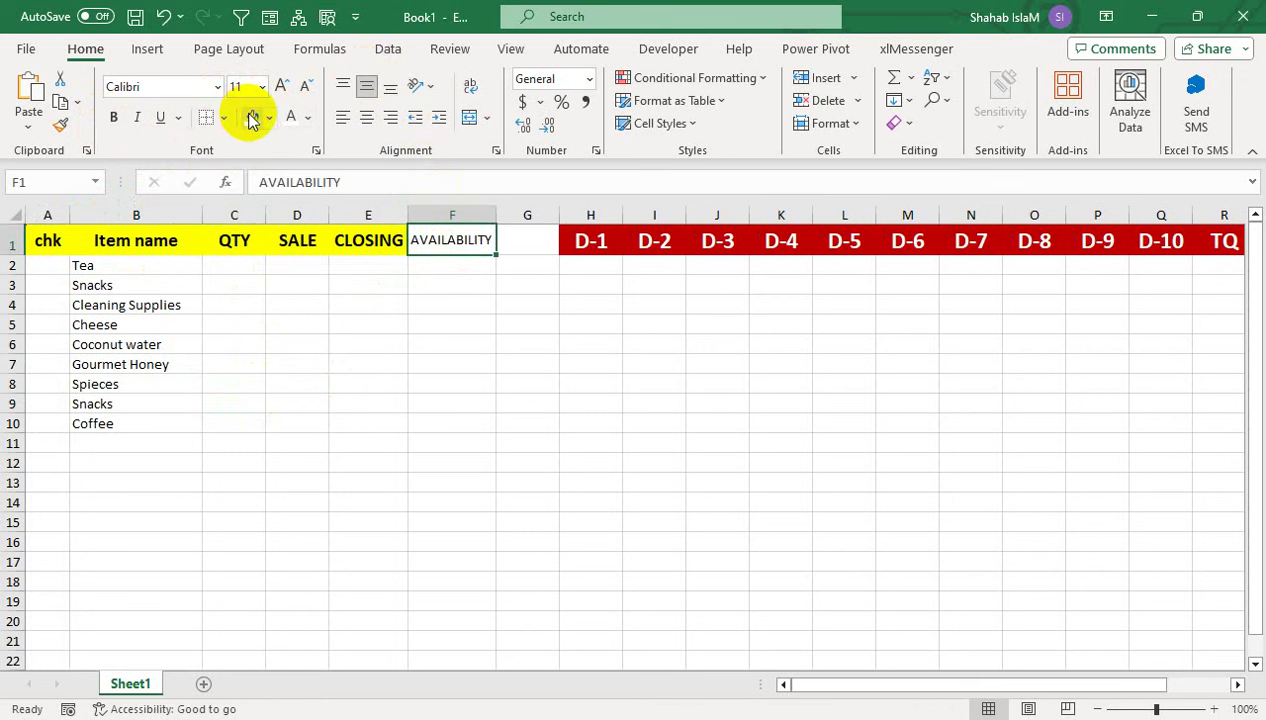
click(249, 116)
click(113, 117)
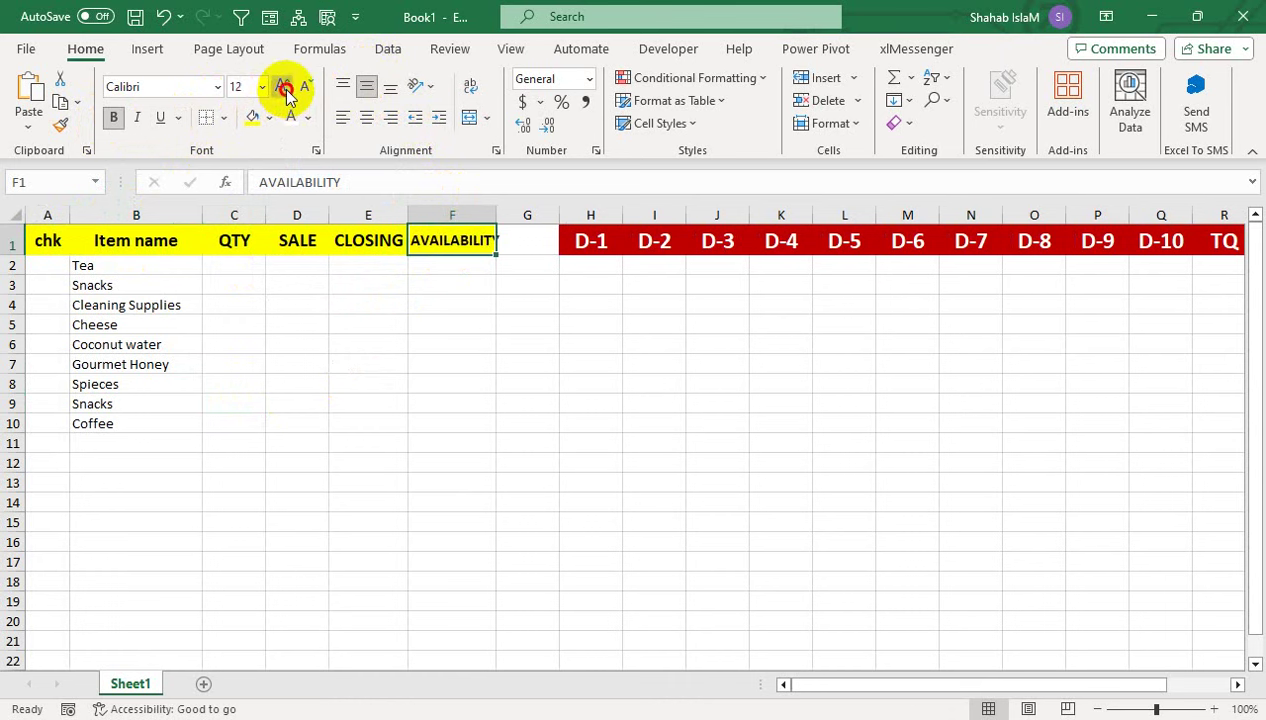
click(284, 88)
double_click(497, 214)
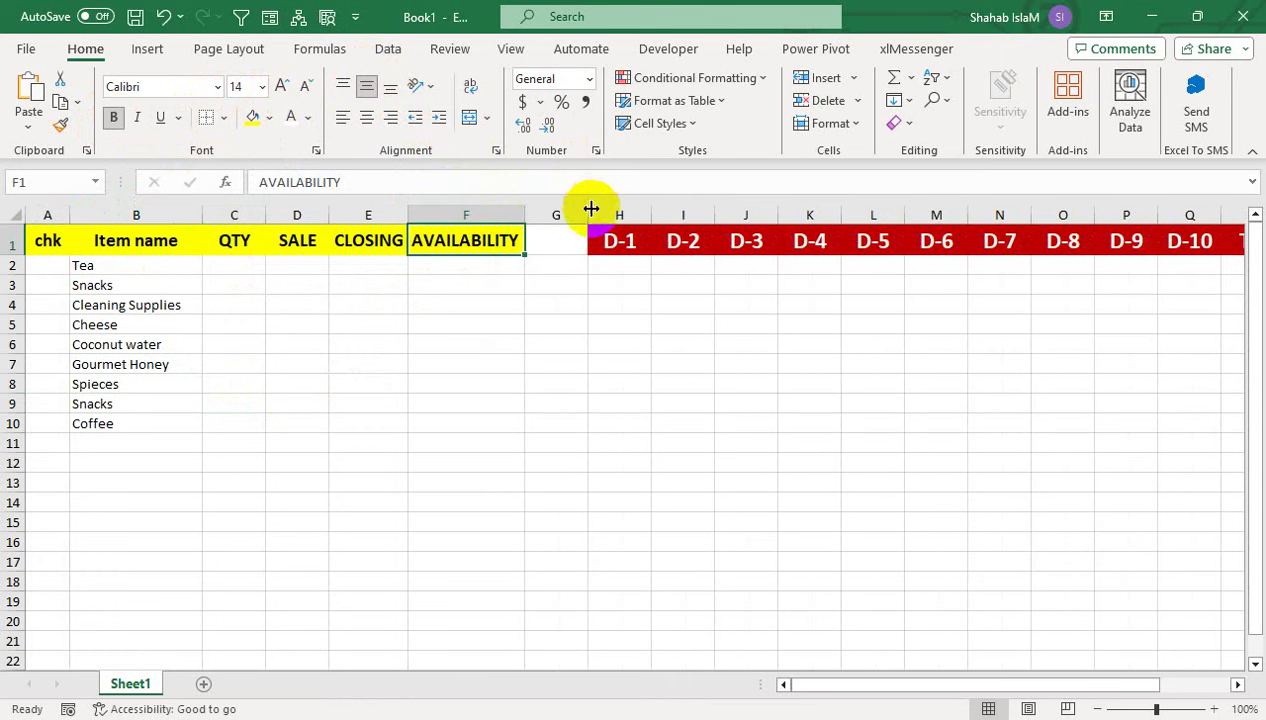
drag(587, 214, 548, 214)
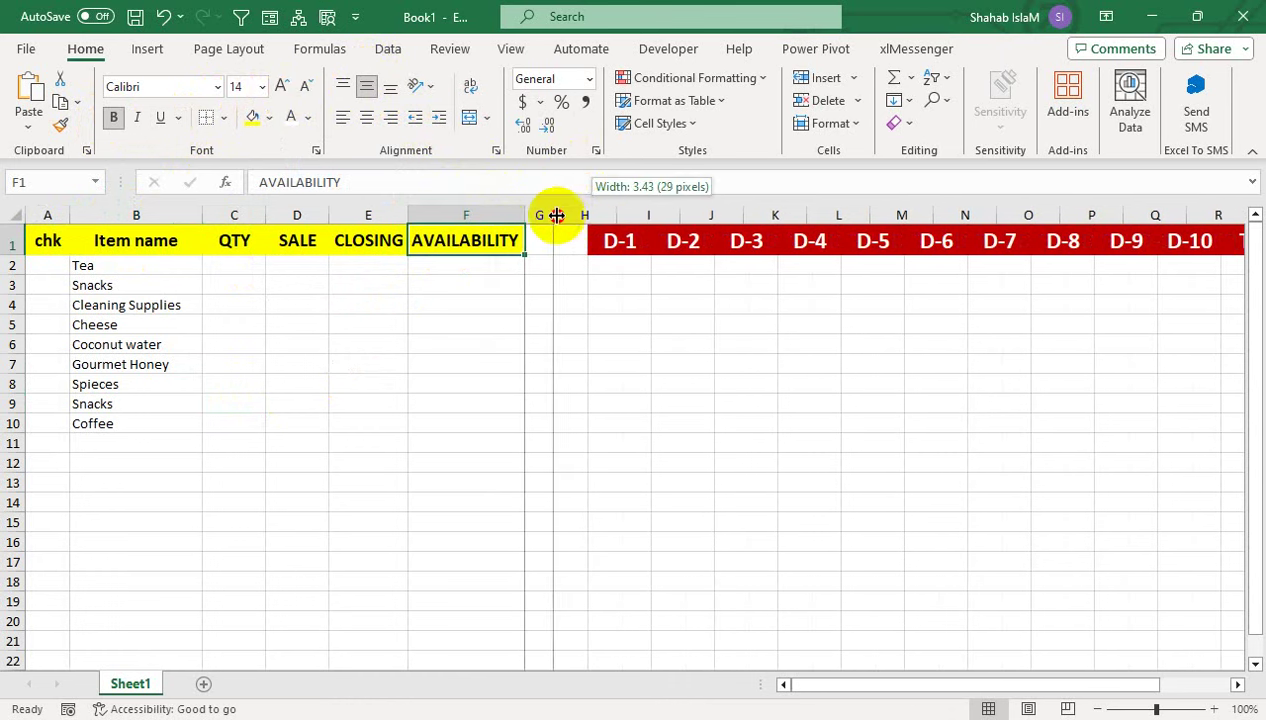
Tick Developer in Customize the Ribbon, confirm with OK, and show the Developer tab
right_click(582, 56)
click(660, 72)
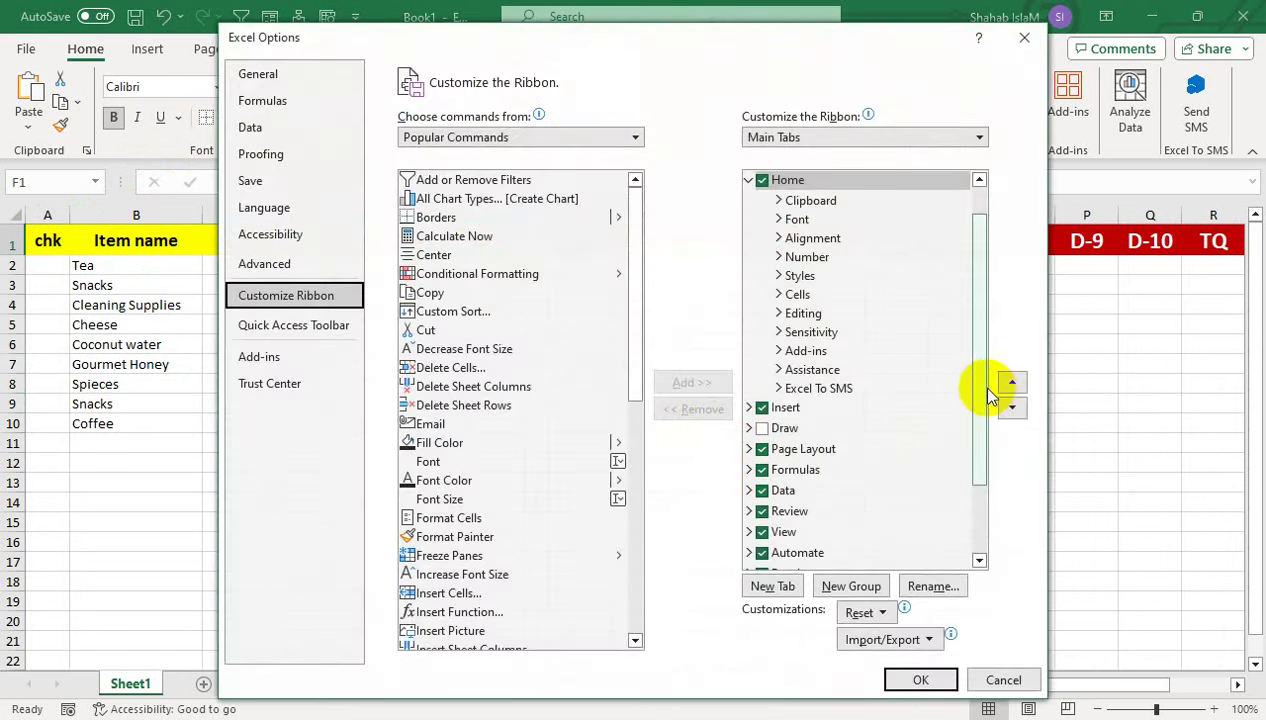
drag(977, 384, 979, 452)
click(920, 680)
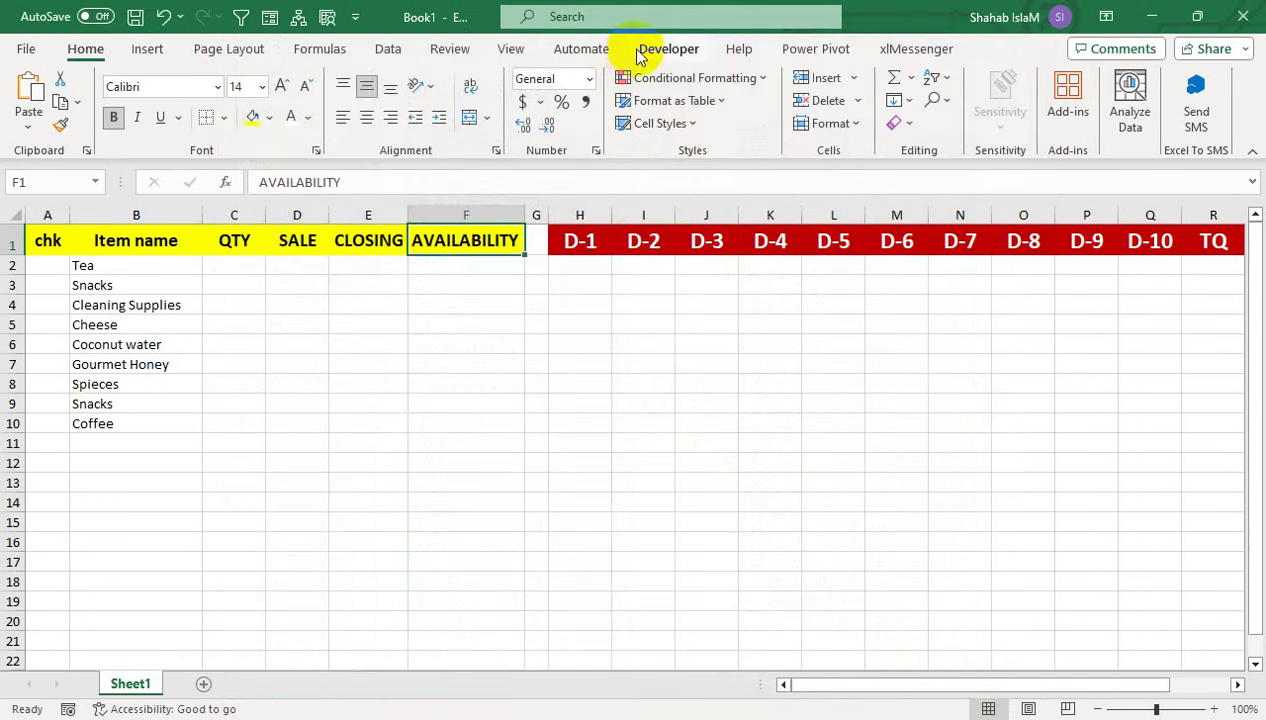
click(641, 55)
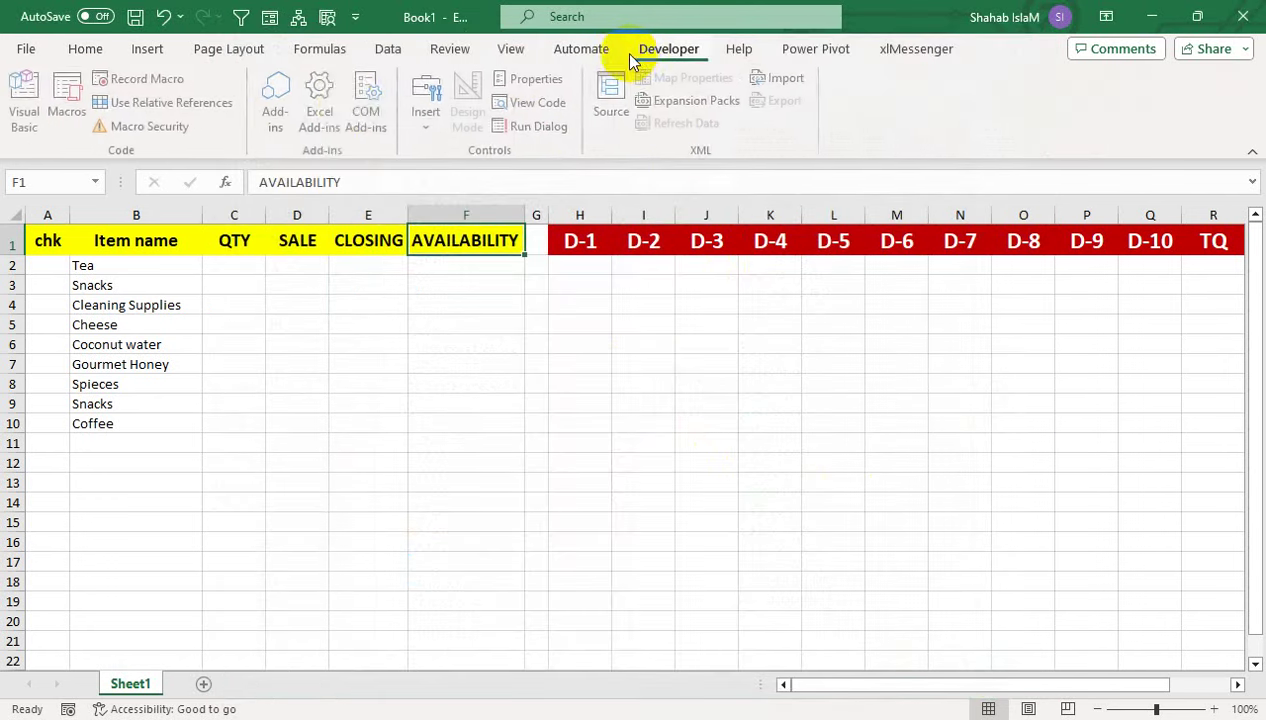
Draw a label-free Form Controls check box in A2 and start its link formula =$F$2
click(438, 115)
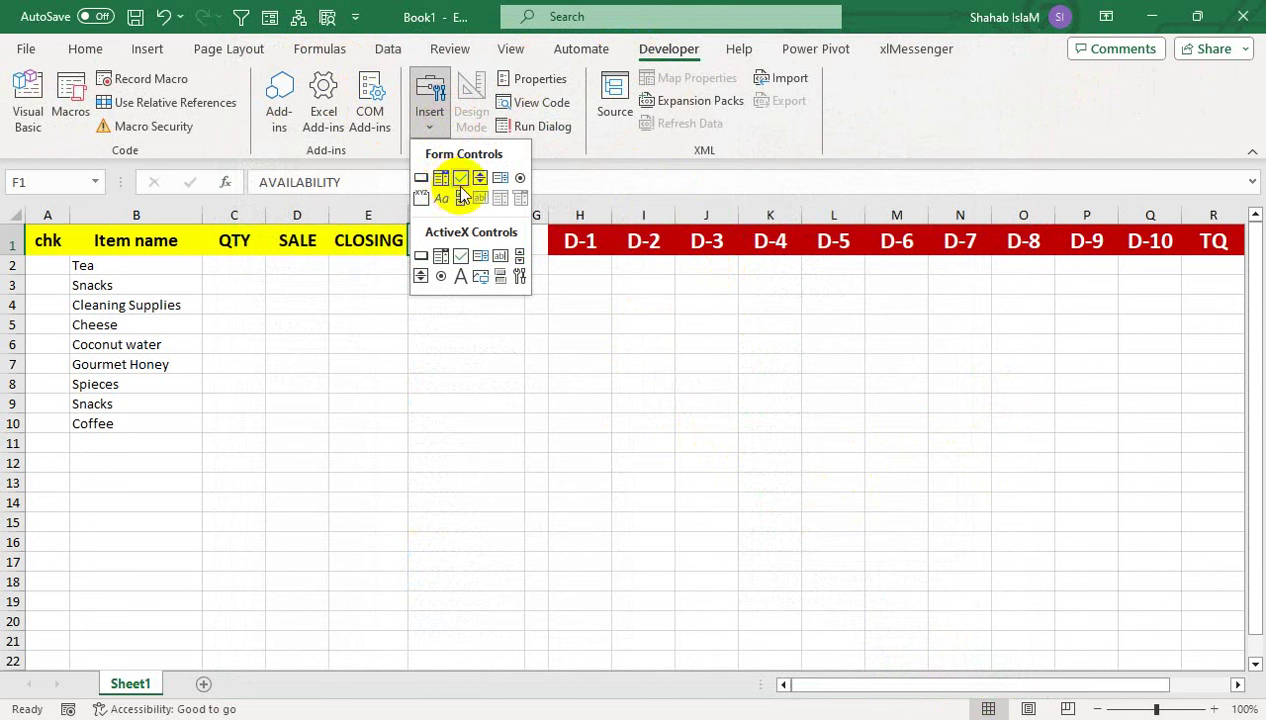
click(459, 178)
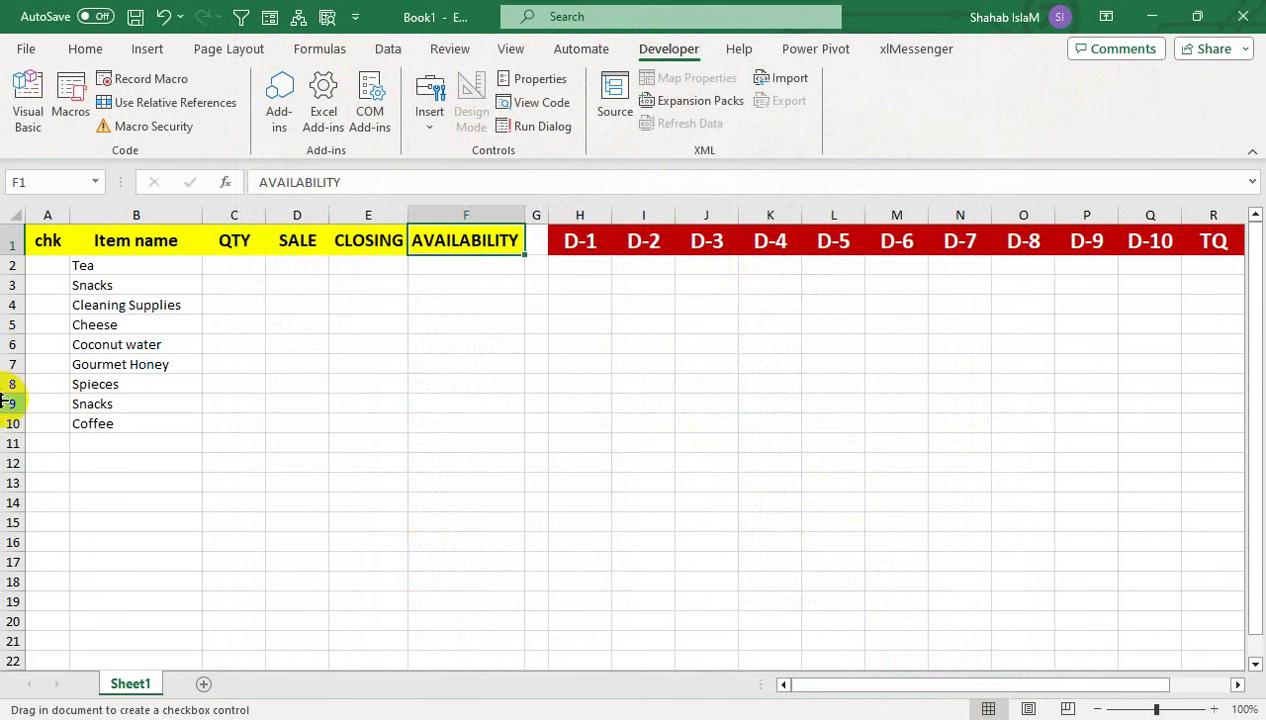
drag(36, 254, 70, 278)
click(61, 266)
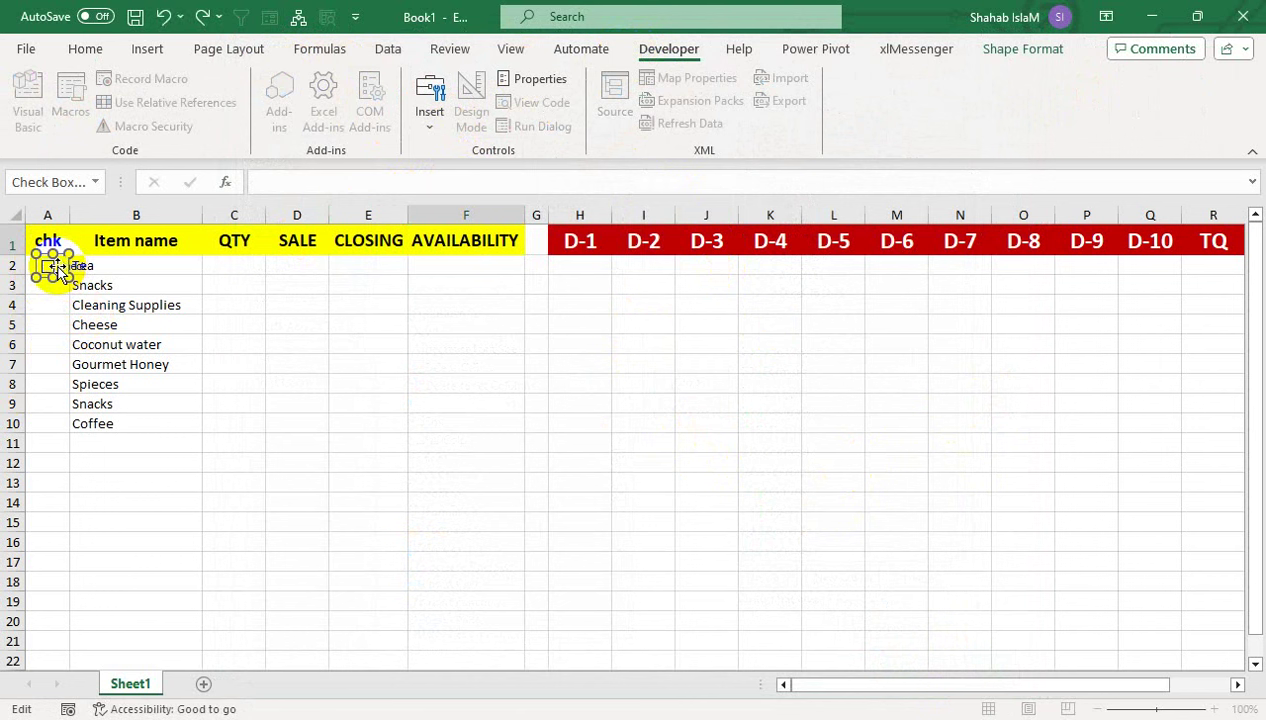
click(72, 322)
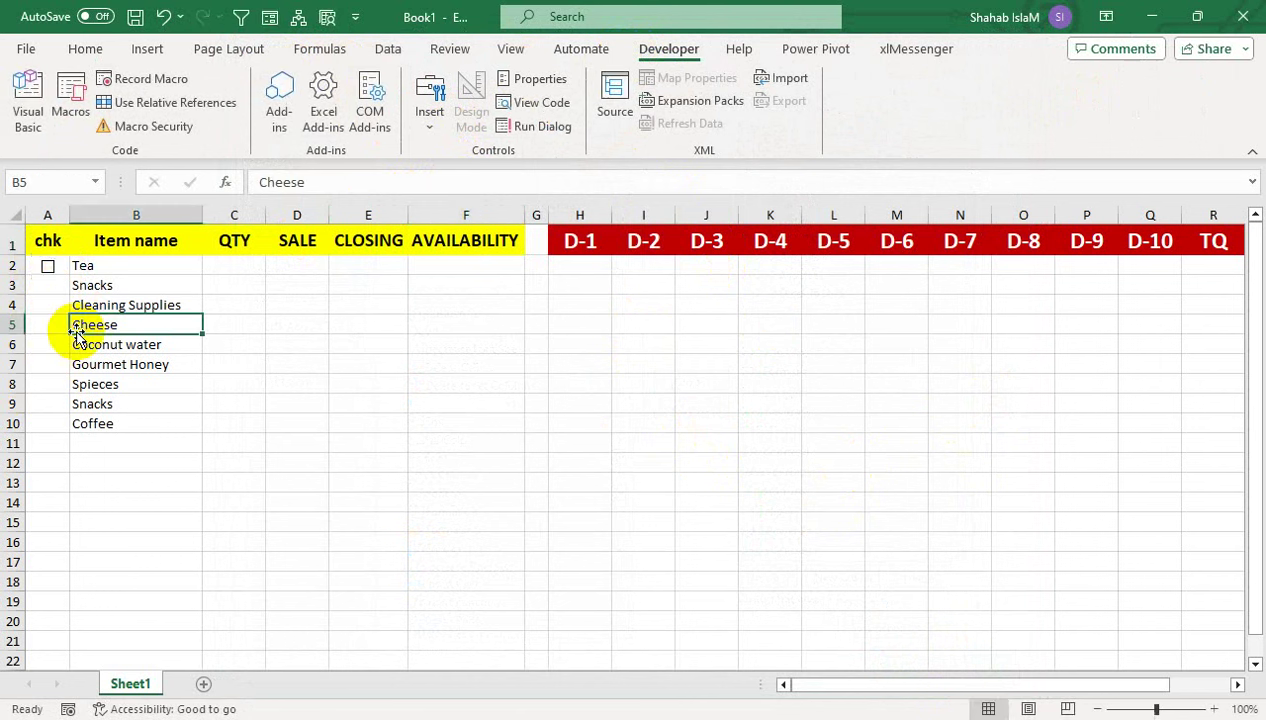
right_click(75, 262)
key(Escape)
click(287, 177)
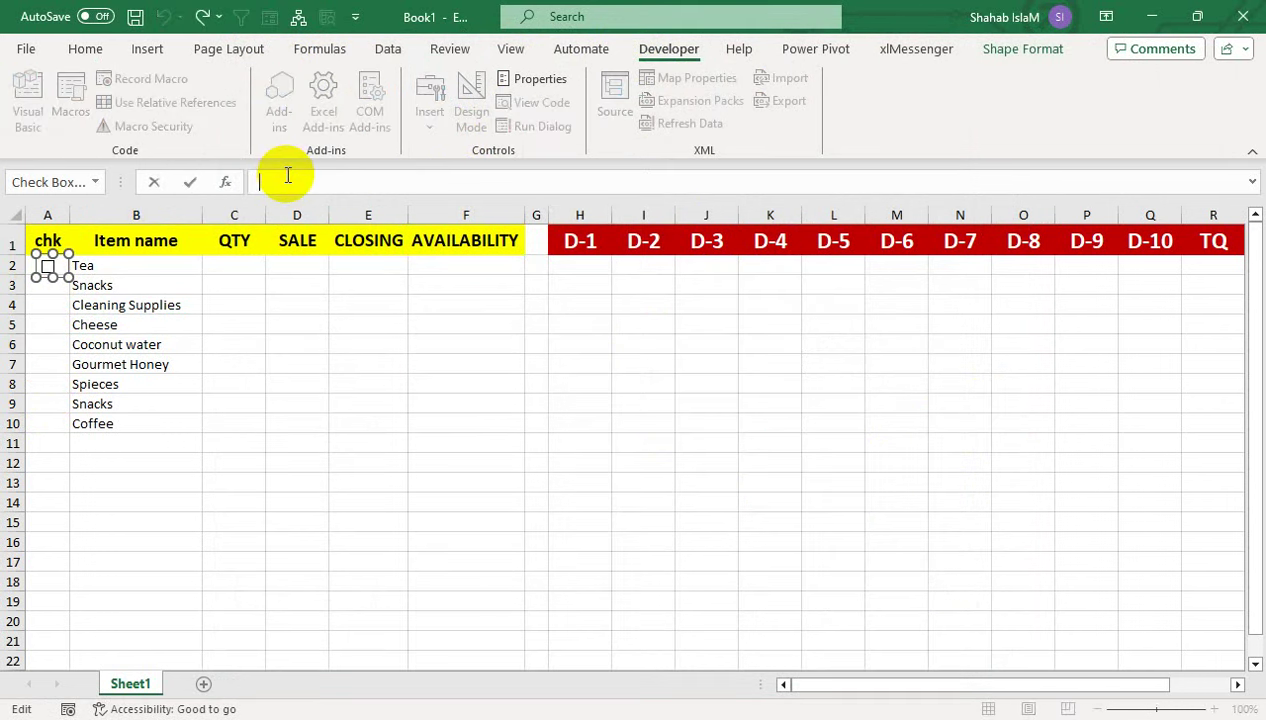
text(=)
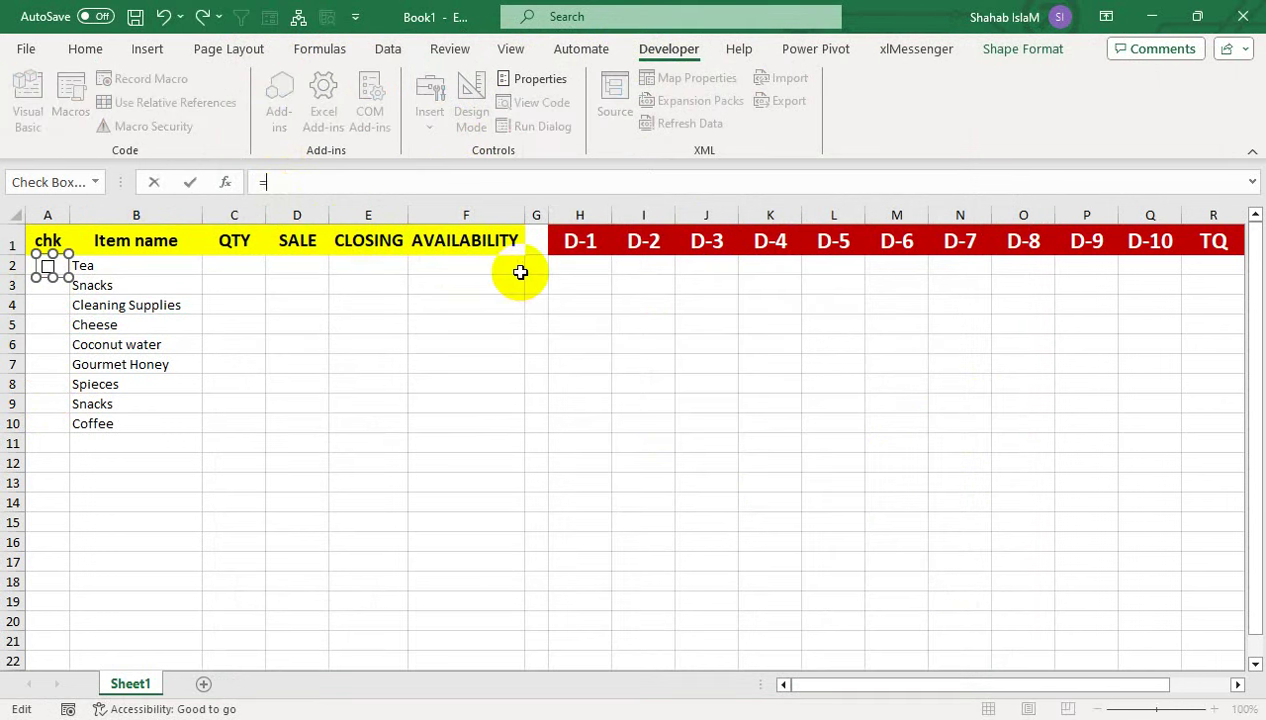
click(494, 262)
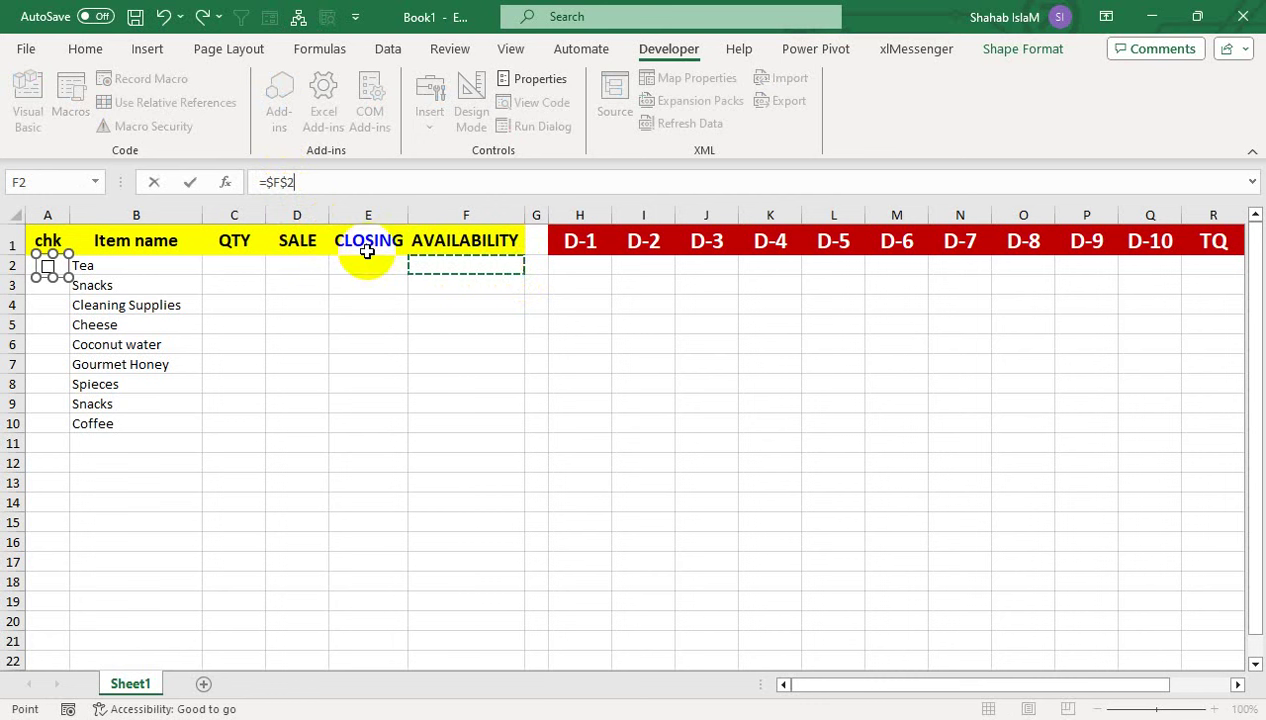
Commit the =$F$2 link and toggle the A2 checkbox so F2 reports FALSE
key(Return)
click(290, 306)
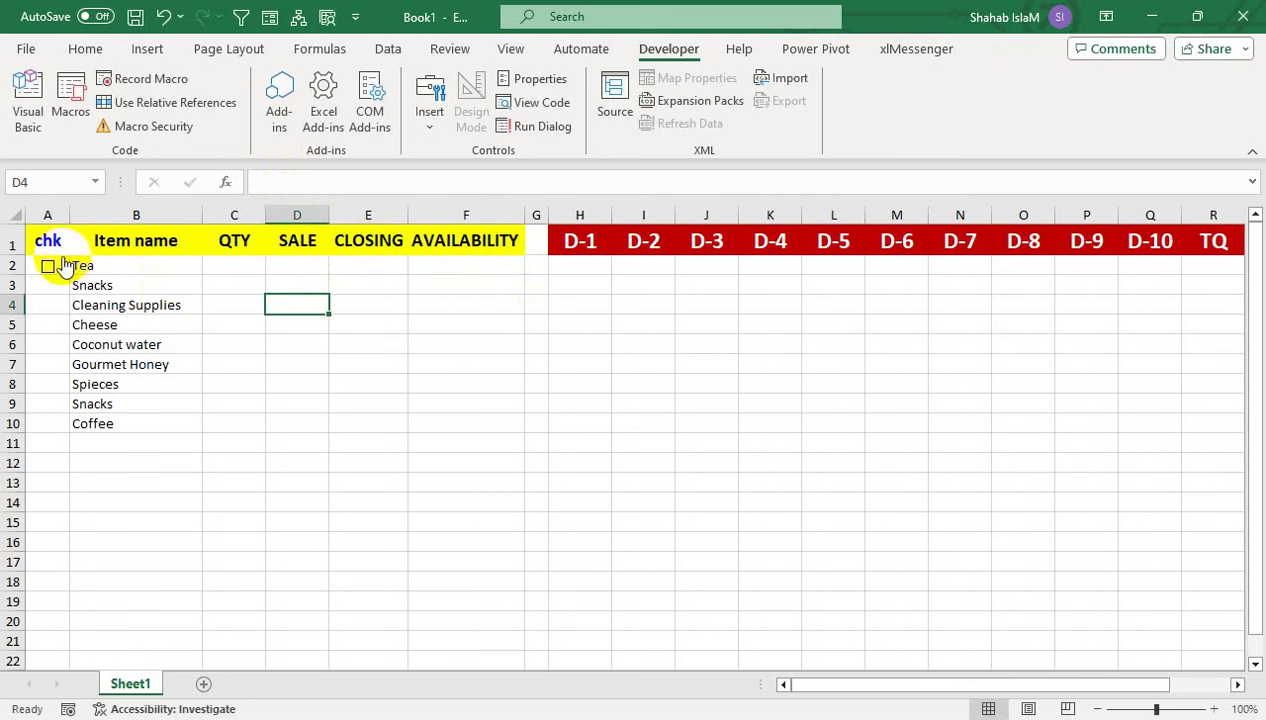
click(48, 267)
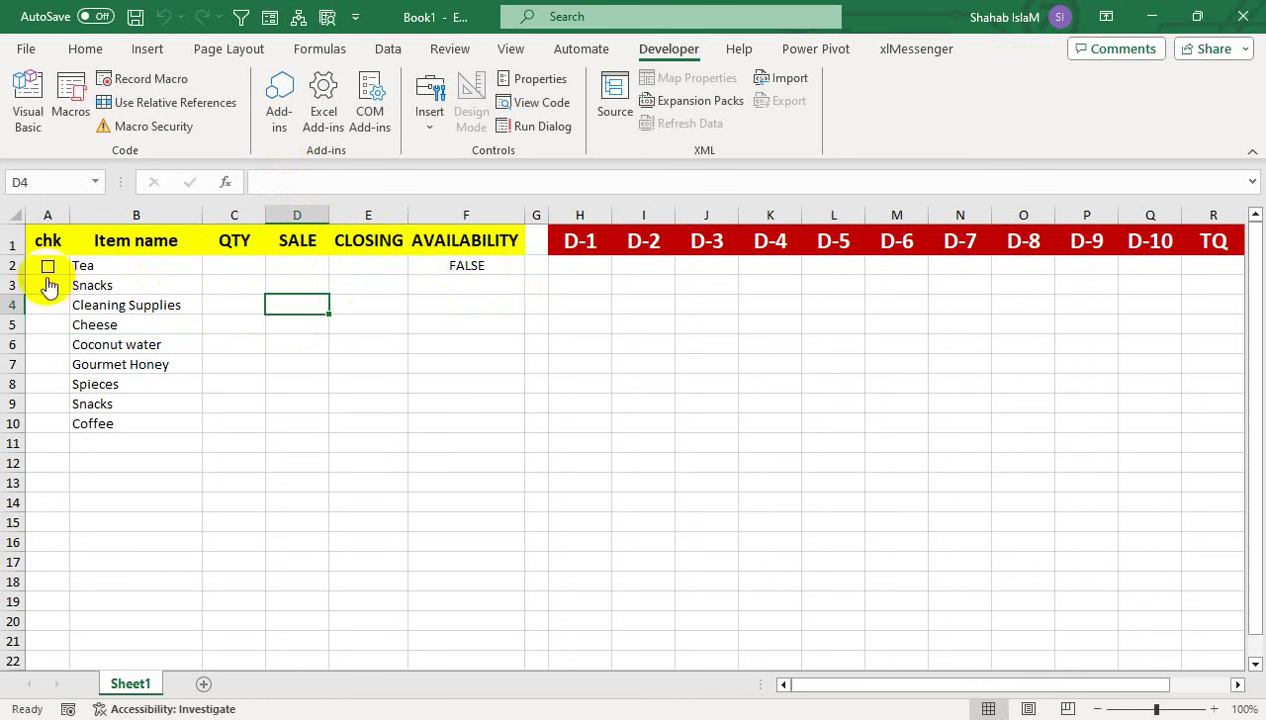
right_click(57, 281)
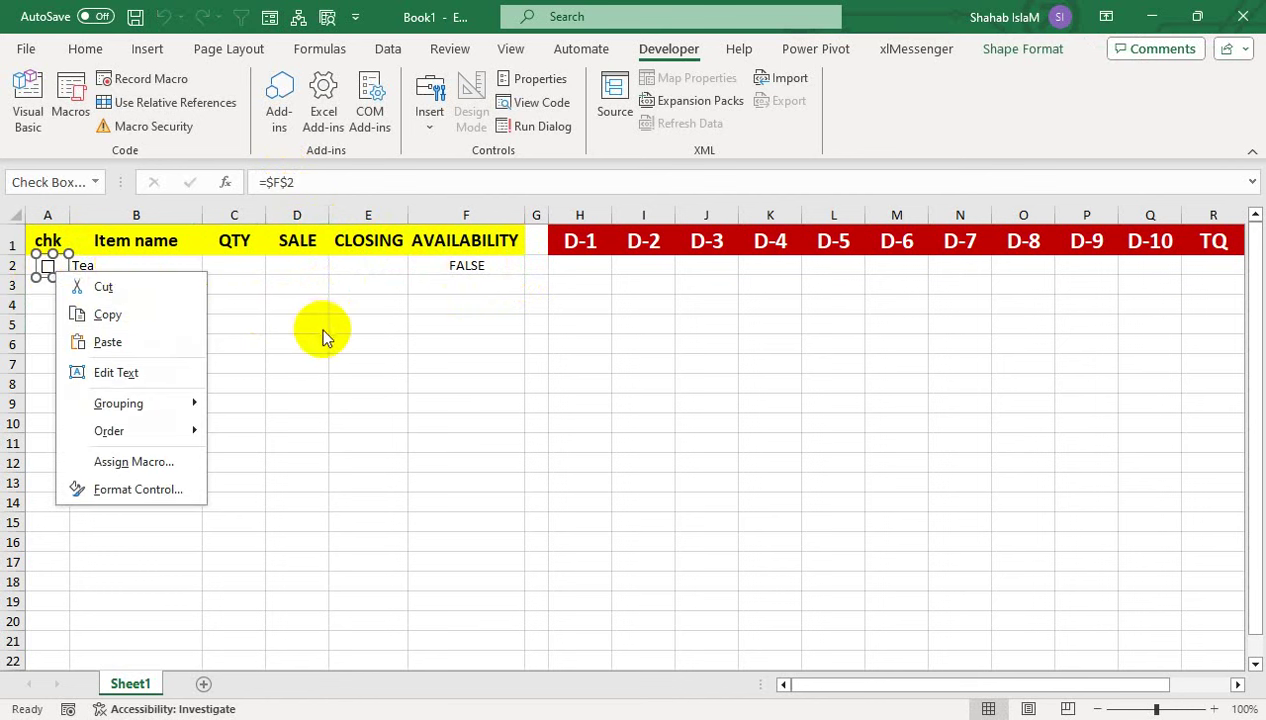
key(Escape)
click(80, 305)
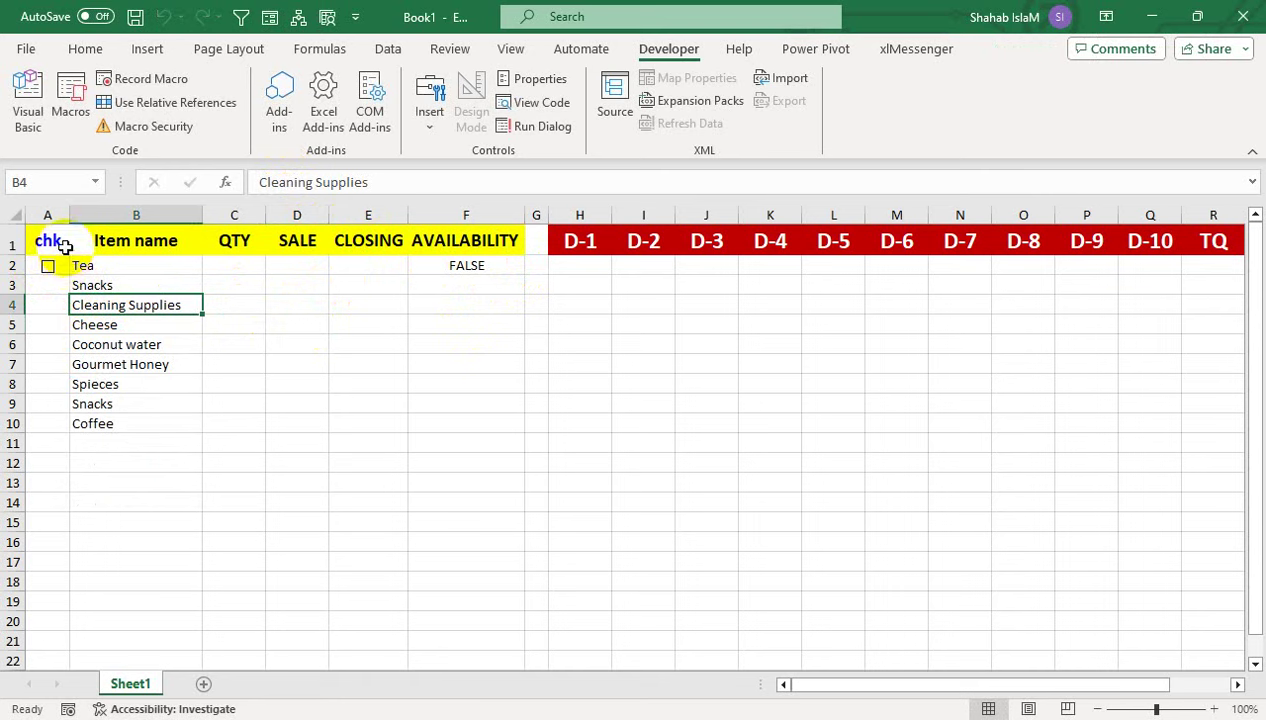
click(63, 245)
key(Down)
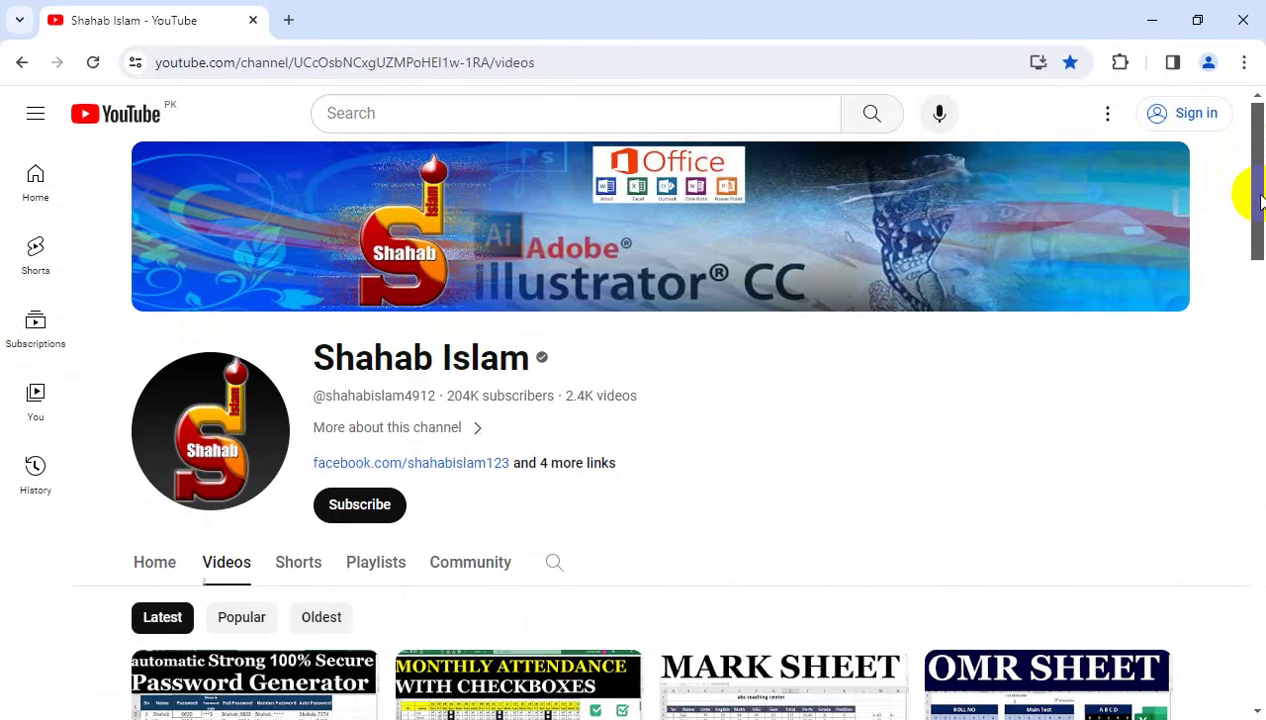
scroll(1258, 200, down, 2)
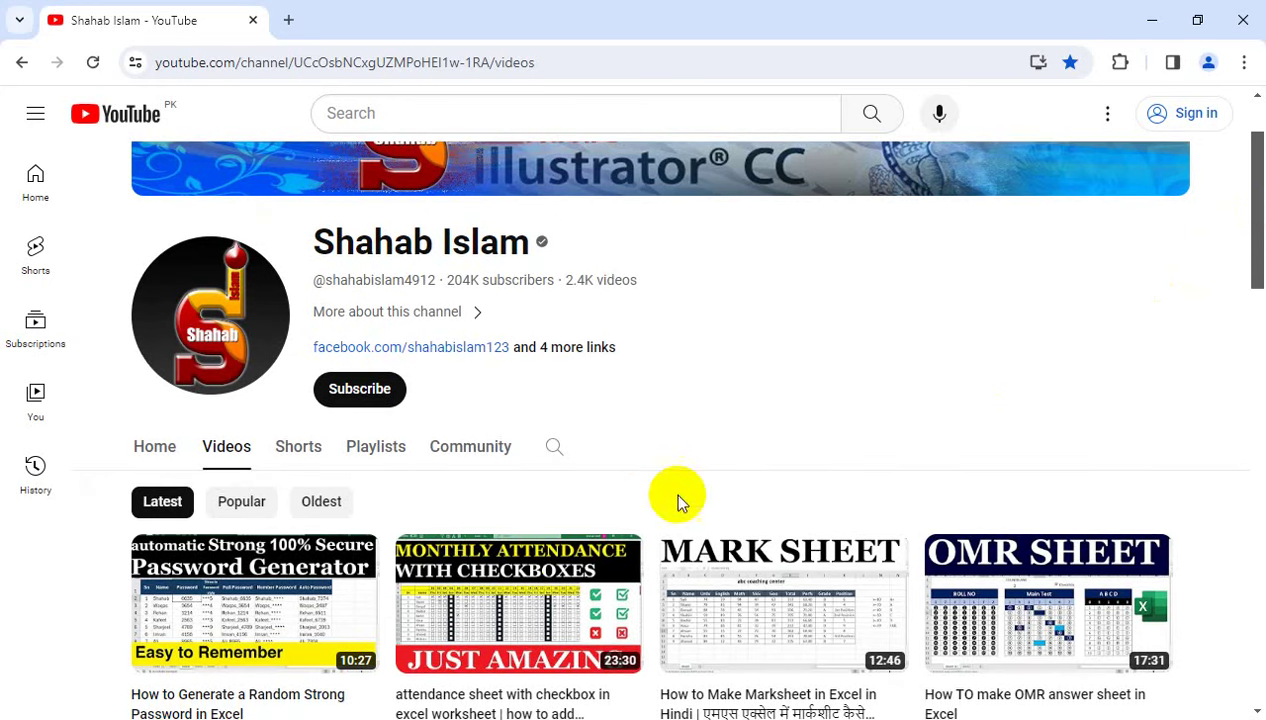
mouse_move(498, 603)
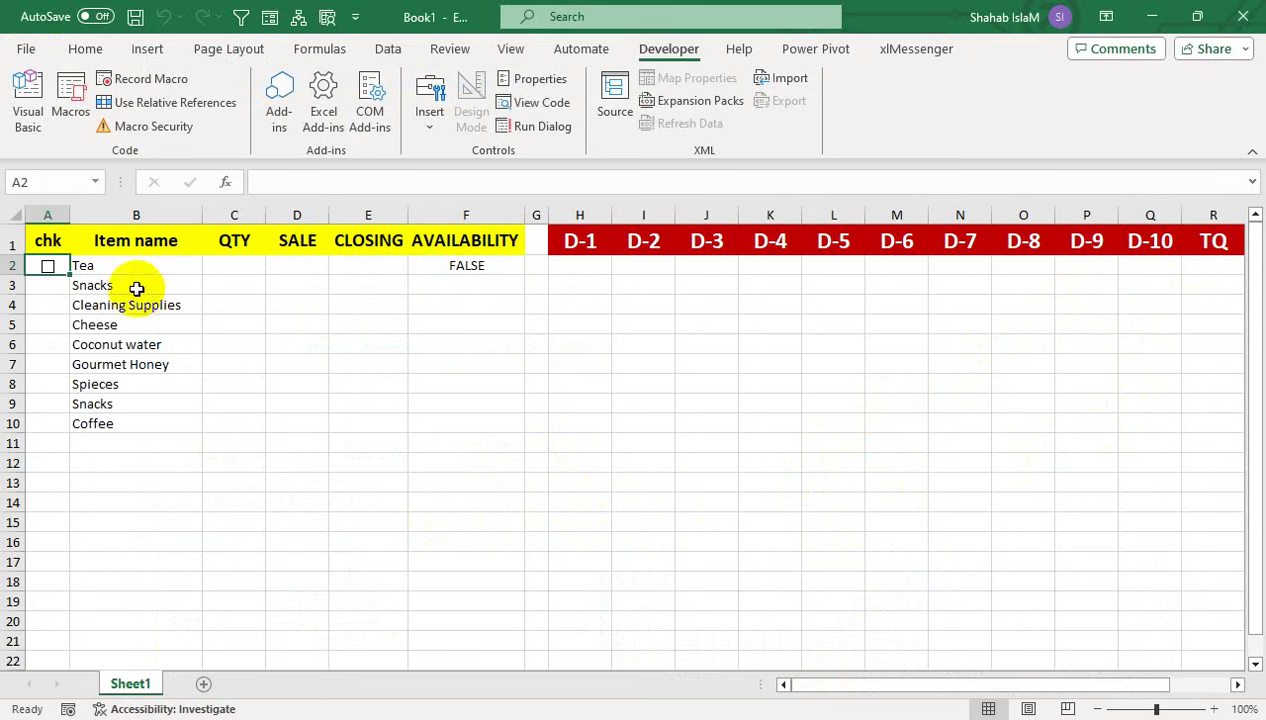
Copy the checkbox down column A with Ctrl+D and relink the A3 checkbox to F3
key(shift+Down)
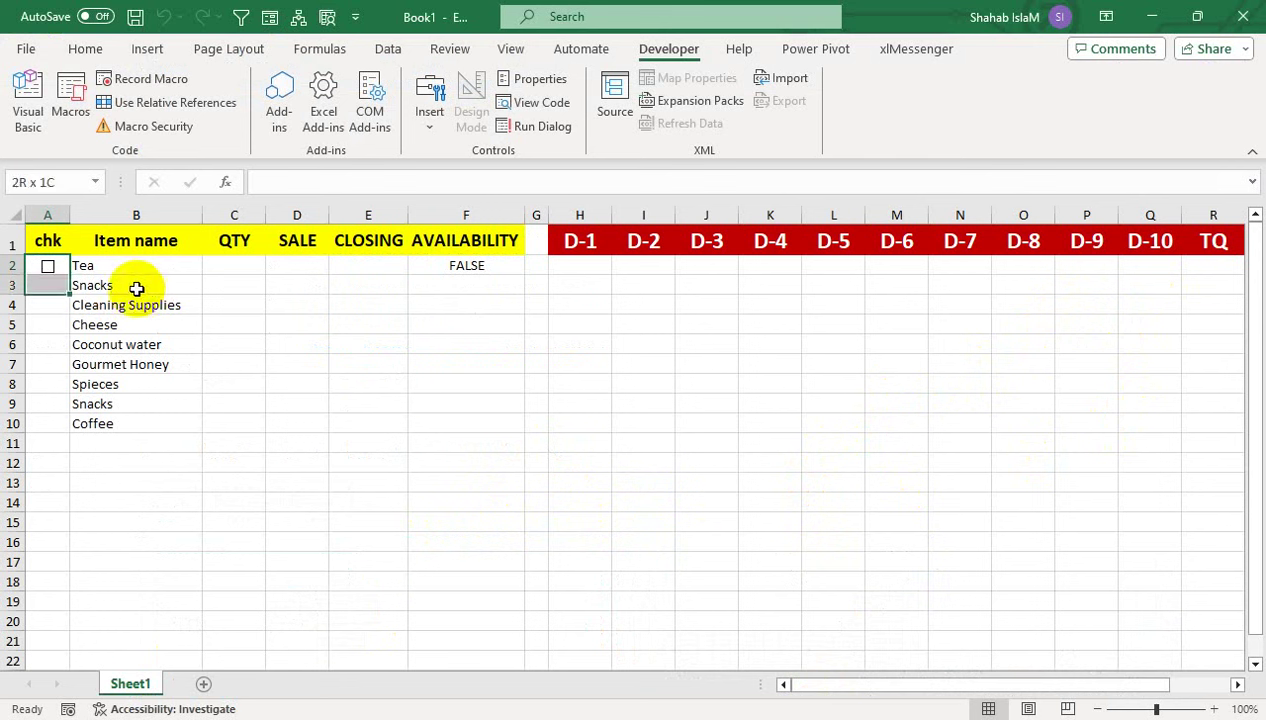
key(shift+Down)
key(shift+Down)
key(shift+Down)
key(shift+Down)
key(shift+Down)
key(shift+Down)
key(shift+Down)
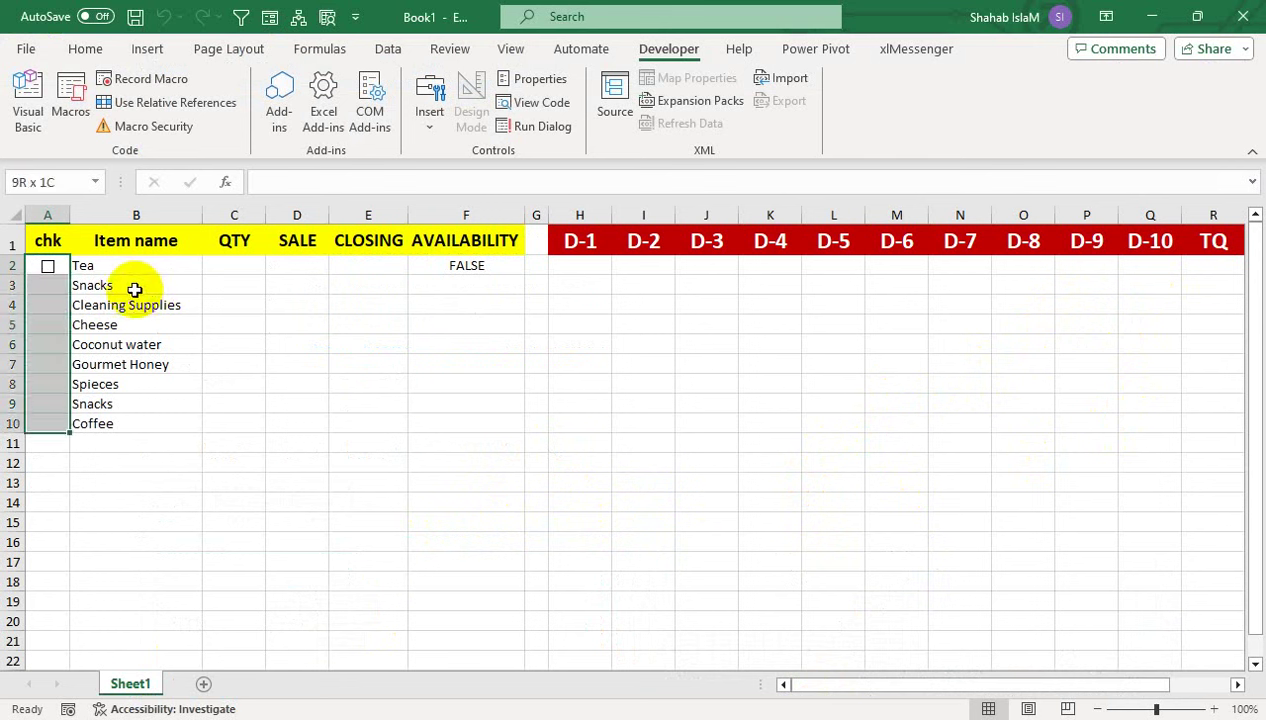
key(ctrl+d)
right_click(45, 285)
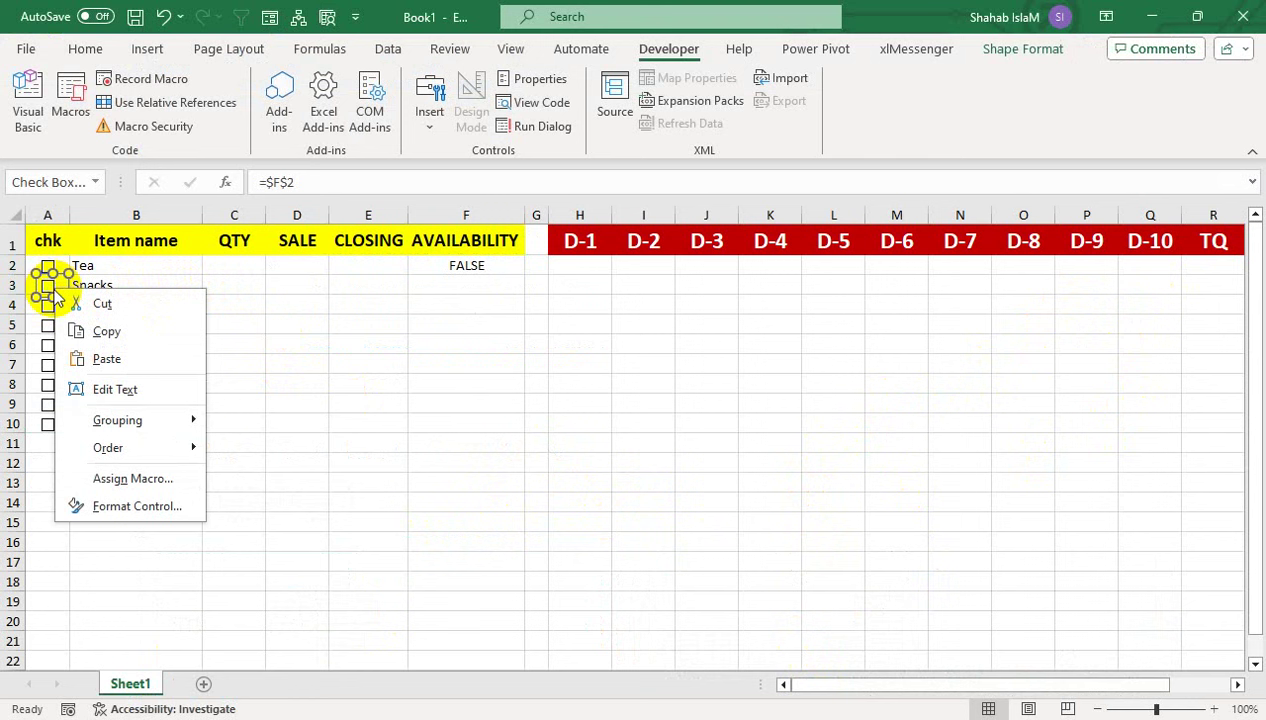
click(305, 183)
drag(316, 182, 256, 182)
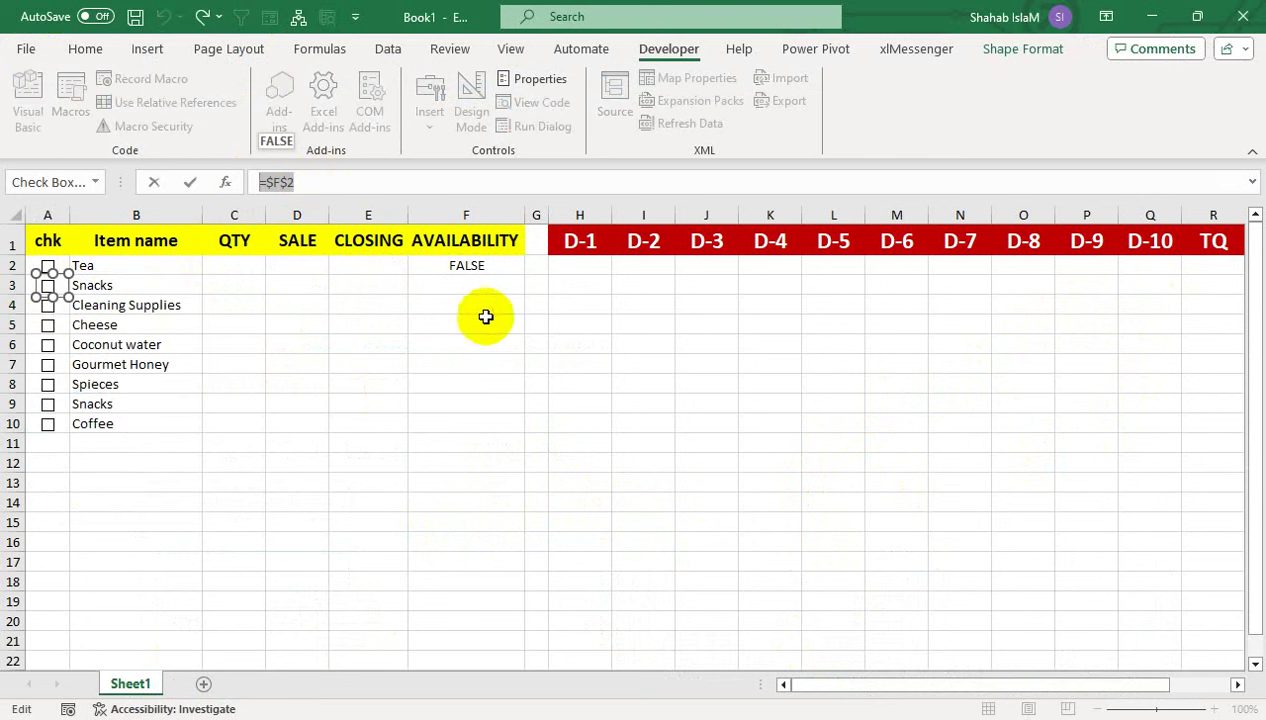
text(=)
click(501, 278)
key(Return)
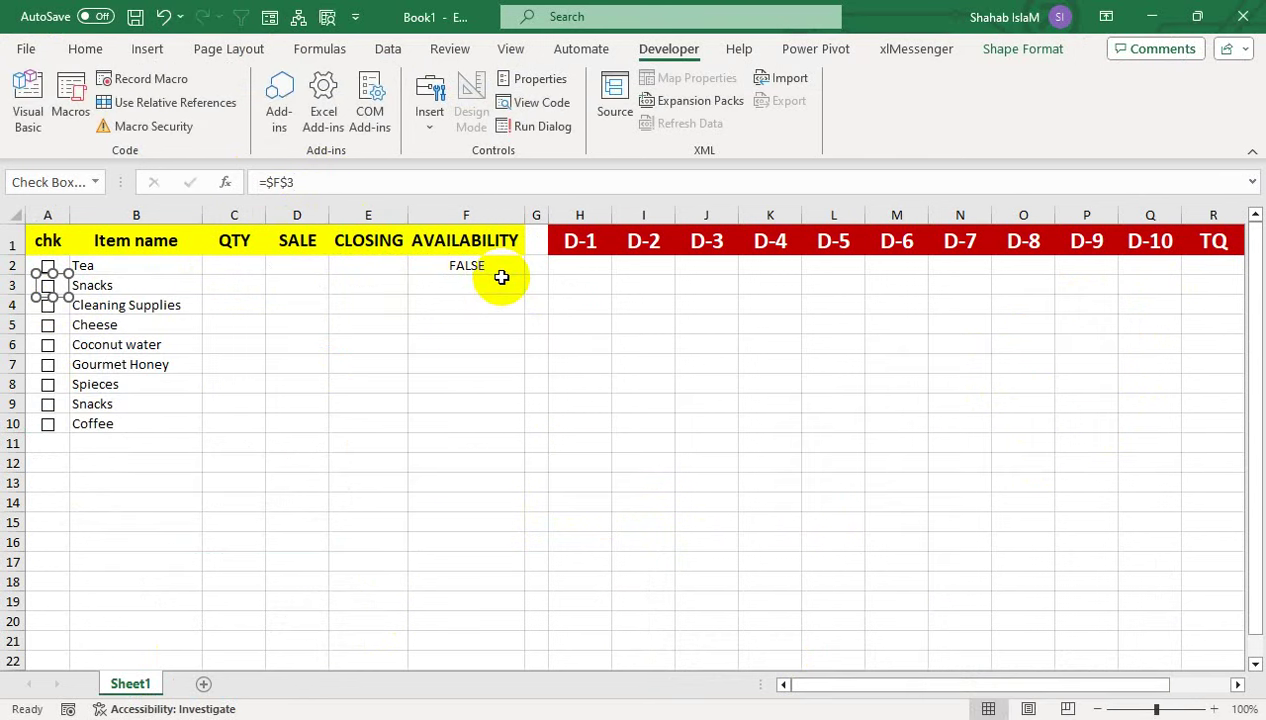
Relink the A4 and A5 checkboxes to cells F4 and F5
right_click(52, 309)
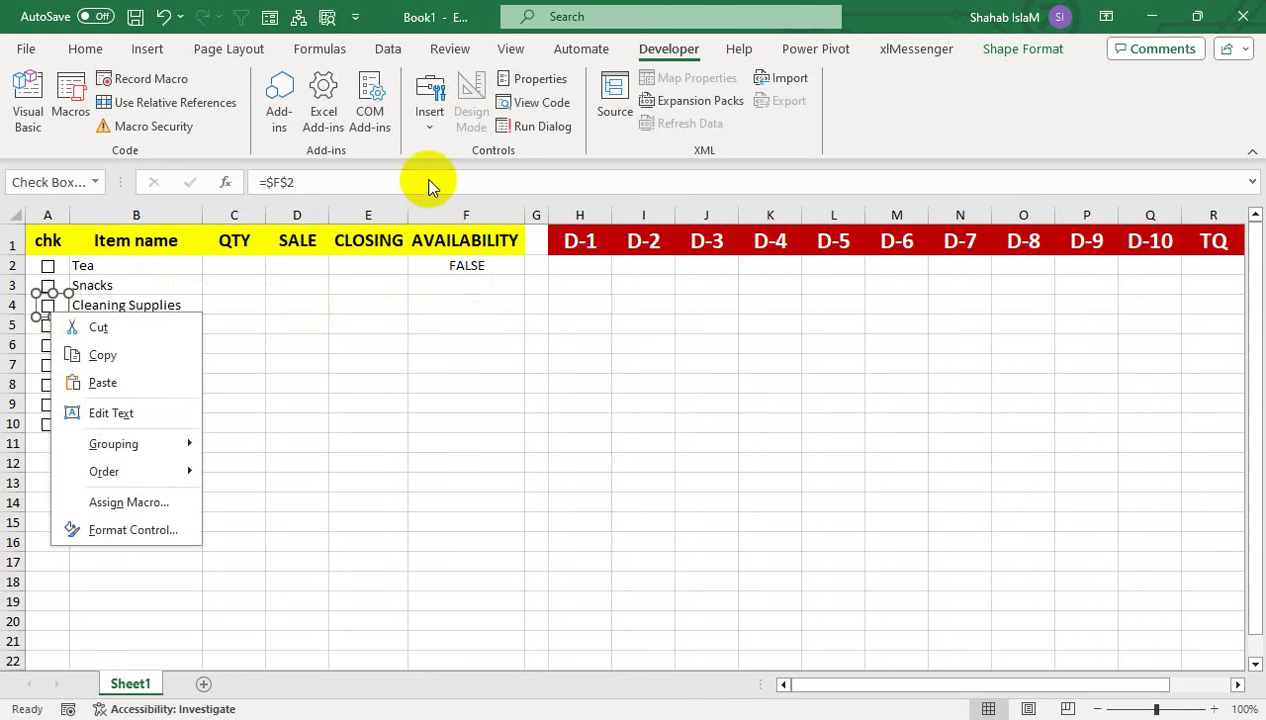
drag(424, 182, 220, 182)
key(BackSpace)
click(506, 307)
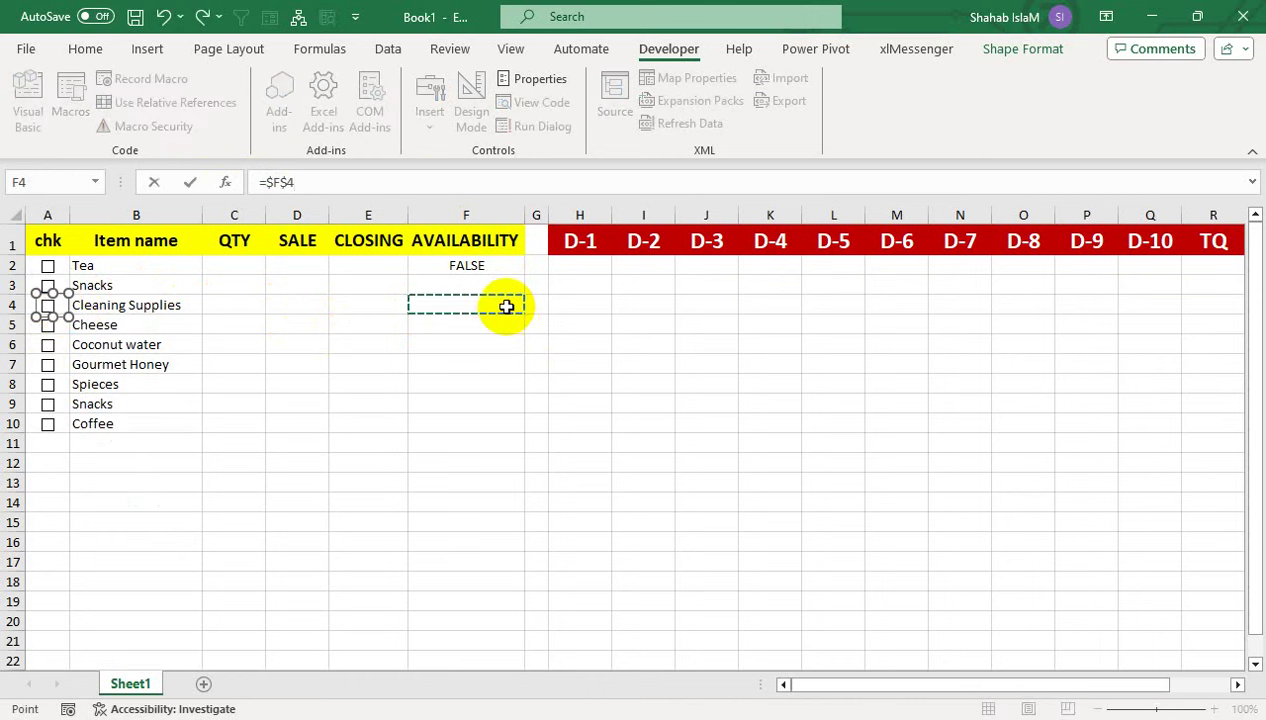
key(Return)
right_click(42, 334)
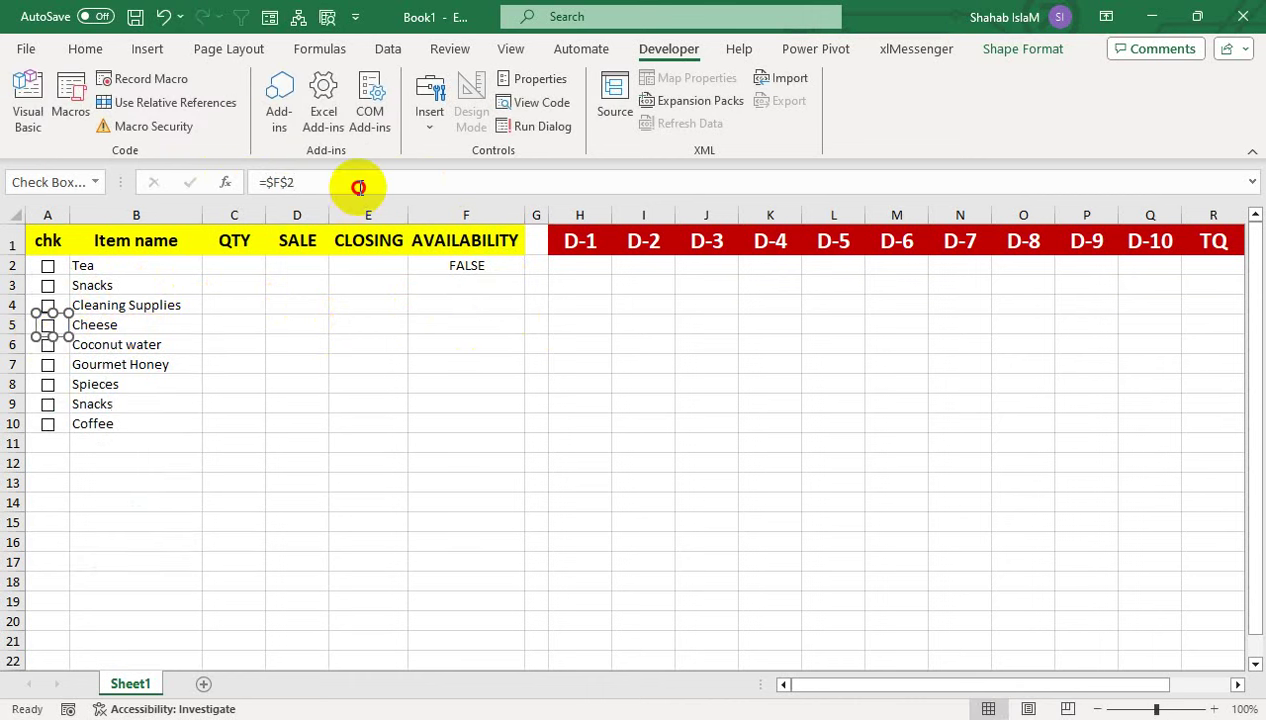
drag(353, 182, 155, 182)
key(BackSpace)
click(484, 325)
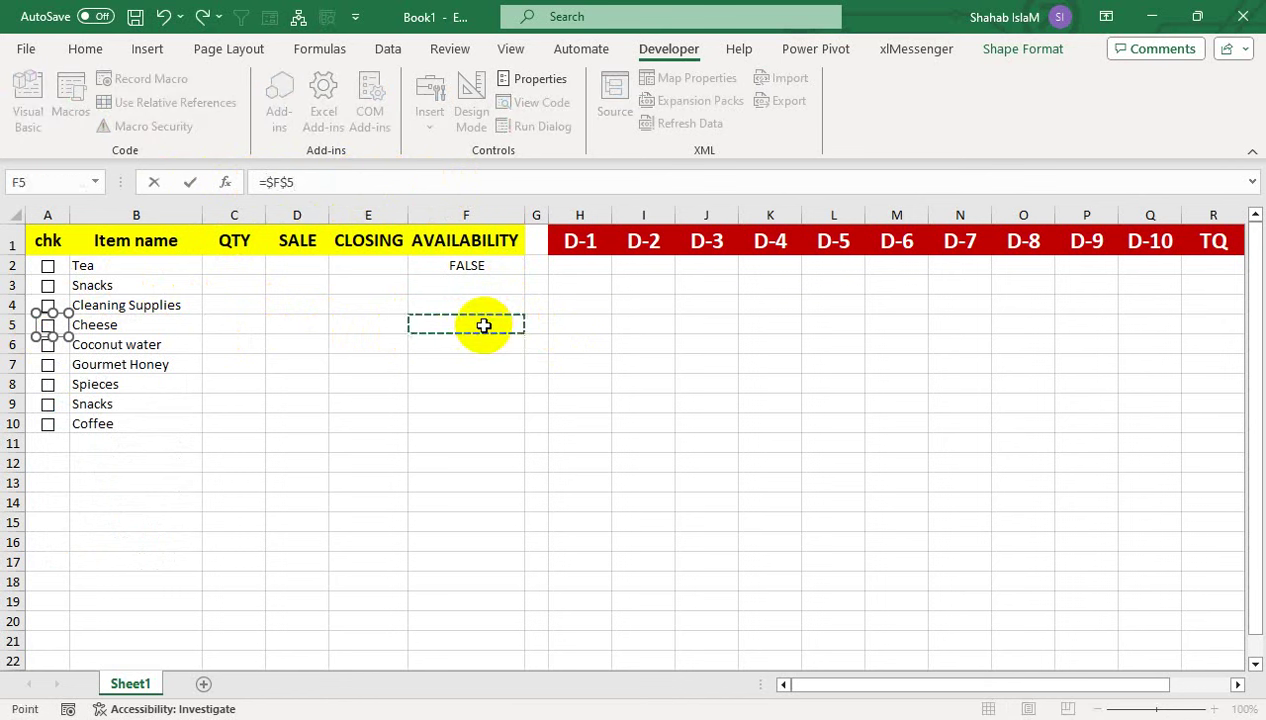
key(Return)
Link the Coconut water checkbox in A6 to F6, then tick a checkbox to test
right_click(52, 347)
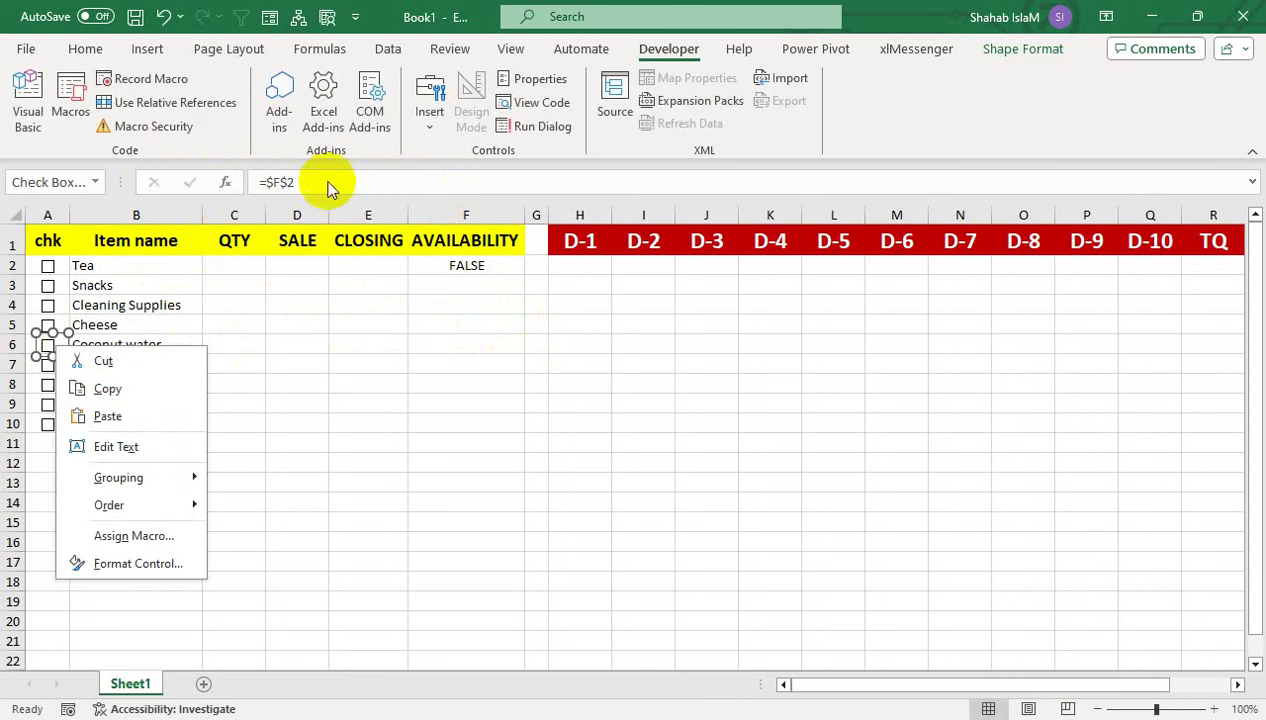
drag(331, 182, 171, 182)
text(=)
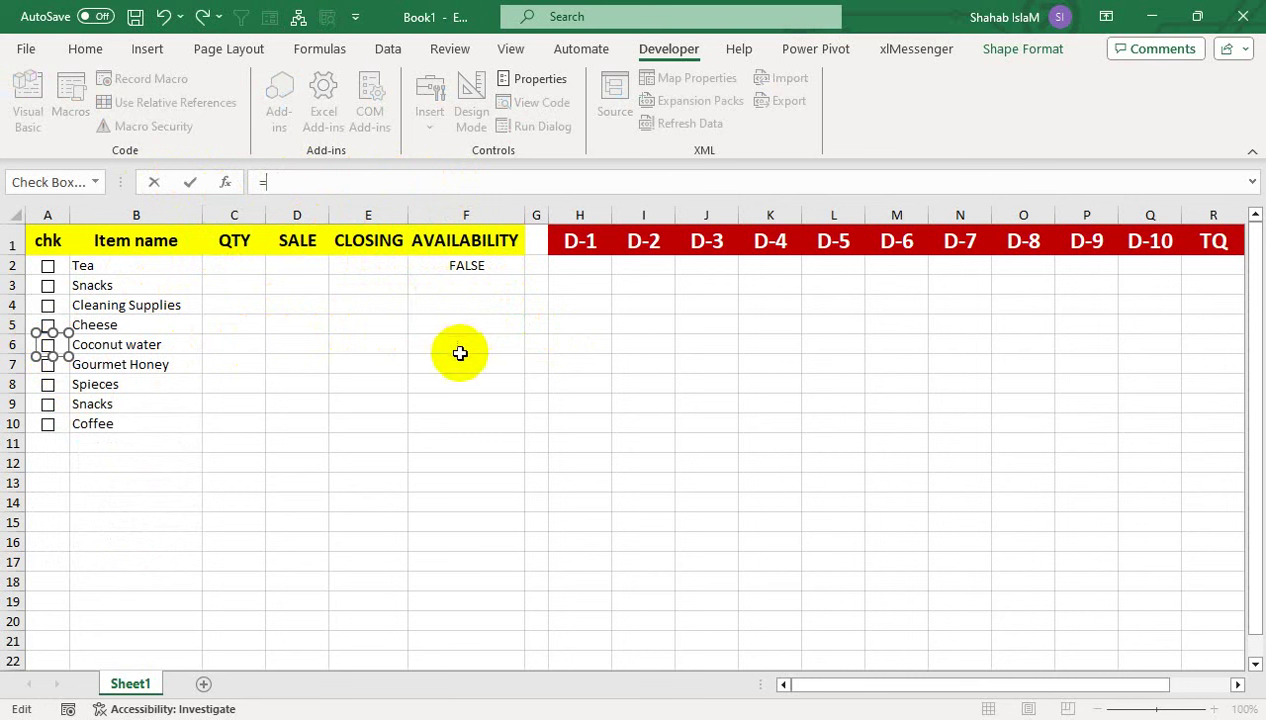
click(451, 344)
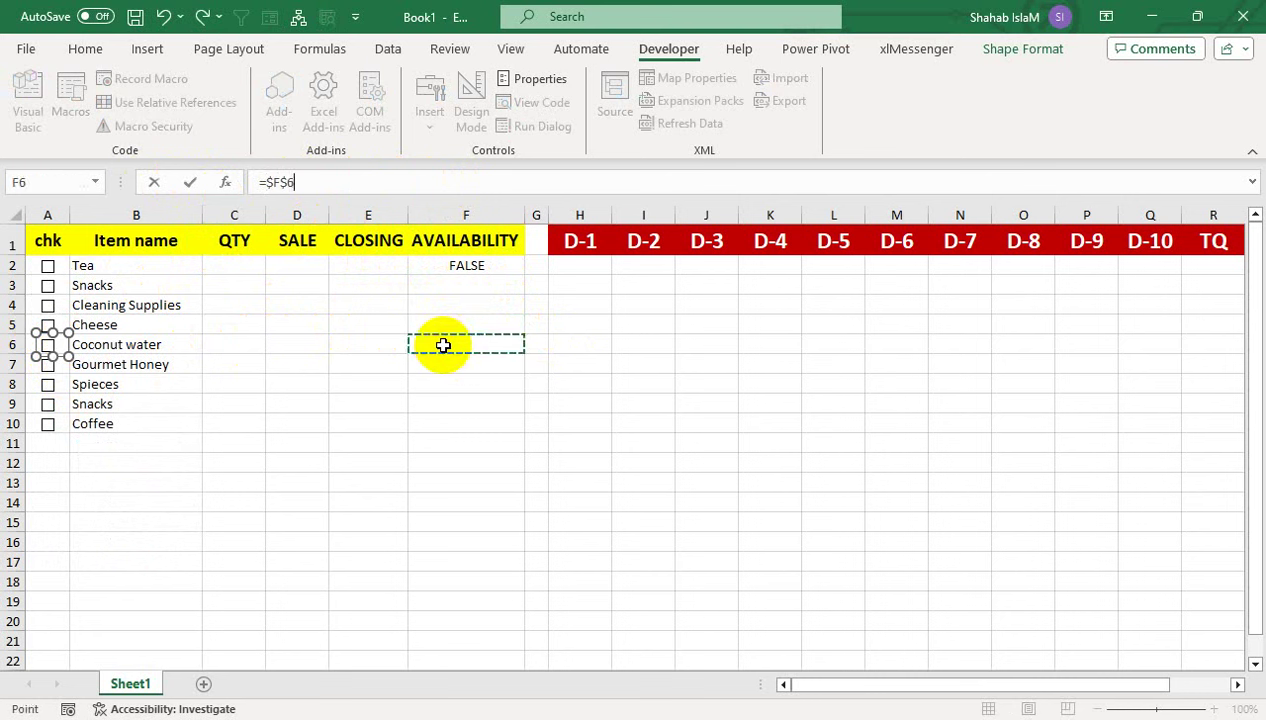
key(Return)
click(50, 384)
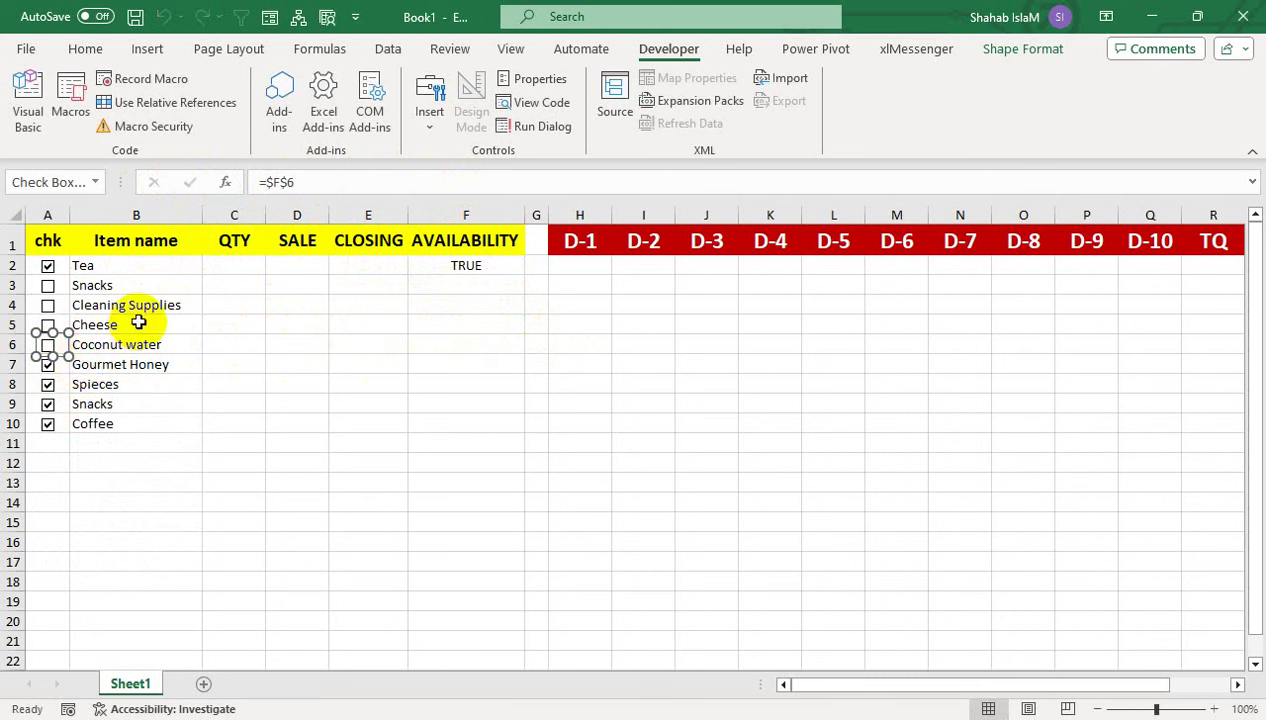
Relink the Gourmet Honey and Spieces checkboxes to cells F7 and F8
right_click(49, 370)
click(317, 181)
text(=$2)
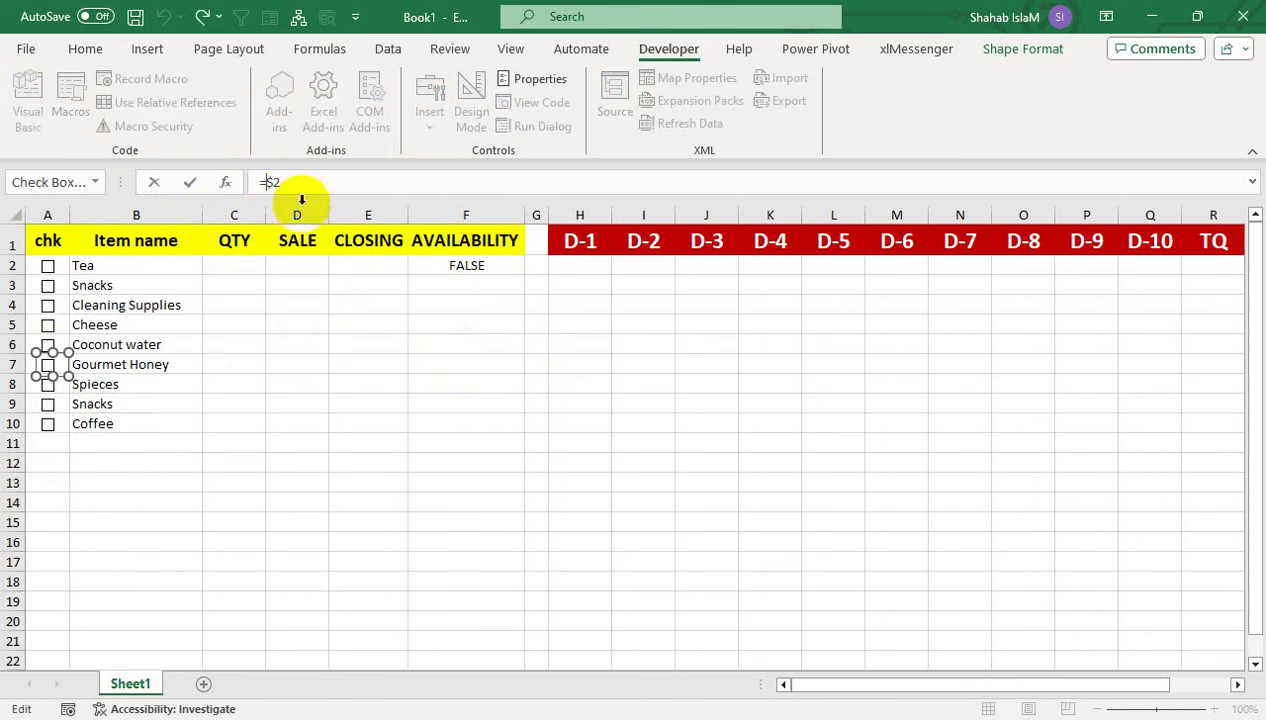
key(BackSpace)
key(BackSpace)
key(BackSpace)
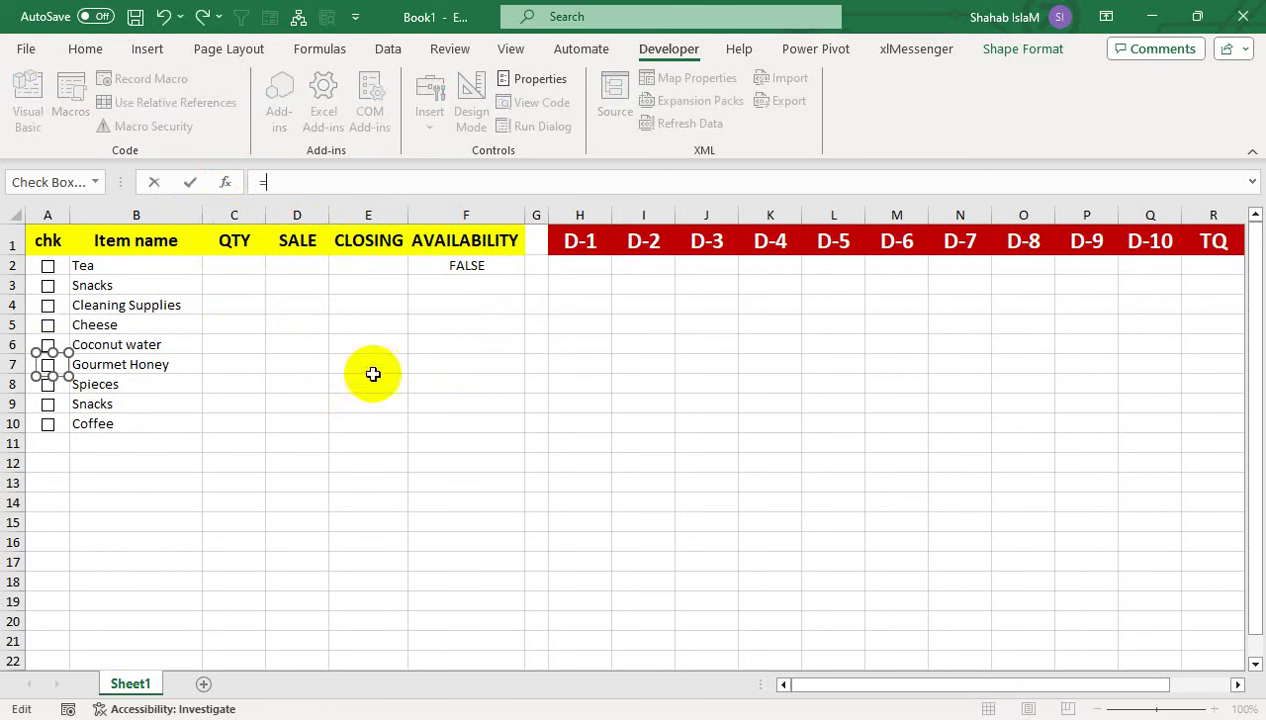
click(459, 364)
key(Return)
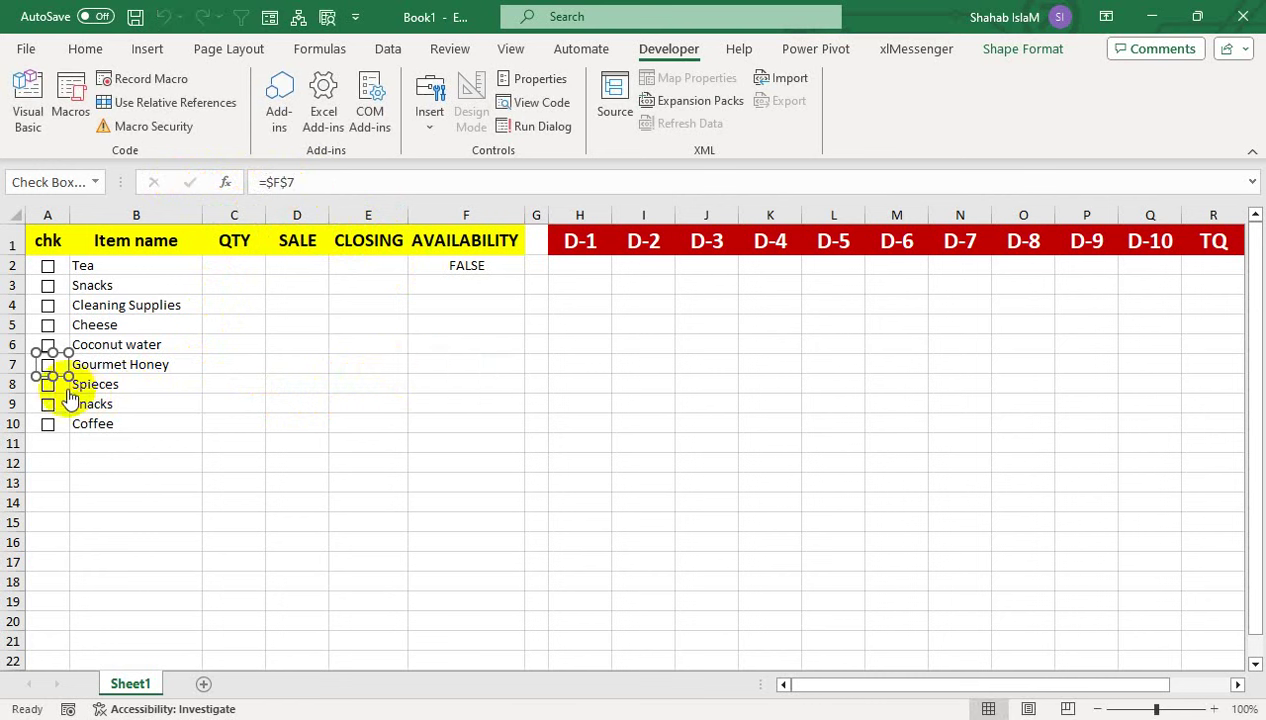
ctrl+click(47, 384)
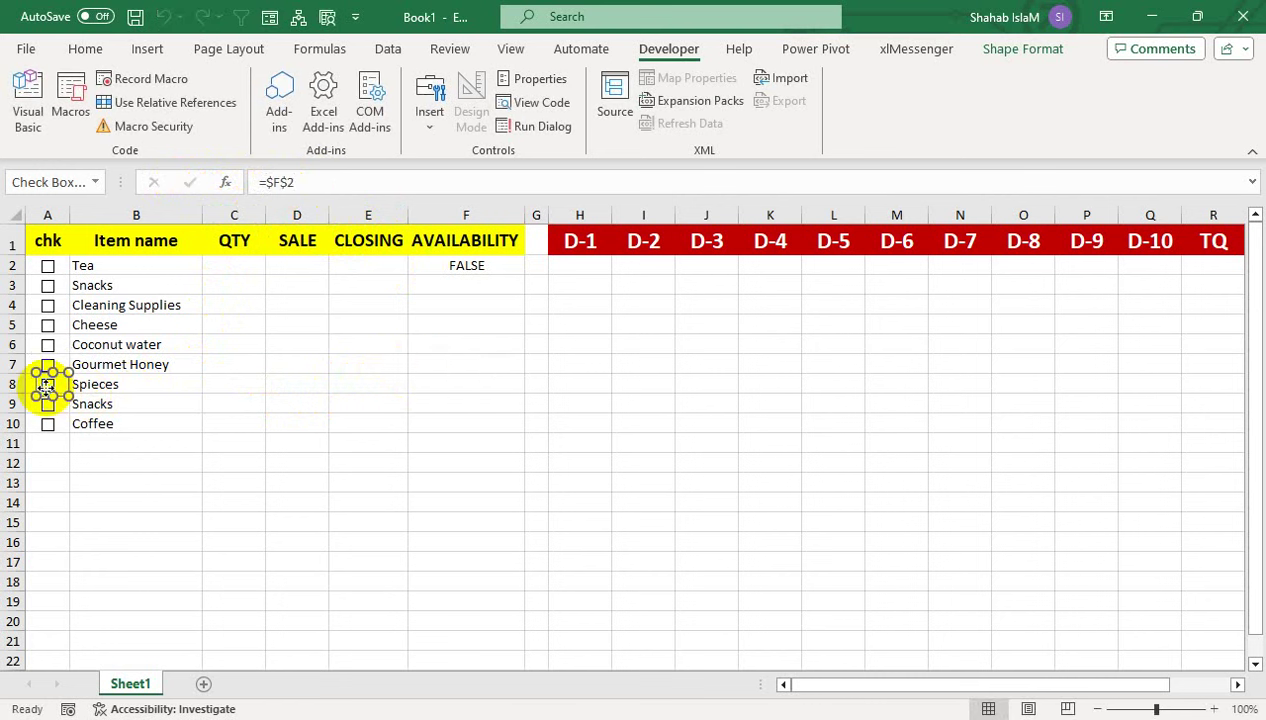
click(290, 182)
key(BackSpace)
key(BackSpace)
key(BackSpace)
click(455, 384)
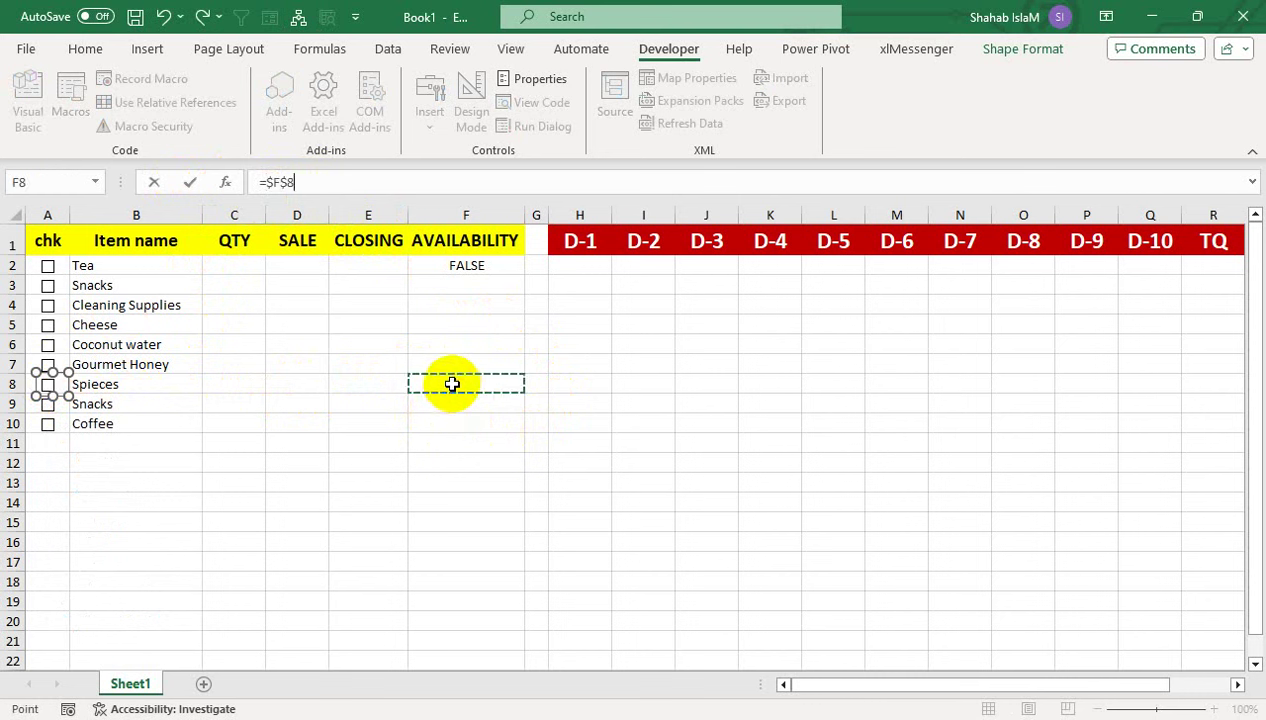
key(Return)
Relink the Snacks checkbox to F9, fixing a wrong F10 reference, and Coffee to F10
right_click(45, 417)
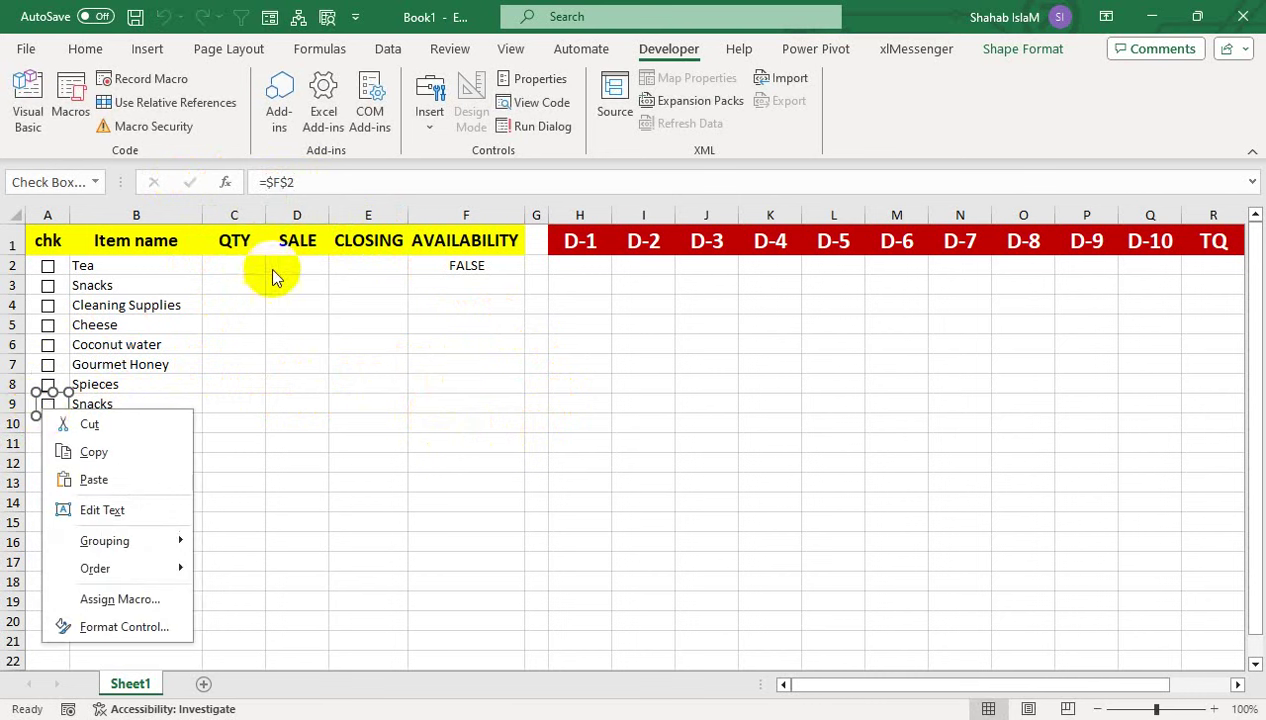
key(Escape)
drag(319, 182, 206, 182)
key(BackSpace)
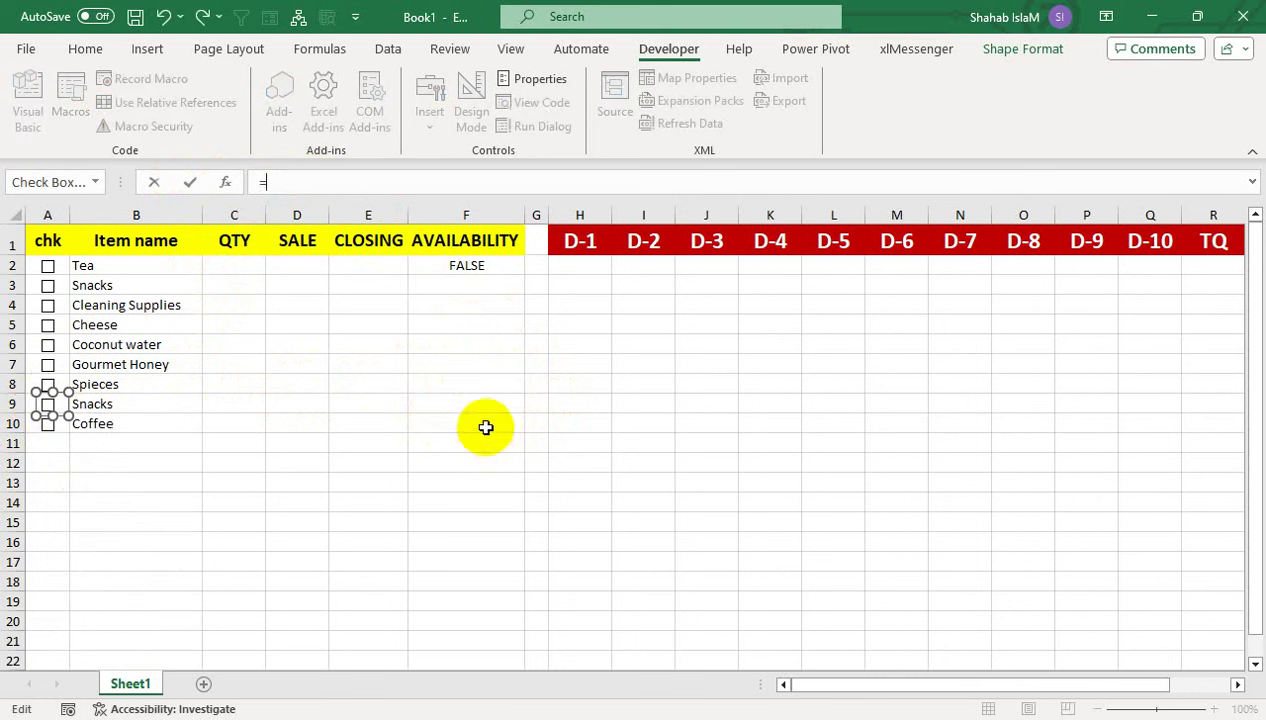
click(486, 424)
key(Return)
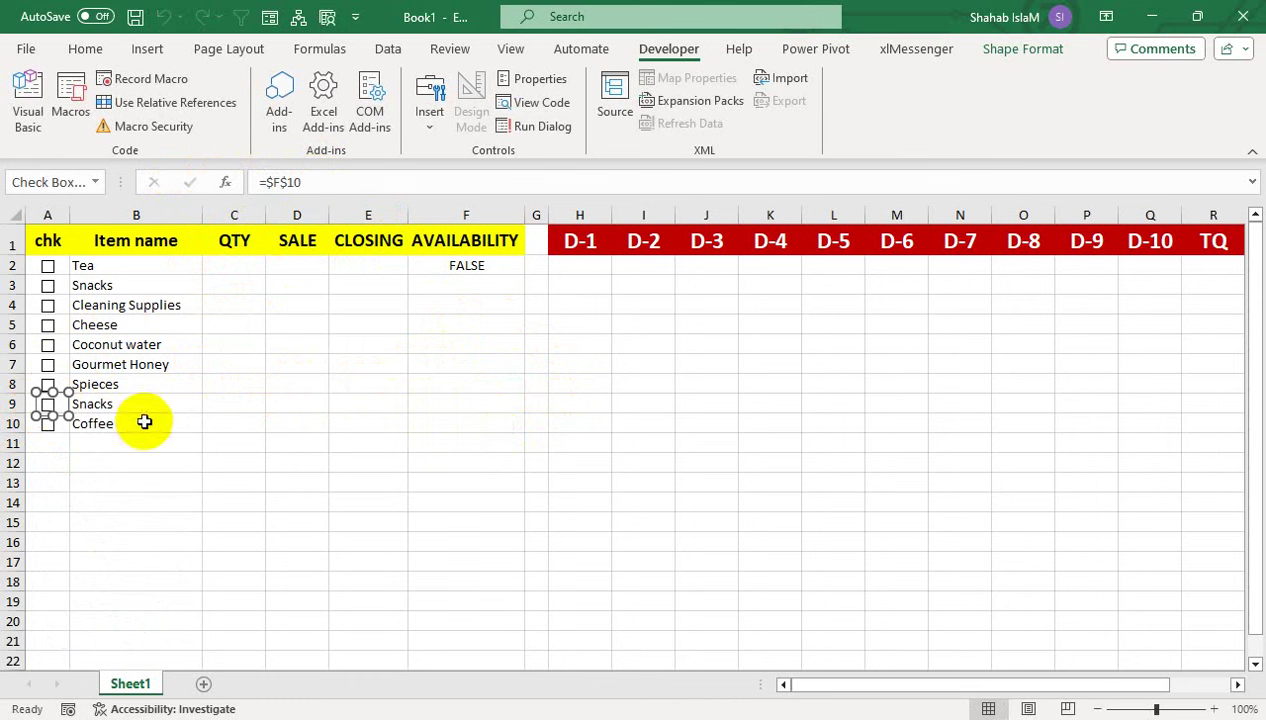
drag(331, 182, 205, 182)
key(BackSpace)
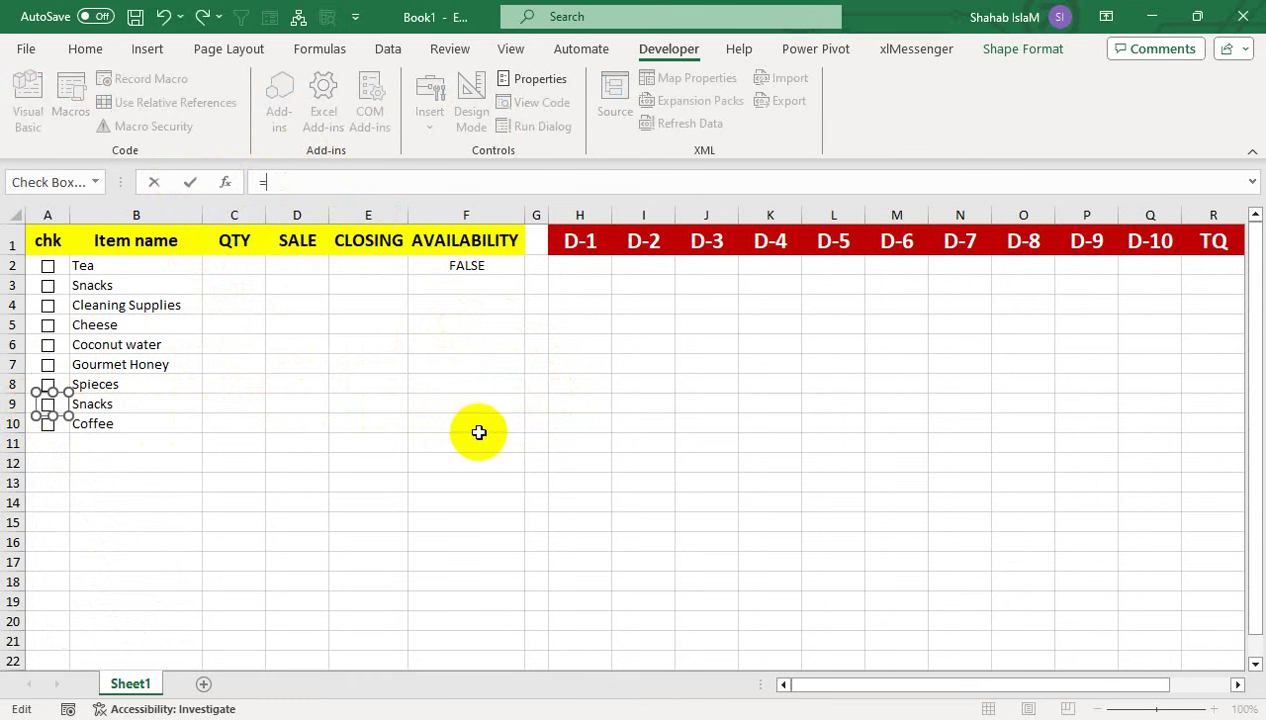
key(Return)
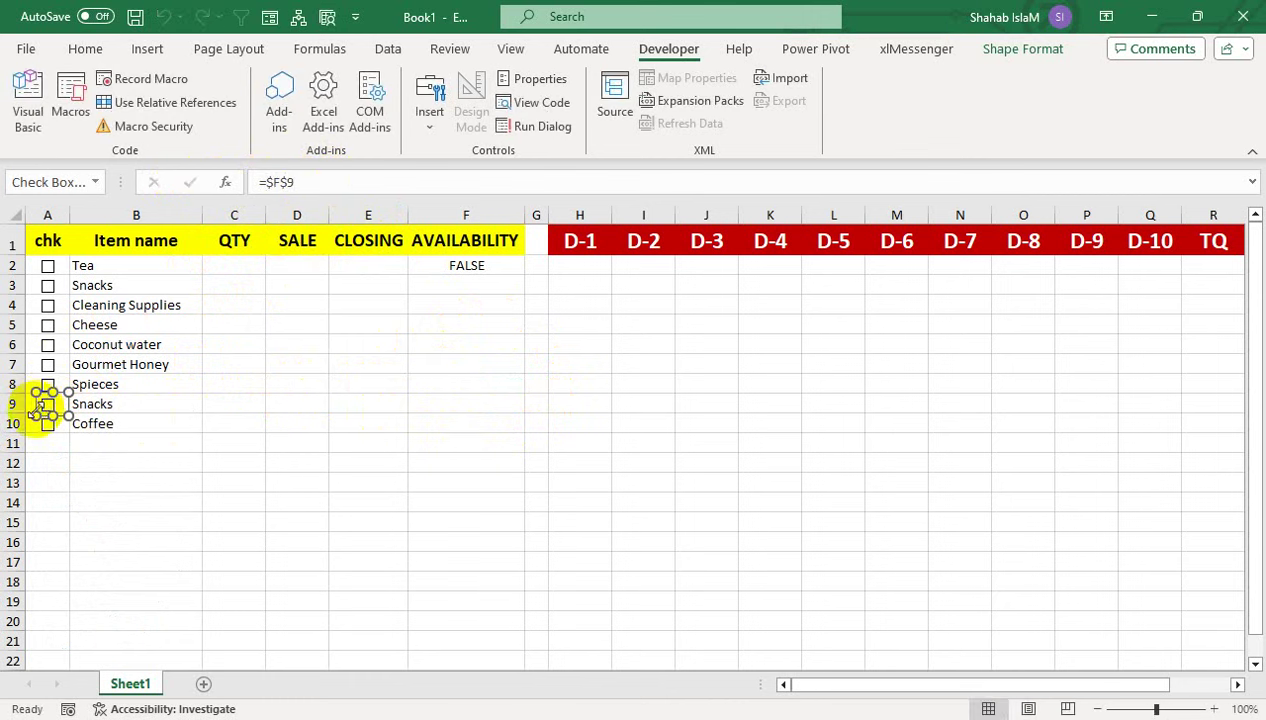
right_click(47, 424)
click(271, 182)
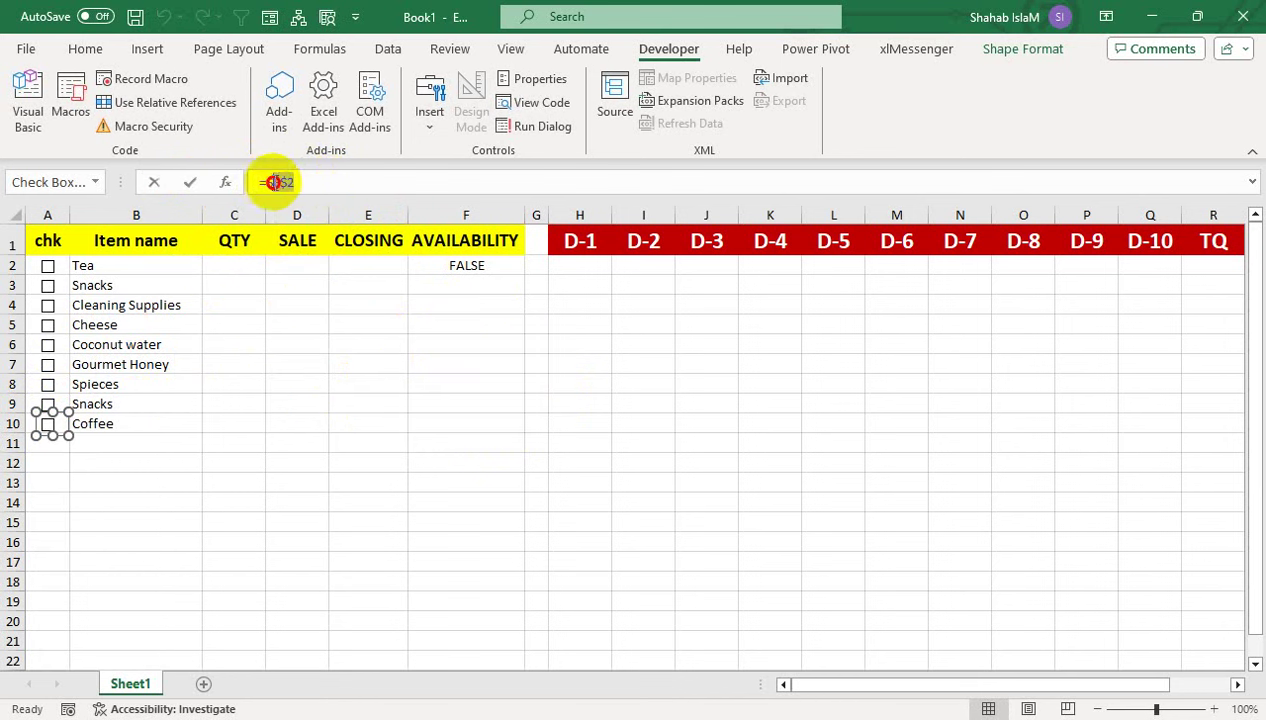
drag(296, 182, 264, 182)
key(BackSpace)
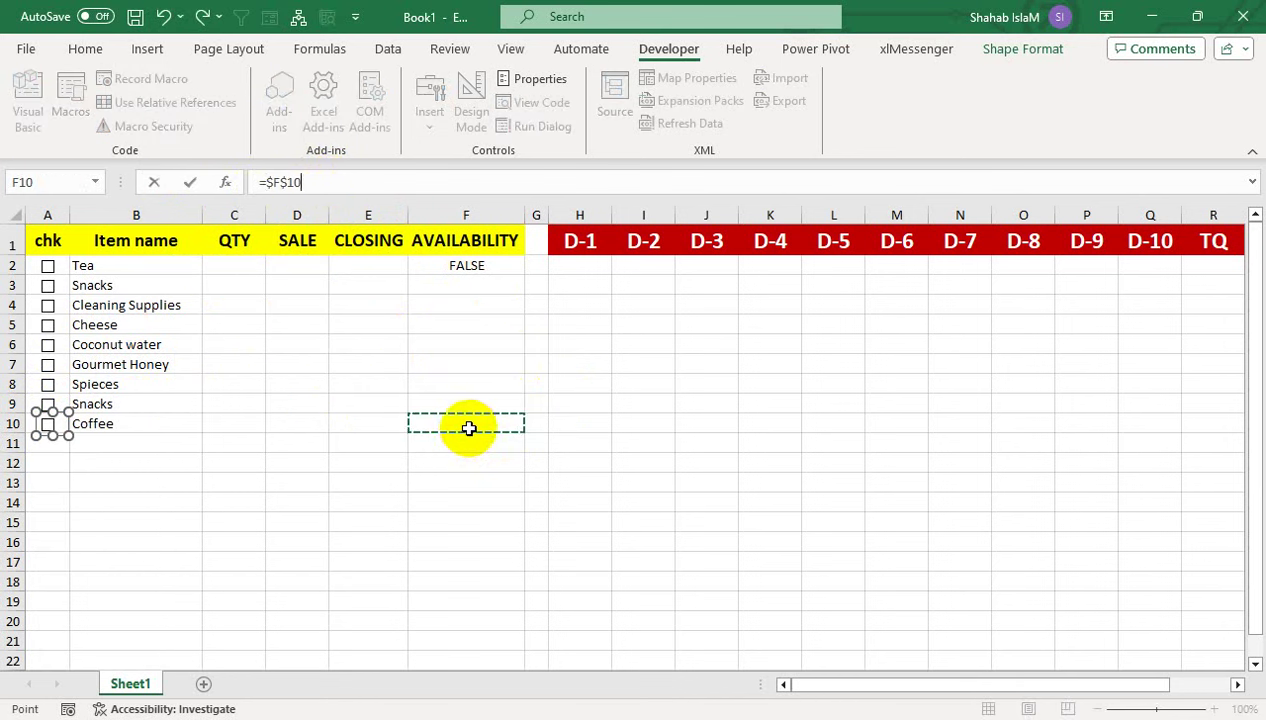
key(Return)
Tick the Tea, Snacks, Spieces and Coconut water checkboxes to test their links
click(212, 303)
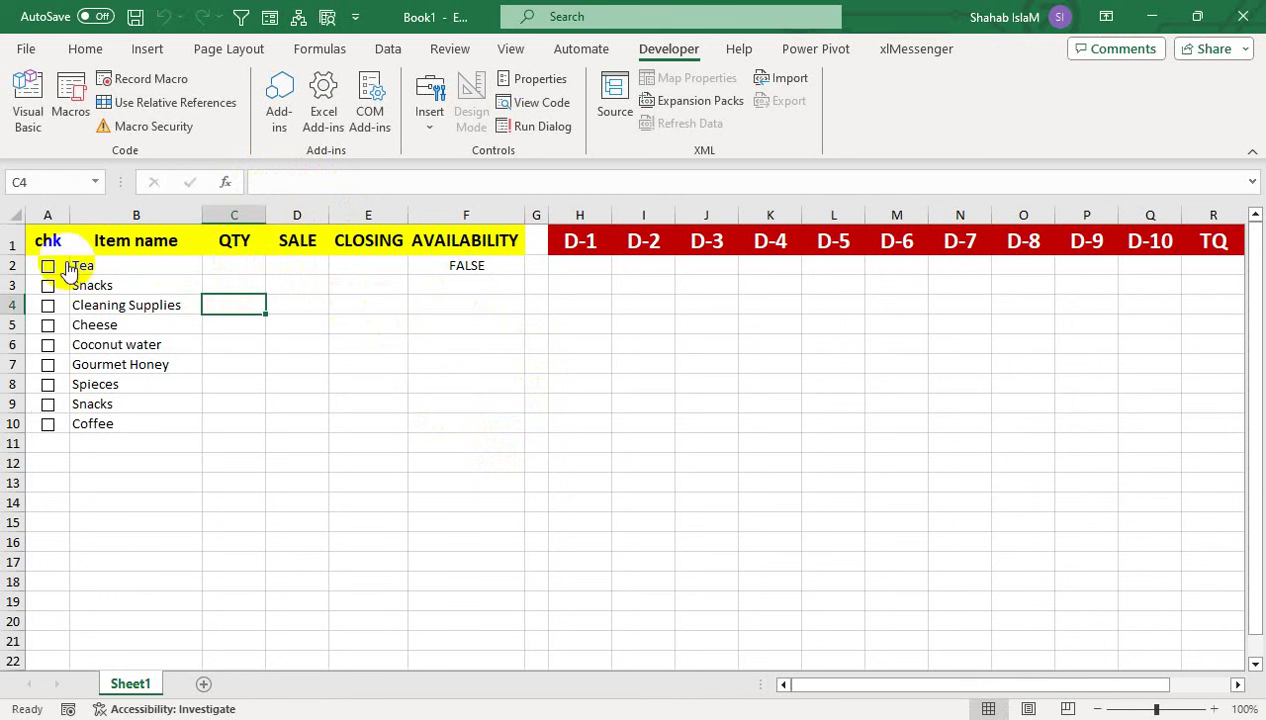
click(48, 266)
click(47, 285)
click(22, 403)
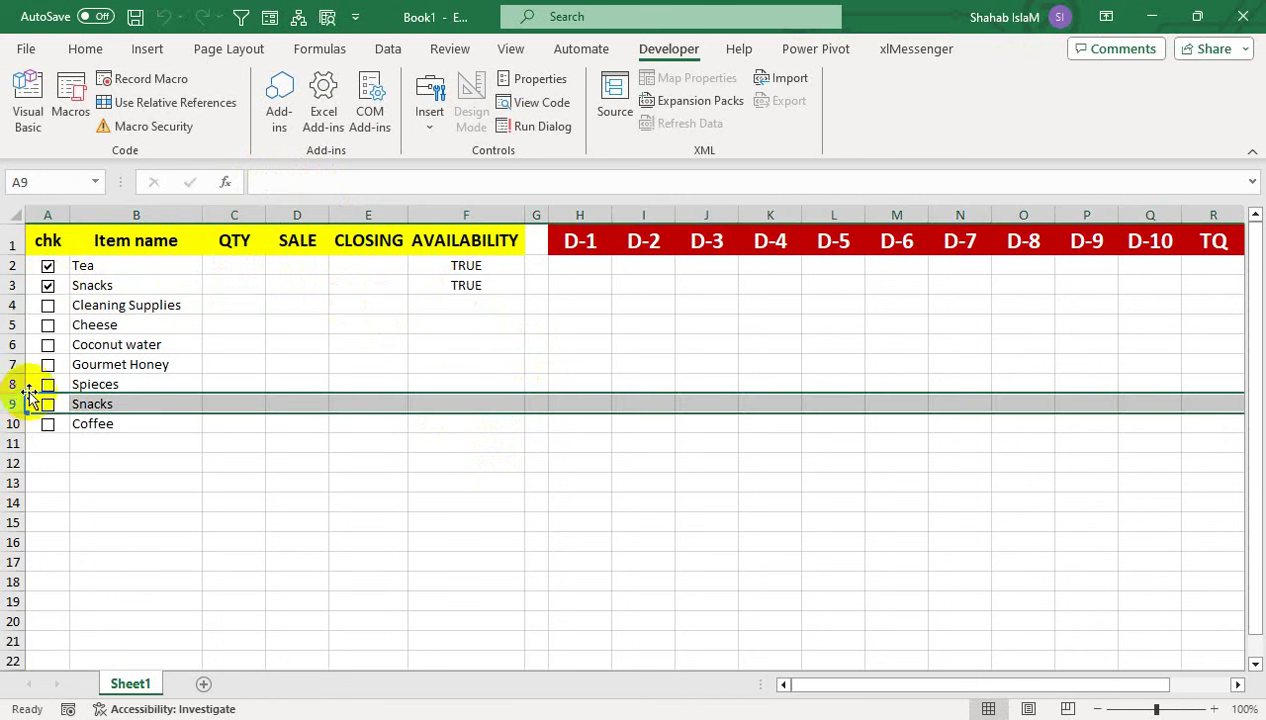
click(48, 385)
click(49, 344)
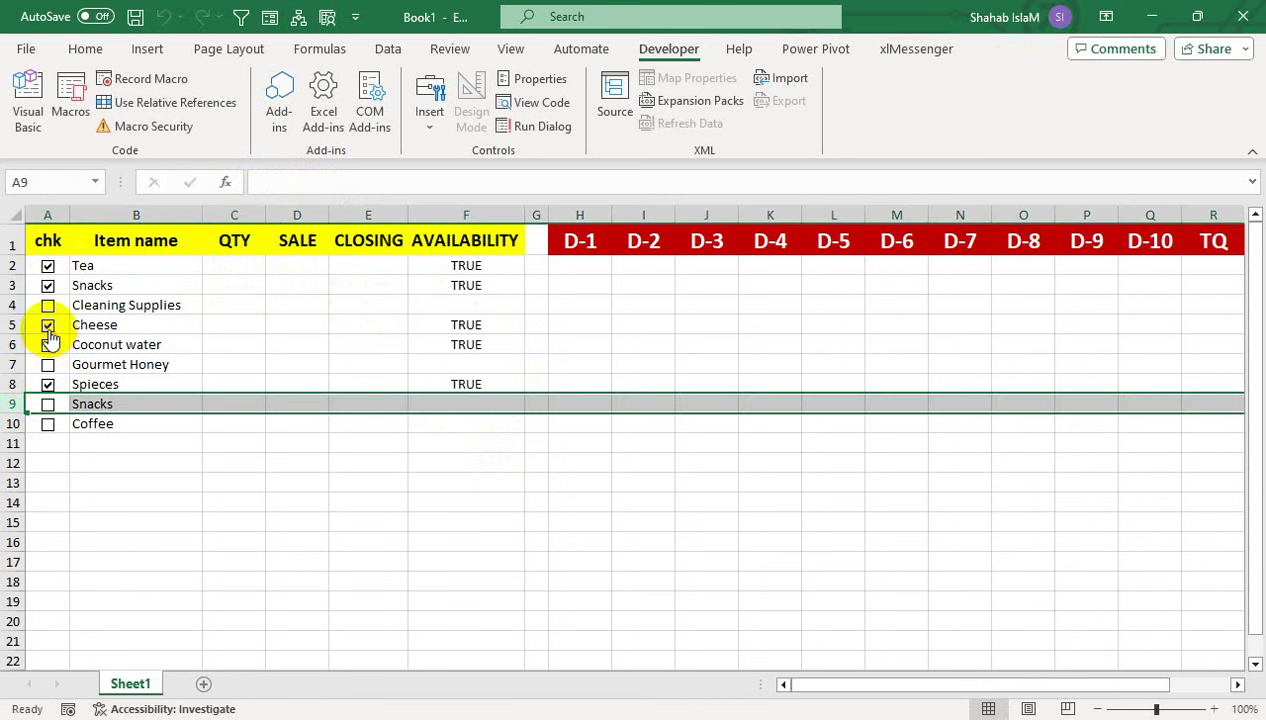
click(239, 261)
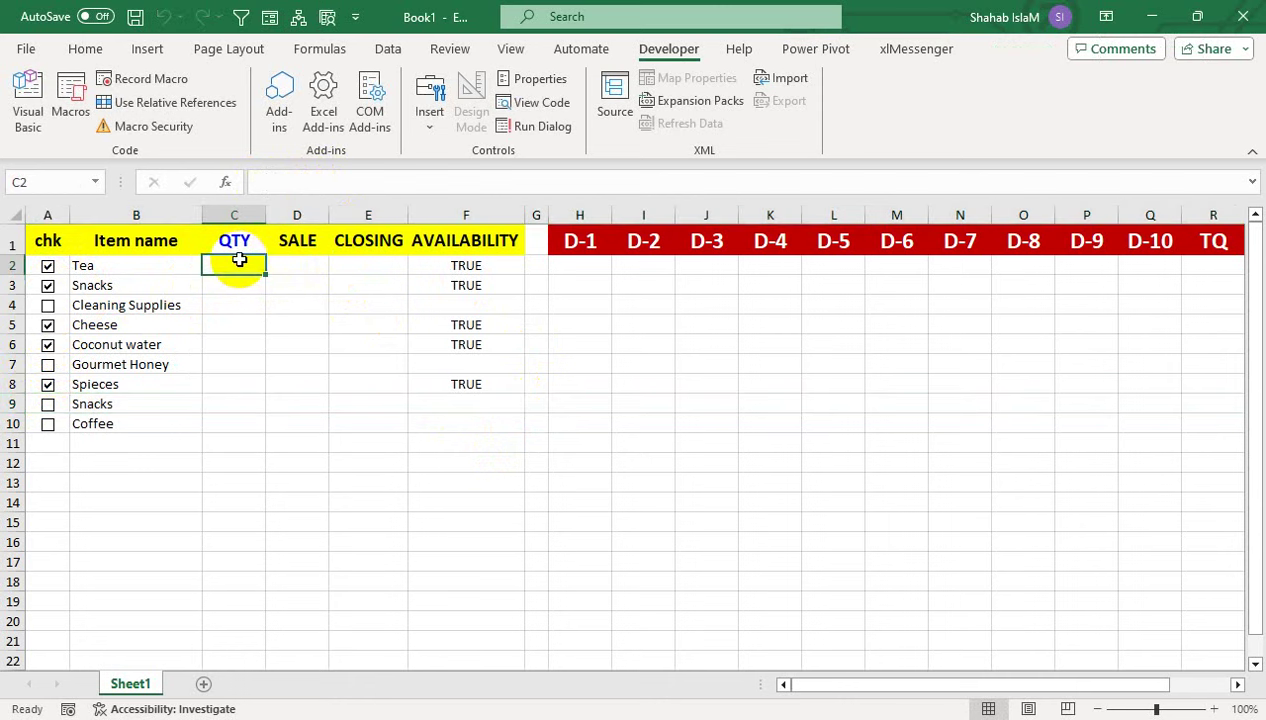
Insert a blank column before QTY and move the AVAILABILITY header into C1
click(244, 218)
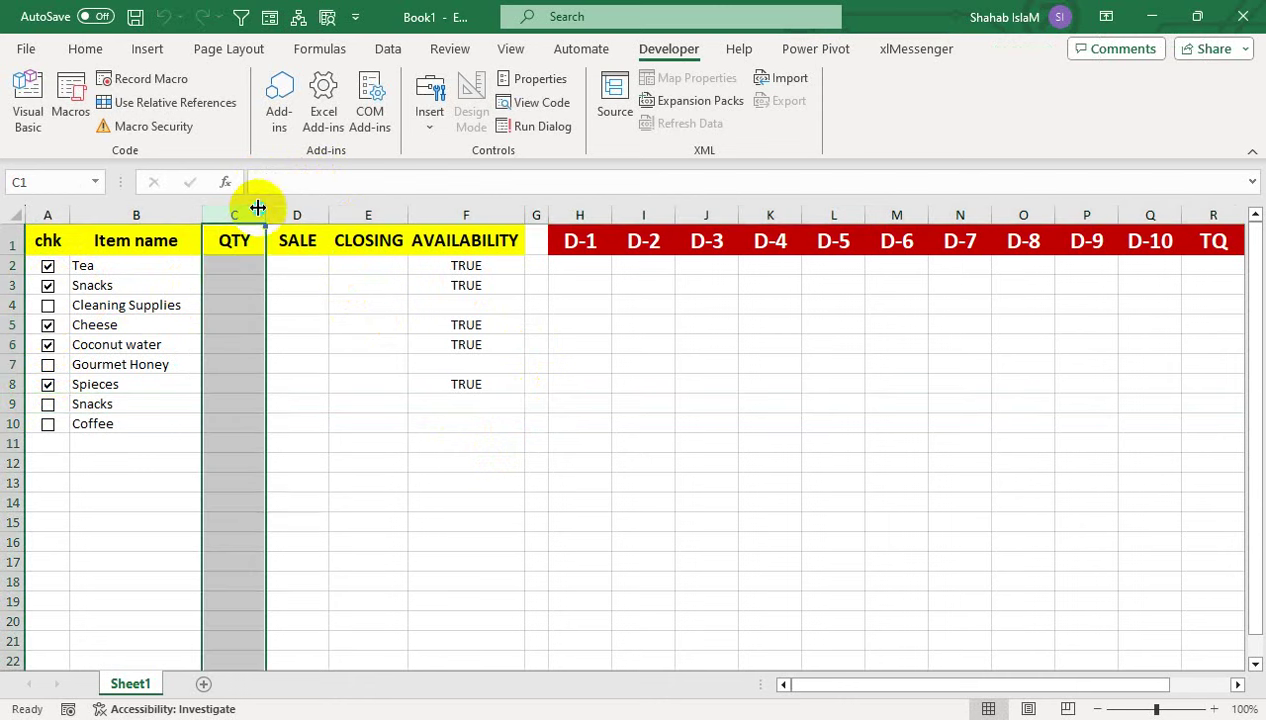
right_click(254, 212)
click(318, 404)
click(632, 240)
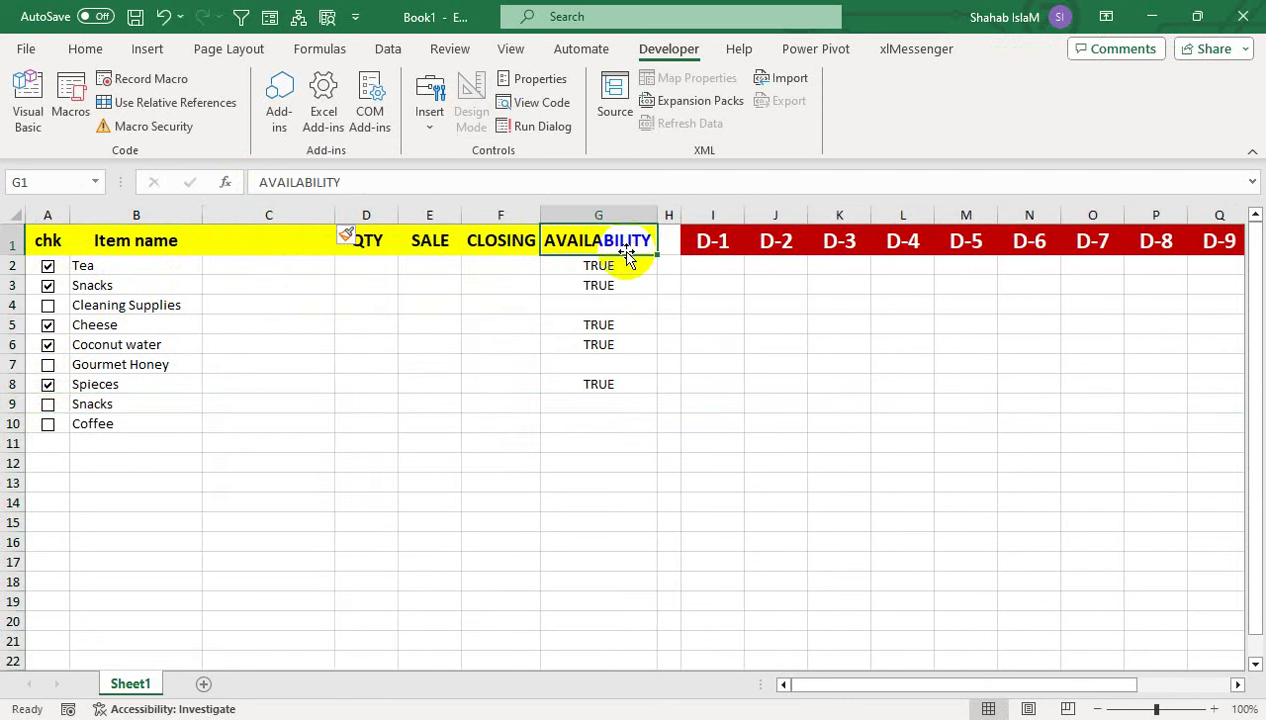
drag(627, 253, 300, 246)
Title column G 'CHECK VALUE' and select C2 for the availability formula
click(603, 236)
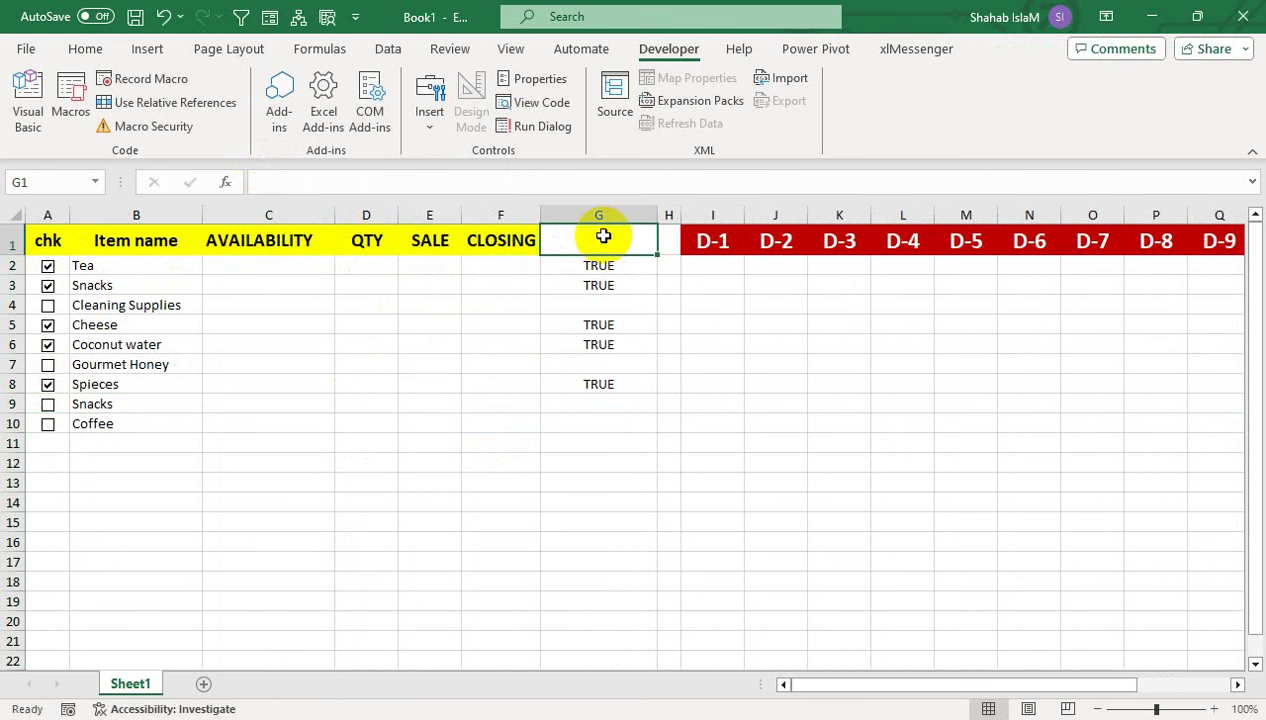
text(CHECK VALUE)
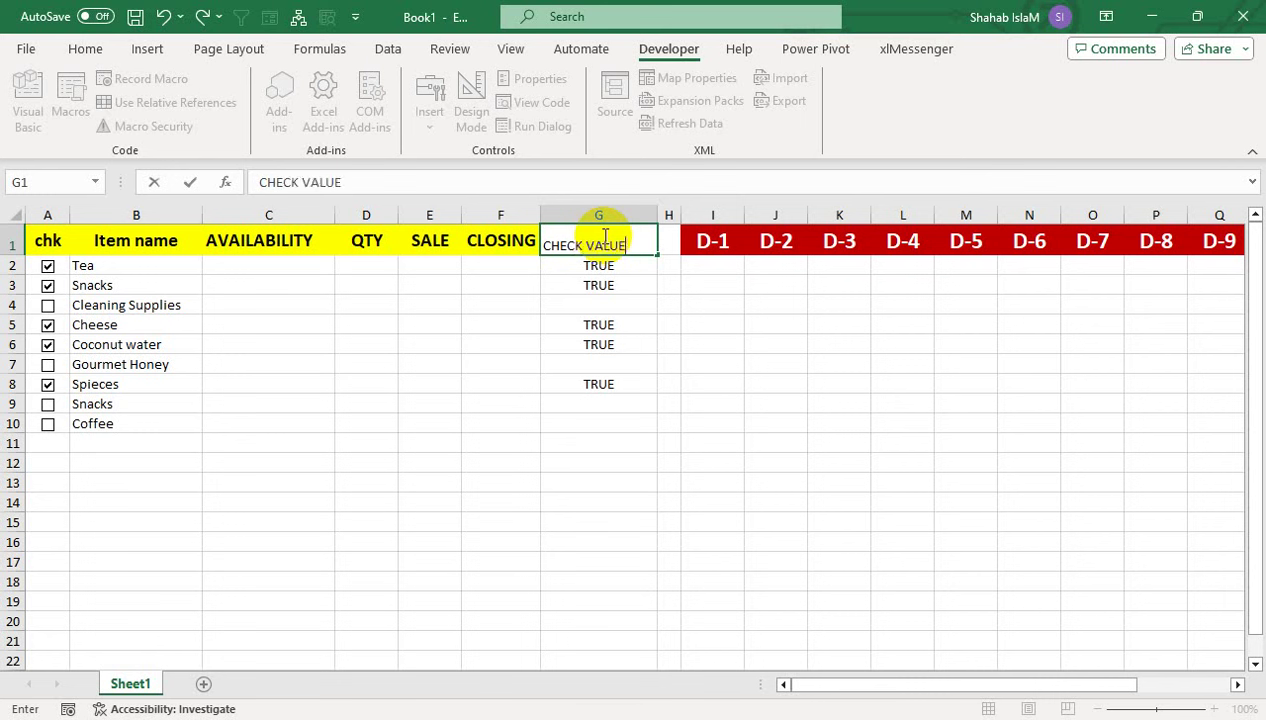
key(Tab)
click(273, 268)
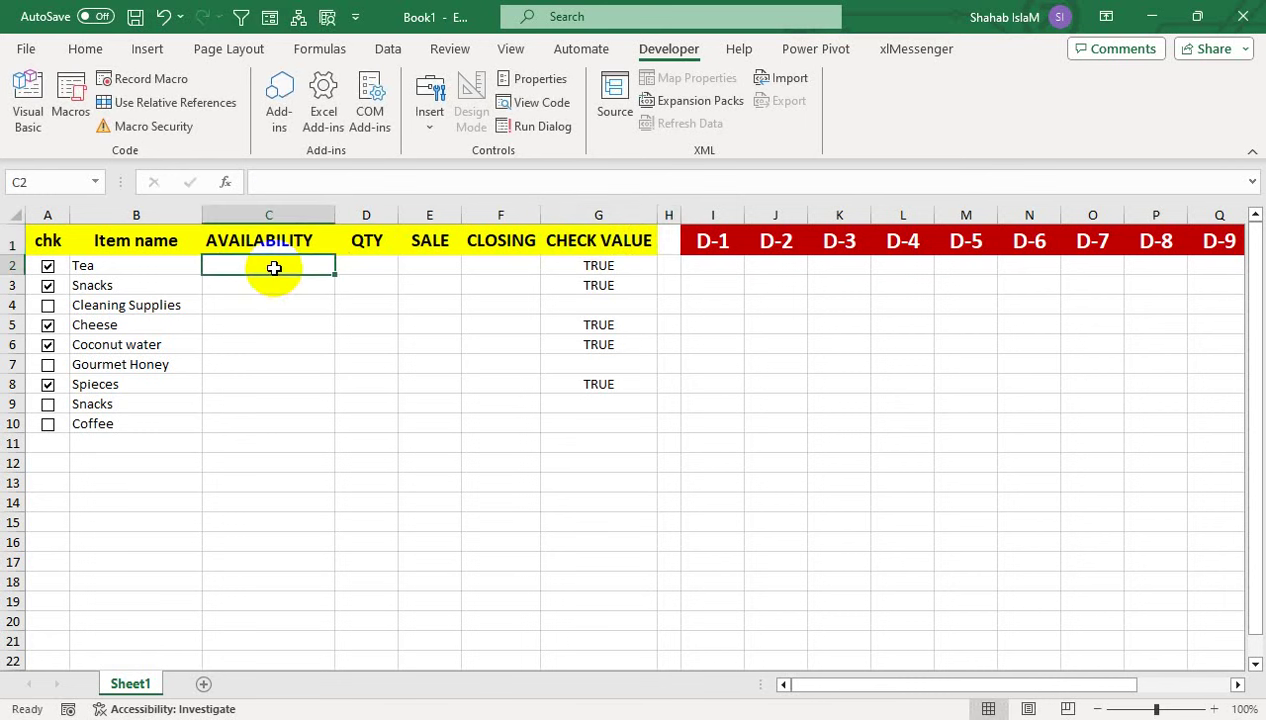
Enter =IF(G2,"AVAILABLE","OUT OF STOCK") in C2 and fill it down through C10
text(=IF()
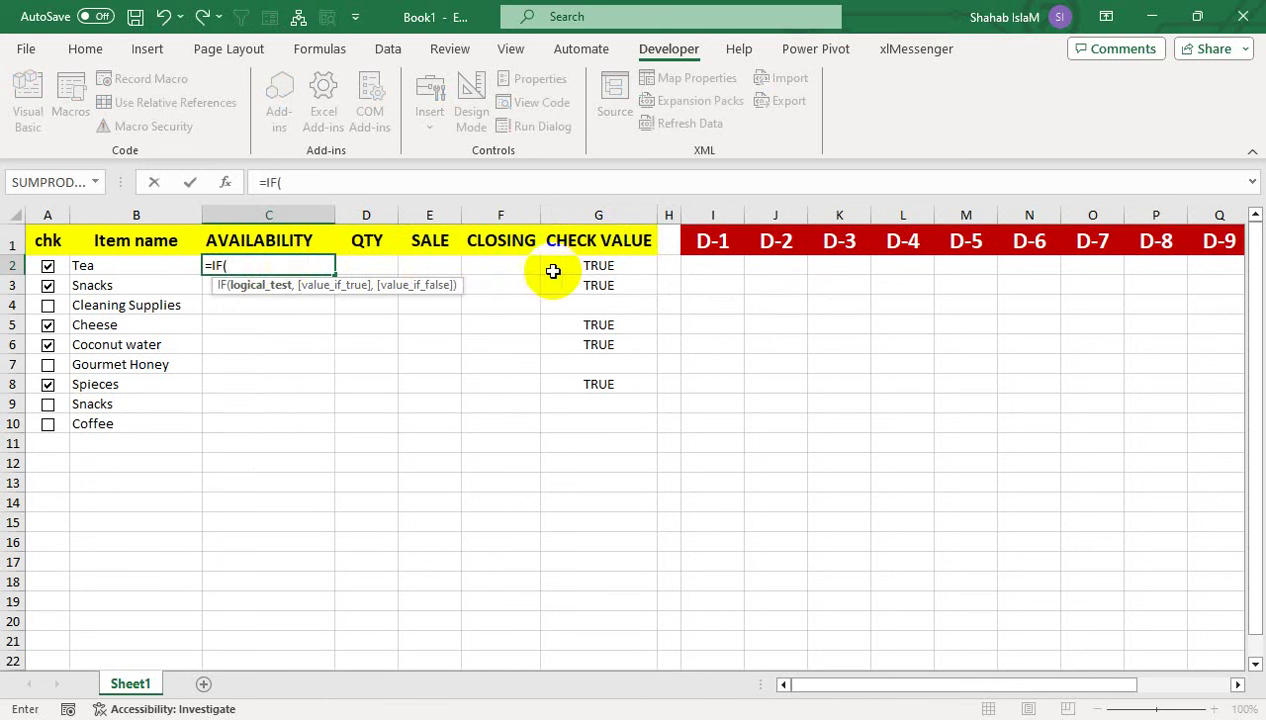
click(558, 268)
text(,)
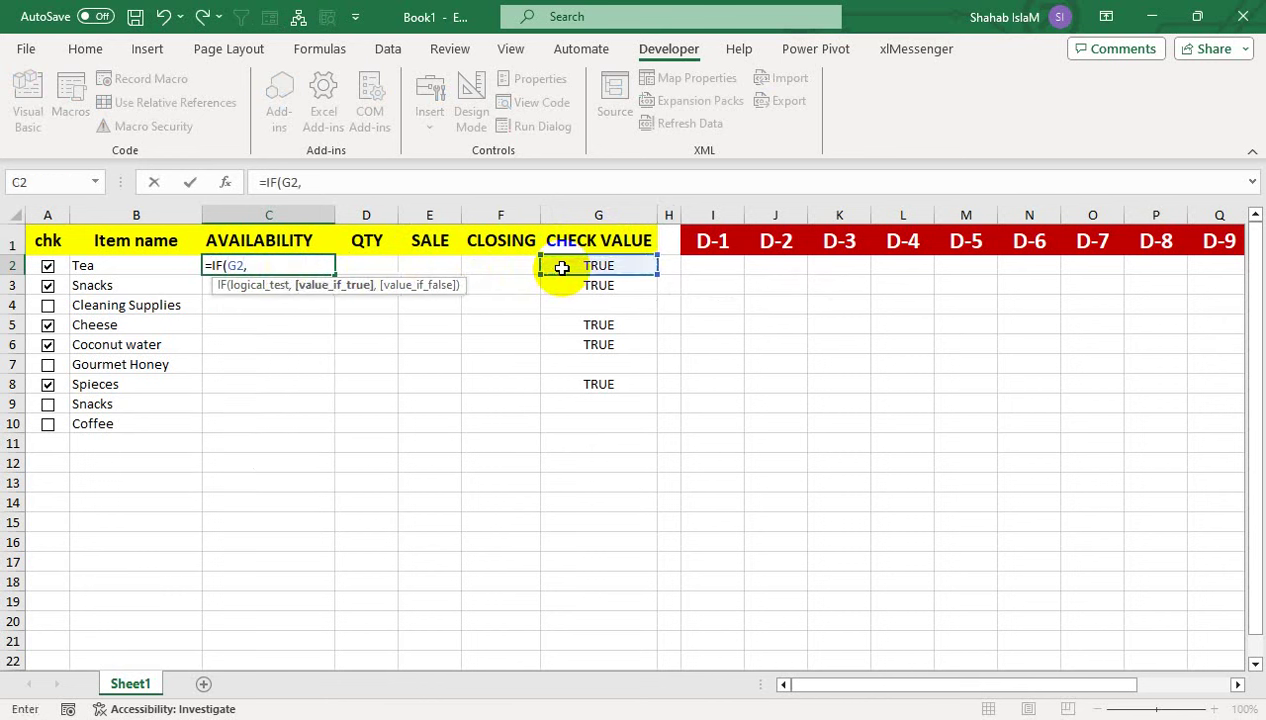
text(AVAILABLE,)
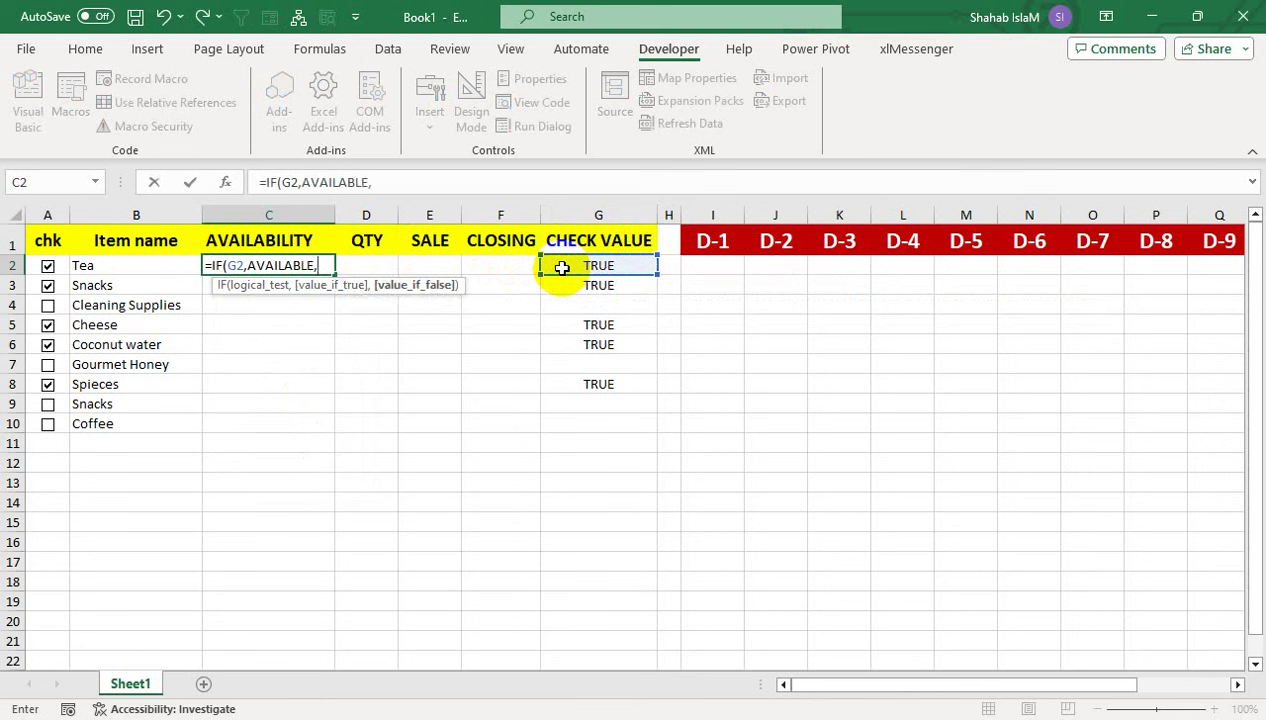
text(OUT)
text( OF )
text(STOC)
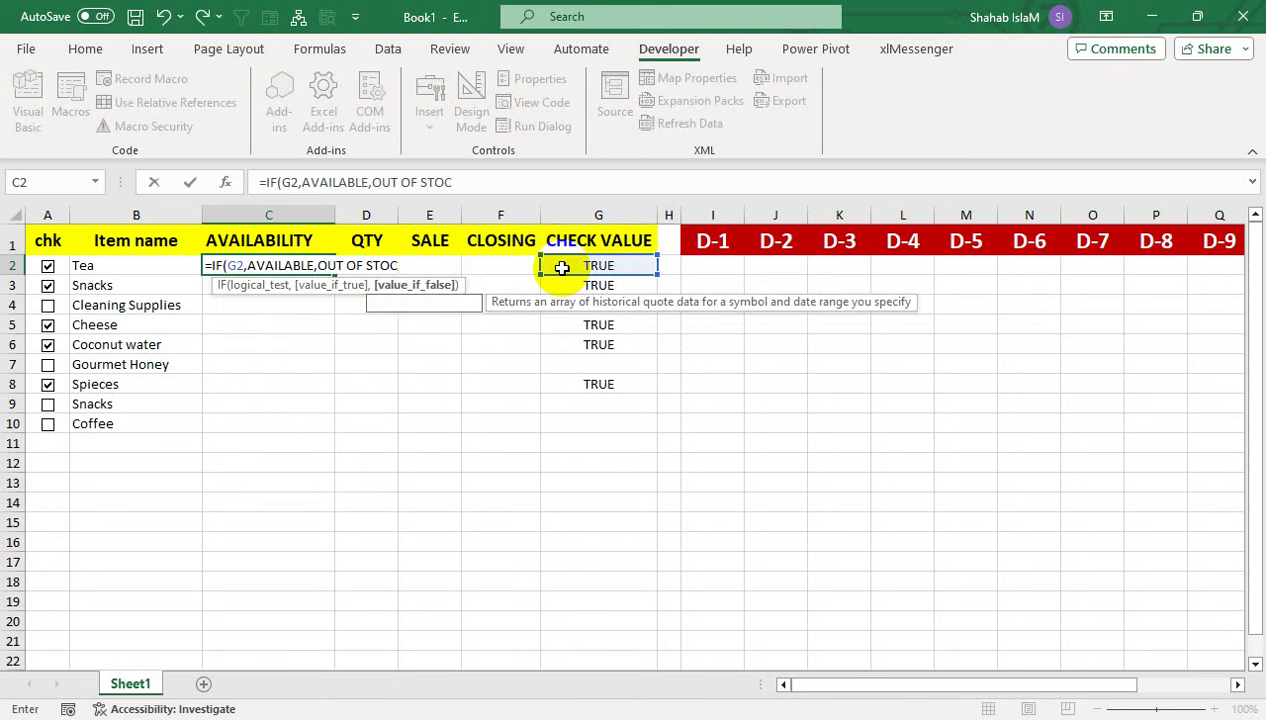
text(K)
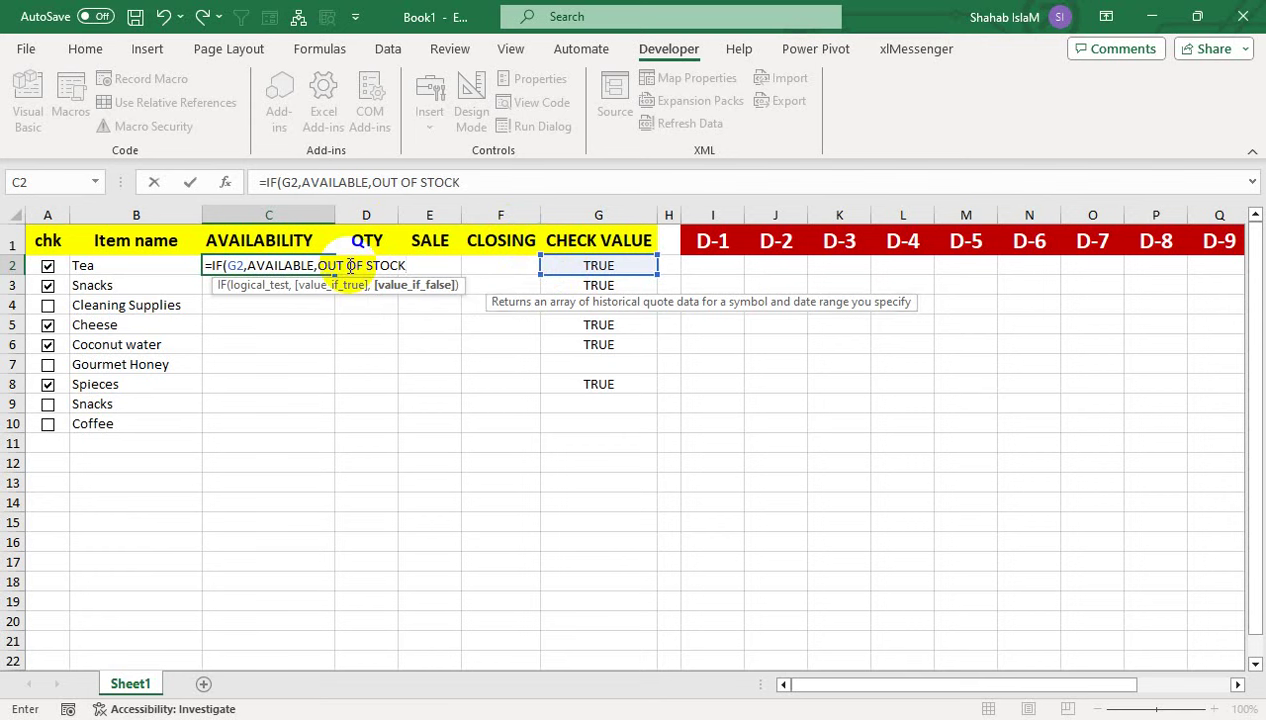
text())
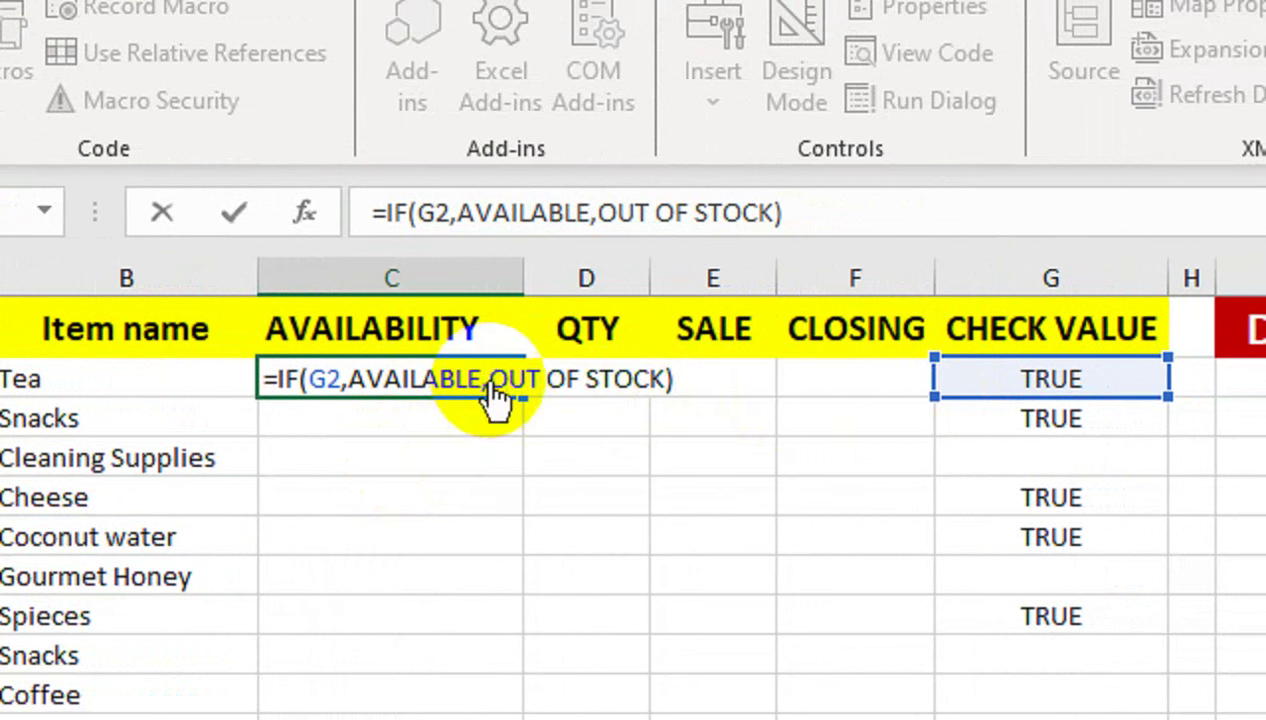
click(489, 381)
text(")
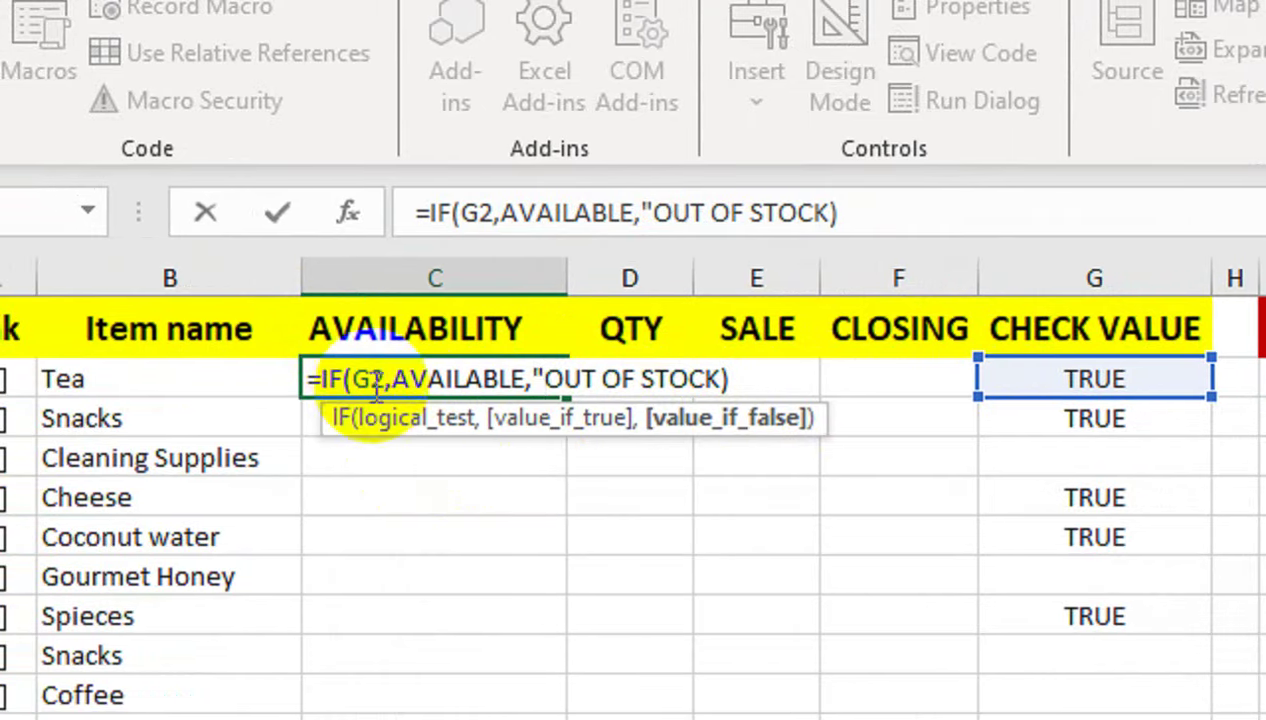
click(345, 380)
text(",)
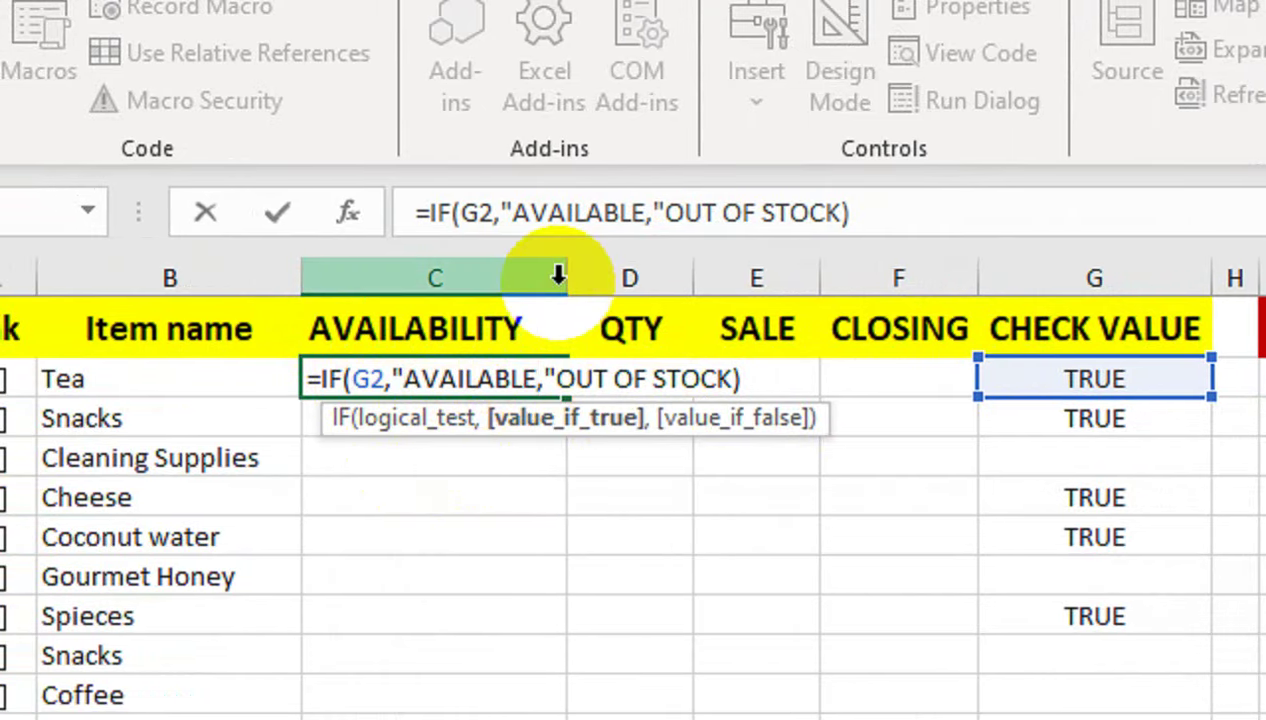
text(")
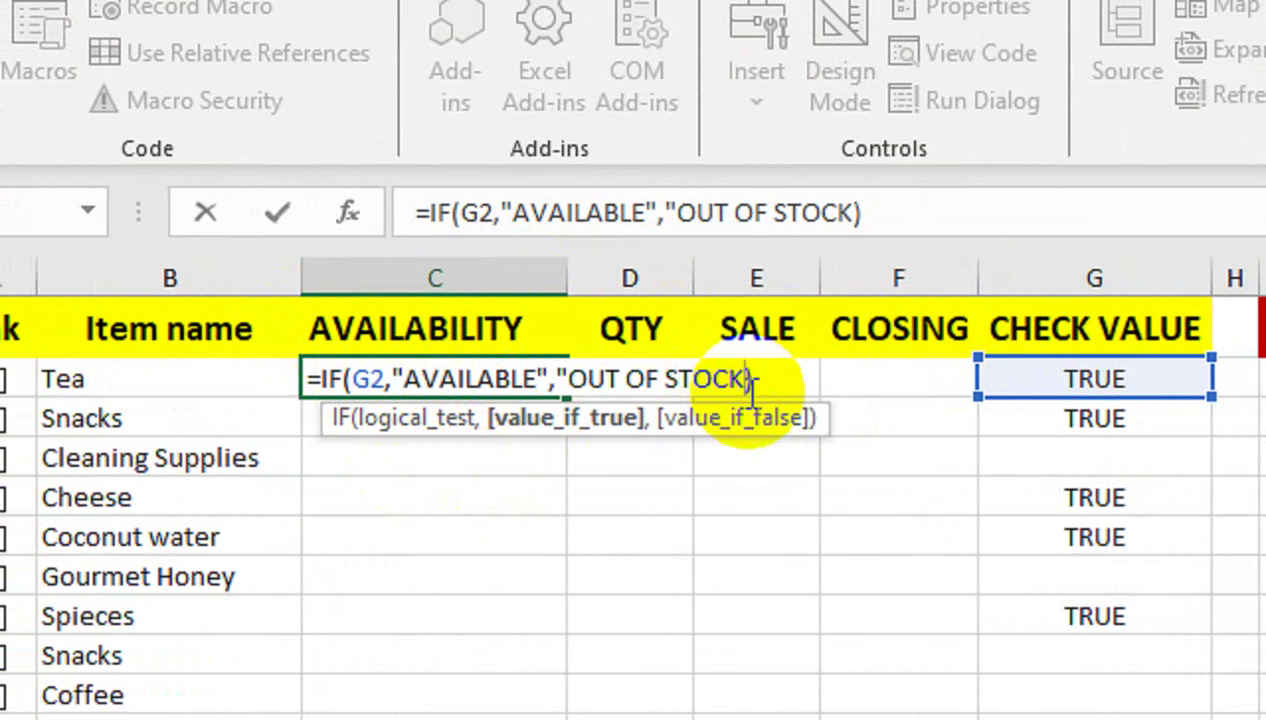
click(749, 380)
text(")
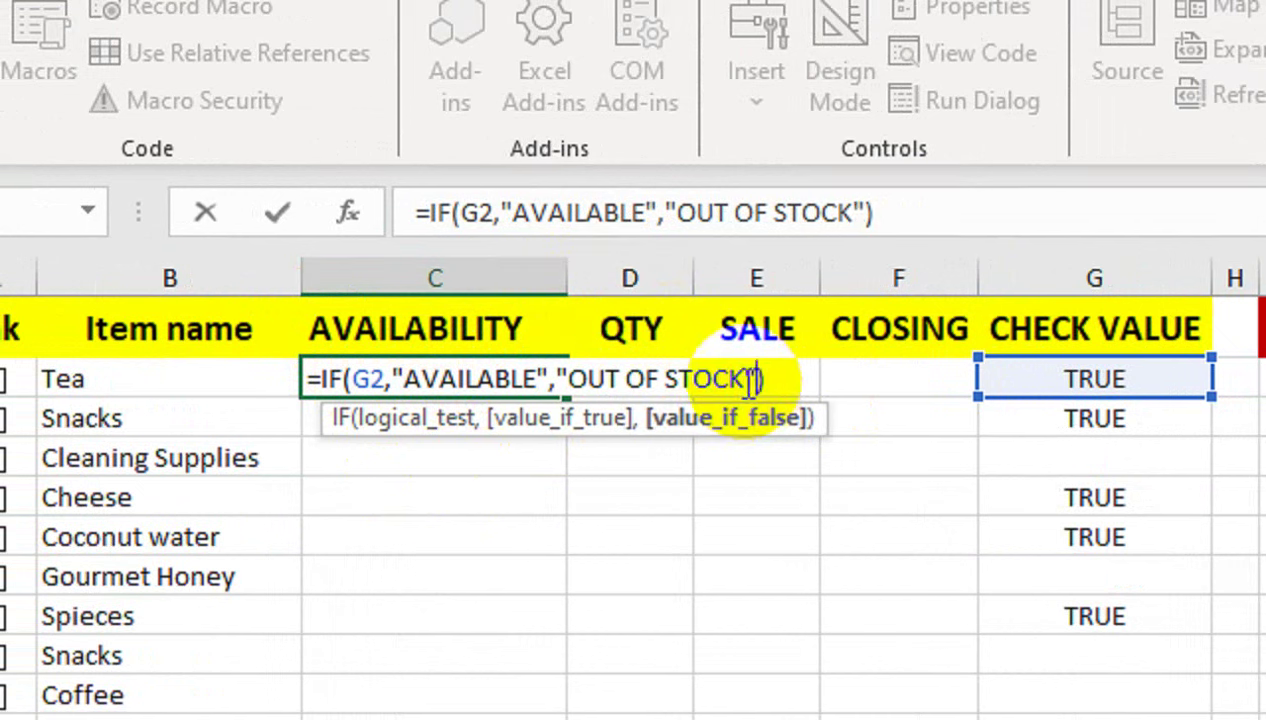
key(Return)
click(525, 372)
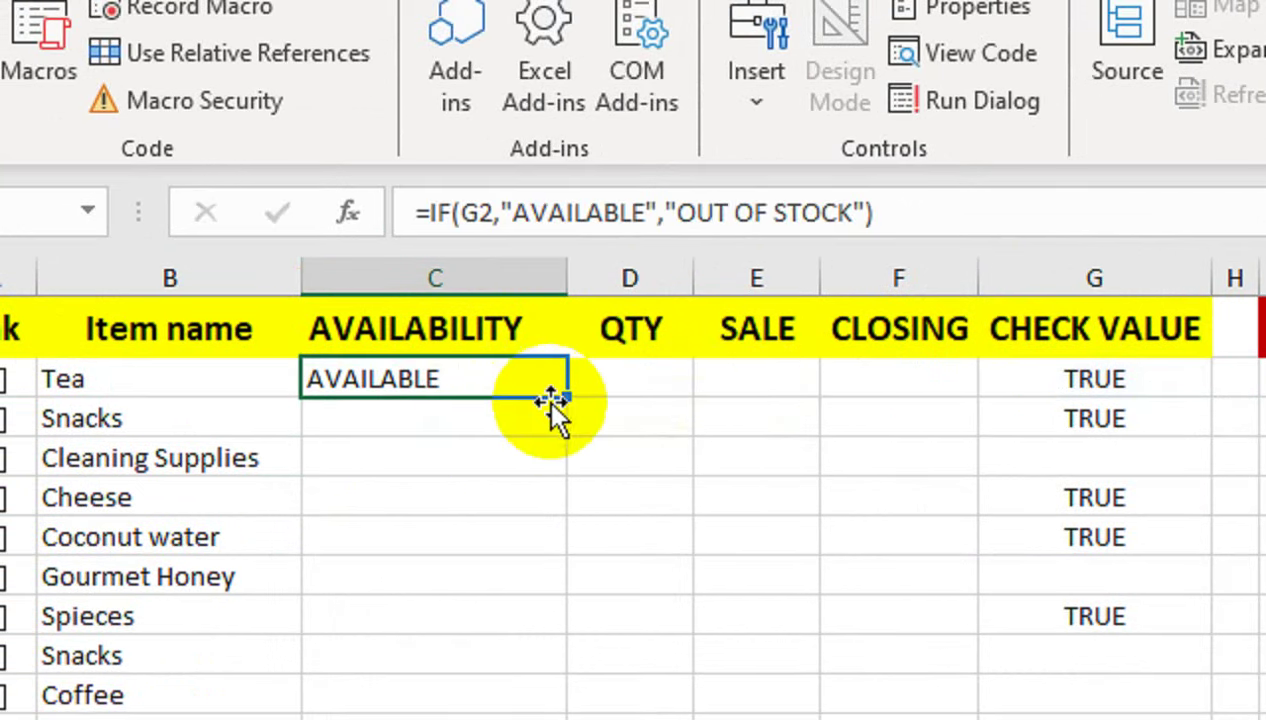
double_click(567, 398)
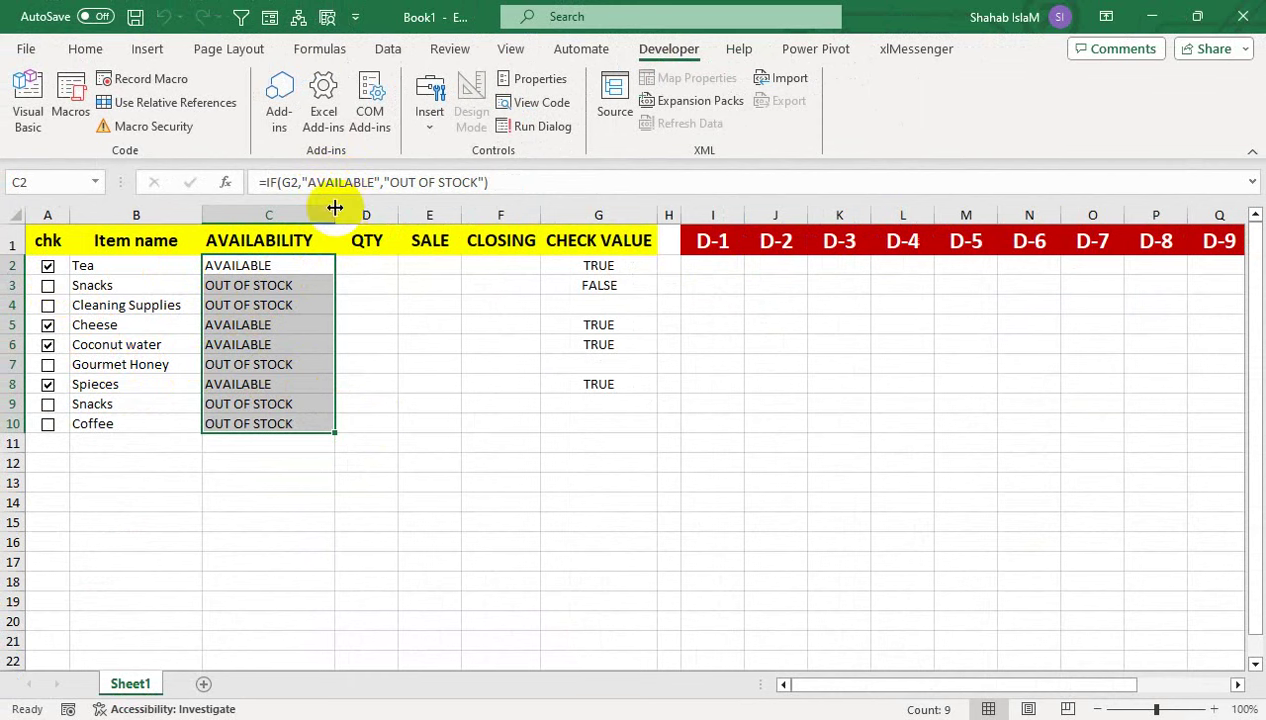
Narrow column C slightly and give the I2:S10 block a thick bottom border
drag(335, 207, 320, 207)
click(415, 305)
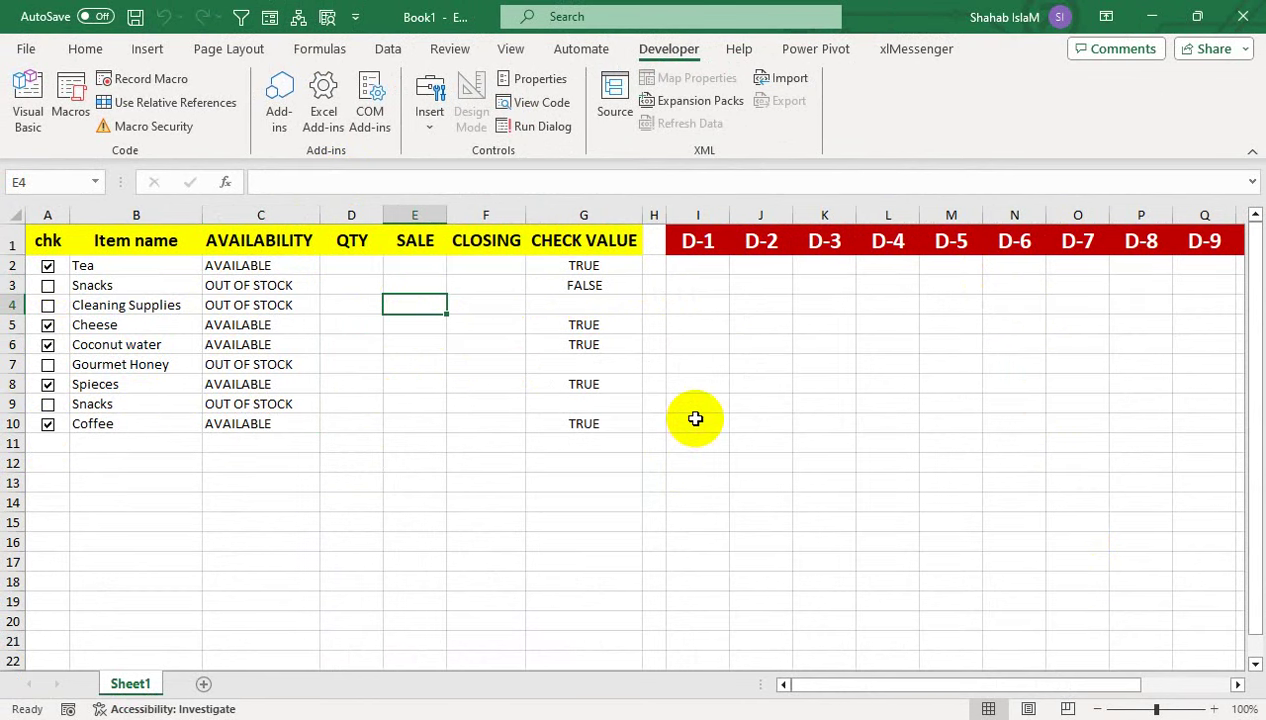
mouse_move(700, 266)
mouse_down()
mouse_move(1262, 428)
mouse_move(1040, 423)
mouse_up()
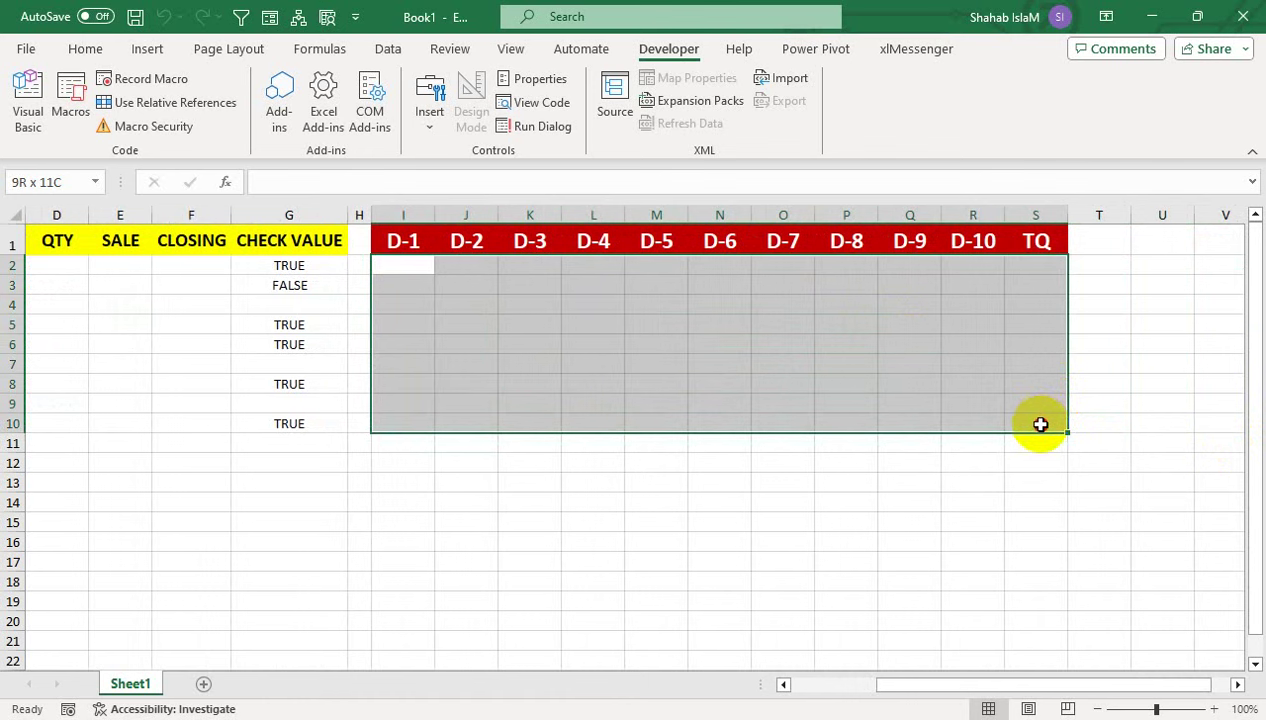
click(85, 48)
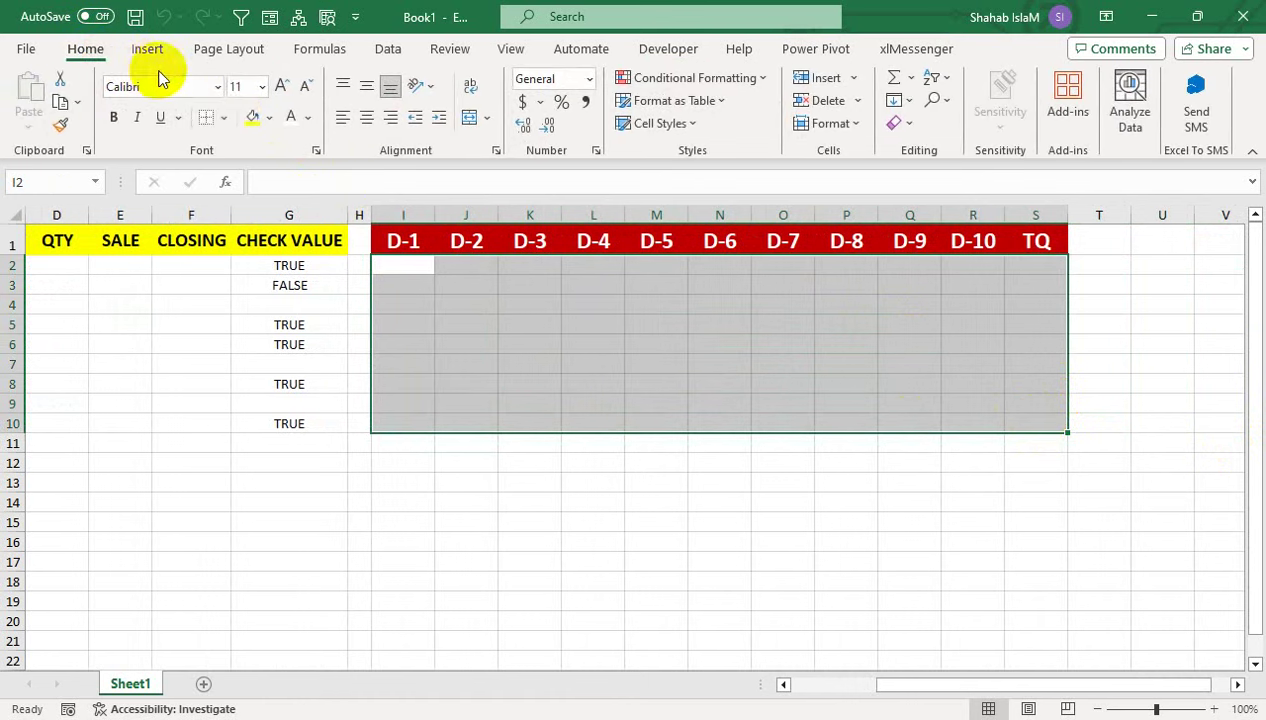
click(224, 118)
click(247, 438)
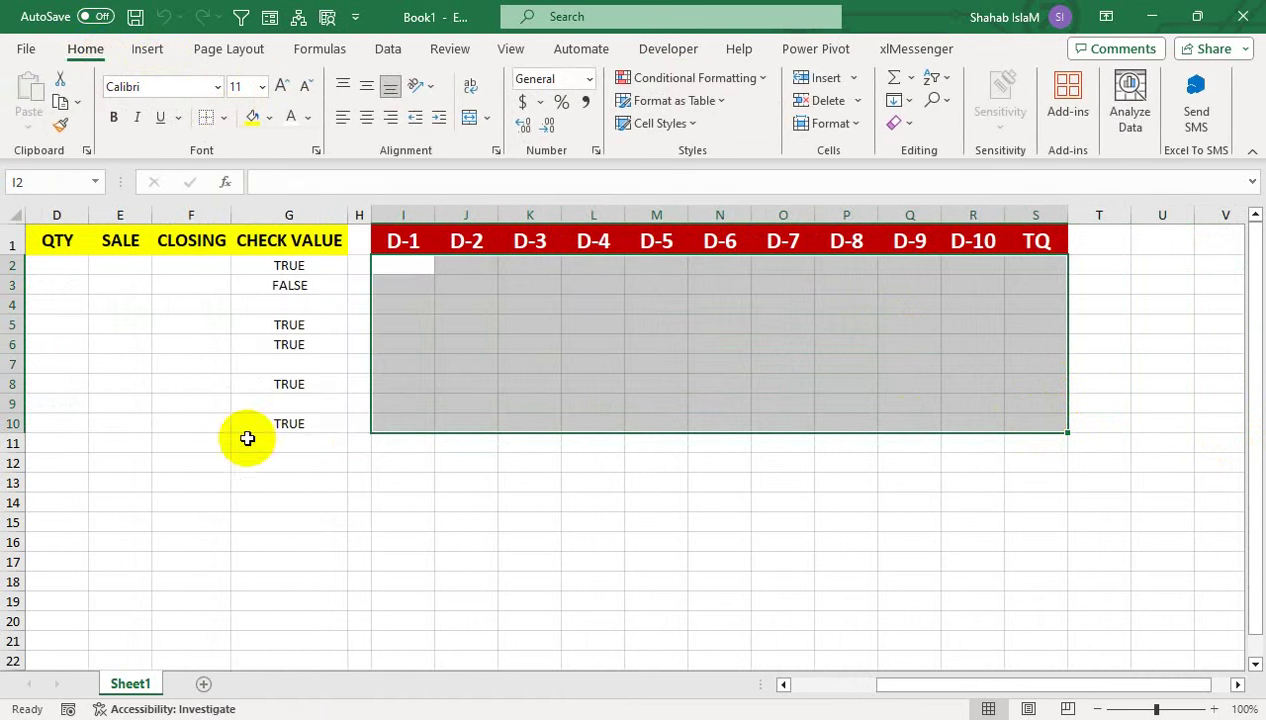
click(530, 483)
Enter =SUM(I2:R2) in S2 and copy it down to S10
click(1046, 267)
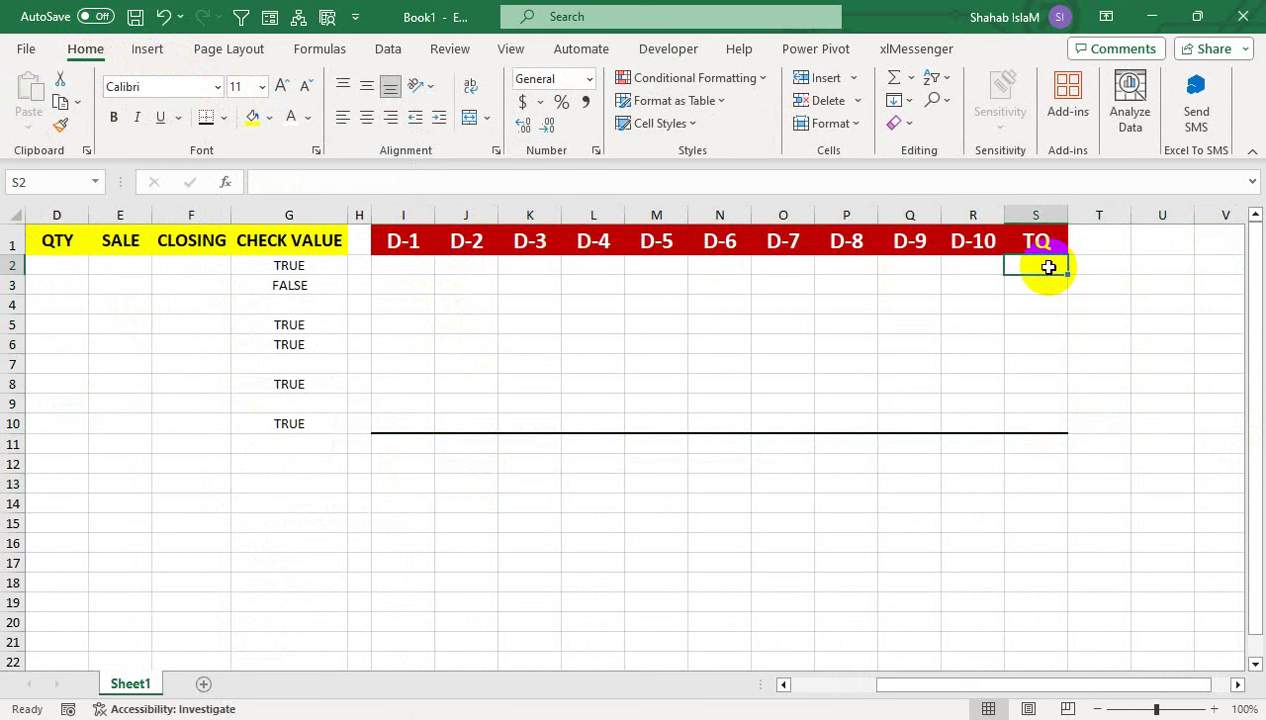
text(=SUM()
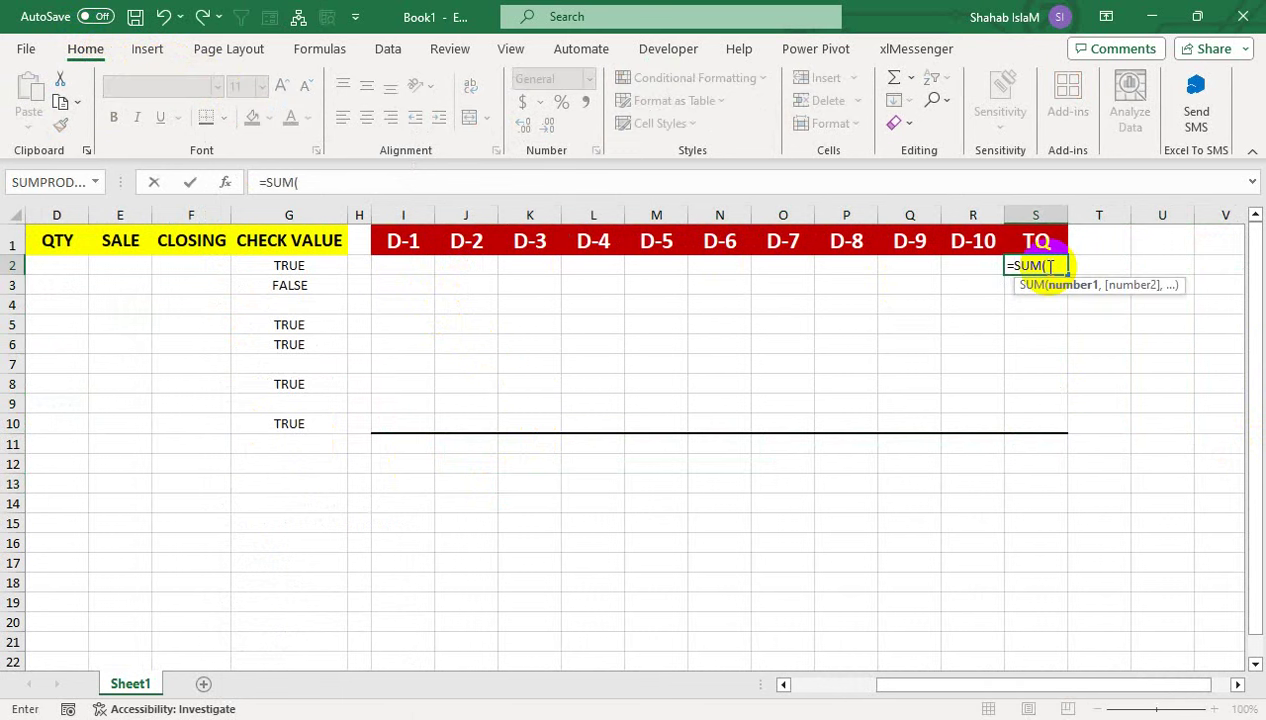
drag(405, 265, 958, 275)
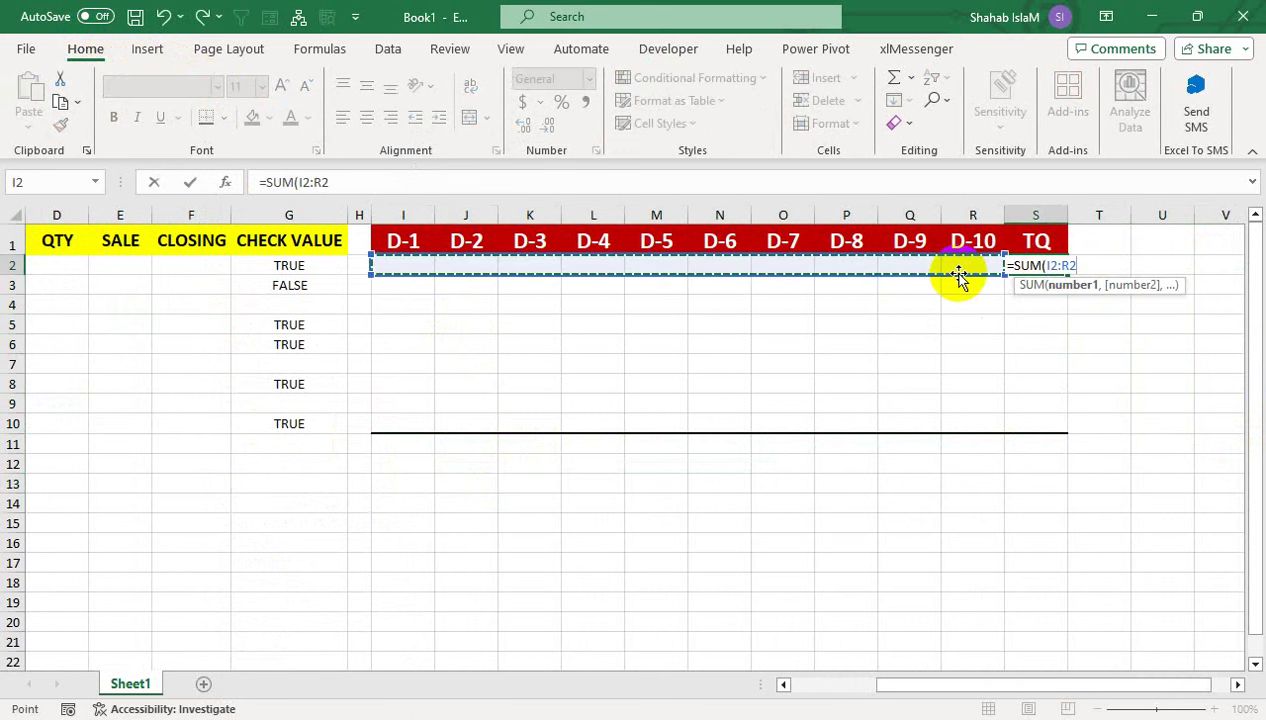
text())
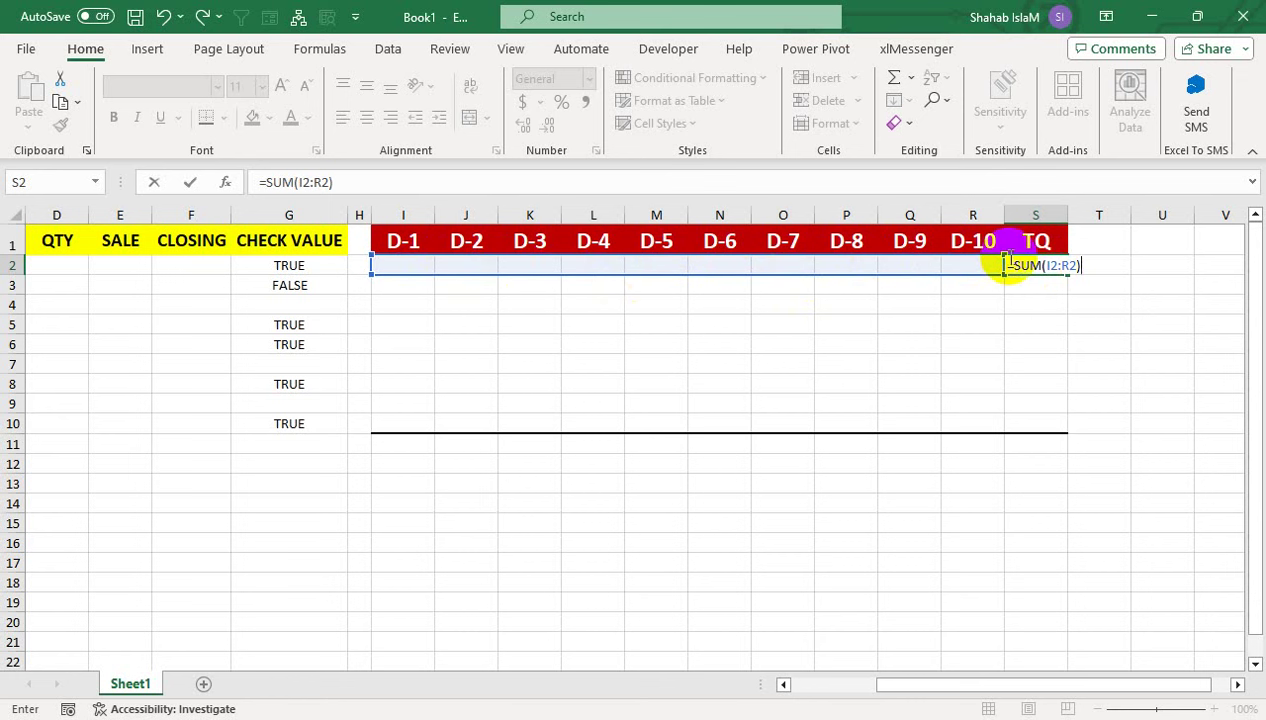
key(Return)
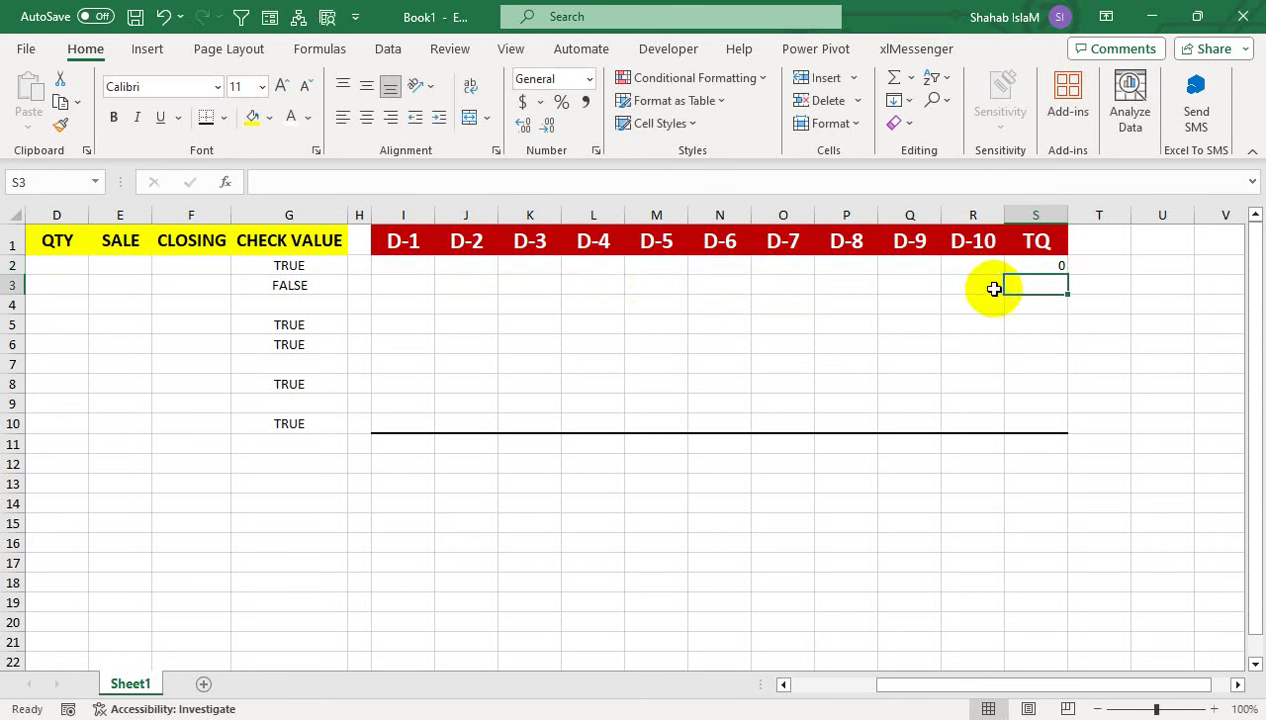
click(1035, 268)
drag(1066, 274, 1052, 430)
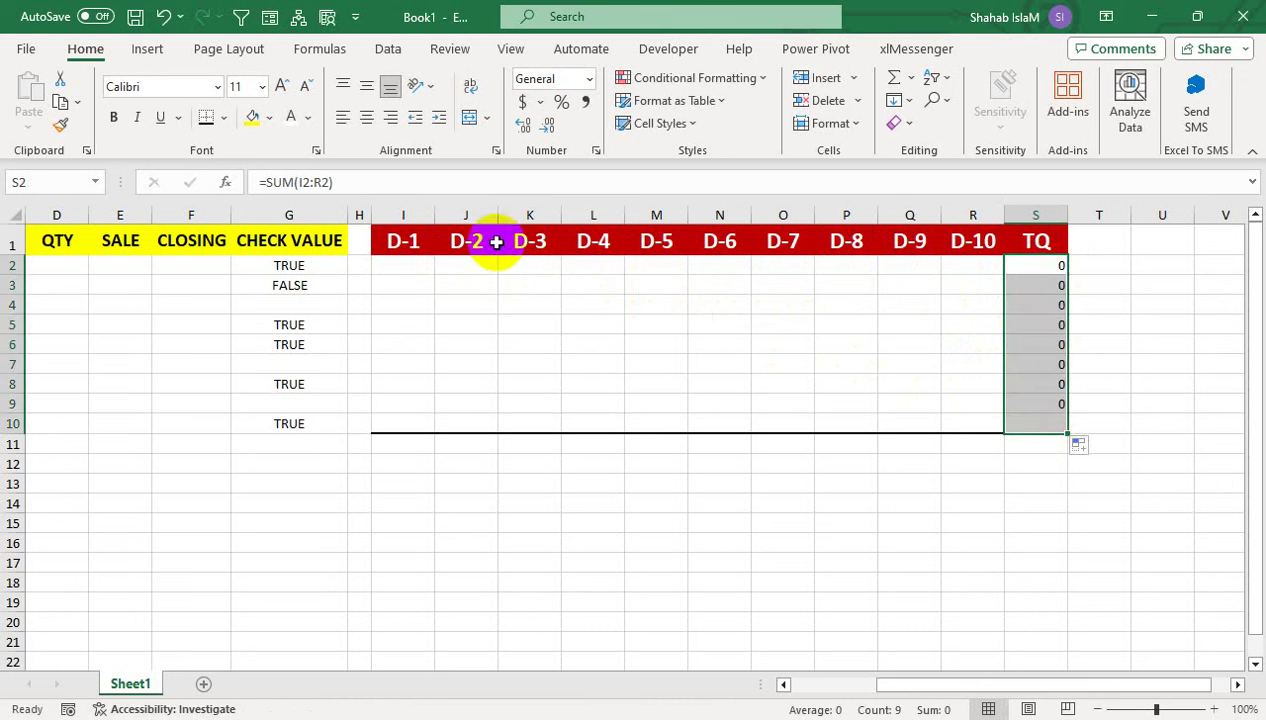
click(397, 265)
Fill I2:I10 with D-1 quantities 20, 15, 10, 12, 15, 25, 20, 15 and 10
text(20)
key(Return)
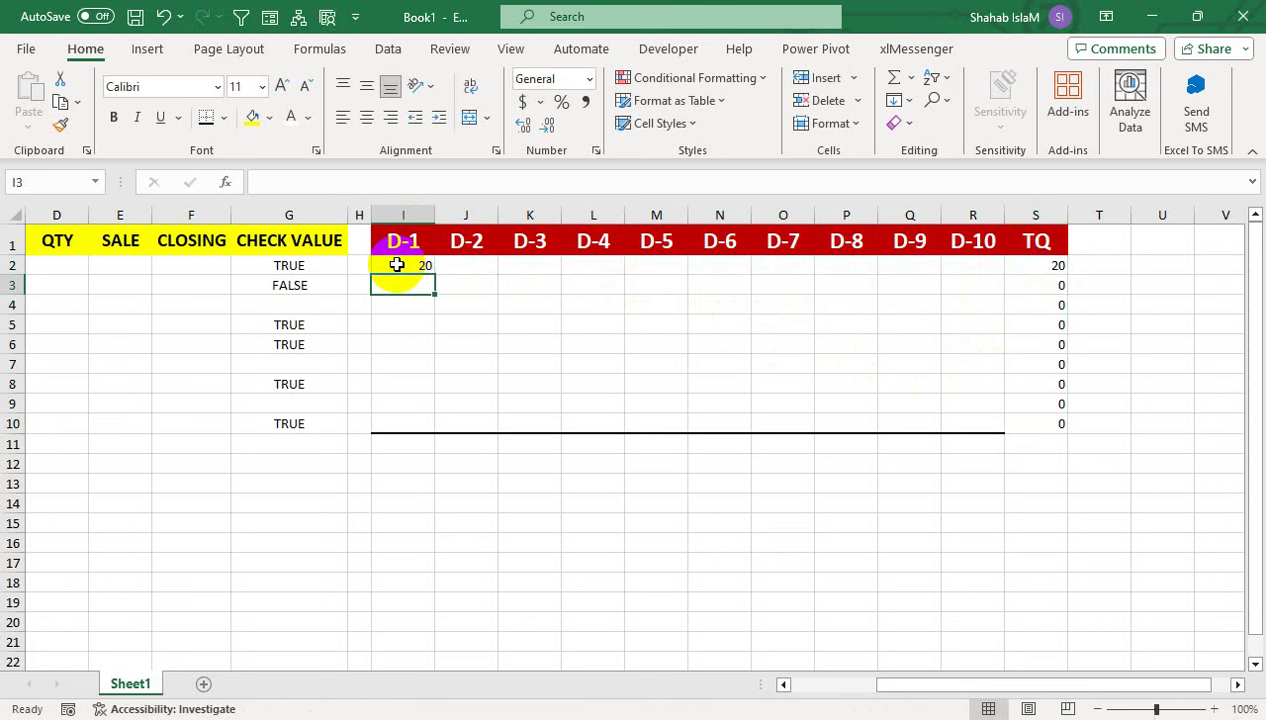
text(15)
key(Return)
text(10)
key(Return)
text(12)
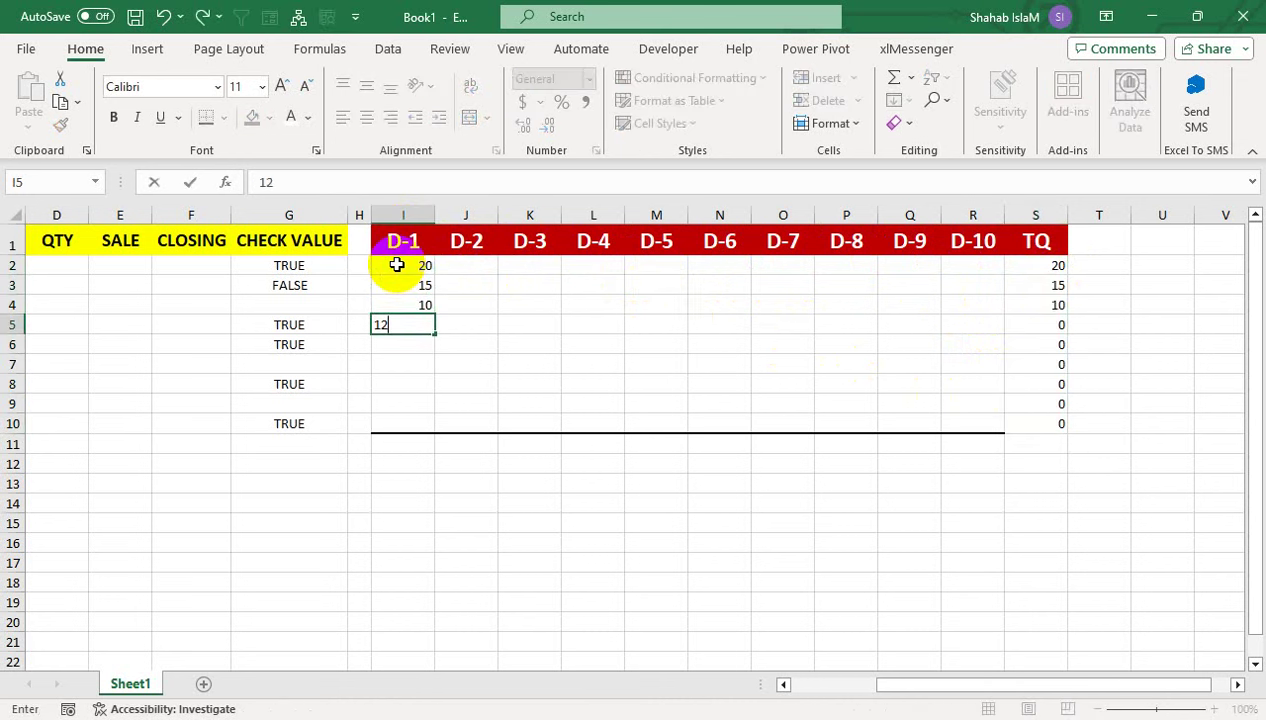
key(Return)
text(15)
key(Return)
text(25)
key(Return)
text(20)
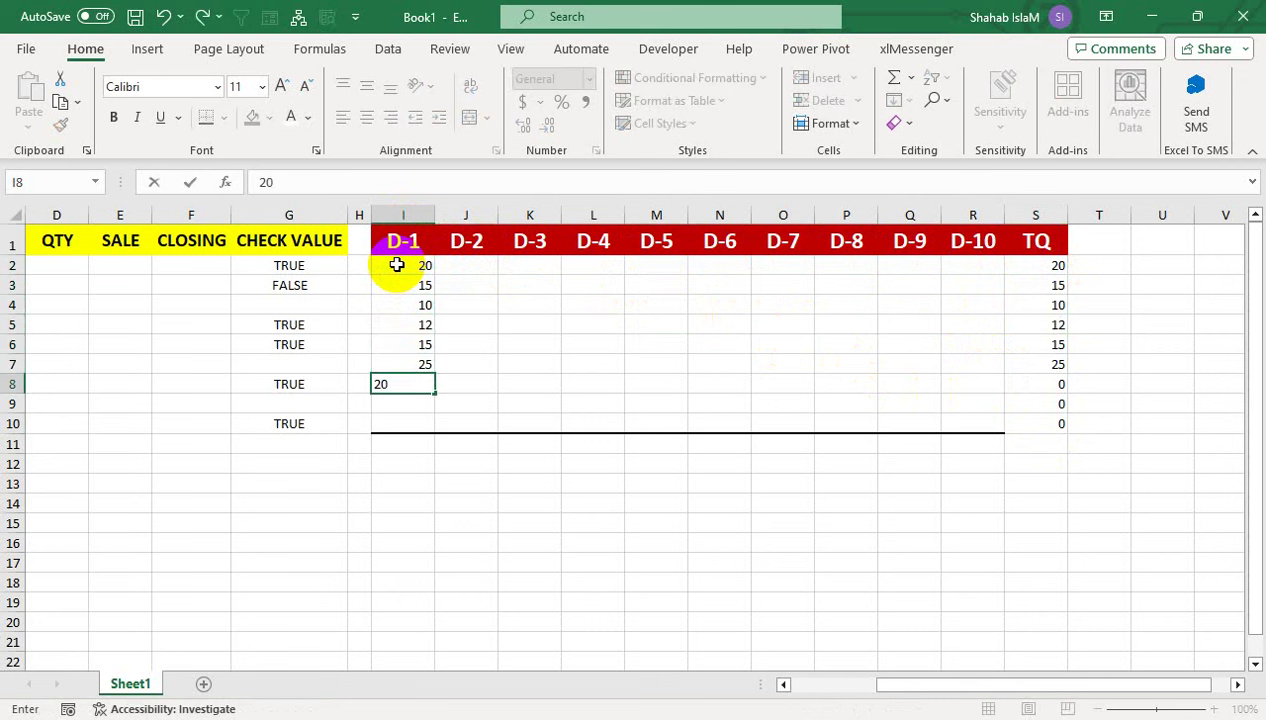
key(Return)
text(15)
key(Return)
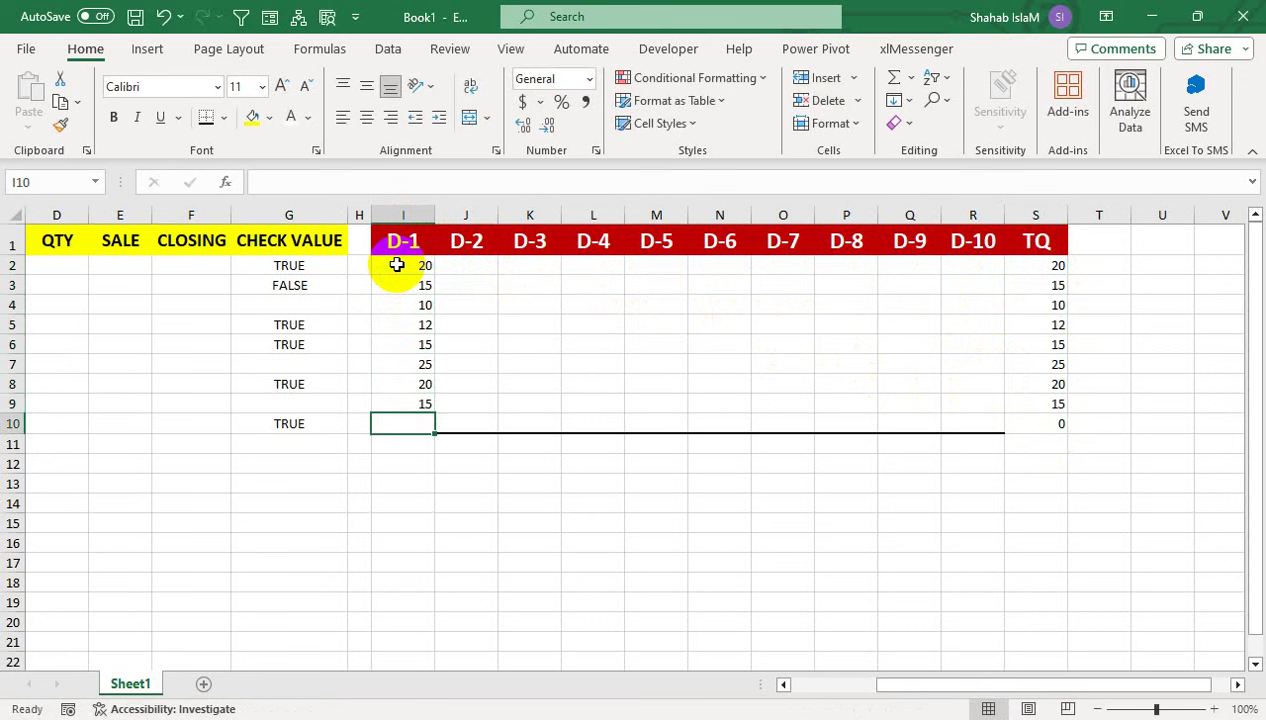
text(10)
key(Return)
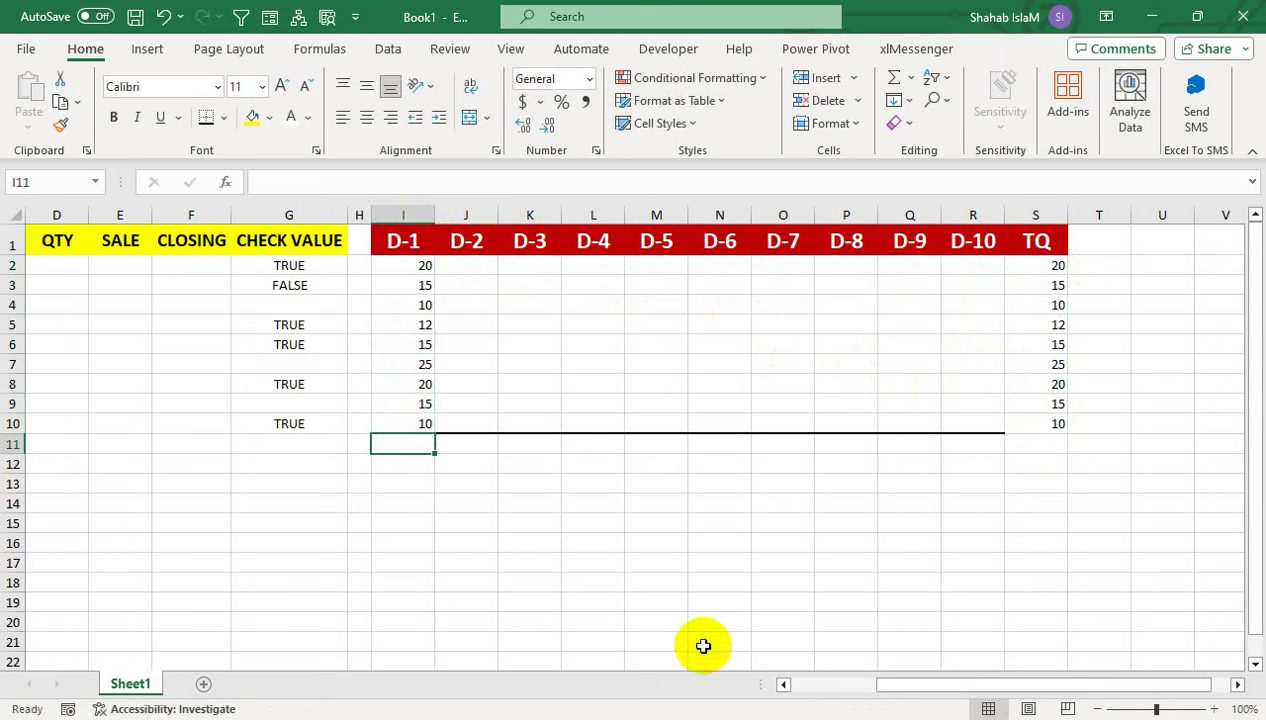
drag(884, 686, 786, 686)
click(331, 268)
text(=)
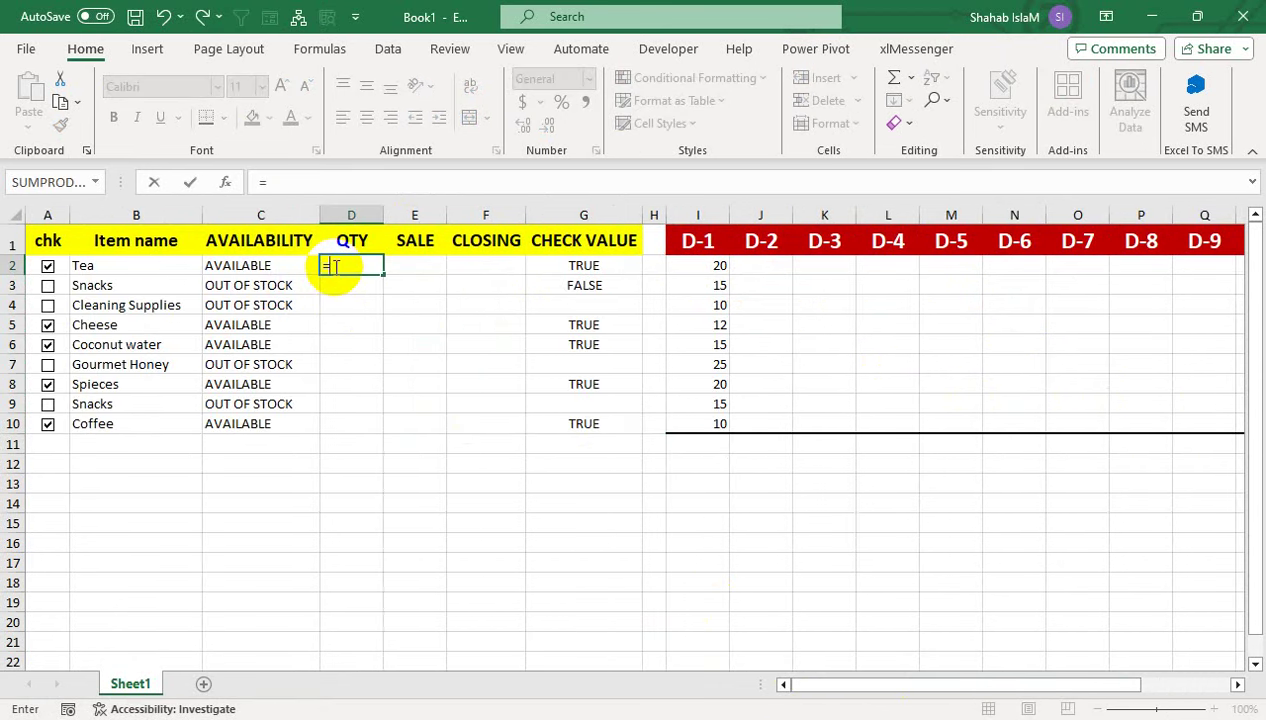
Set D2 to =S2, fill it down to D10, and centre the QTY values
drag(800, 685, 955, 481)
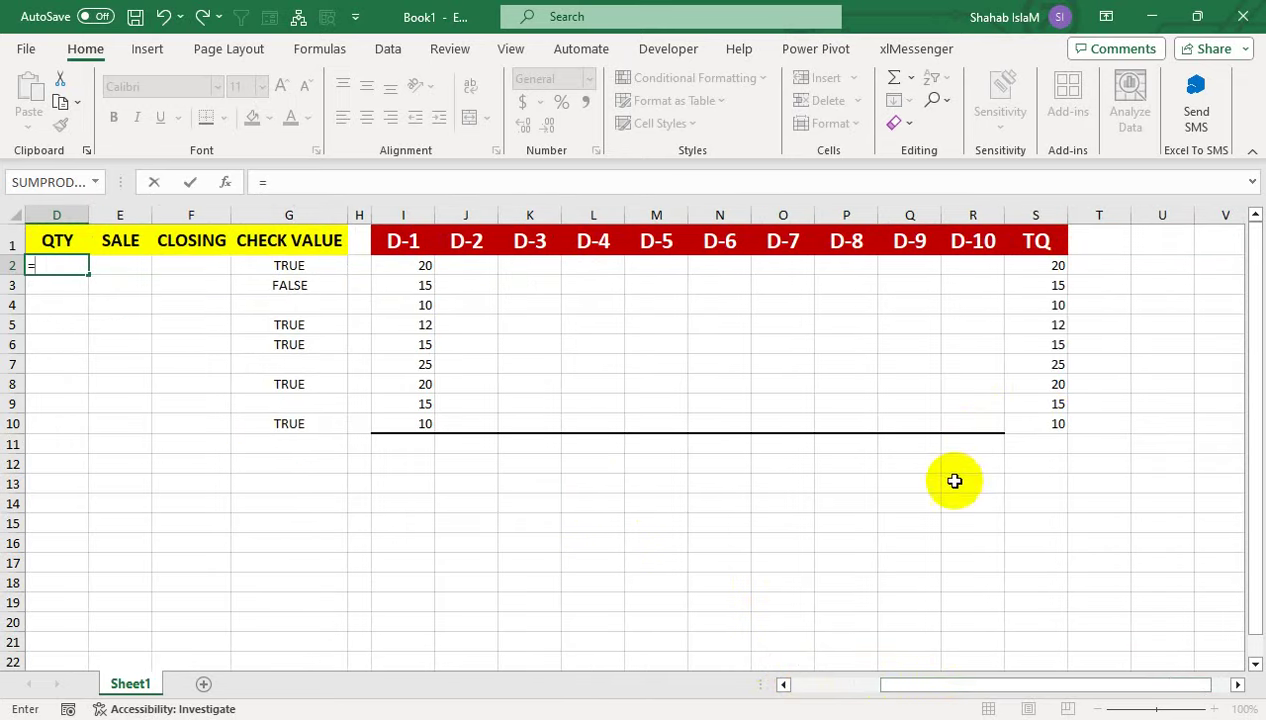
click(1043, 262)
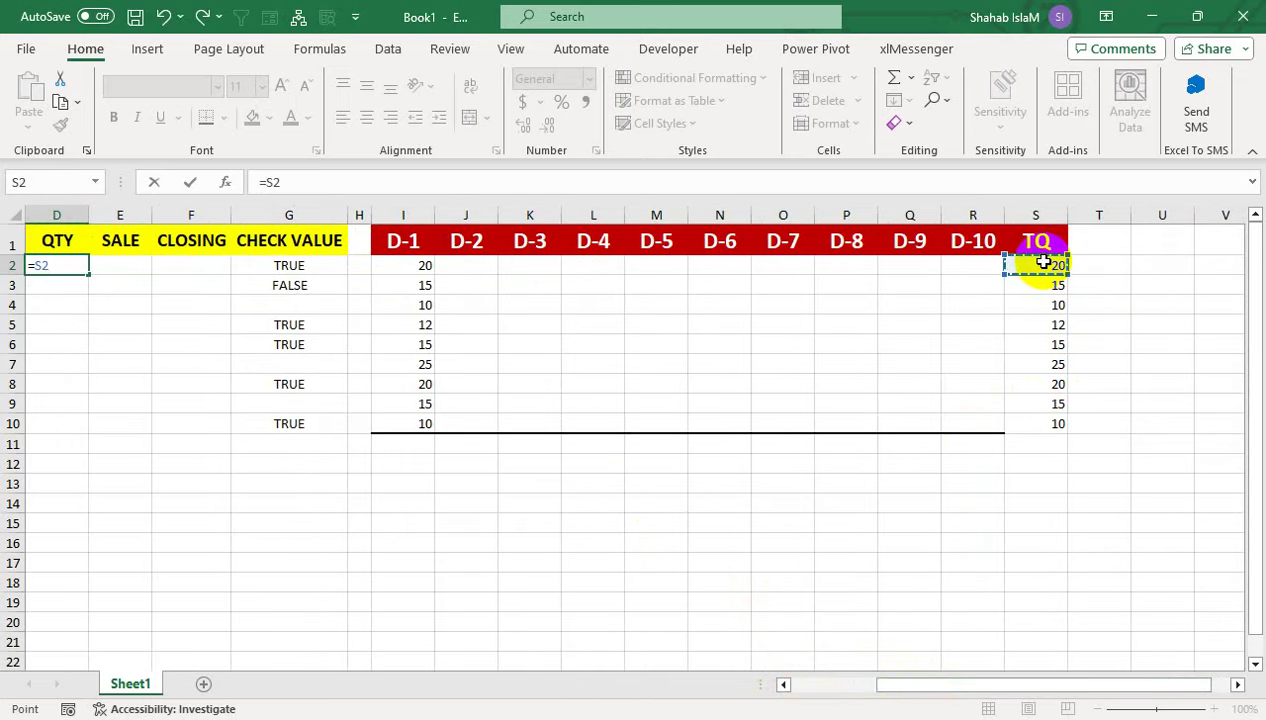
key(Return)
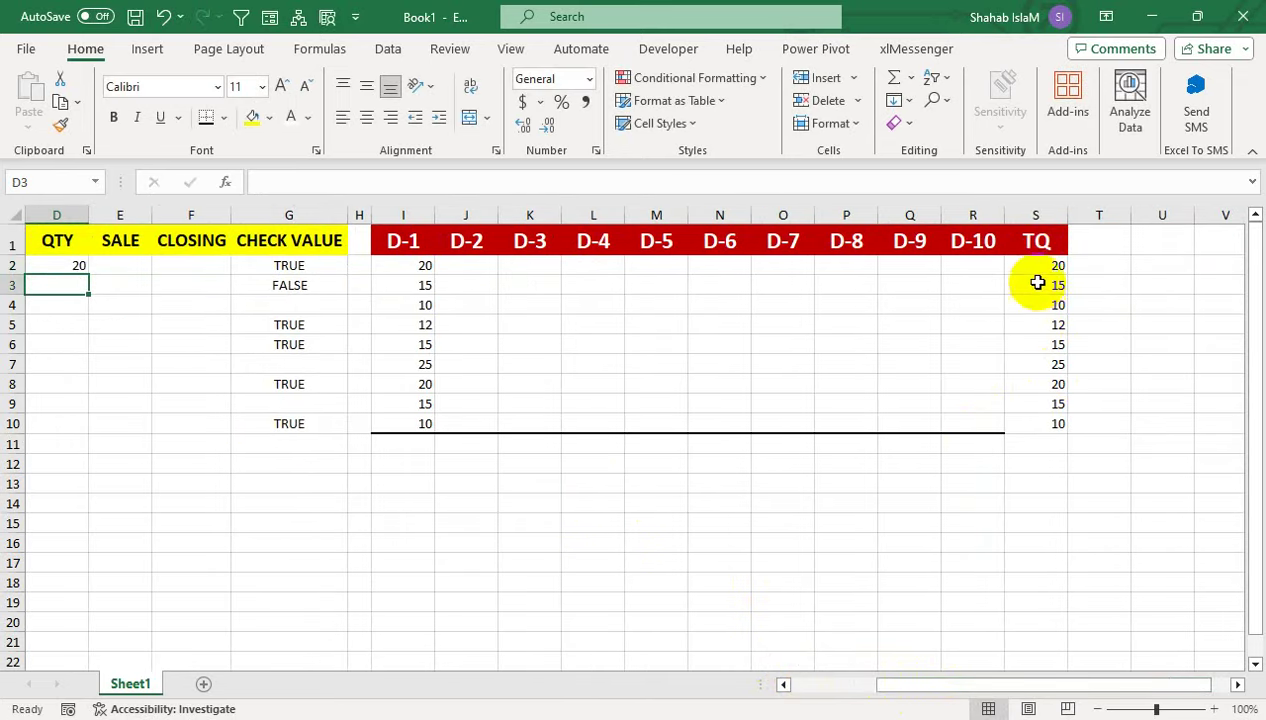
drag(913, 684, 808, 684)
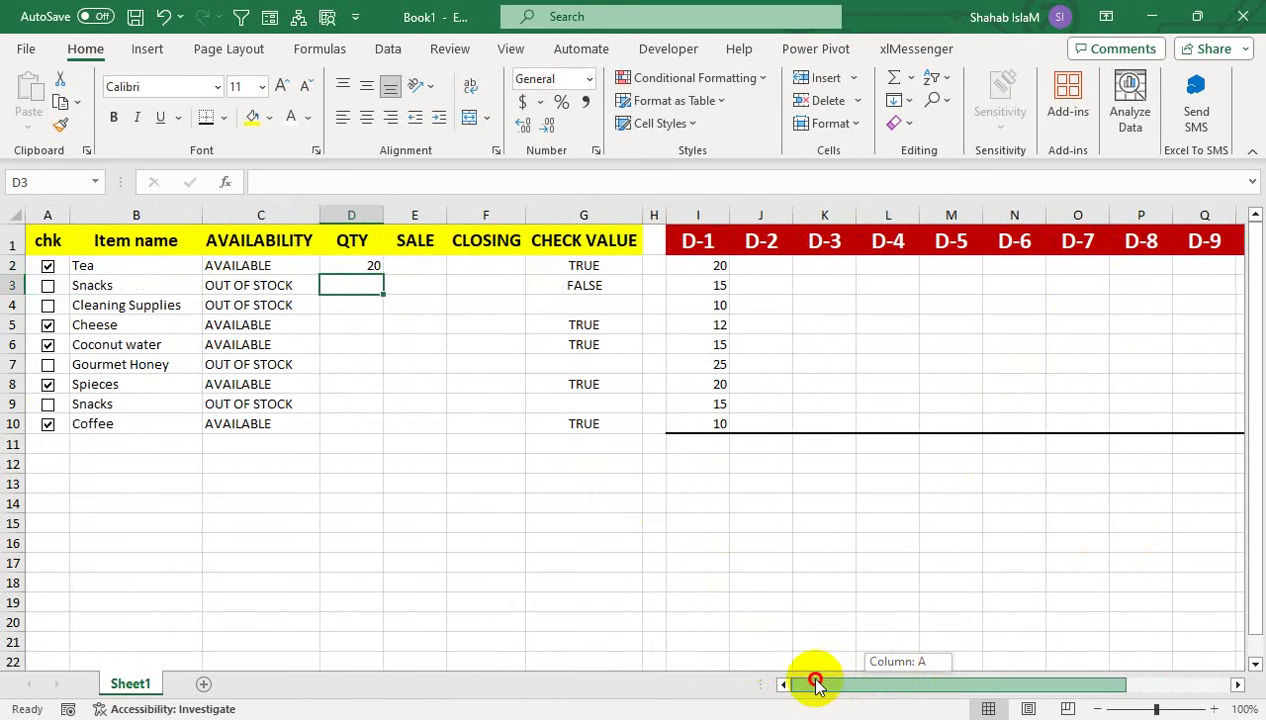
click(368, 264)
drag(382, 274, 357, 430)
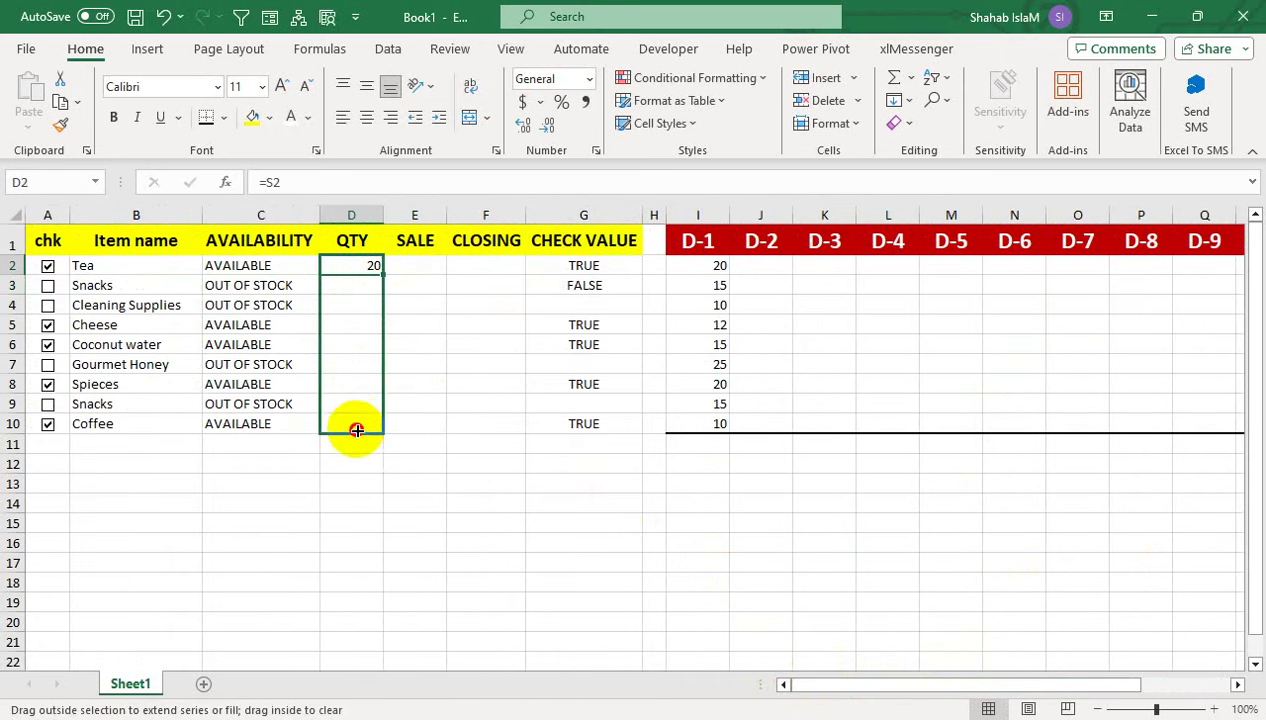
click(366, 117)
Enter =D2-E2 in F2, fill it down to F10, and centre the CLOSING values
click(410, 266)
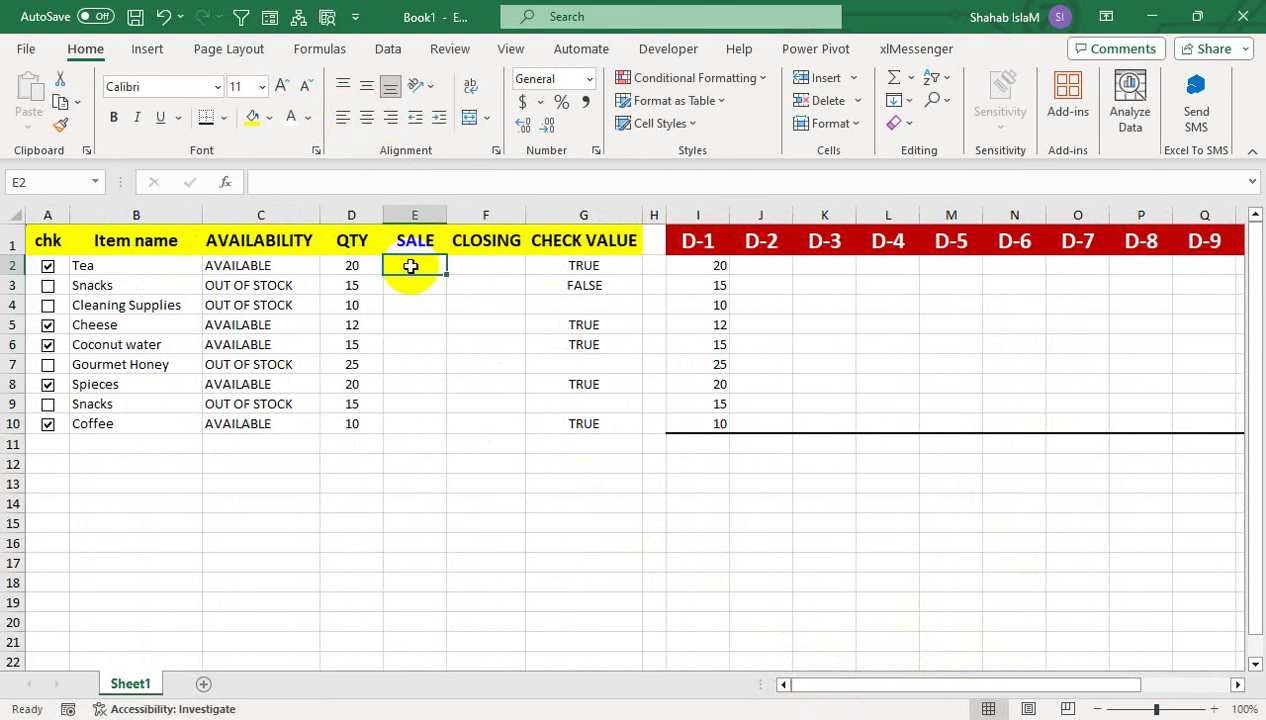
key(Right)
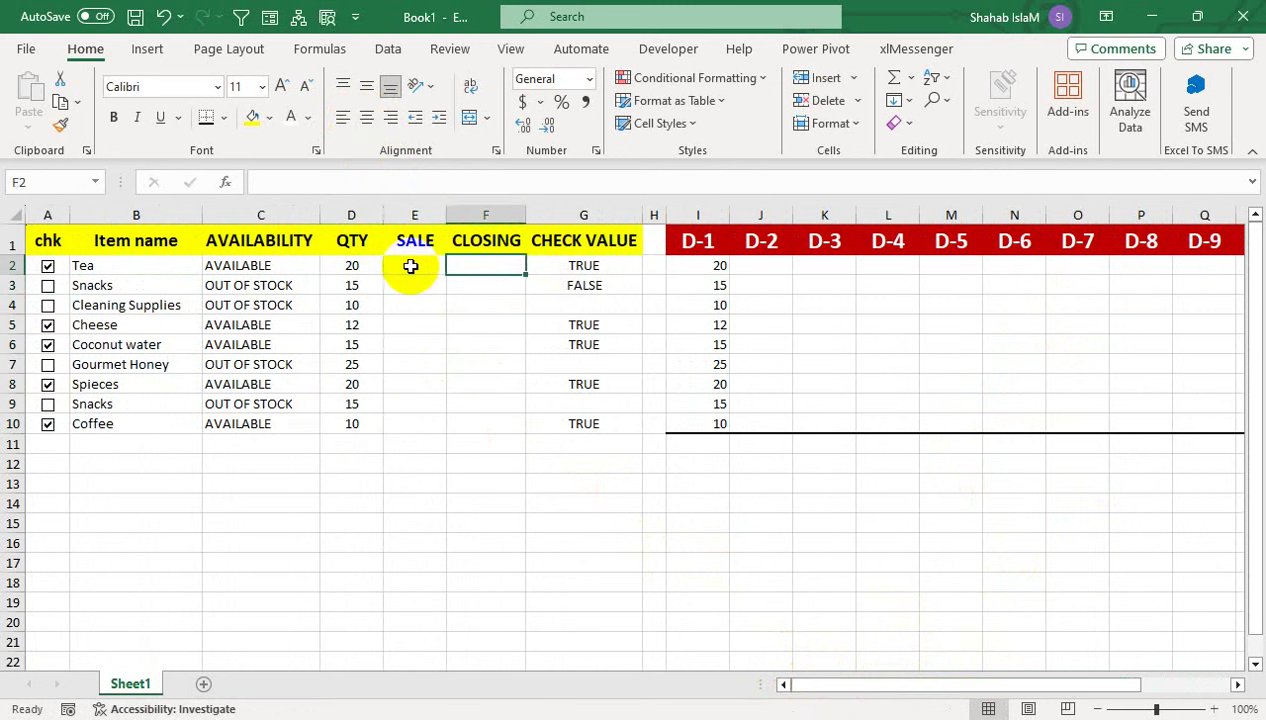
text(=)
key(Left)
key(Left)
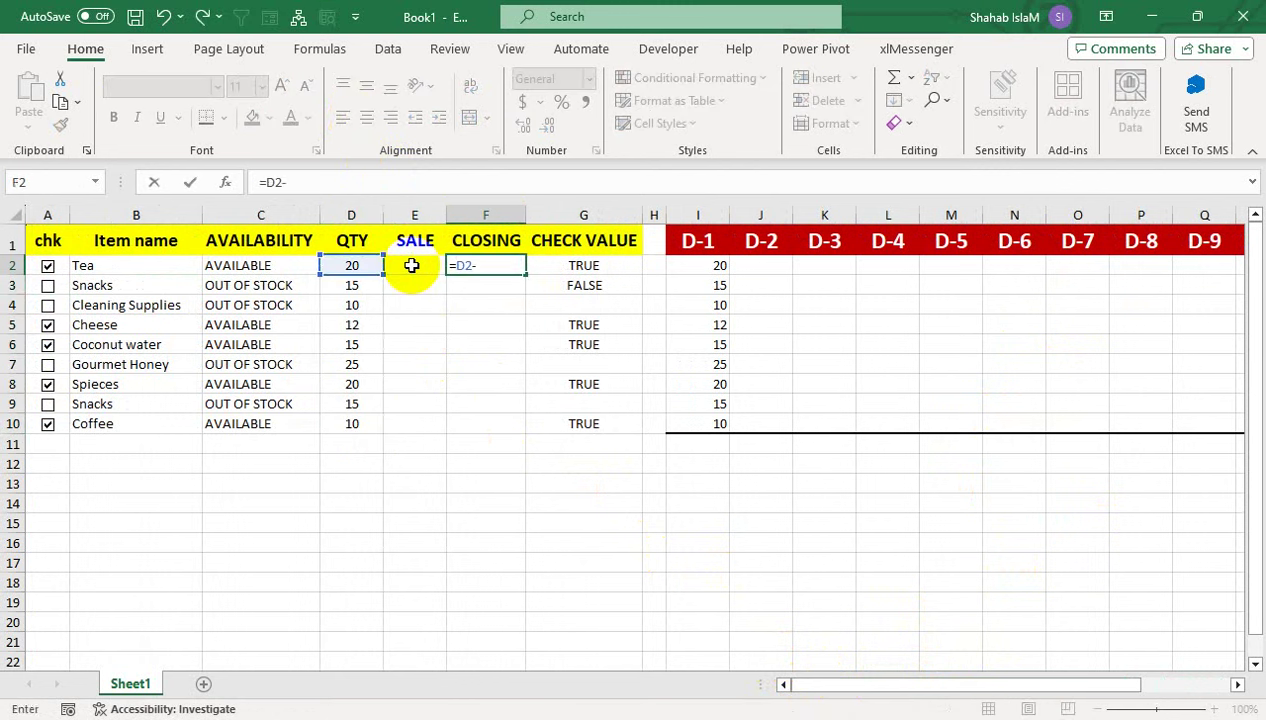
key(Return)
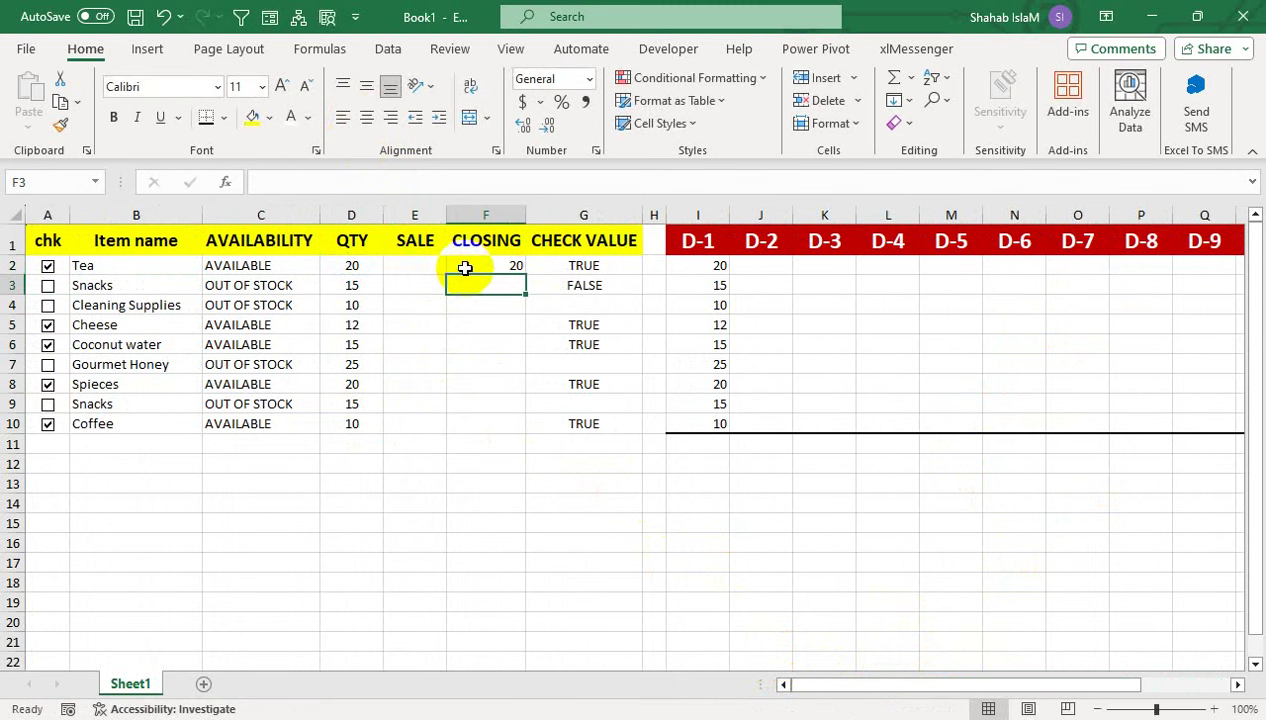
click(490, 266)
drag(522, 273, 513, 441)
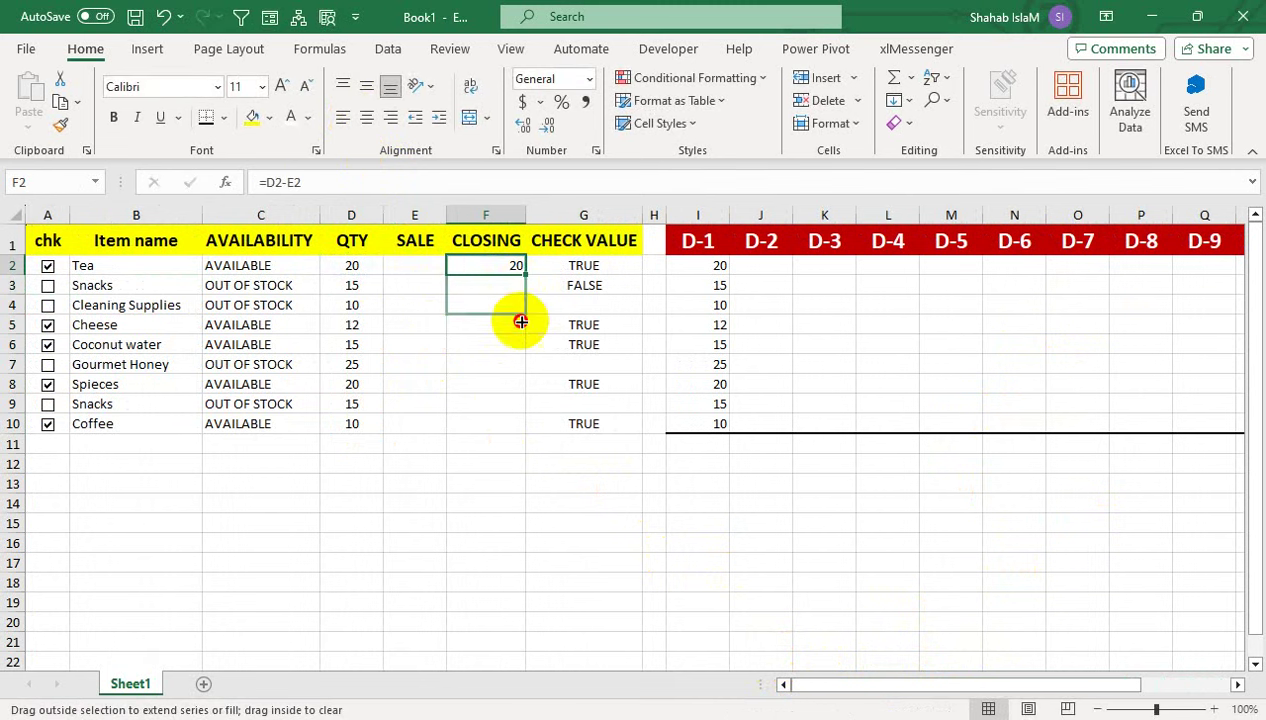
click(367, 117)
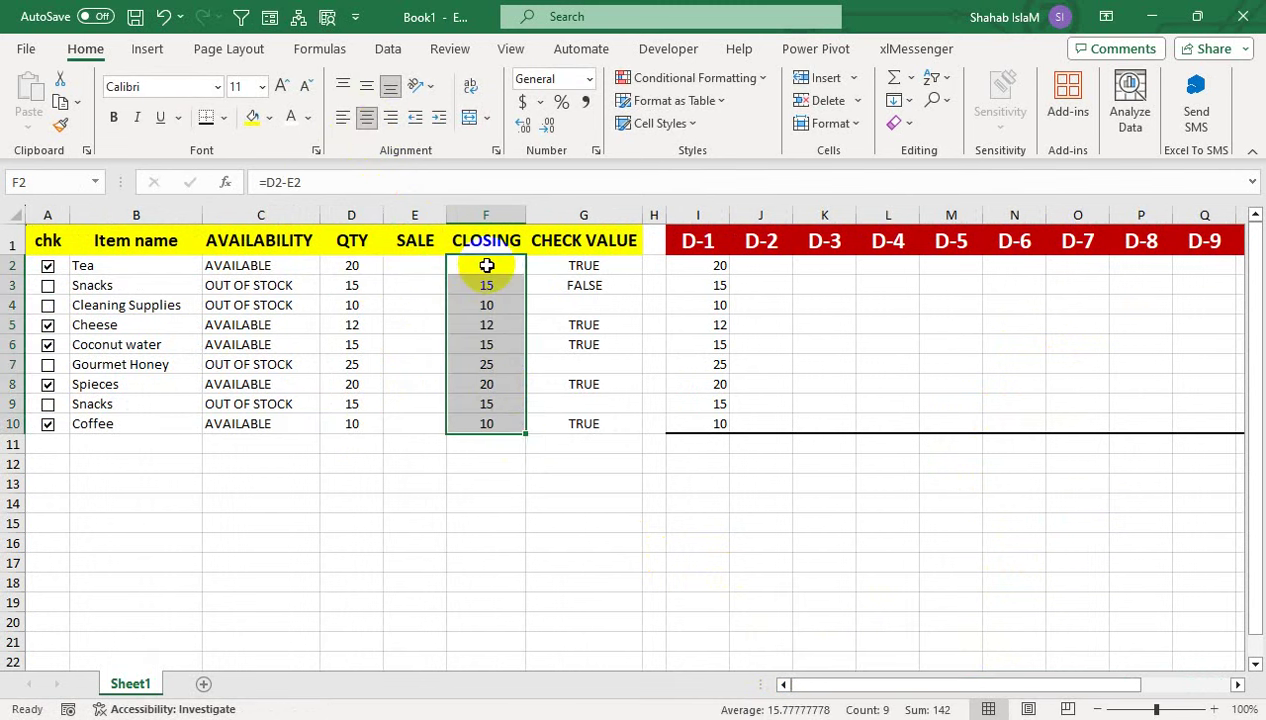
click(420, 265)
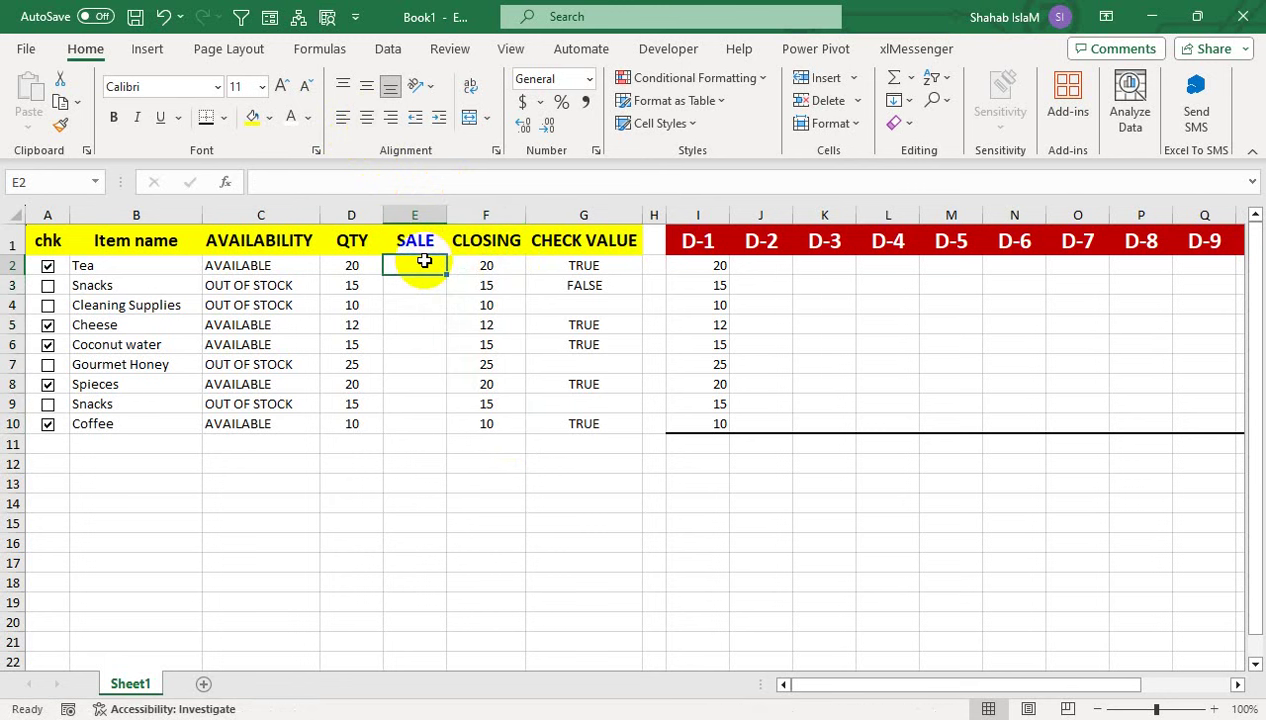
Enter SALE values 10, 12 and 5 for Tea, Snacks and Cleaning Supplies
text(10)
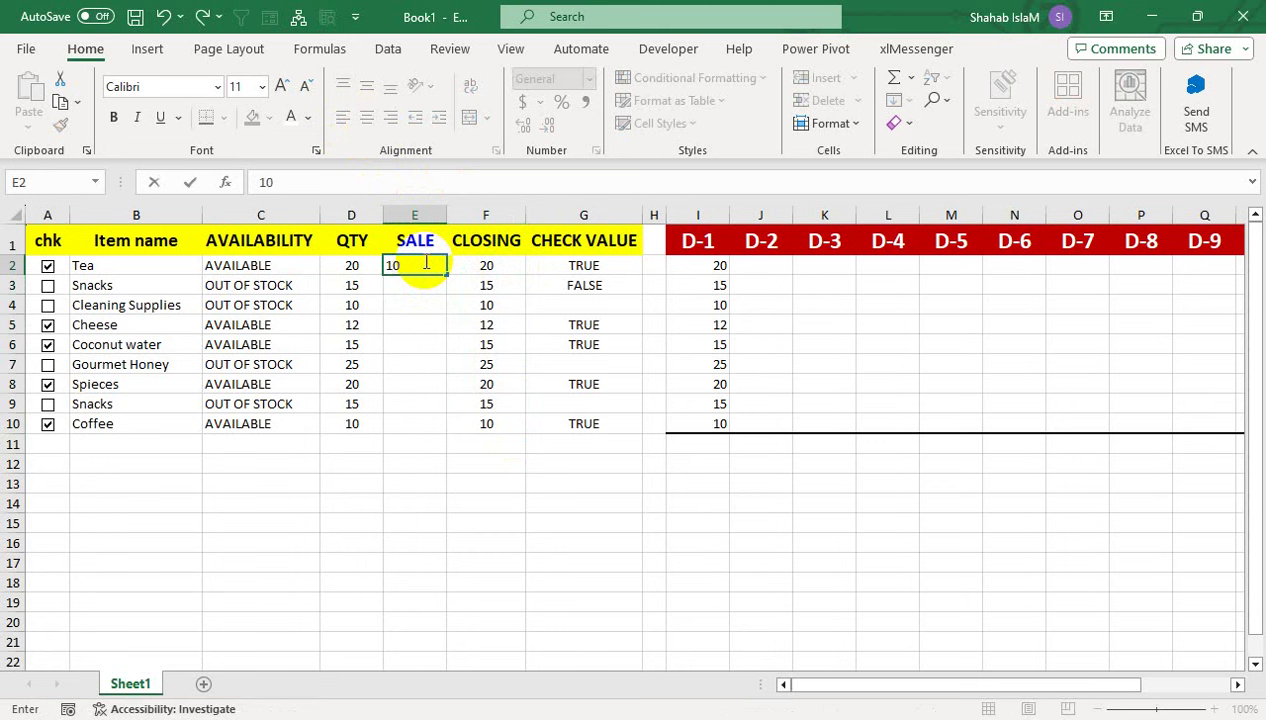
key(Return)
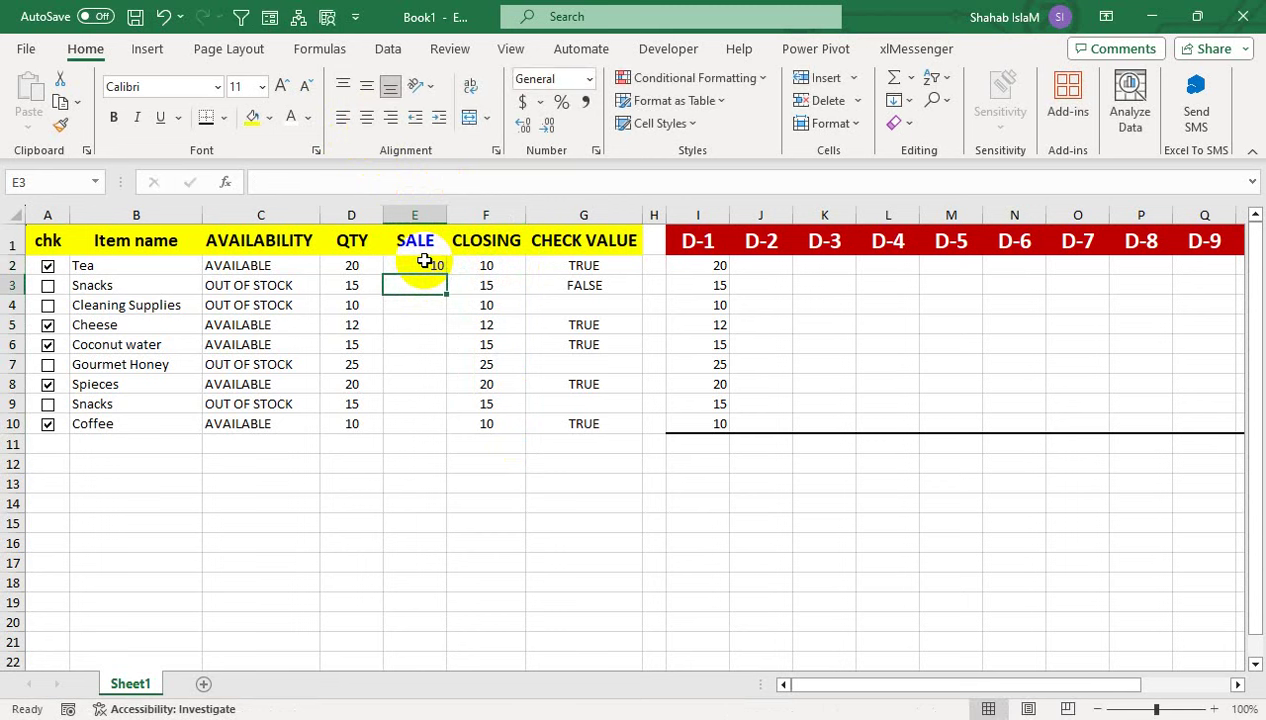
text(12)
key(Return)
text(5)
key(Return)
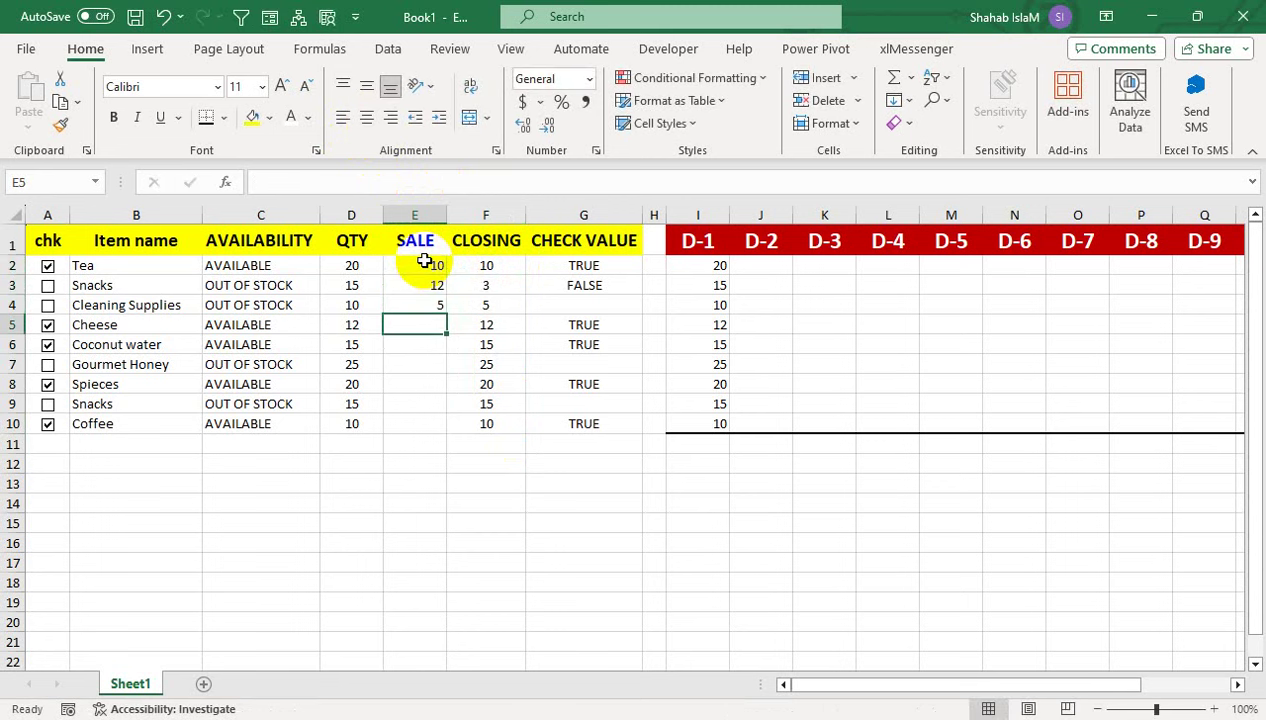
text(12)
key(Return)
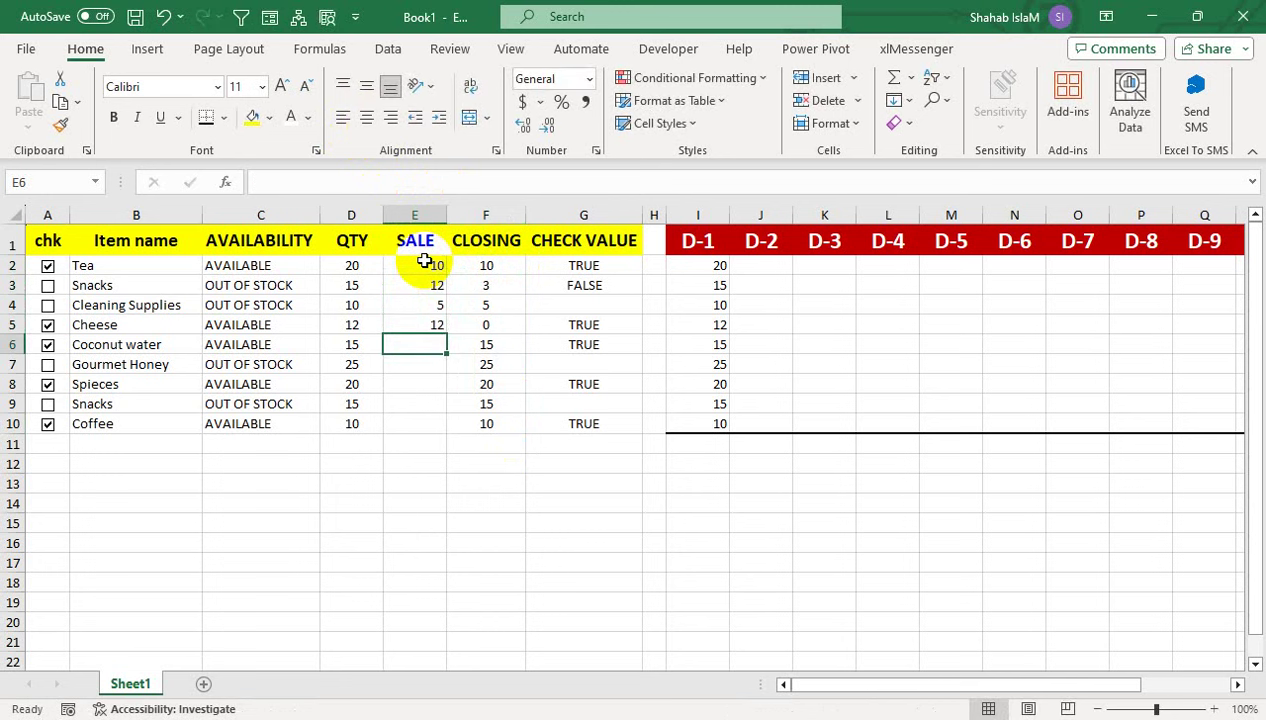
Untick Cheese's checkbox and tick Gourmet Honey's, toggling Coconut water's checkbox too
click(48, 326)
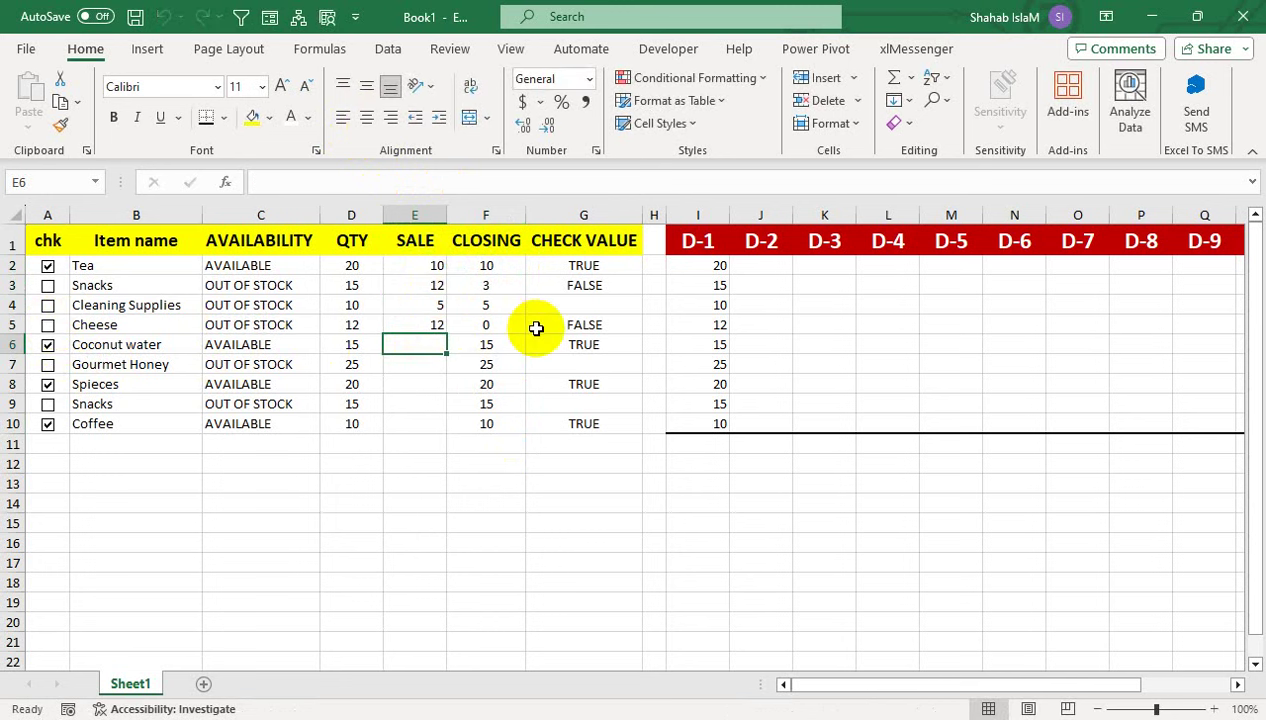
click(47, 344)
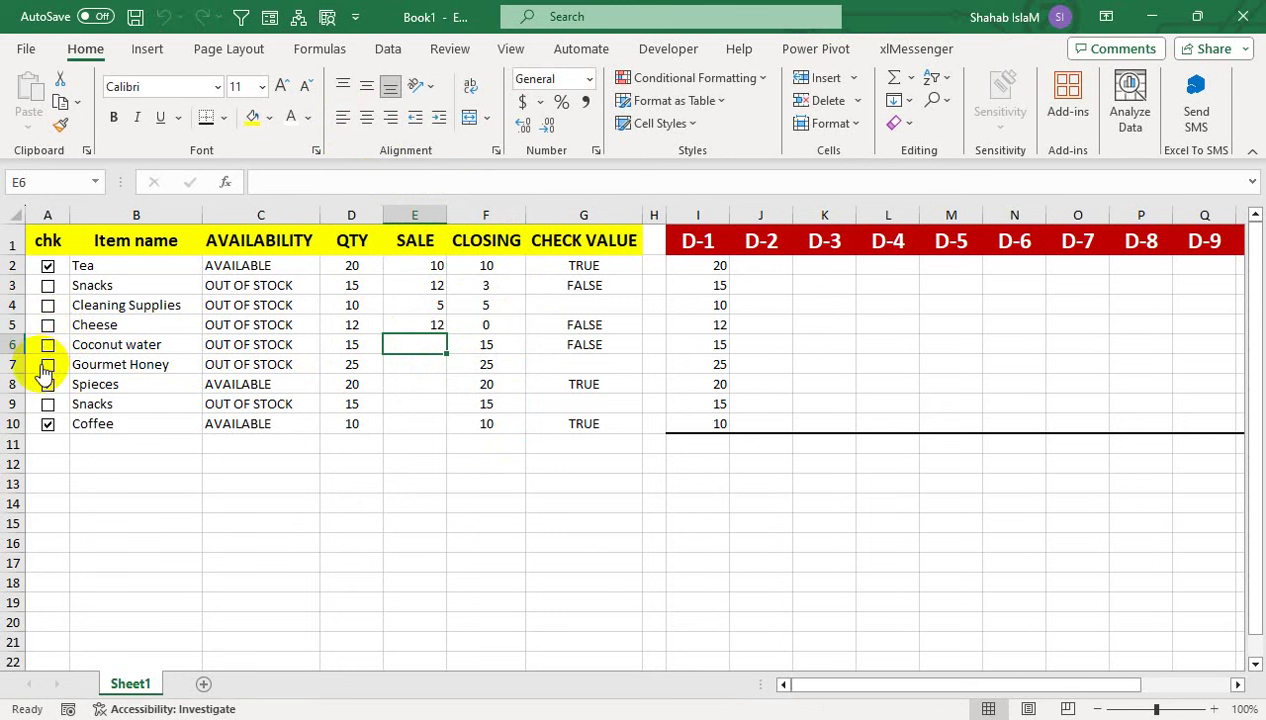
click(47, 364)
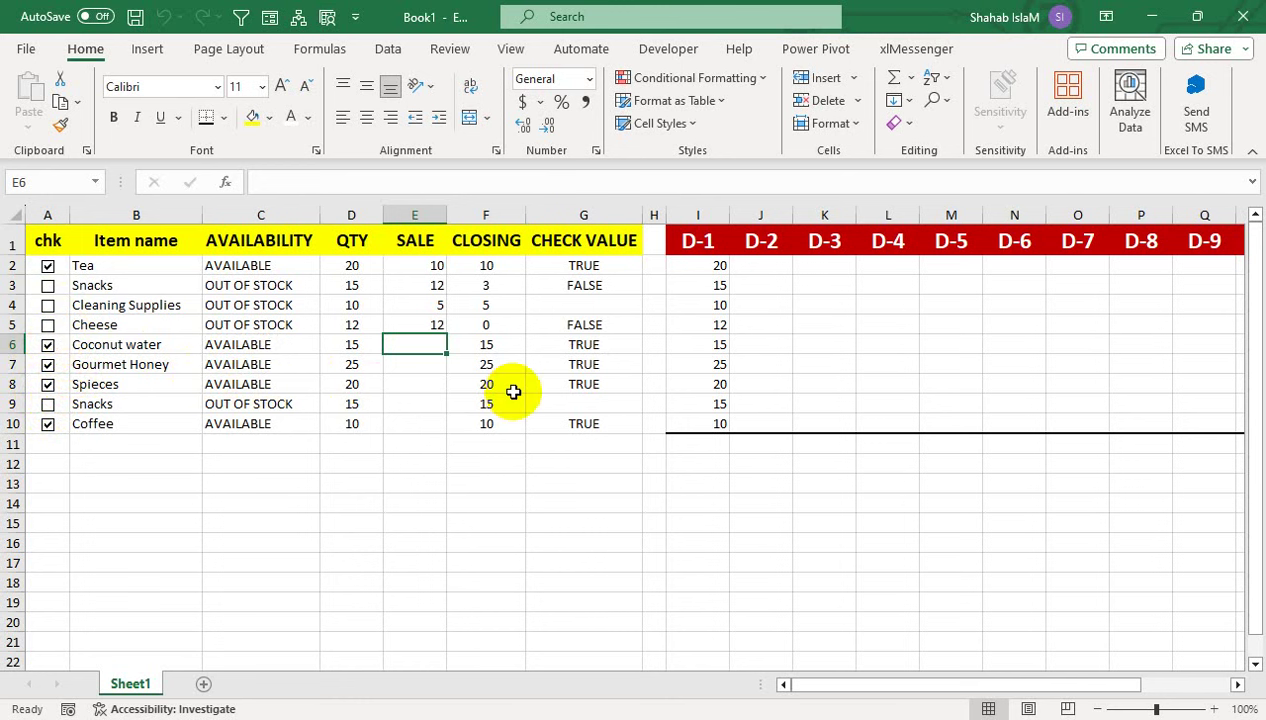
Enter SALE values 15, 25, 20, 10 and 5 for Coconut water through Coffee
text(15)
key(Return)
text(25)
key(Return)
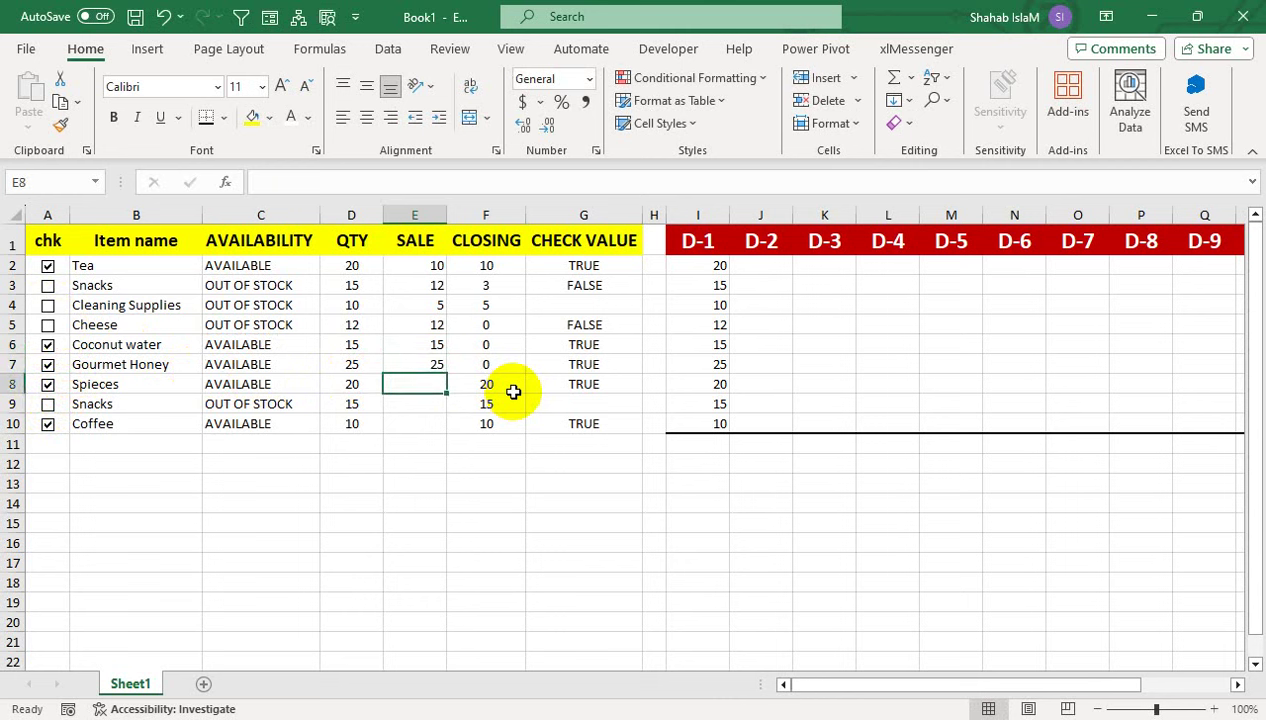
key(Return)
text(20)
key(Return)
key(Return)
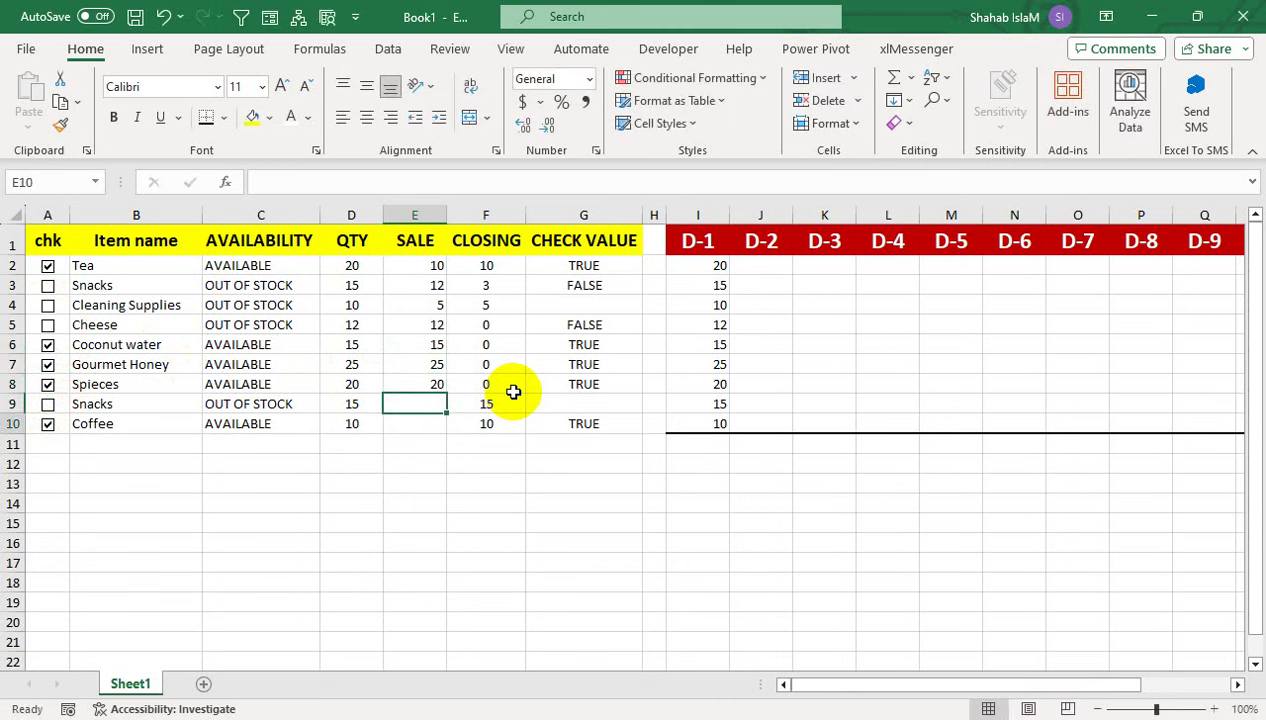
key(Up)
key(Return)
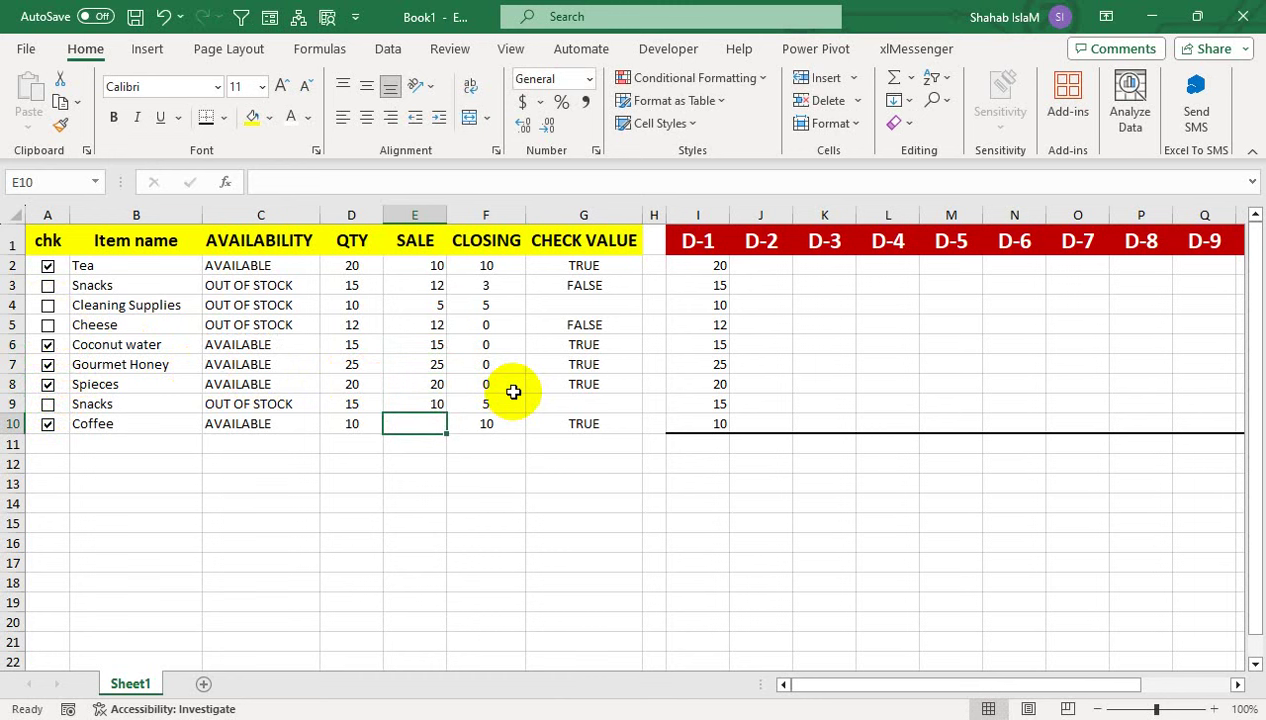
text(5)
key(Return)
click(487, 418)
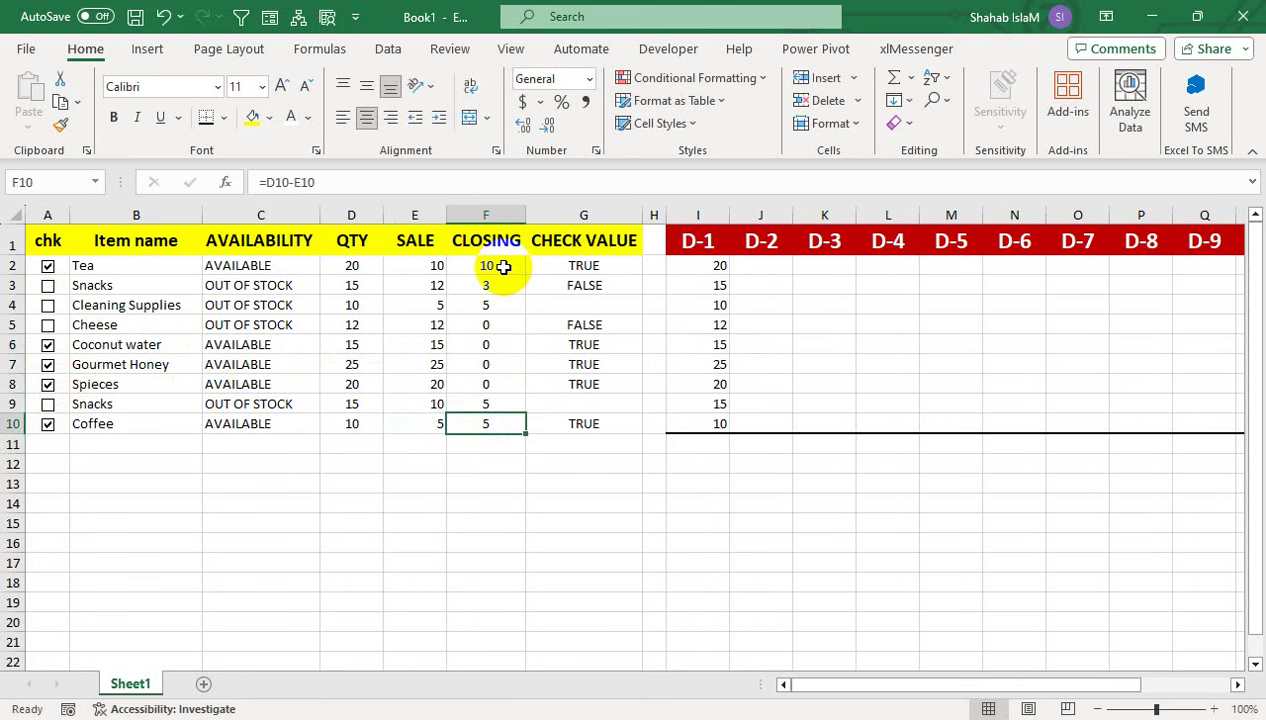
Mark Cleaning Supplies available and Spieces and Coconut water out of stock, testing Tea's checkbox
click(503, 267)
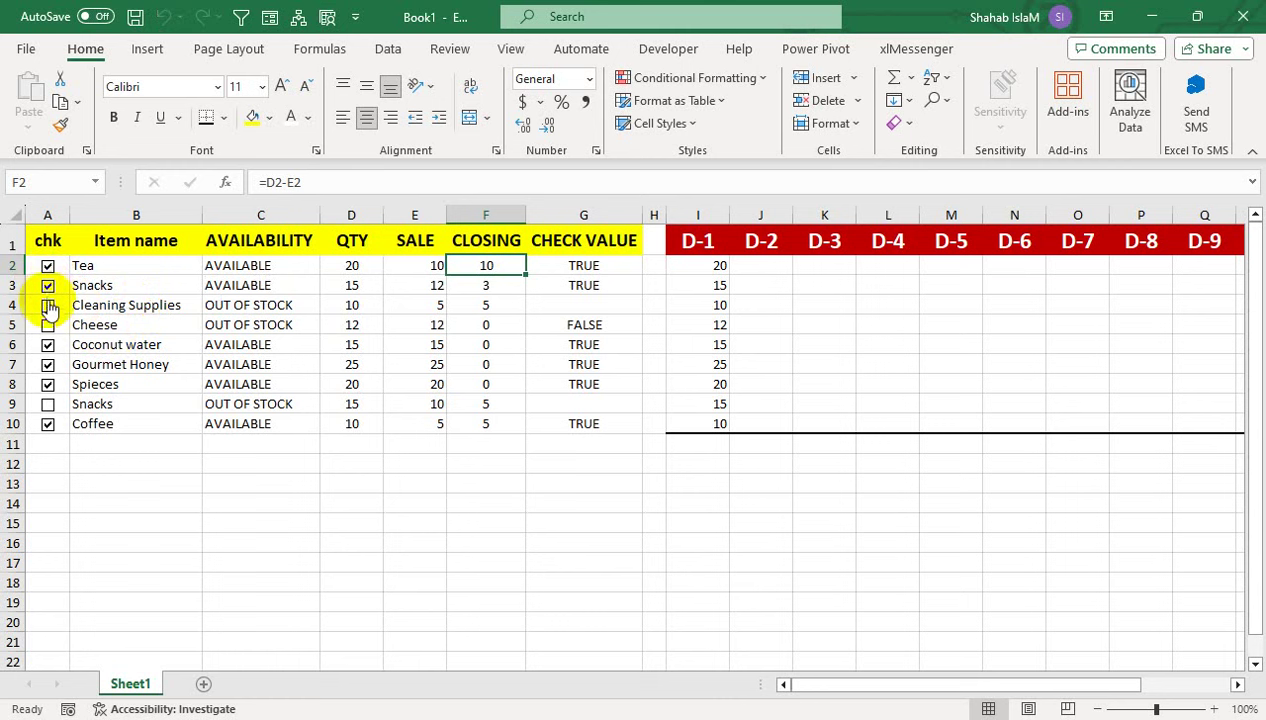
click(48, 306)
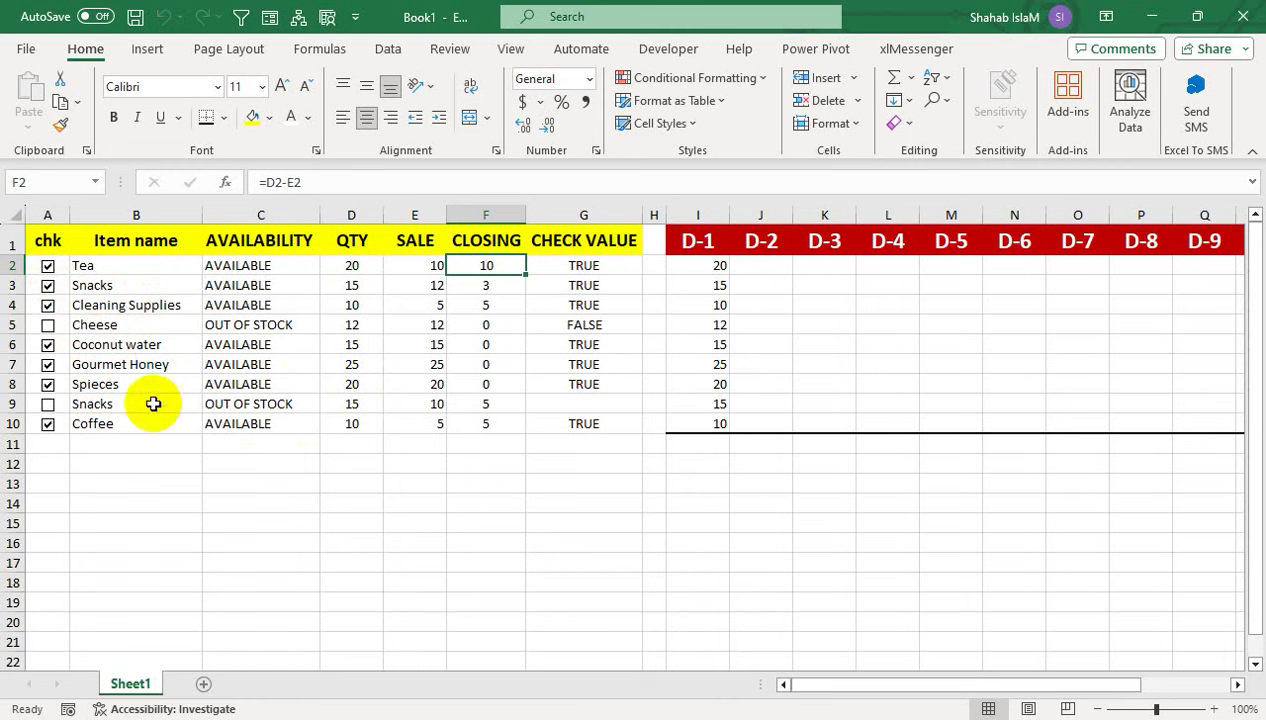
click(48, 384)
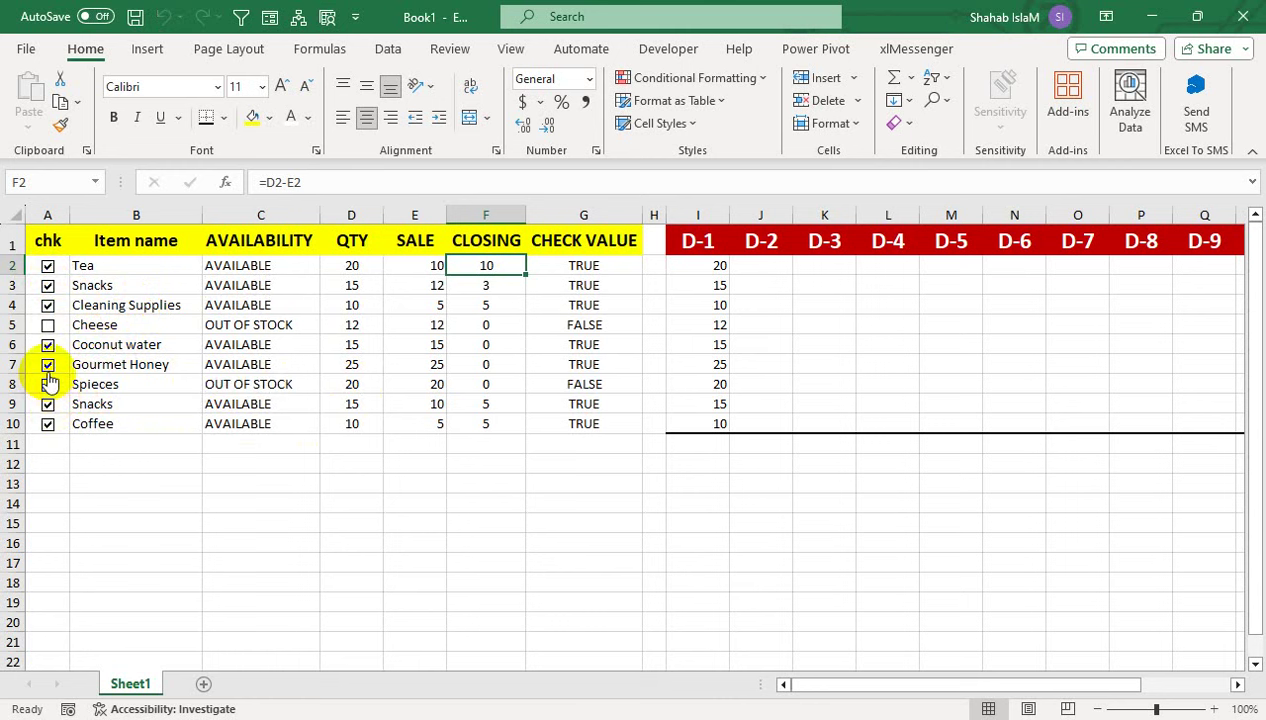
click(52, 345)
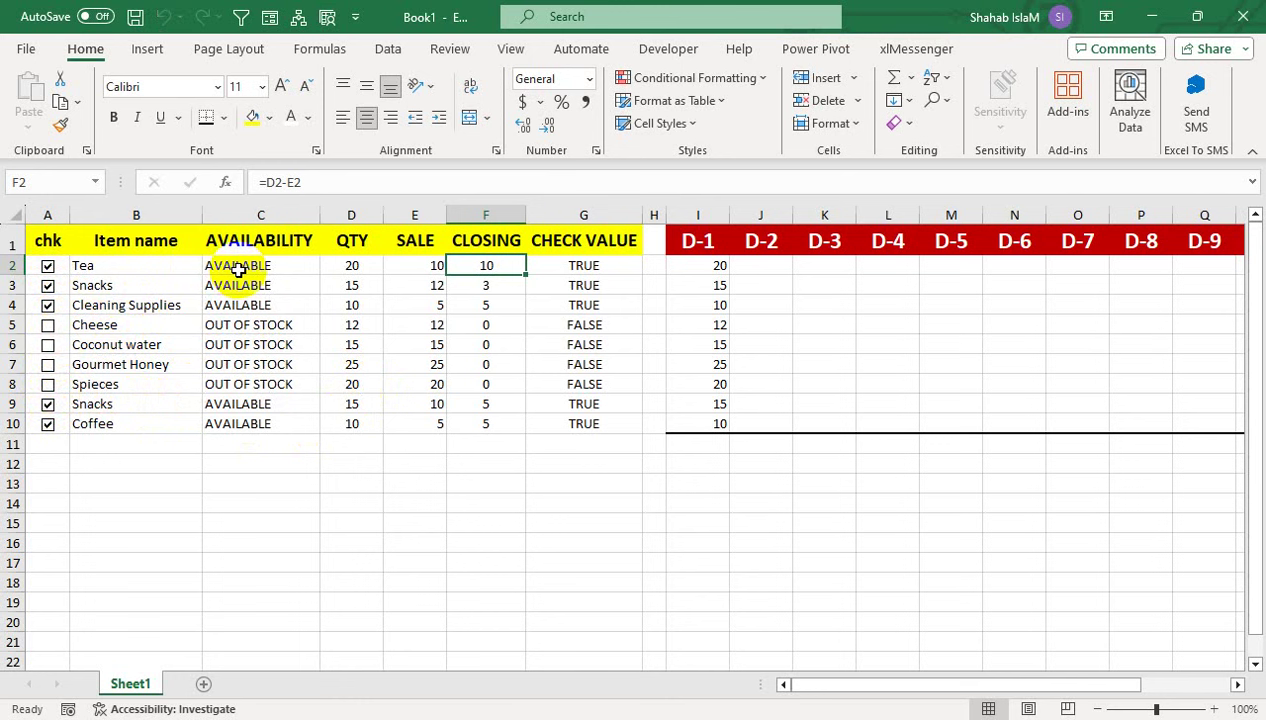
click(77, 268)
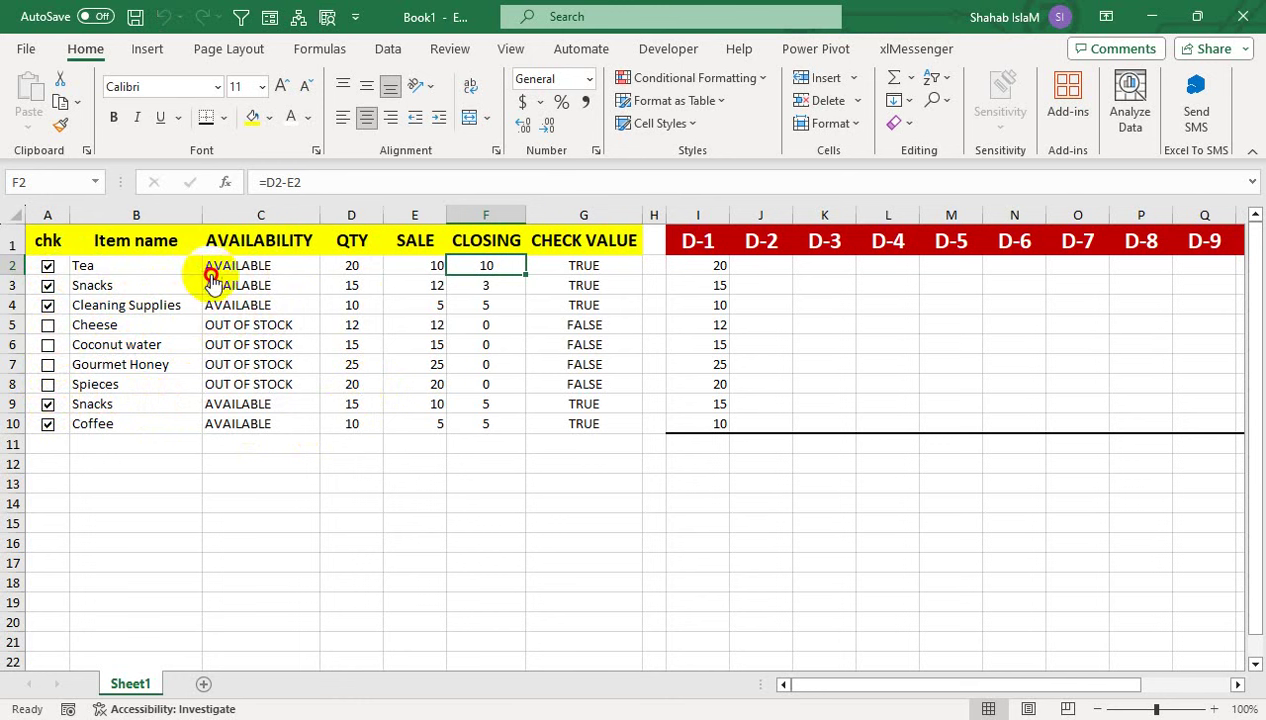
click(48, 265)
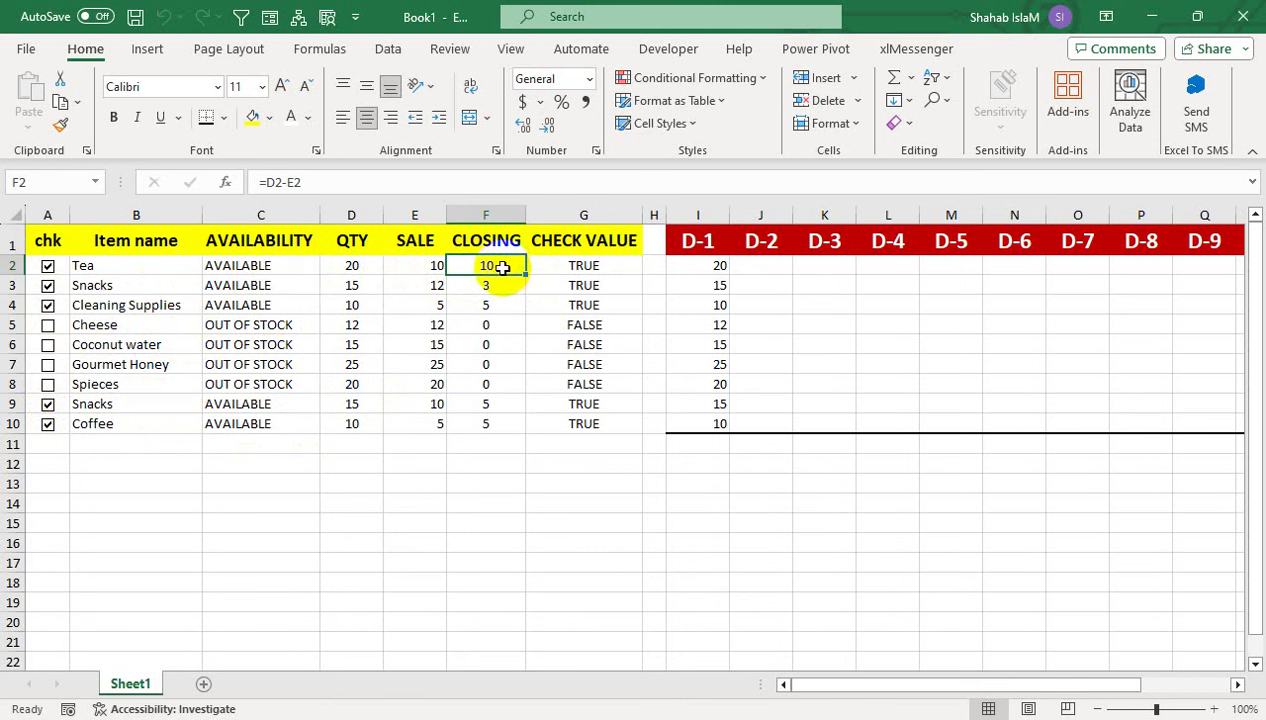
Select A2:F10 and create a formula-based conditional rule =$G2=FALSE
drag(501, 268, 18, 420)
click(686, 80)
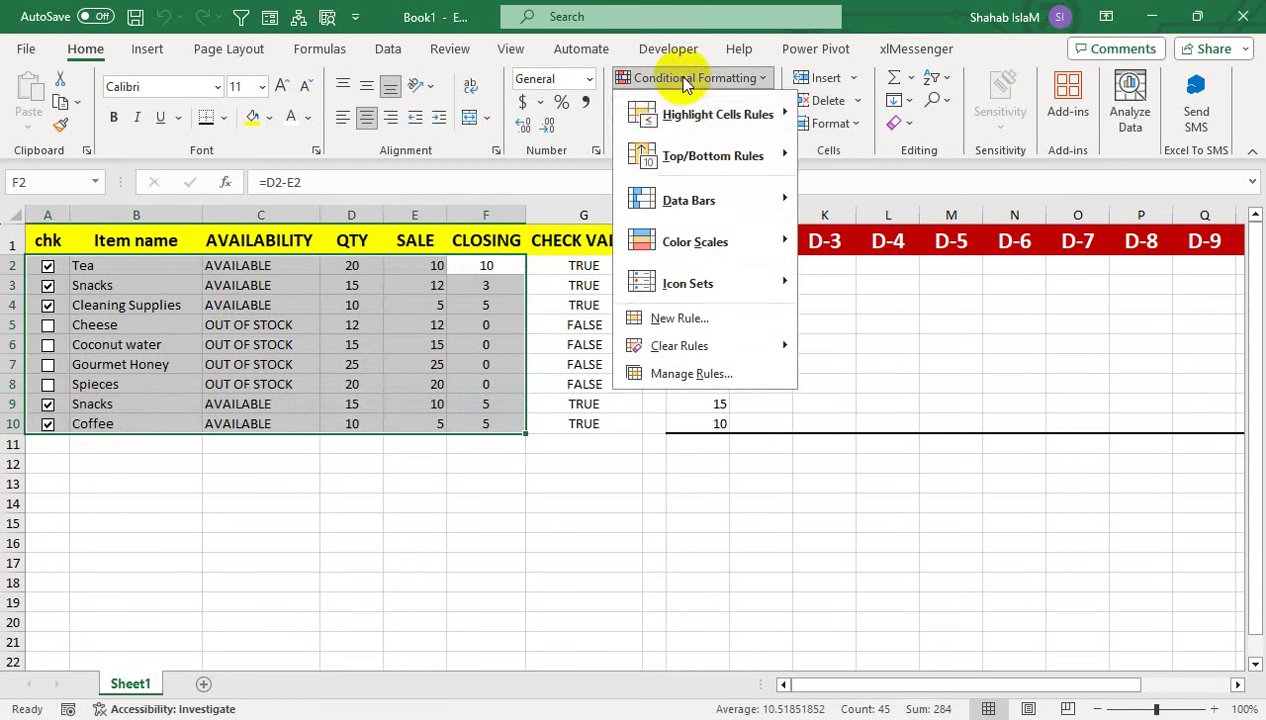
click(680, 318)
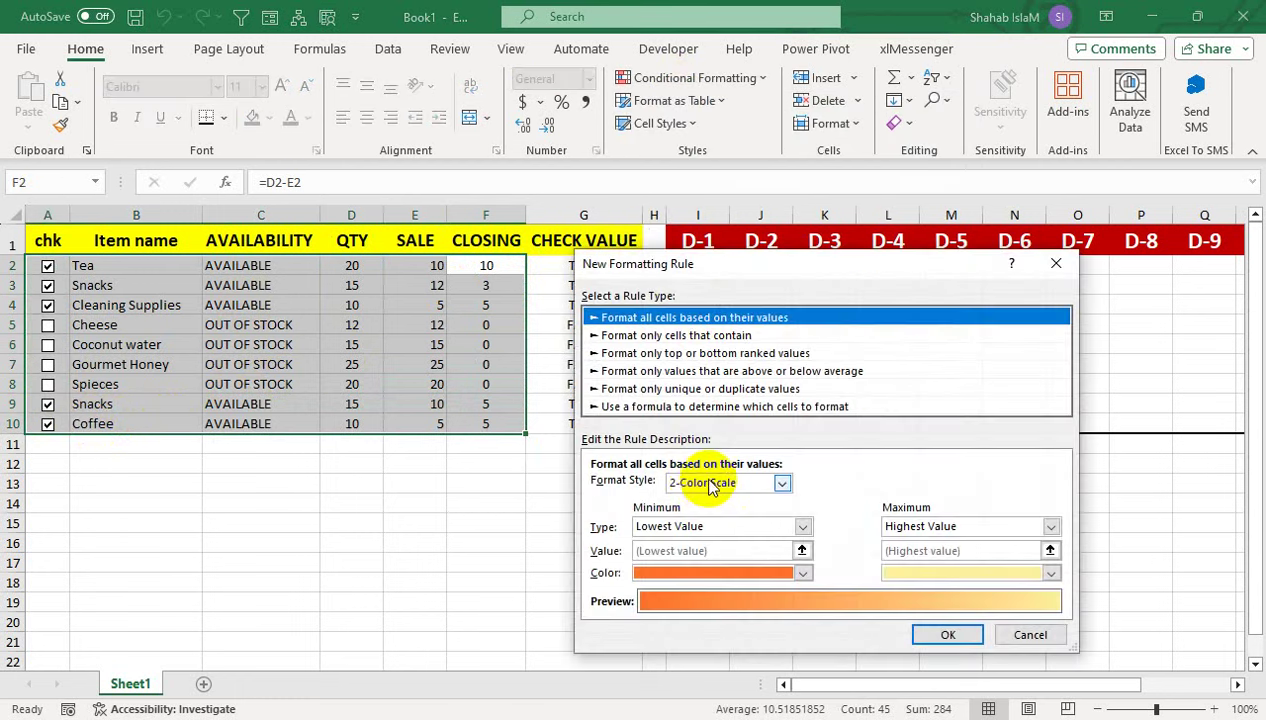
click(700, 406)
click(659, 486)
text(=)
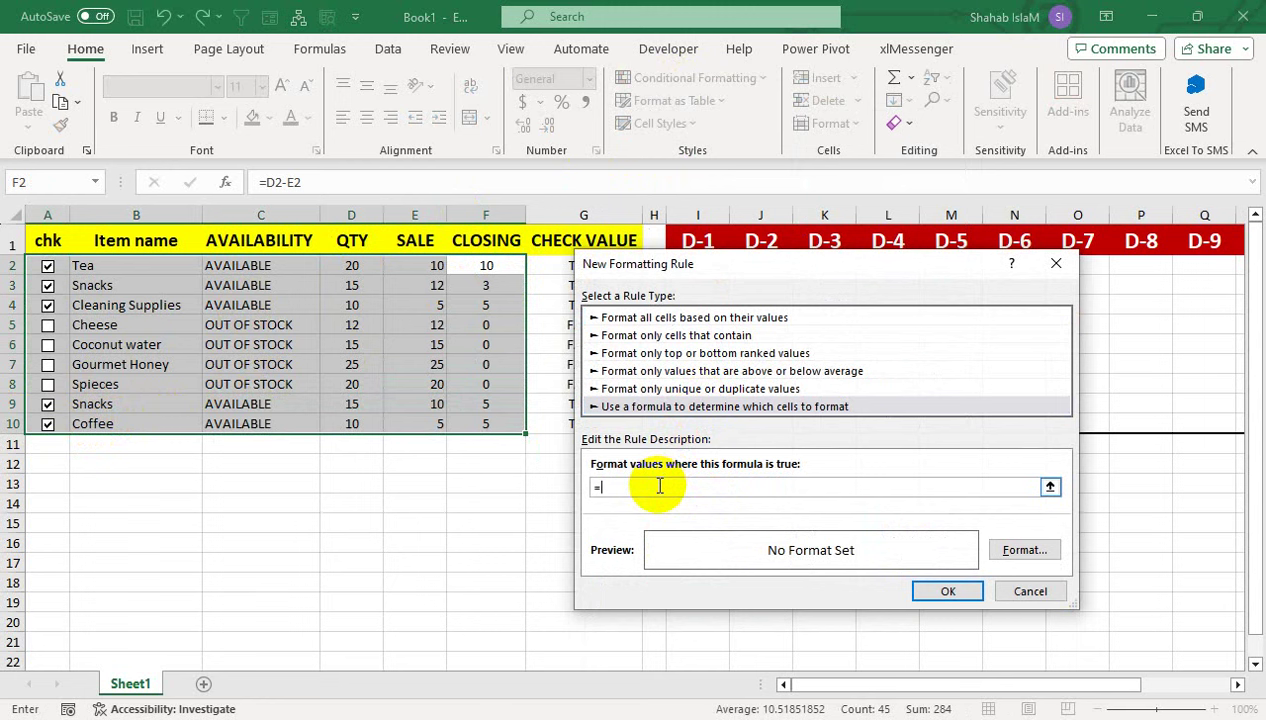
drag(582, 264, 584, 268)
click(584, 268)
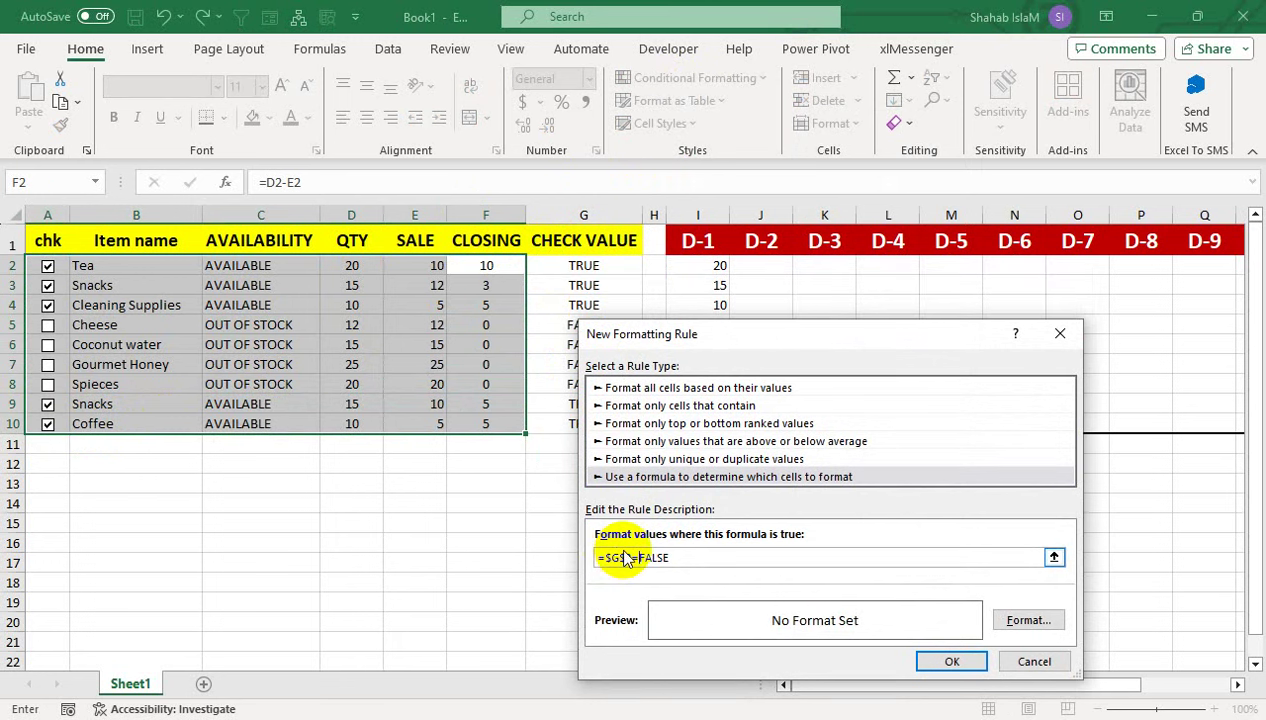
click(622, 557)
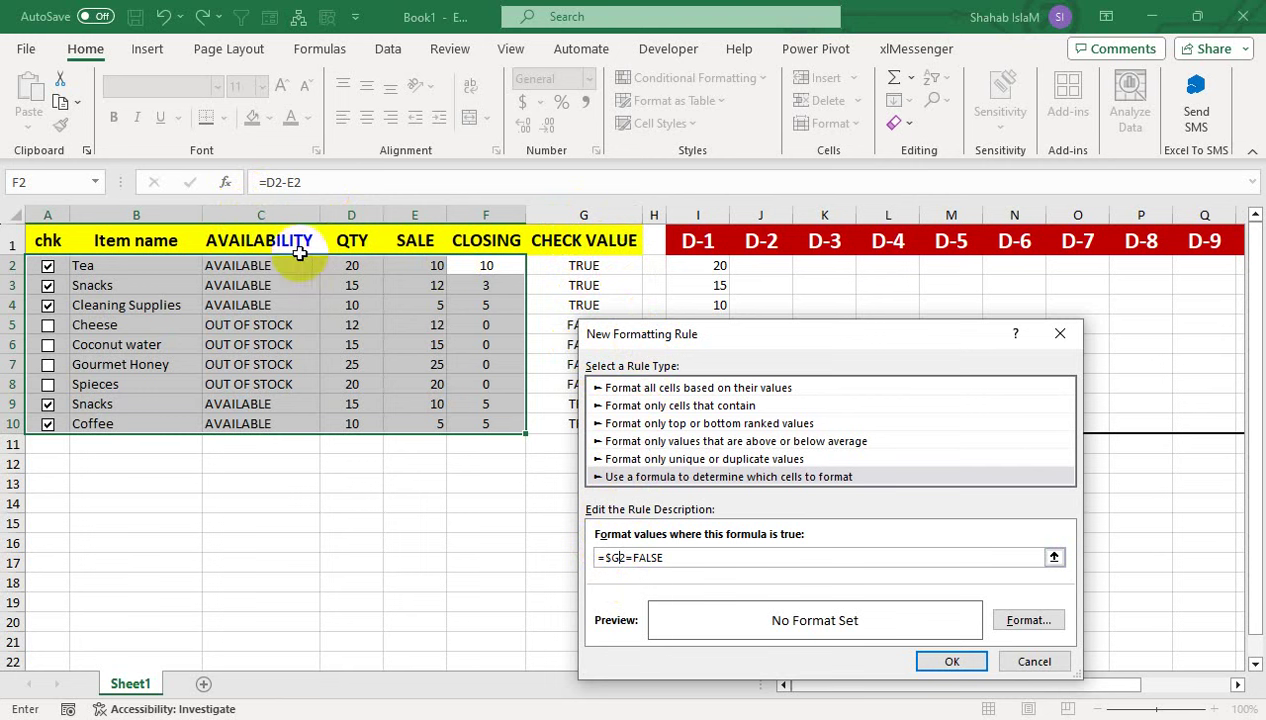
Give the rule a strikethrough font format and apply it
click(1018, 620)
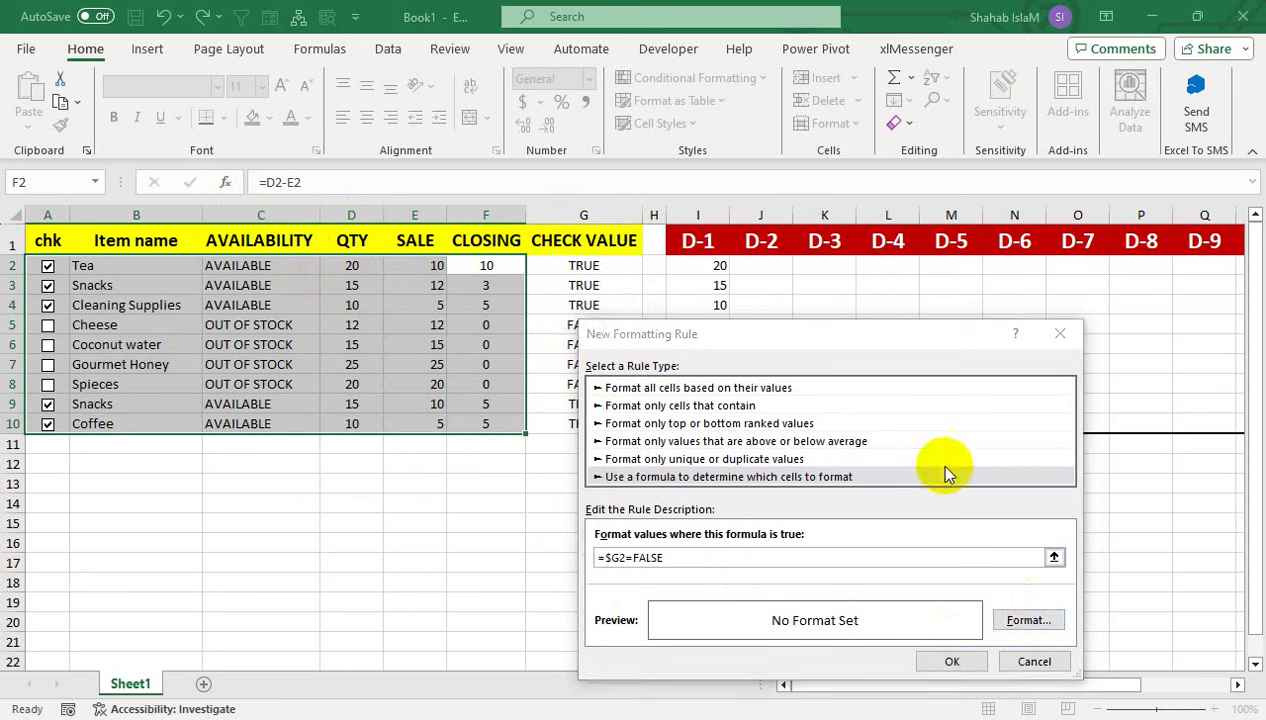
click(655, 210)
click(595, 416)
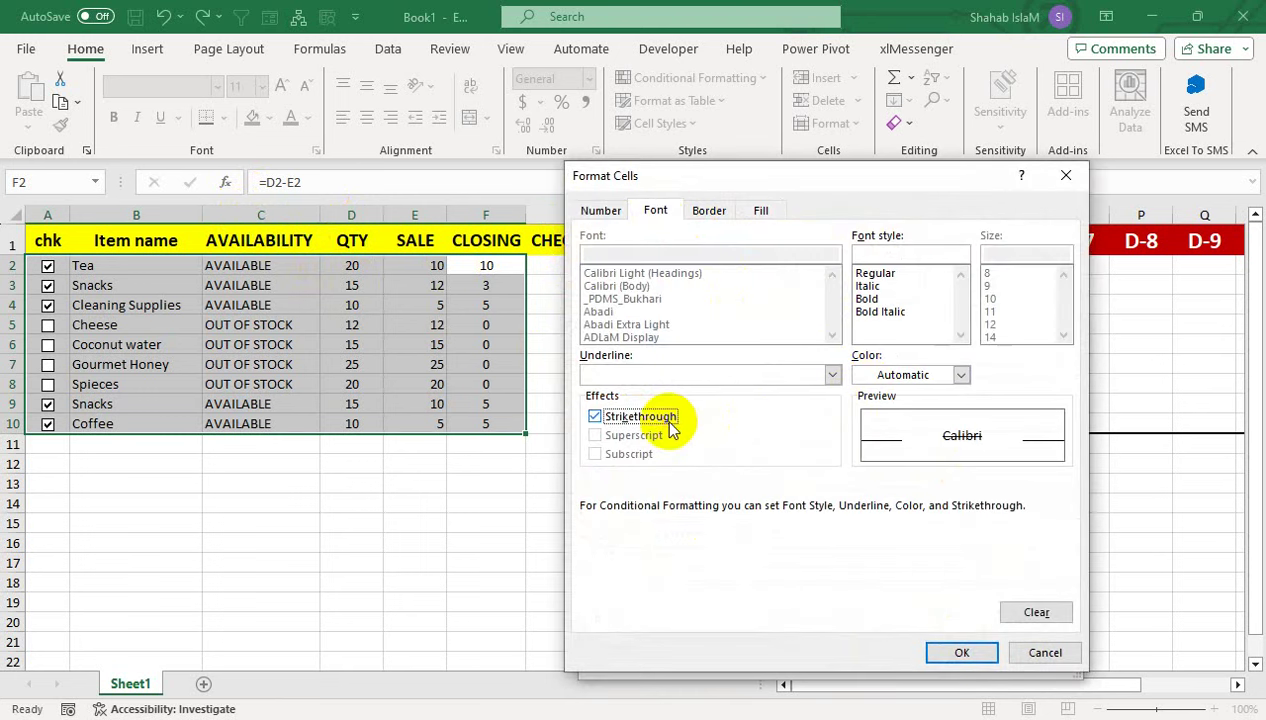
click(760, 211)
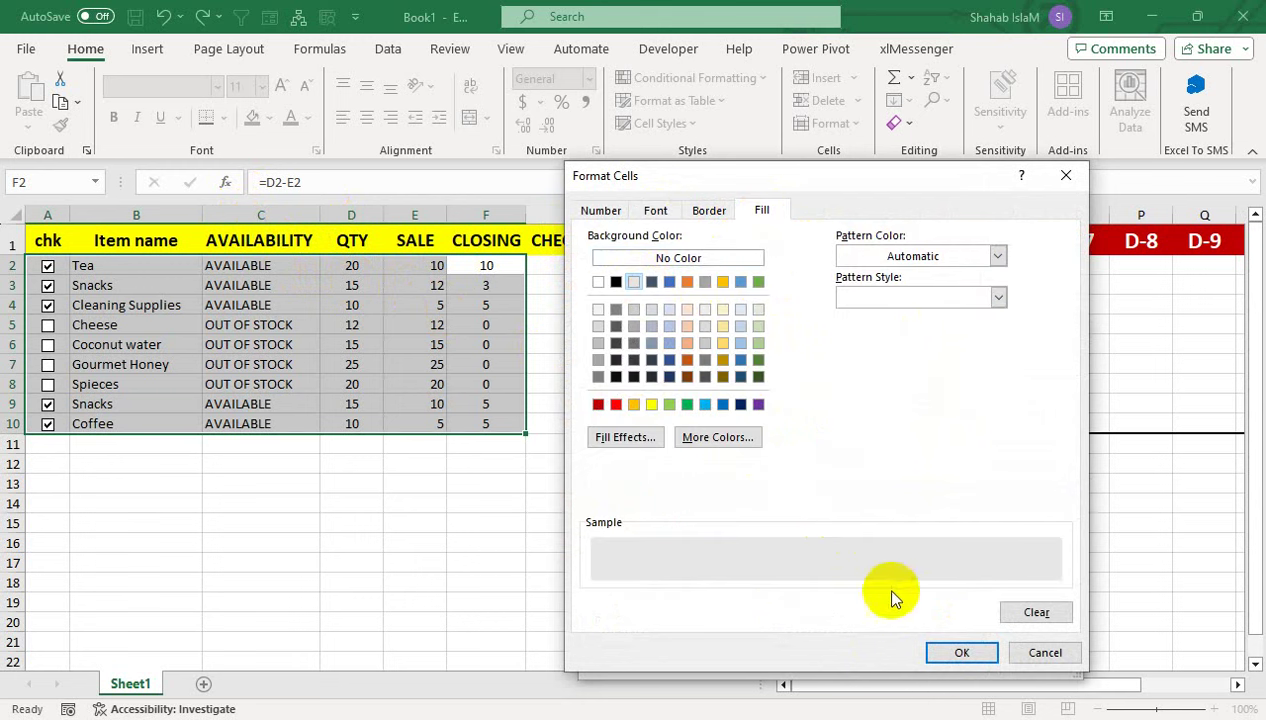
click(955, 653)
click(948, 661)
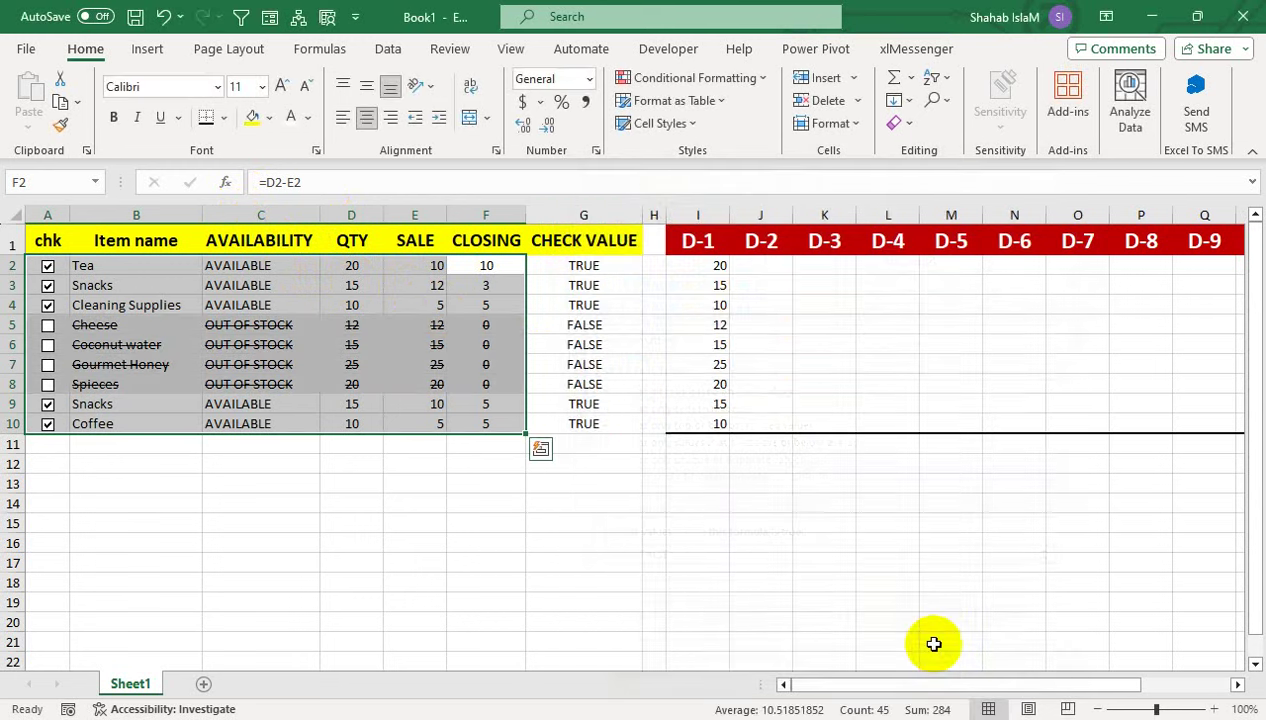
drag(265, 488, 376, 568)
Enter 50 in Coconut water's D-2 cell and tick its availability checkbox
click(376, 565)
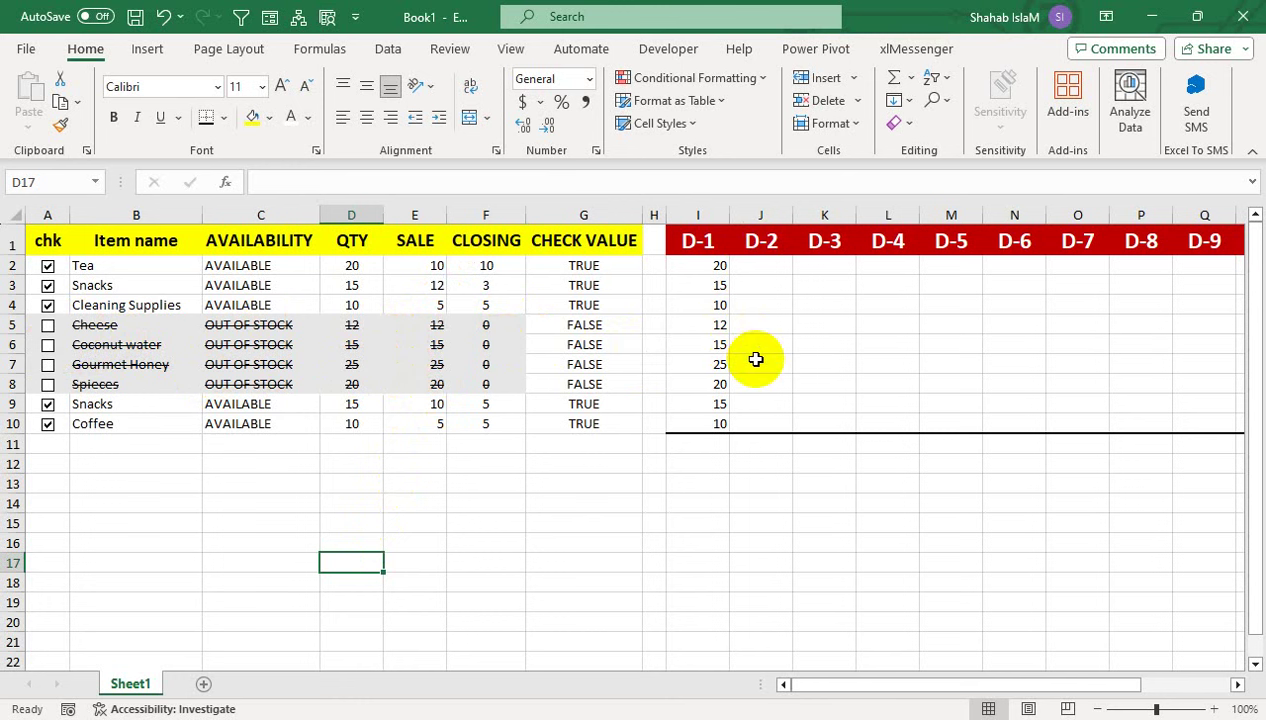
click(755, 340)
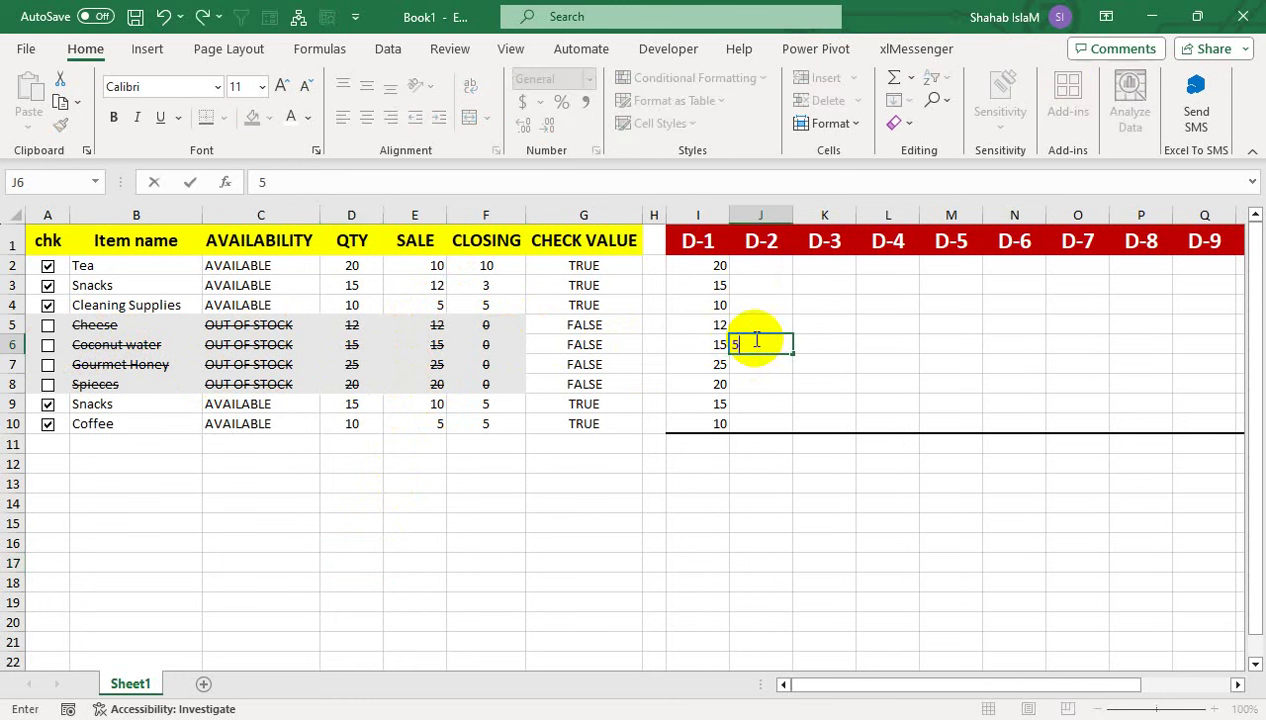
text(50)
key(Return)
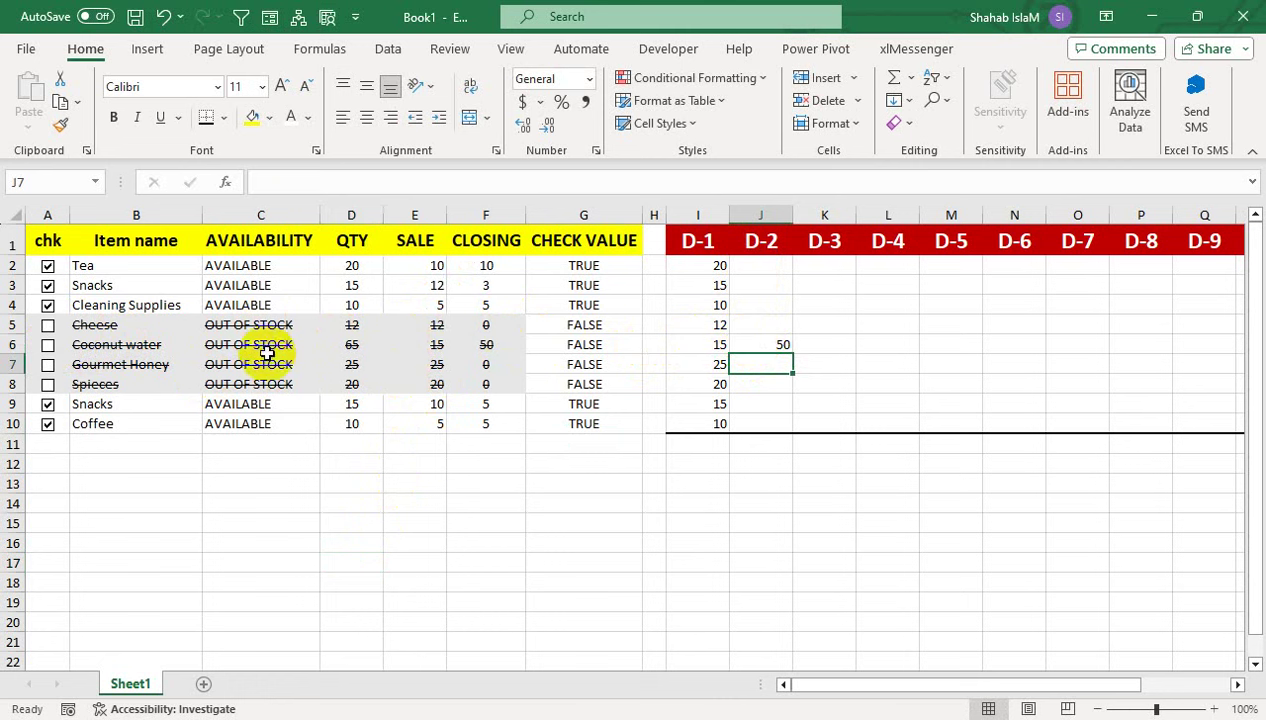
click(47, 345)
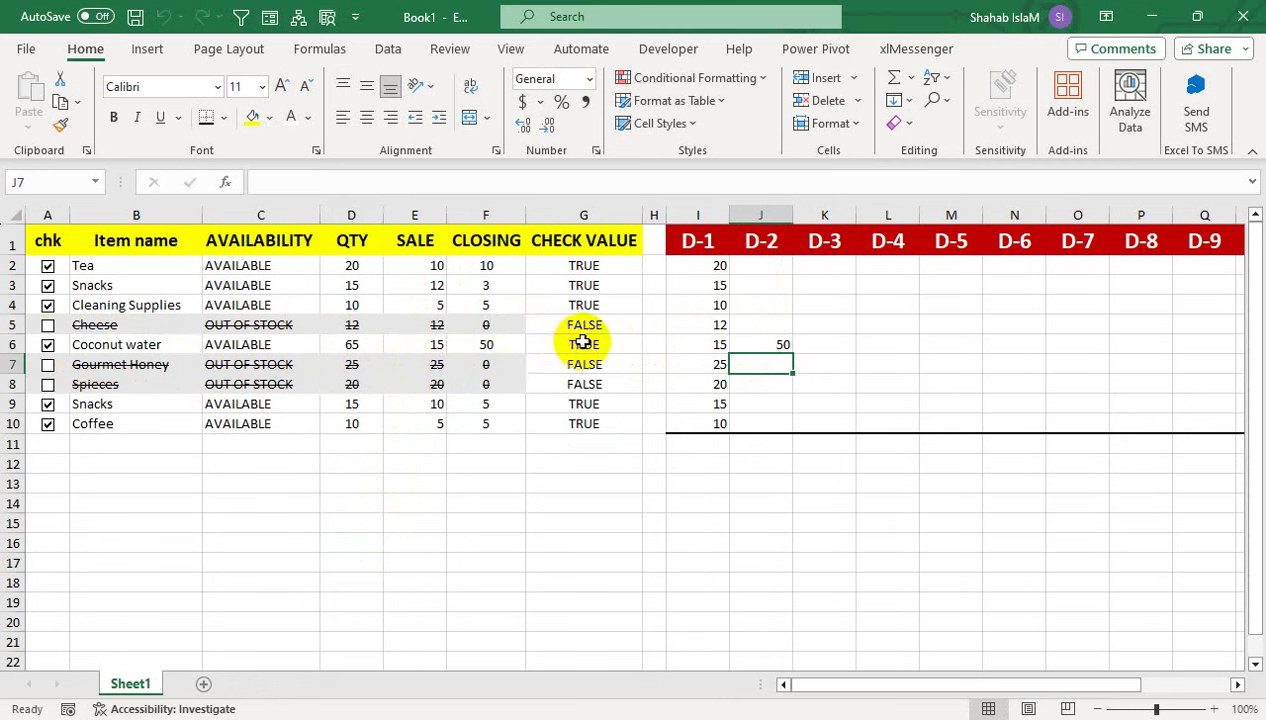
Check the AVAILABILITY formulas for Coconut water and Cheese, then select A2:F10
click(288, 344)
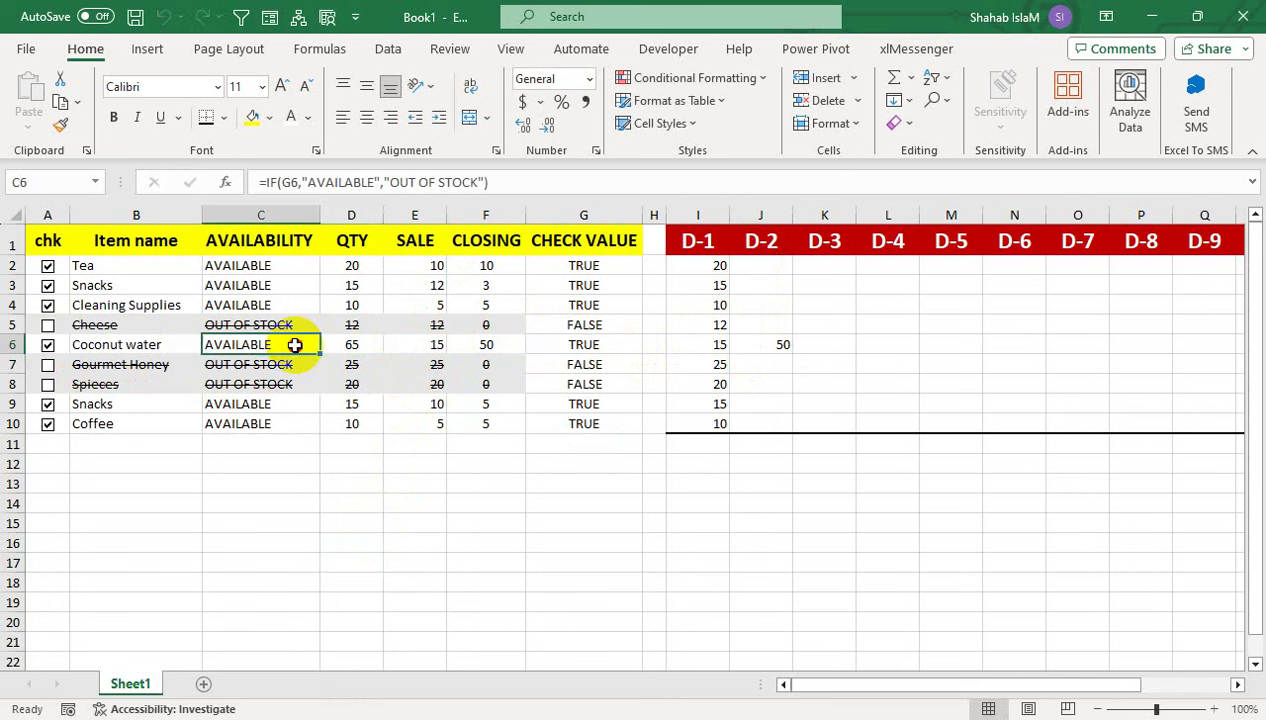
click(285, 322)
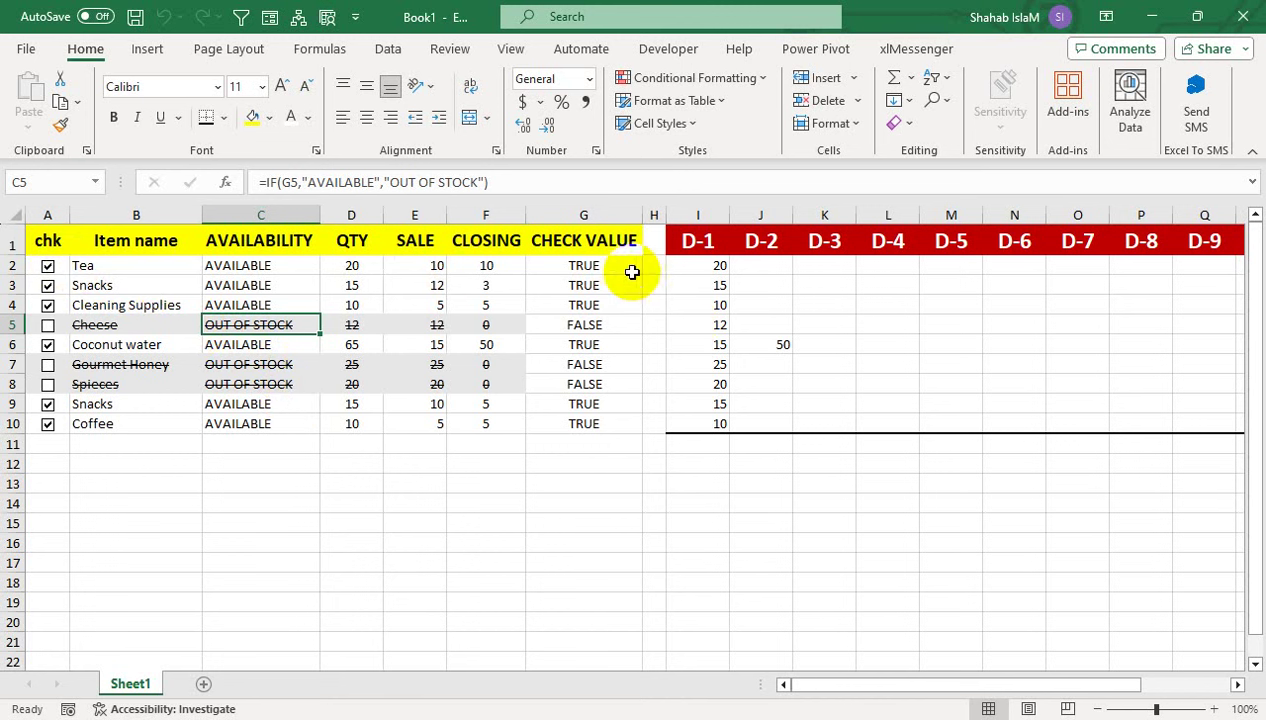
drag(490, 266, 60, 430)
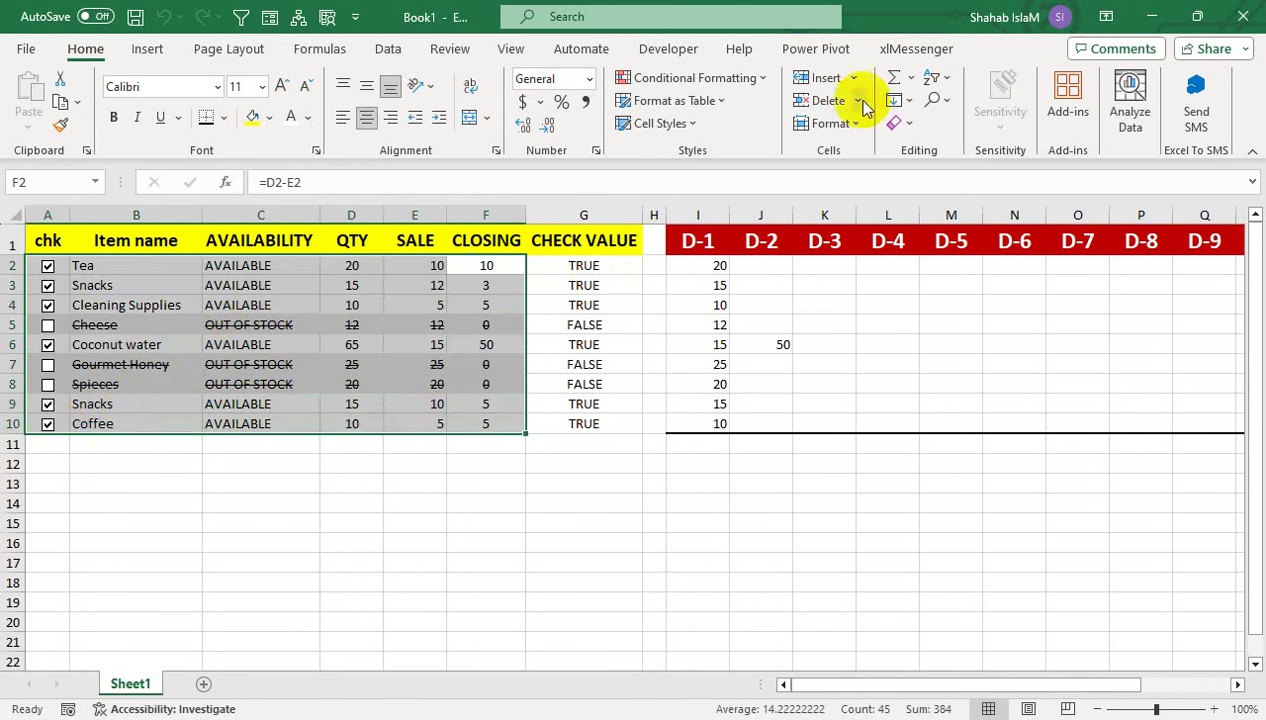
Edit the out-of-stock conditional formatting rule to drop Strikethrough but keep the grey shading
click(690, 77)
click(715, 374)
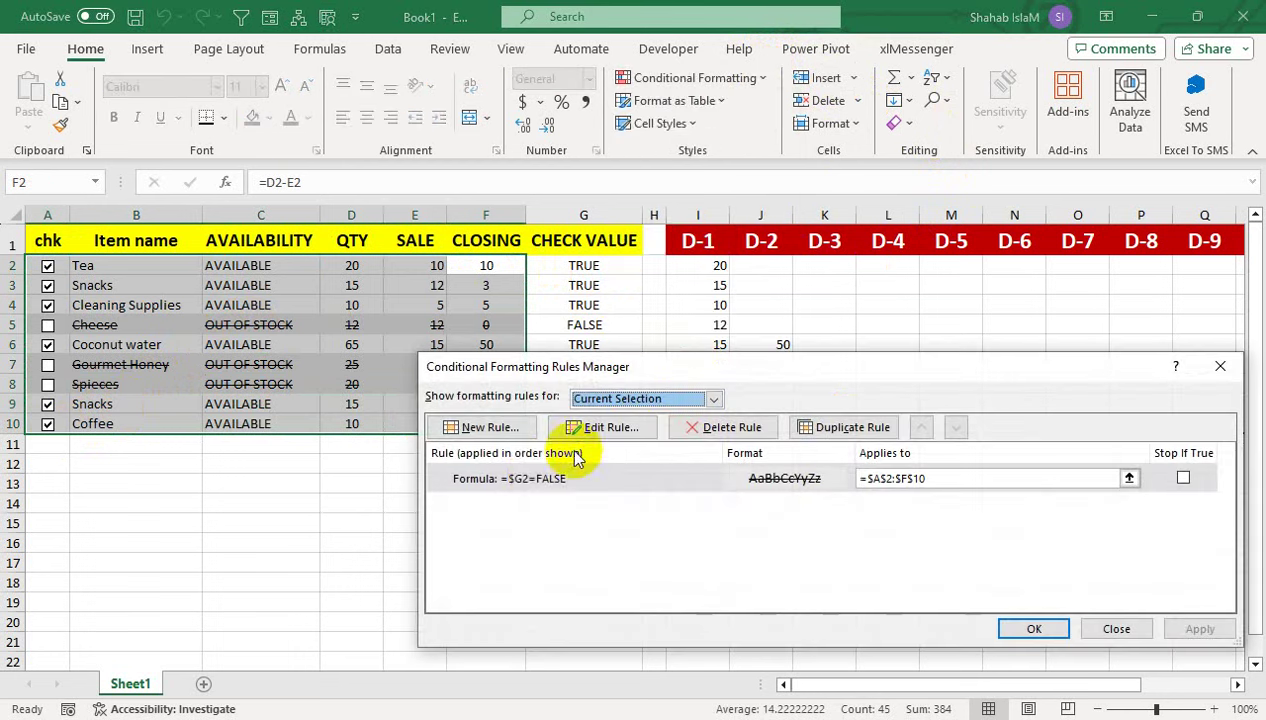
click(608, 430)
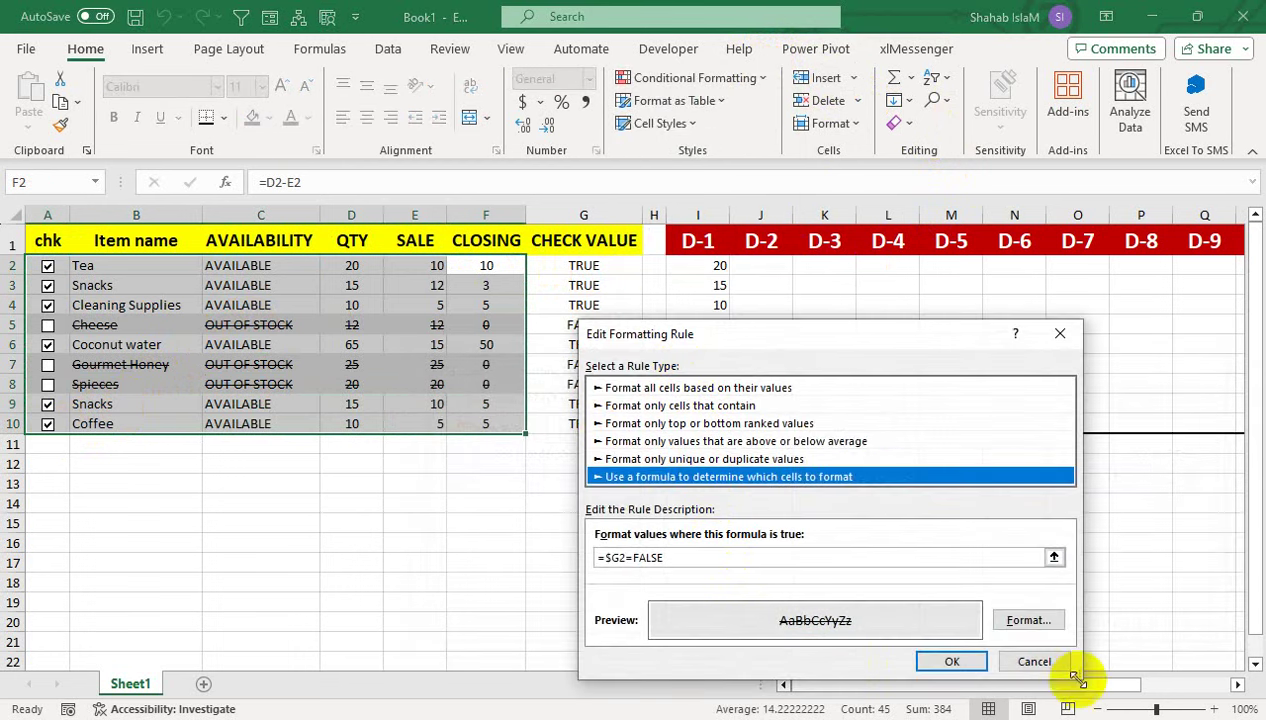
click(1044, 632)
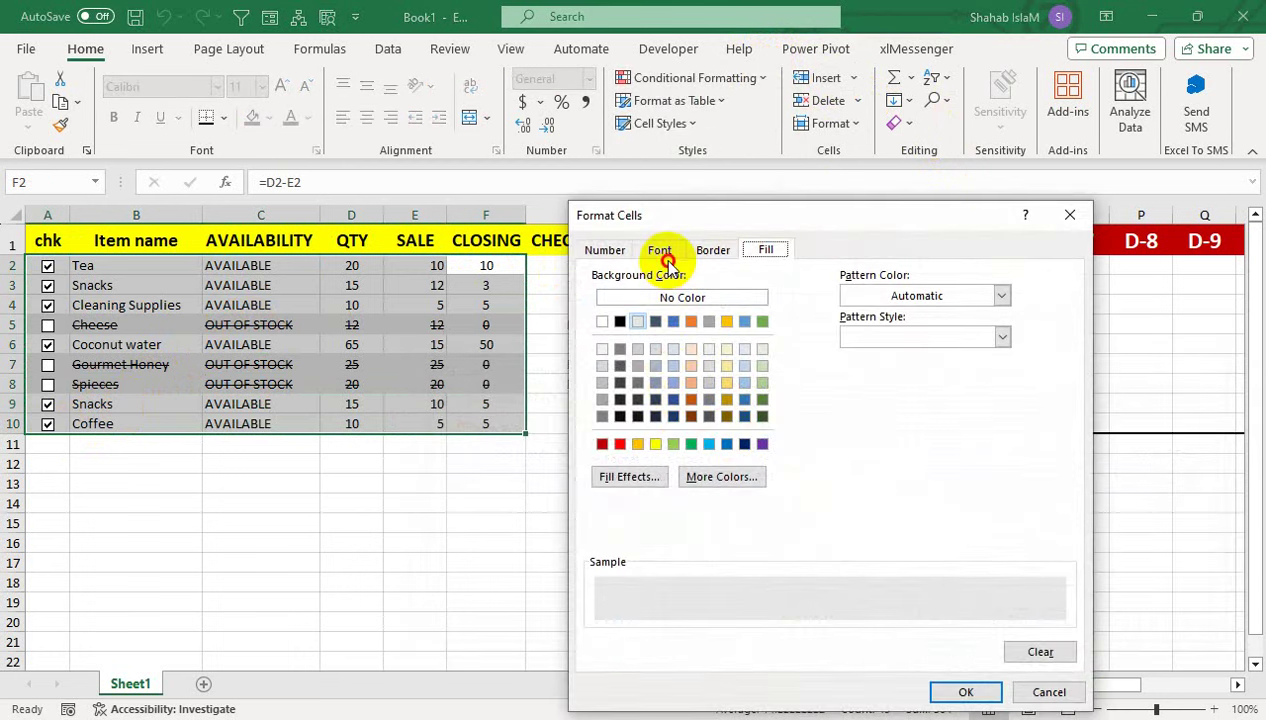
click(666, 252)
click(600, 456)
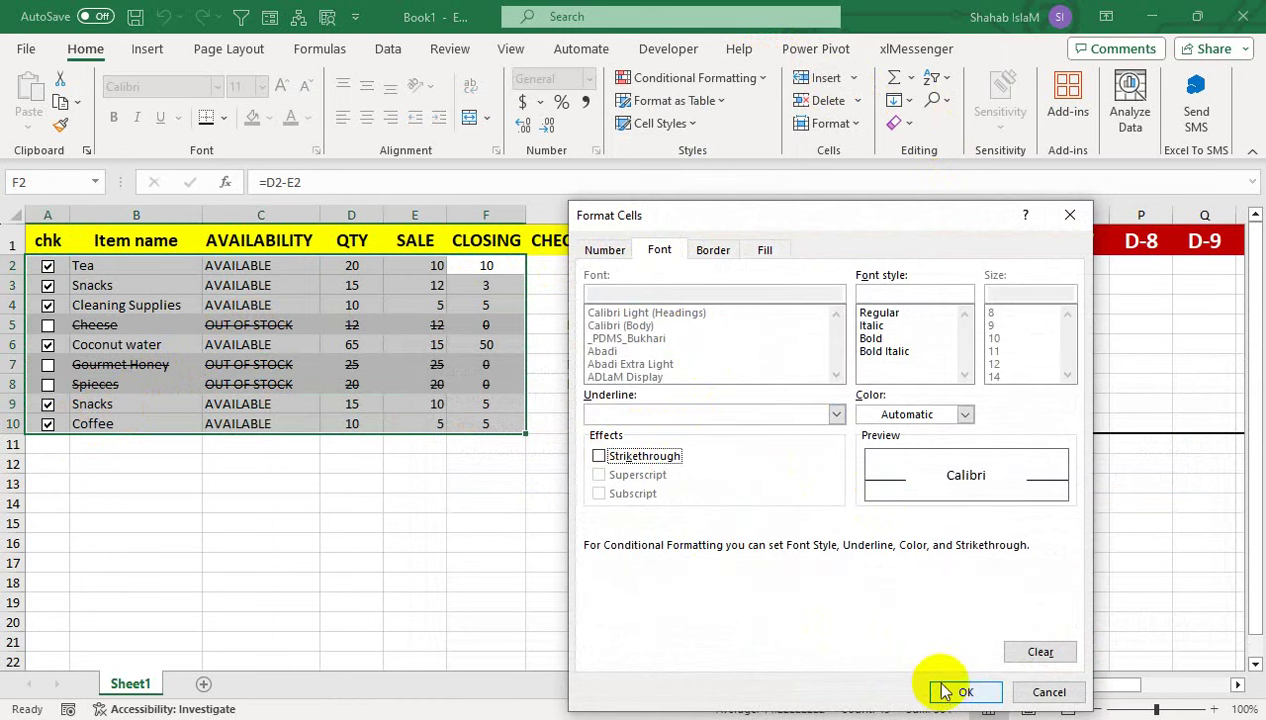
click(960, 692)
click(952, 661)
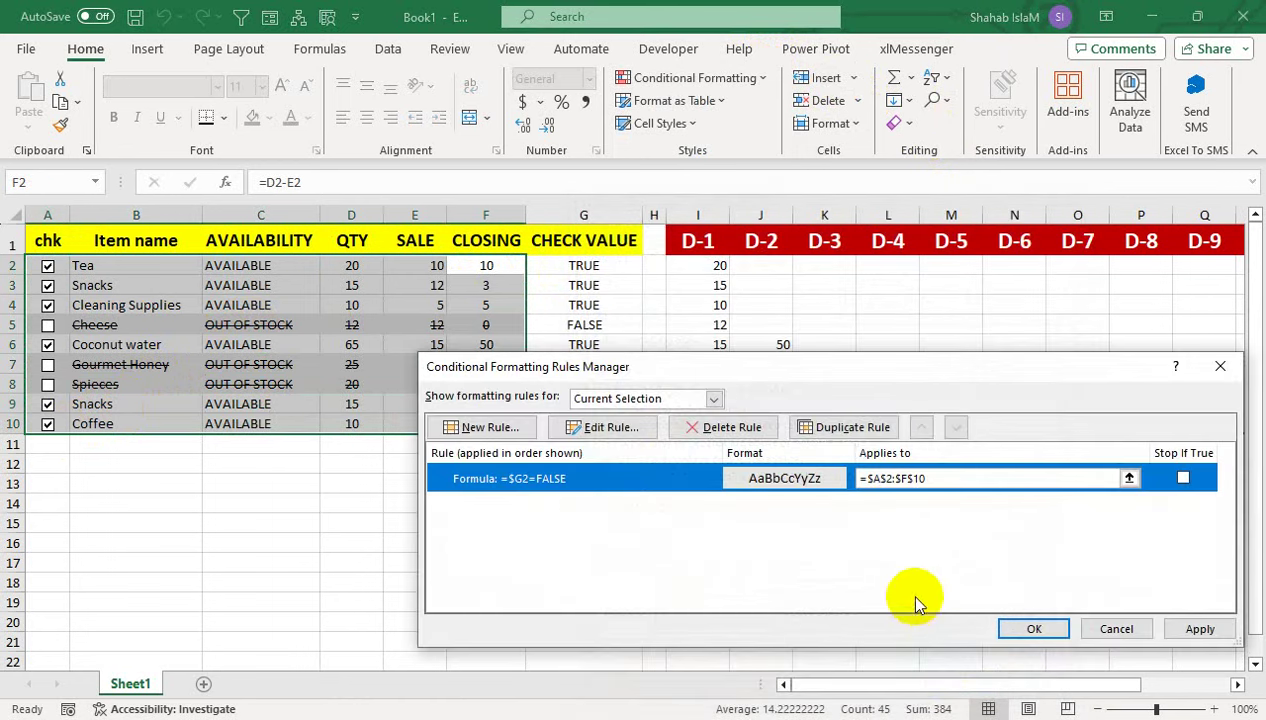
click(1196, 628)
click(1050, 640)
click(248, 420)
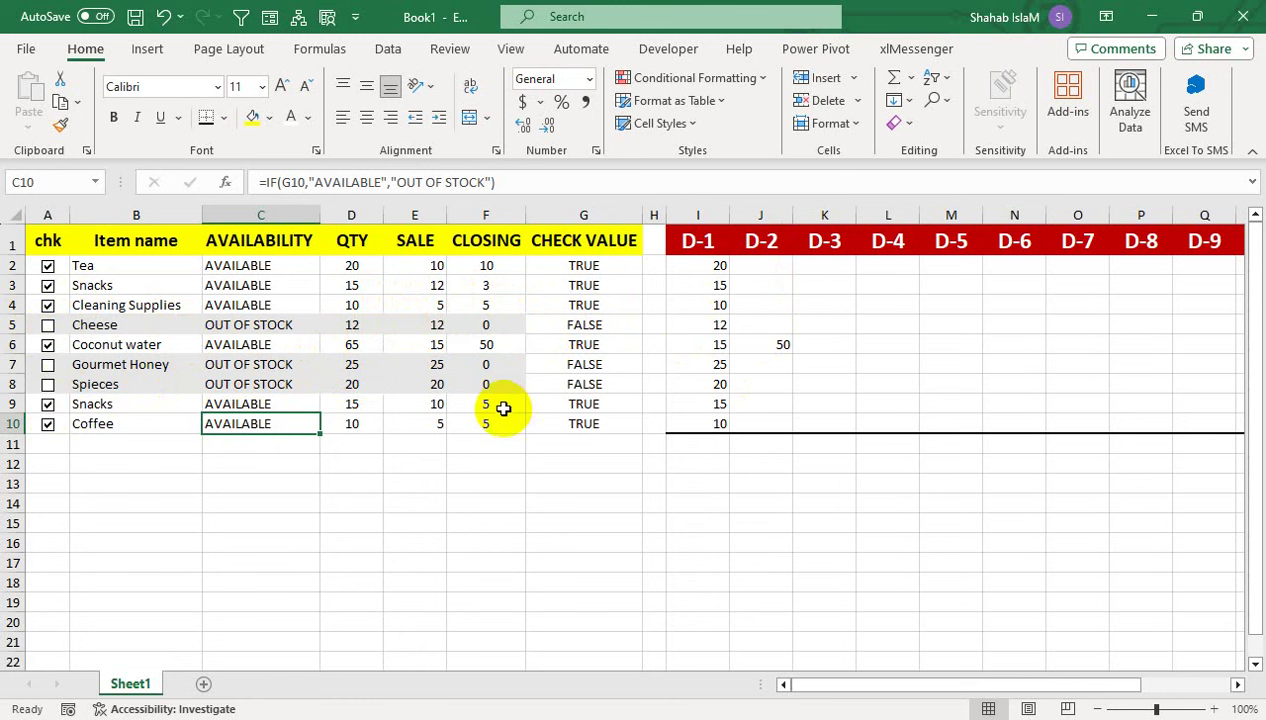
Enter 20 as Cheese's D-3 stock in K5 and mark Cheese as available
click(824, 330)
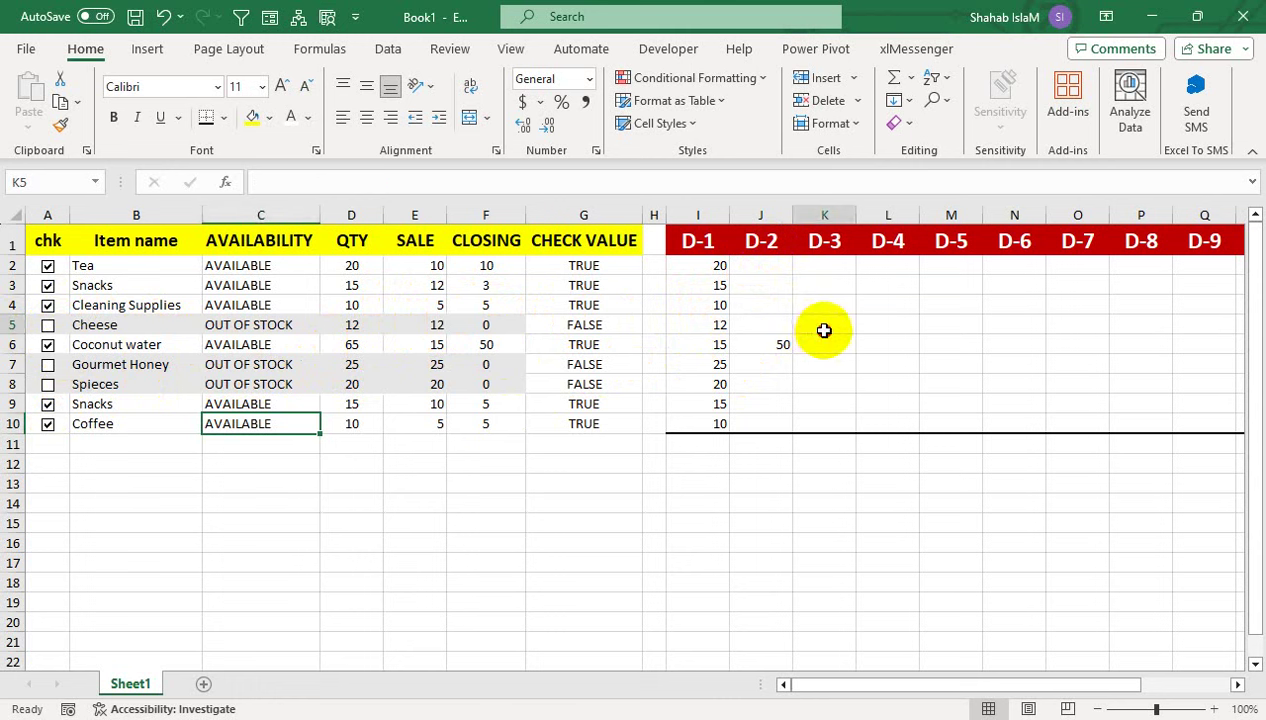
text(20)
key(Return)
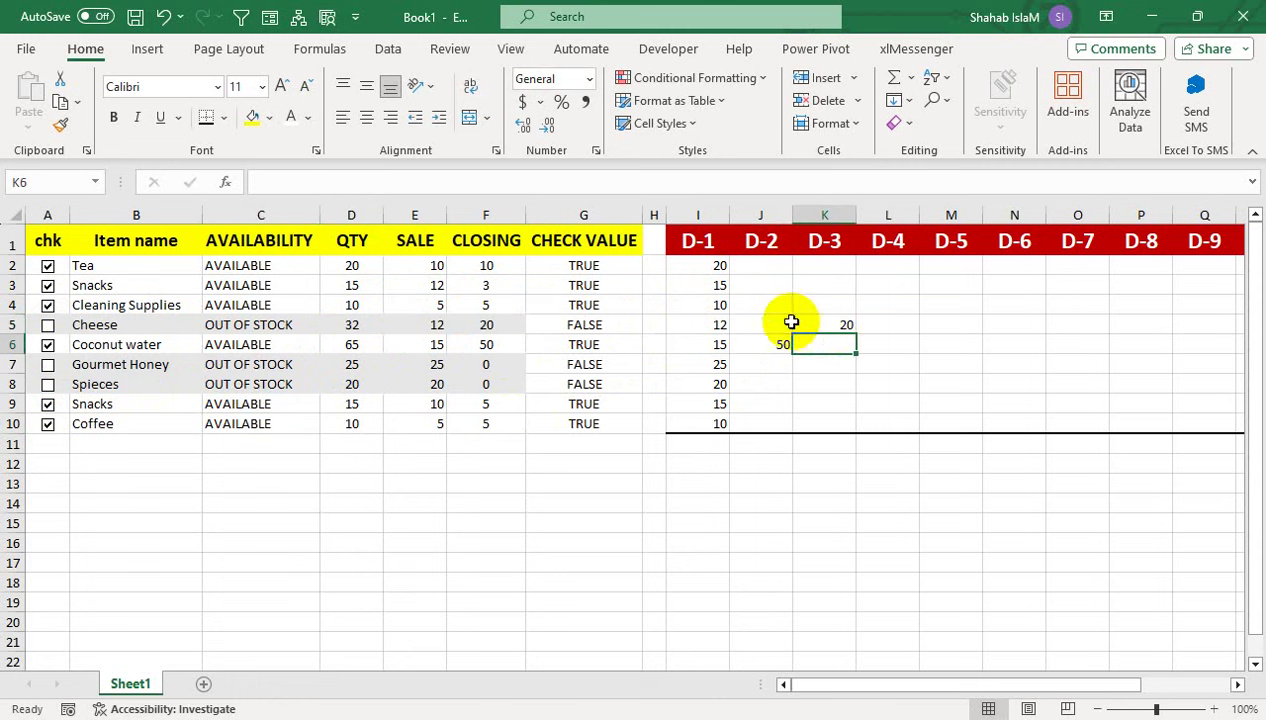
click(48, 325)
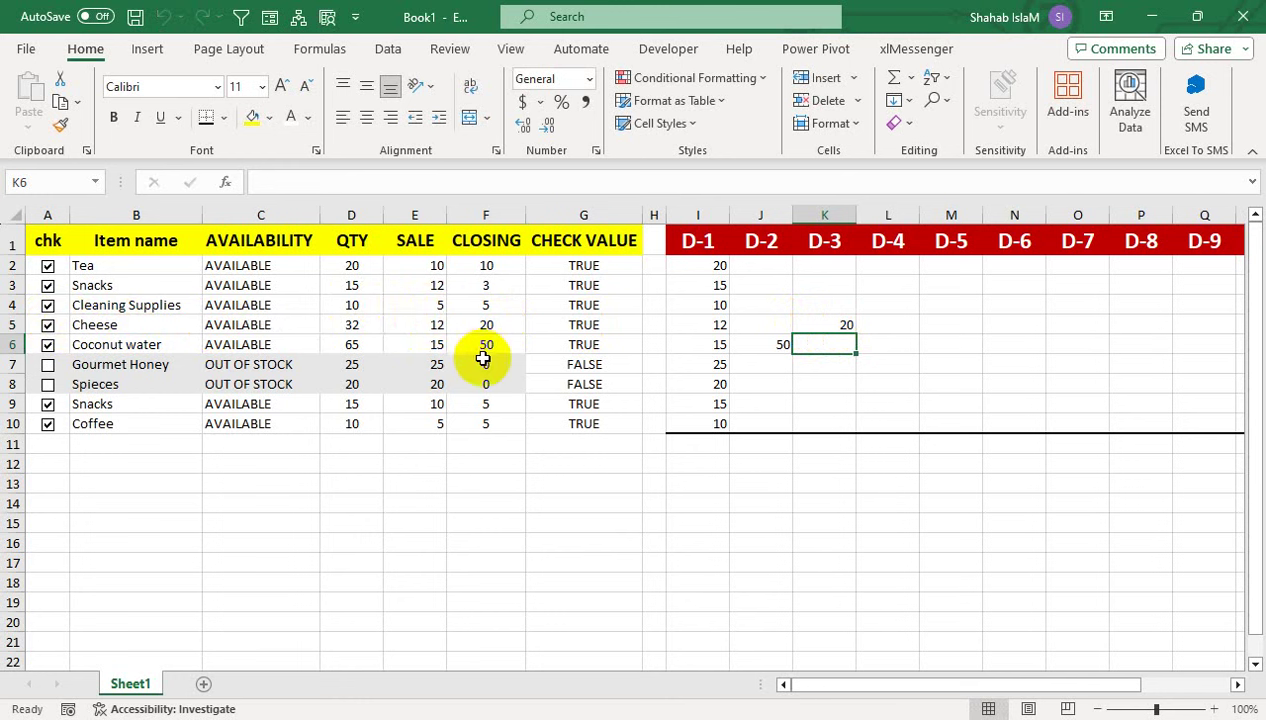
Clear the trial D-2 and D-3 stock entries in J5:K6
drag(765, 325, 806, 341)
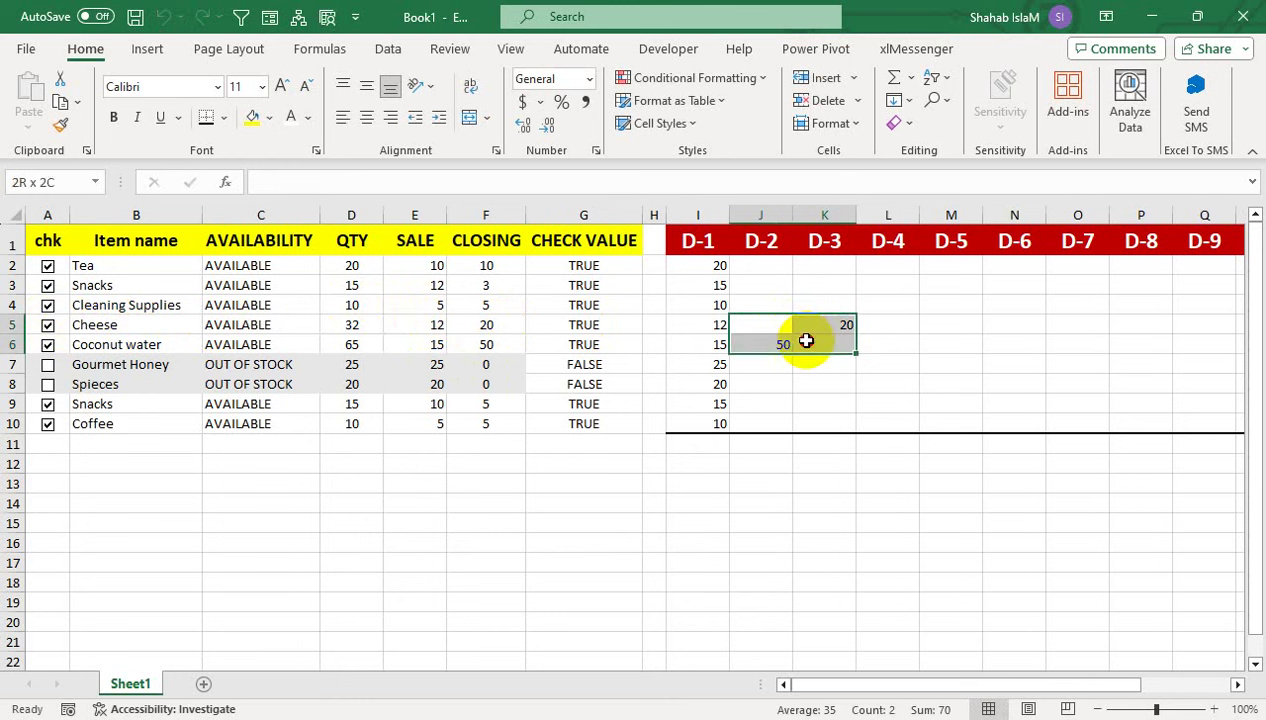
key(Delete)
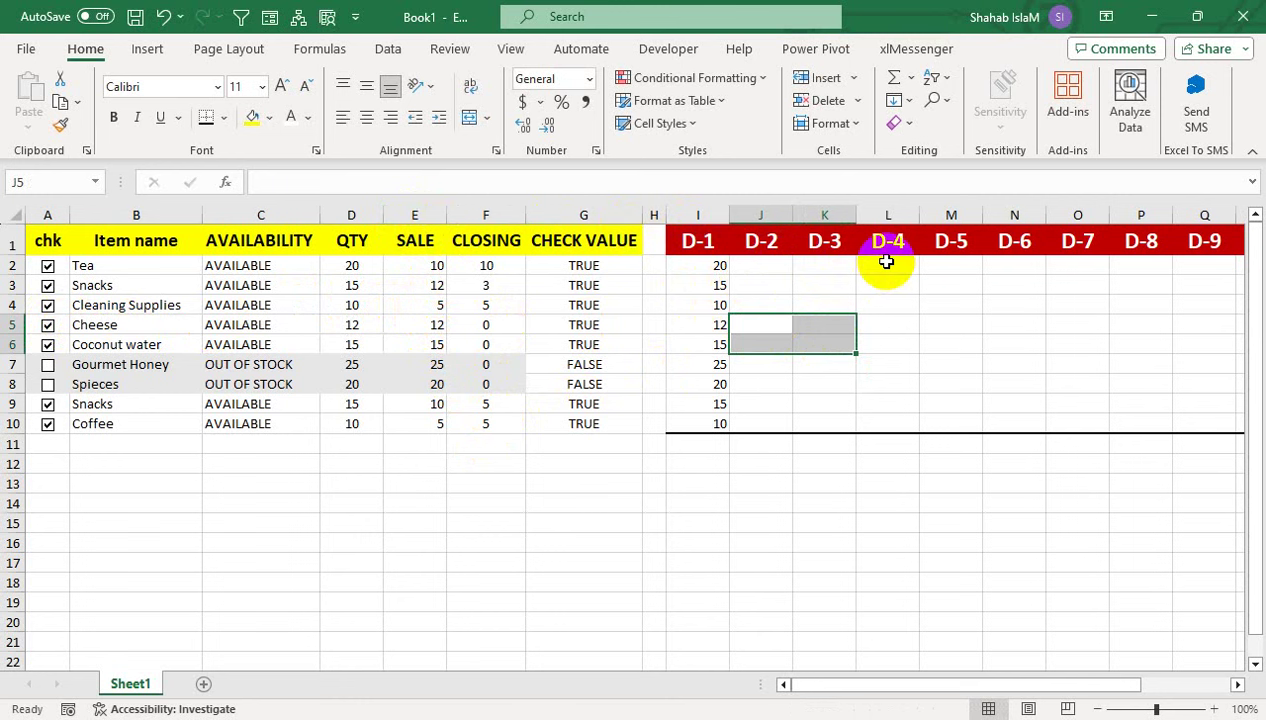
right_click(430, 216)
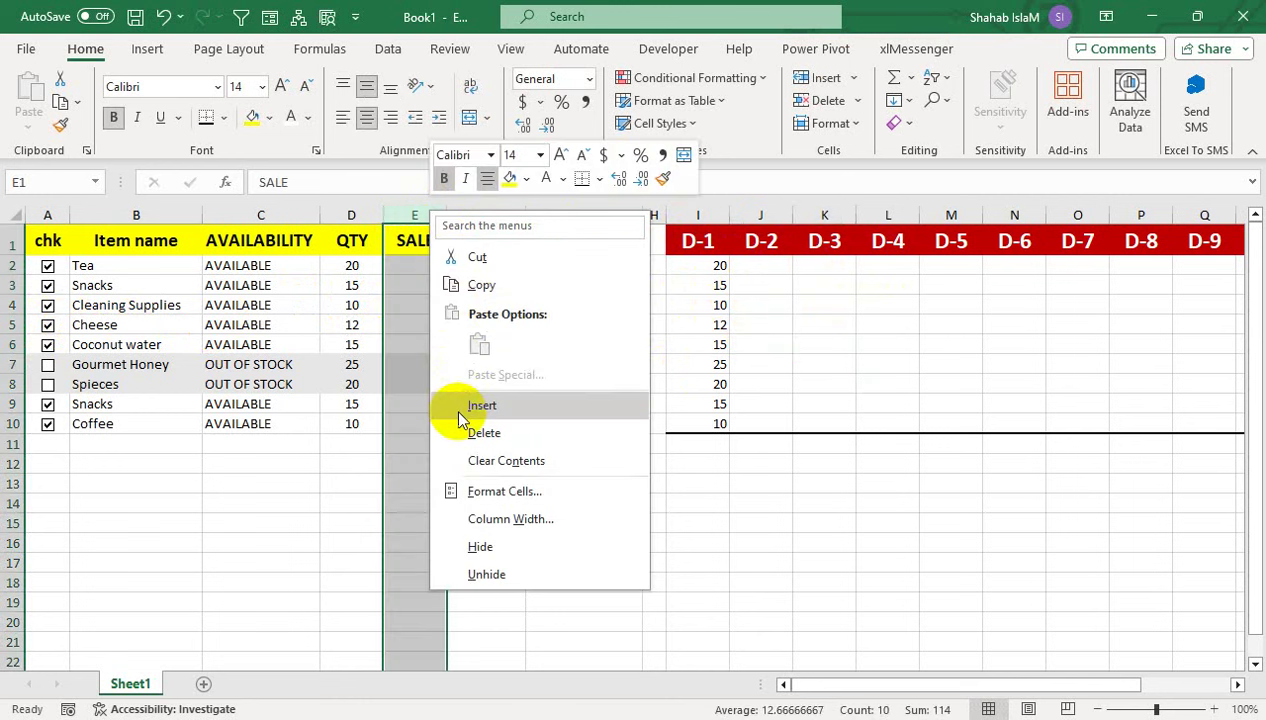
Insert seven blank columns before SALE, with headers D-1 through D-7 in E1:K1
click(470, 406)
click(426, 247)
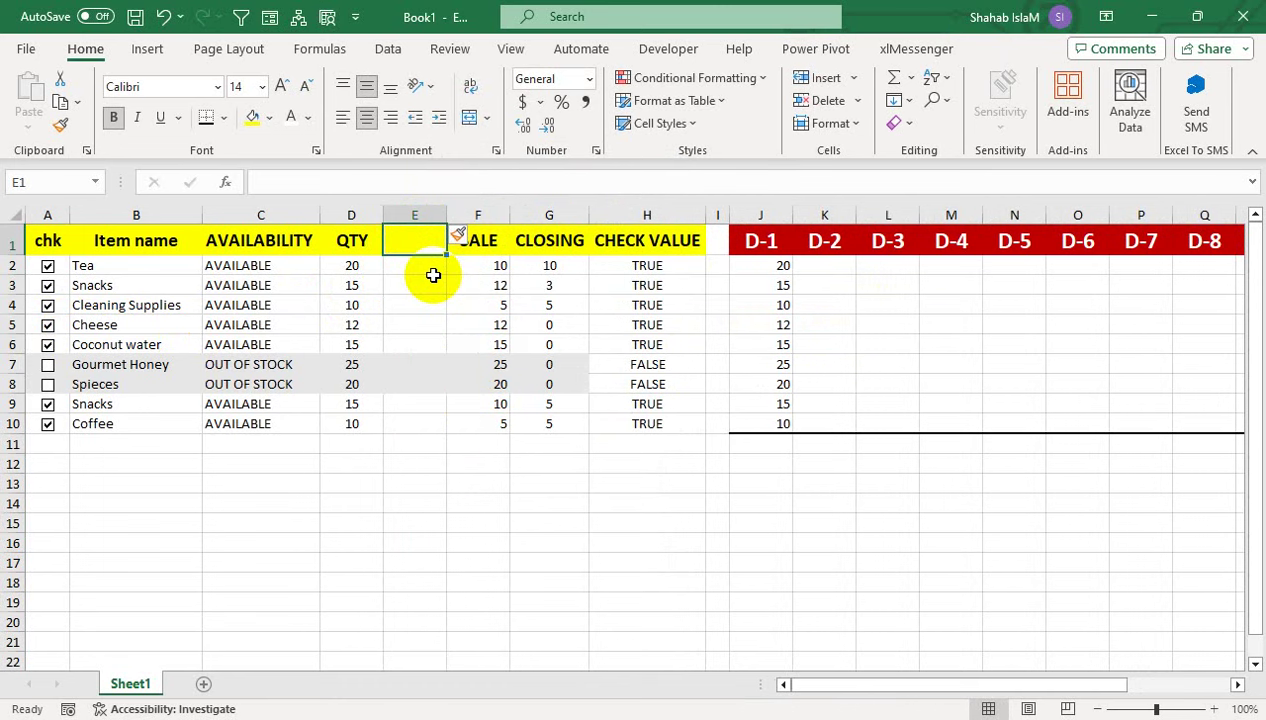
text(D-1)
key(Tab)
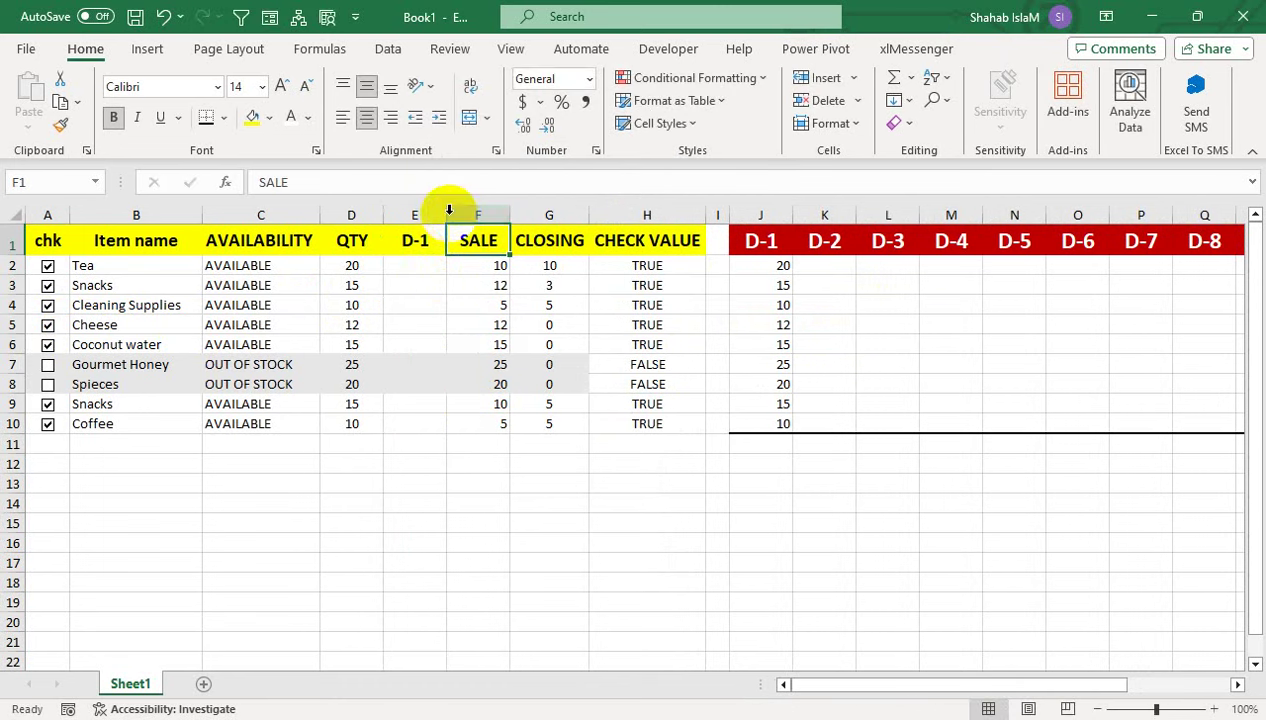
click(399, 215)
key(ctrl+plus)
key(ctrl+plus)
key(ctrl+plus)
key(ctrl+plus)
key(ctrl+plus)
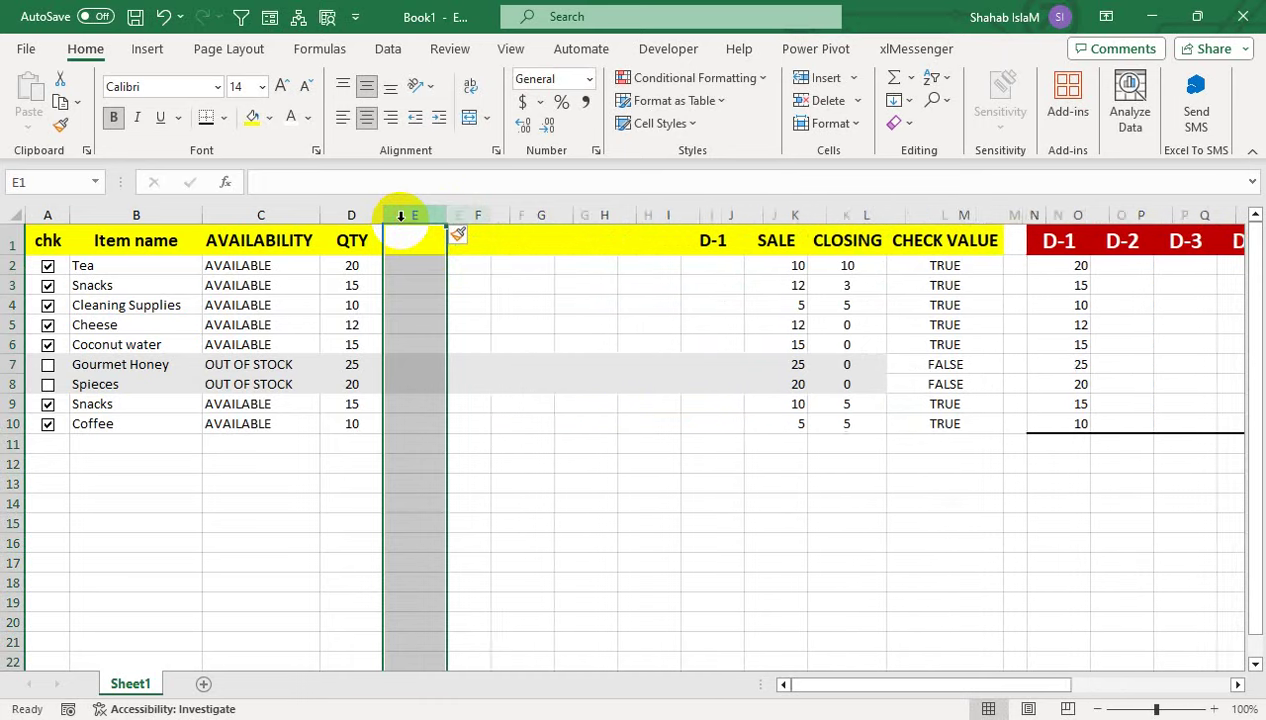
key(ctrl+plus)
click(797, 240)
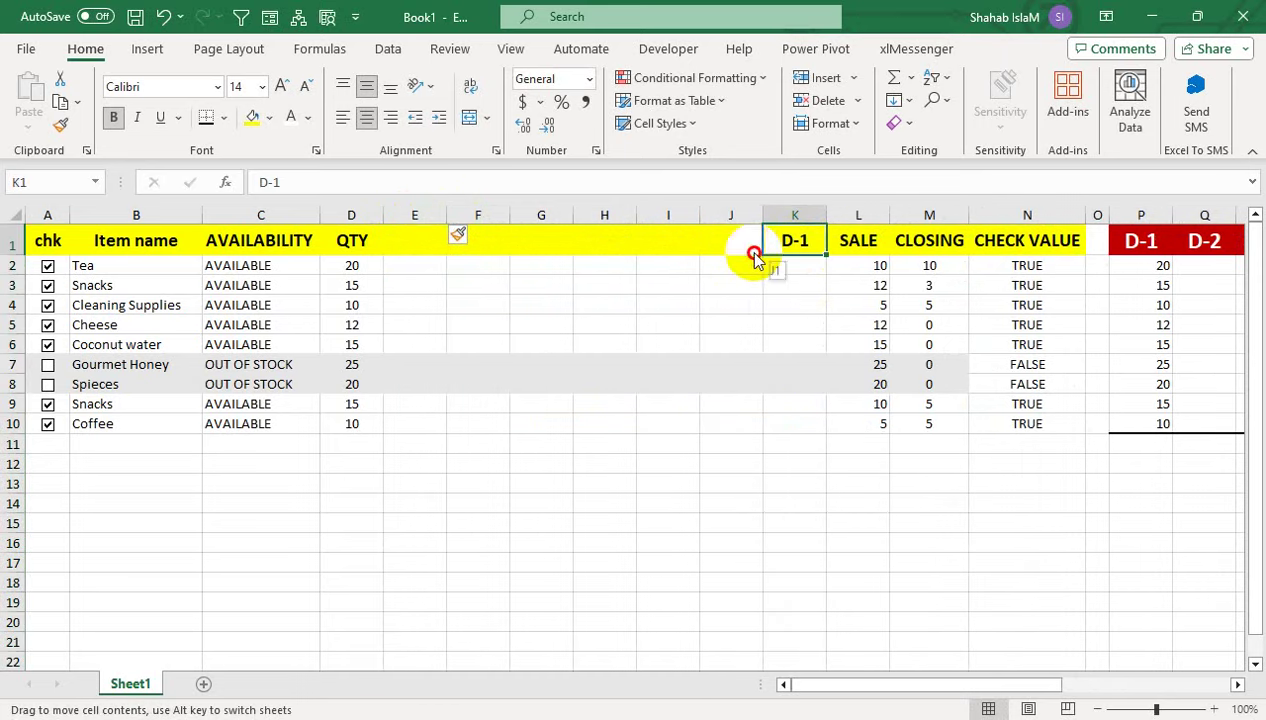
mouse_move(764, 250)
mouse_down()
mouse_move(410, 240)
mouse_move(818, 250)
mouse_up()
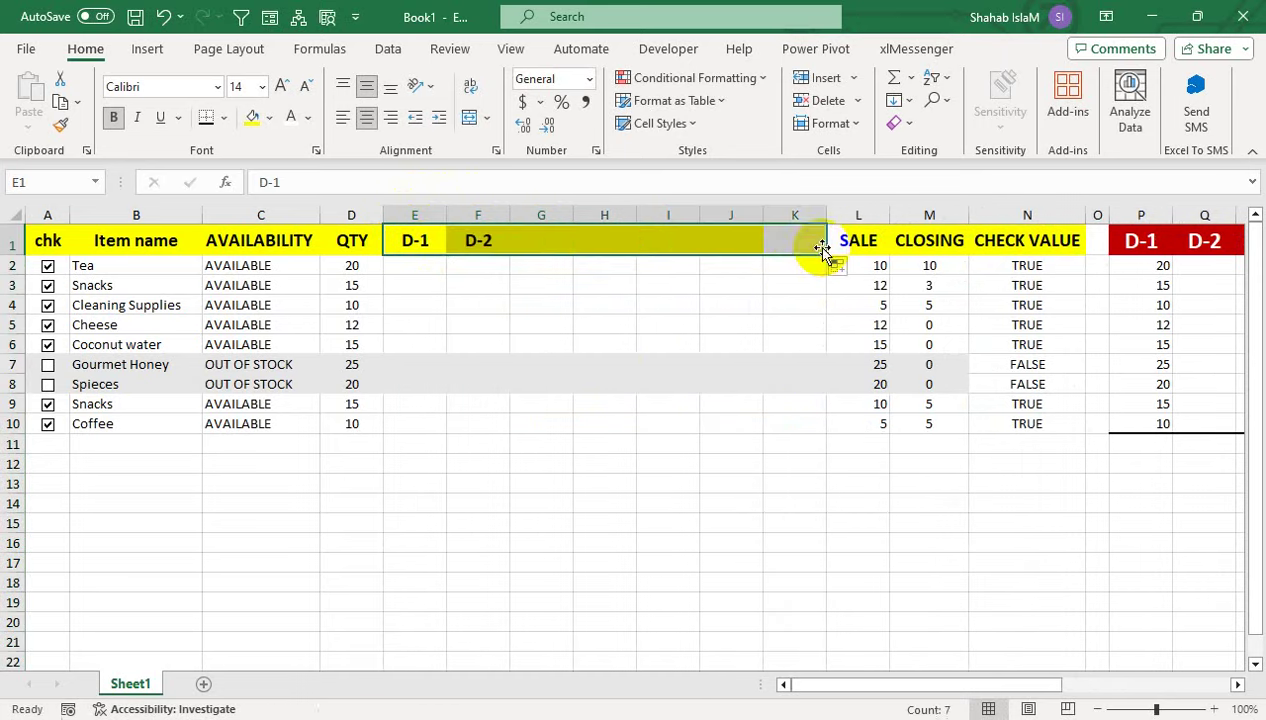
click(885, 266)
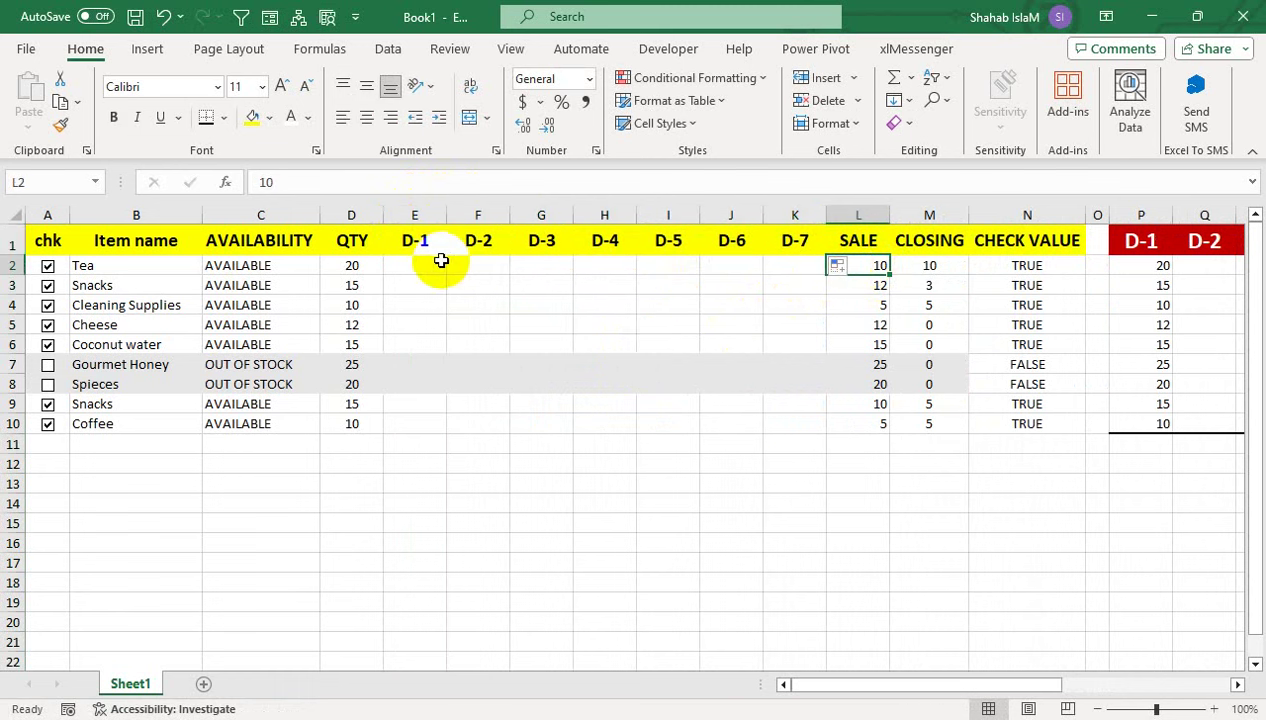
Enter =SUM(E2:K2) in L2 and fill it down to L10
text(=SU)
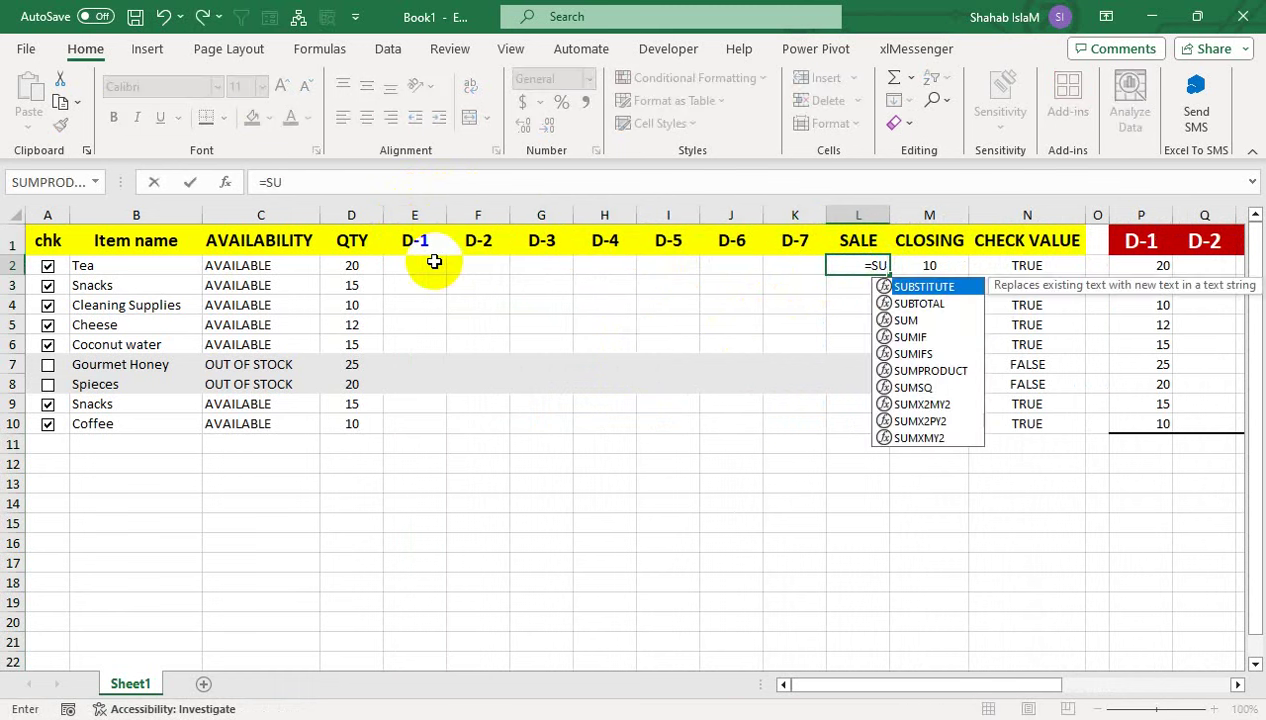
text(M()
key(Left)
key(shift+Left)
key(shift+Left)
key(shift+Left)
key(shift+Left)
key(shift+Left)
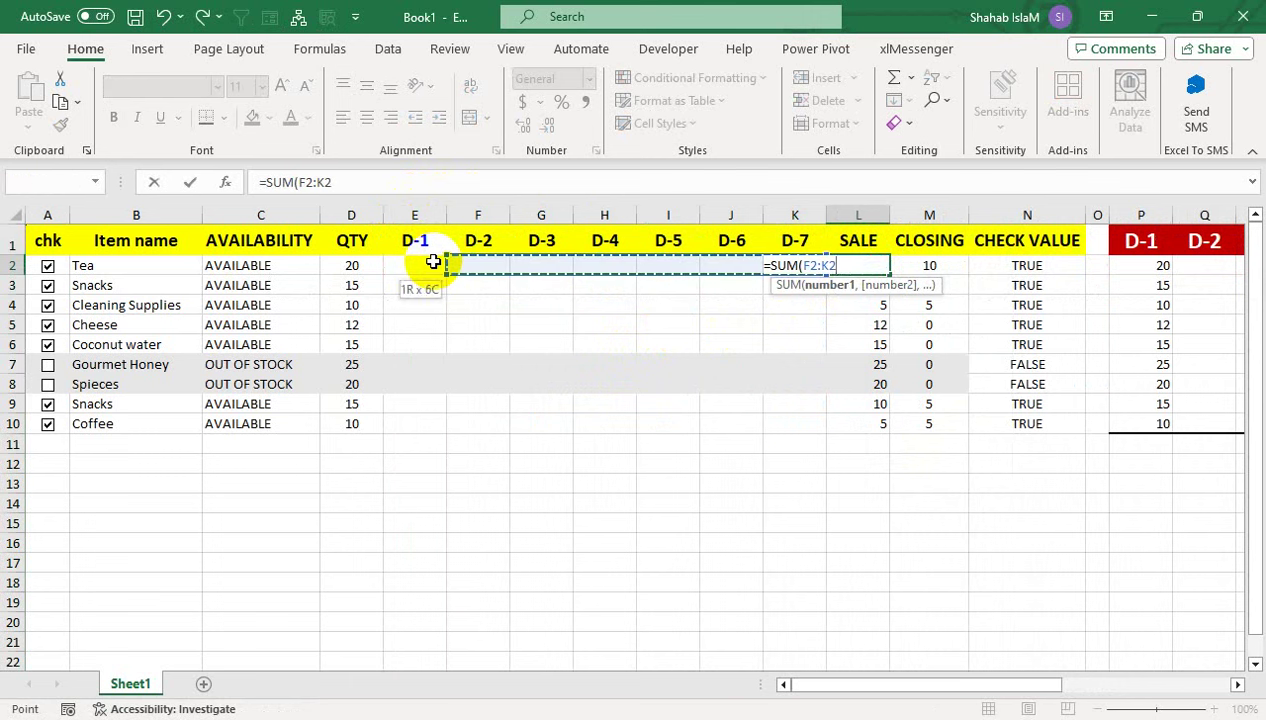
key(shift+Left)
text())
key(Return)
key(Return)
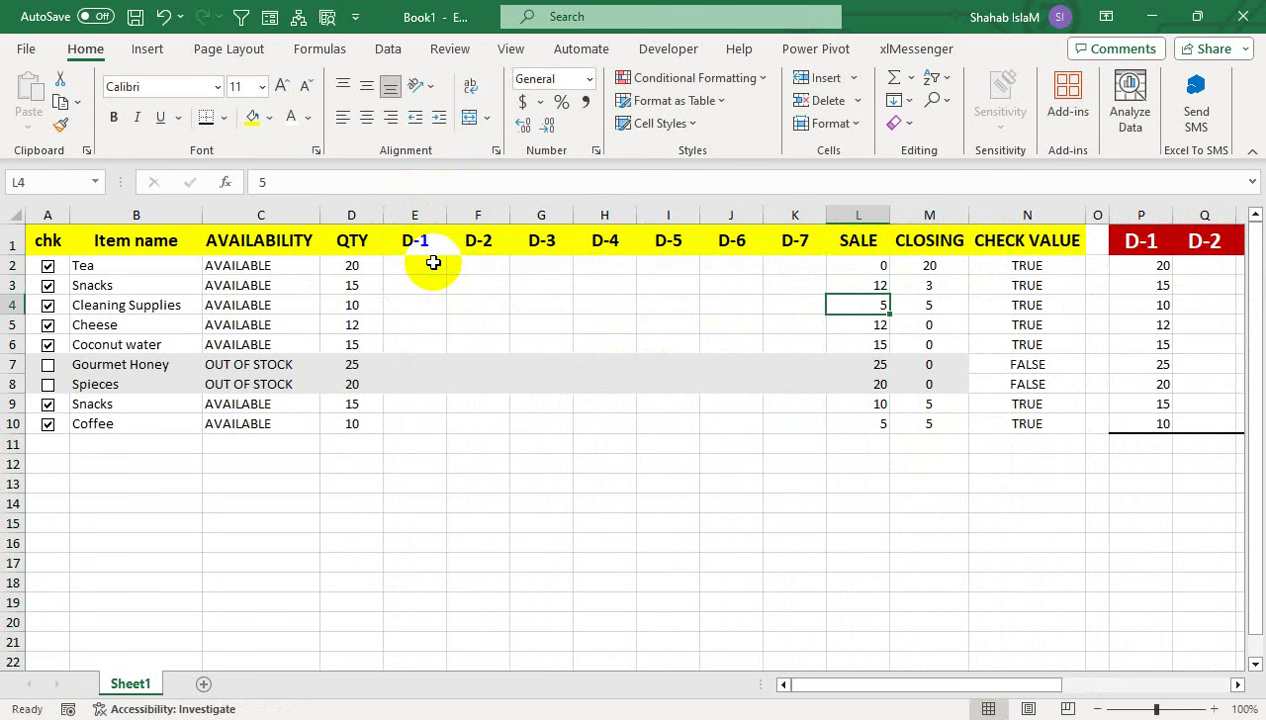
click(874, 267)
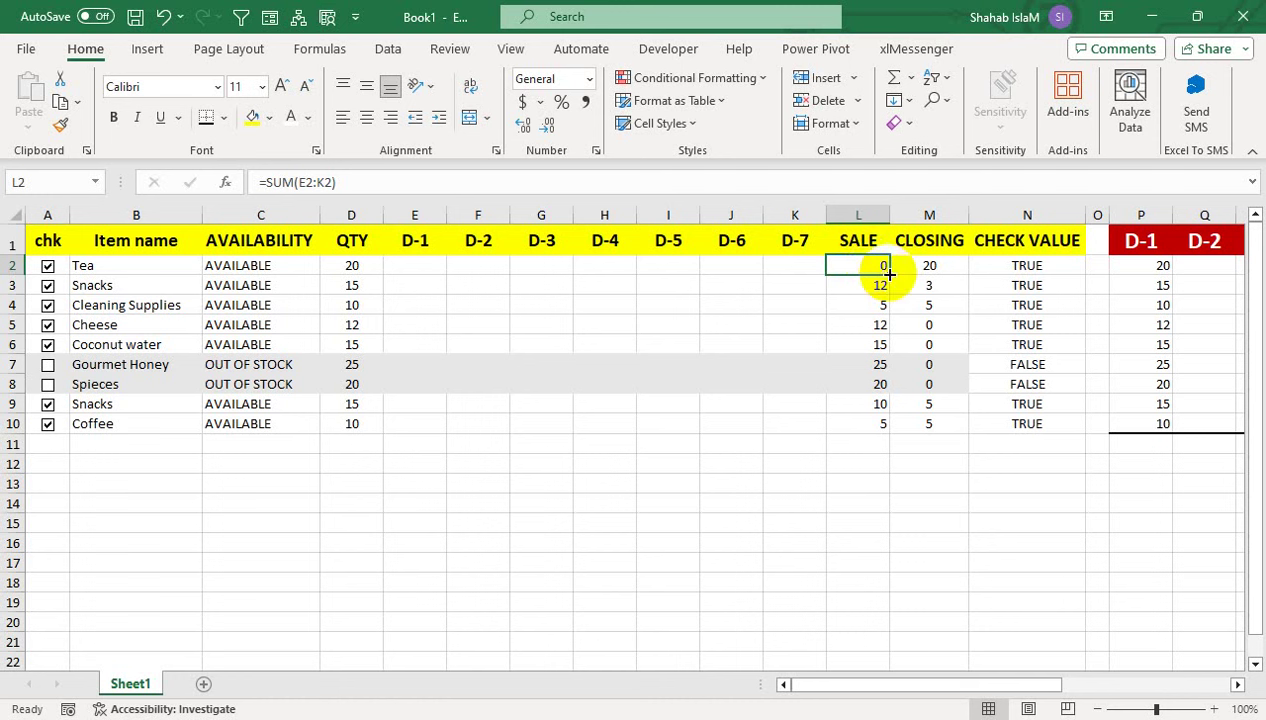
drag(889, 274, 869, 431)
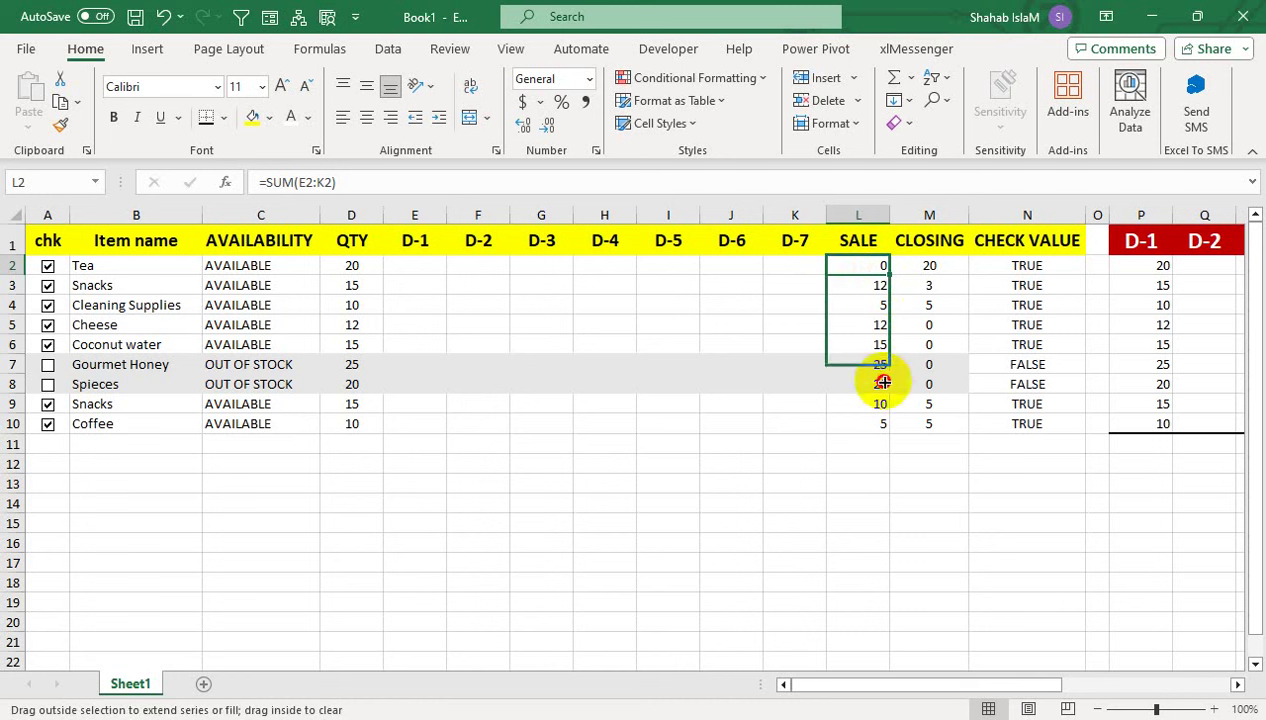
Enter a D-1 sale of 20 for Tea in E2
click(401, 263)
text(20)
key(Return)
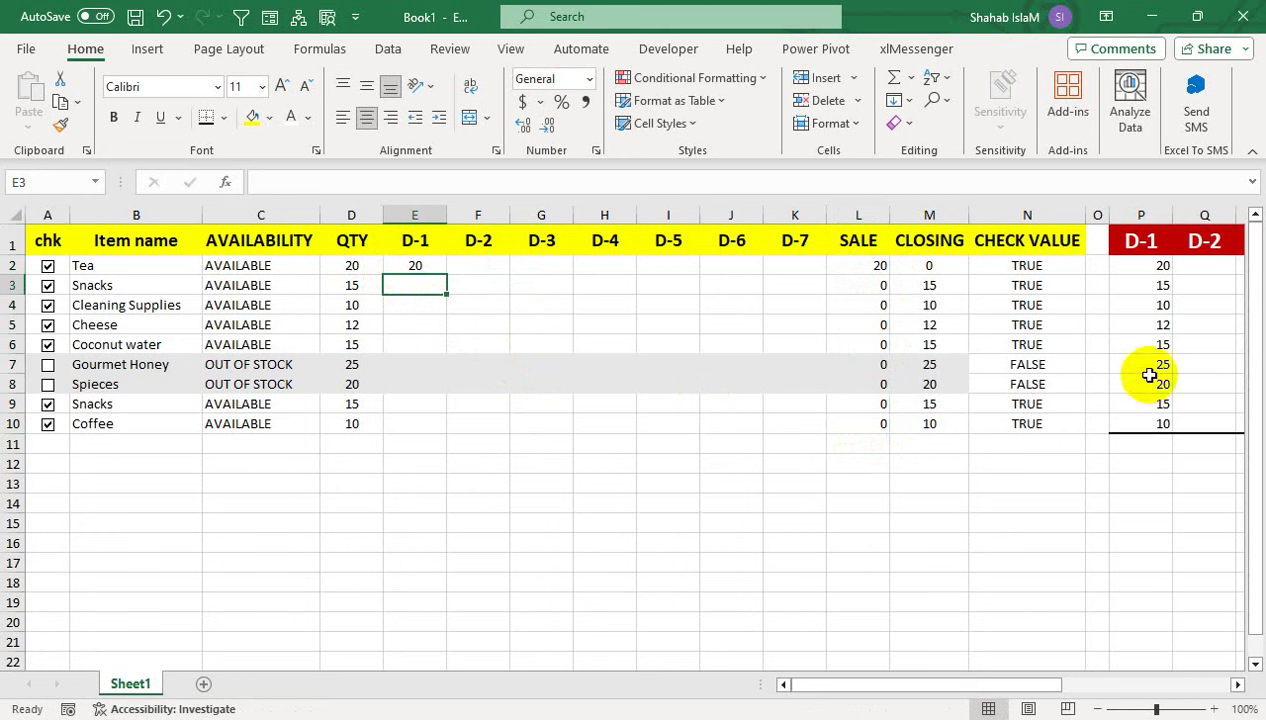
Mark Tea as out of stock and zoom the sheet out to 91%
click(47, 266)
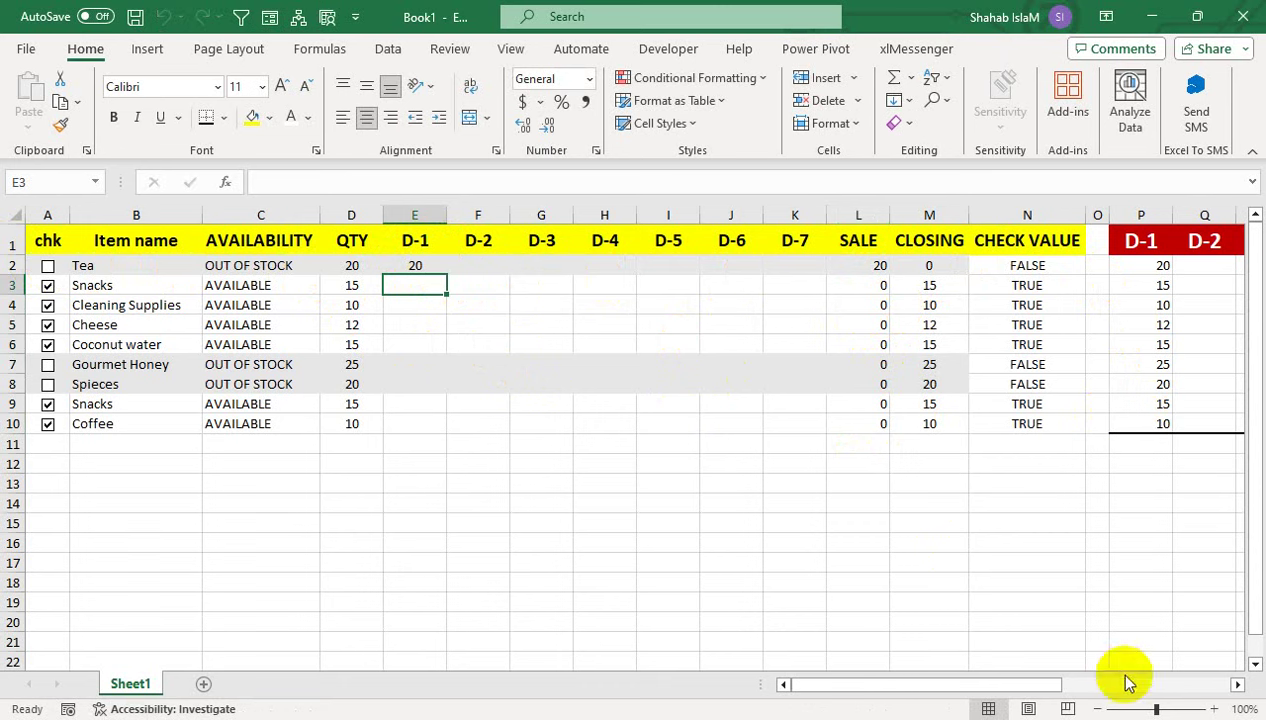
click(1148, 709)
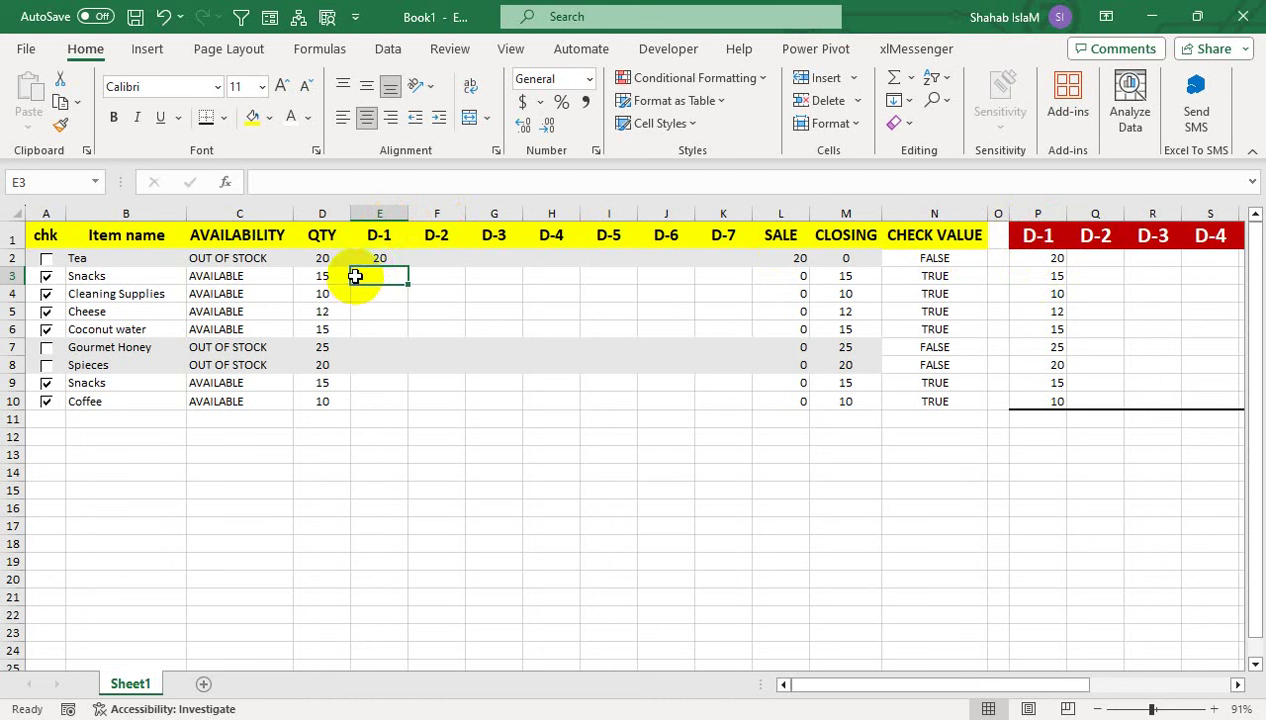
click(385, 238)
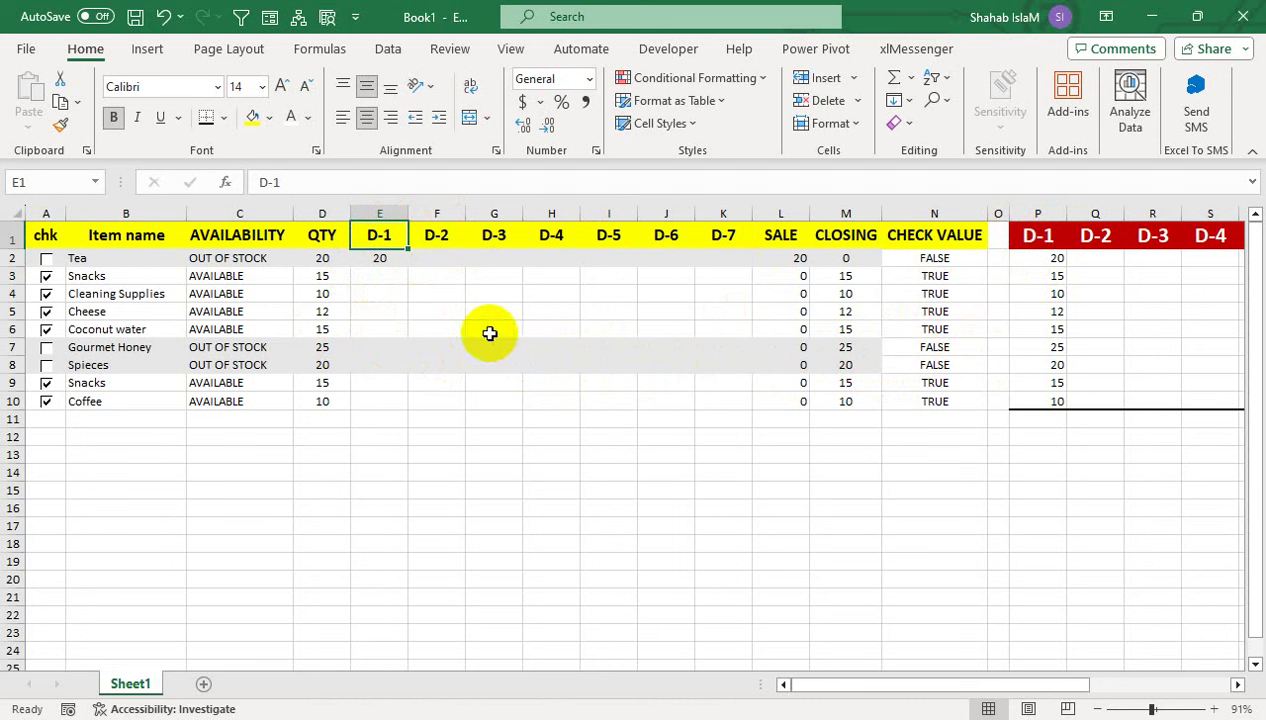
Enter D-1 sales of 25 for Gourmet Honey (E7) and 20 for Spieces (E8)
click(376, 348)
text(25)
key(Return)
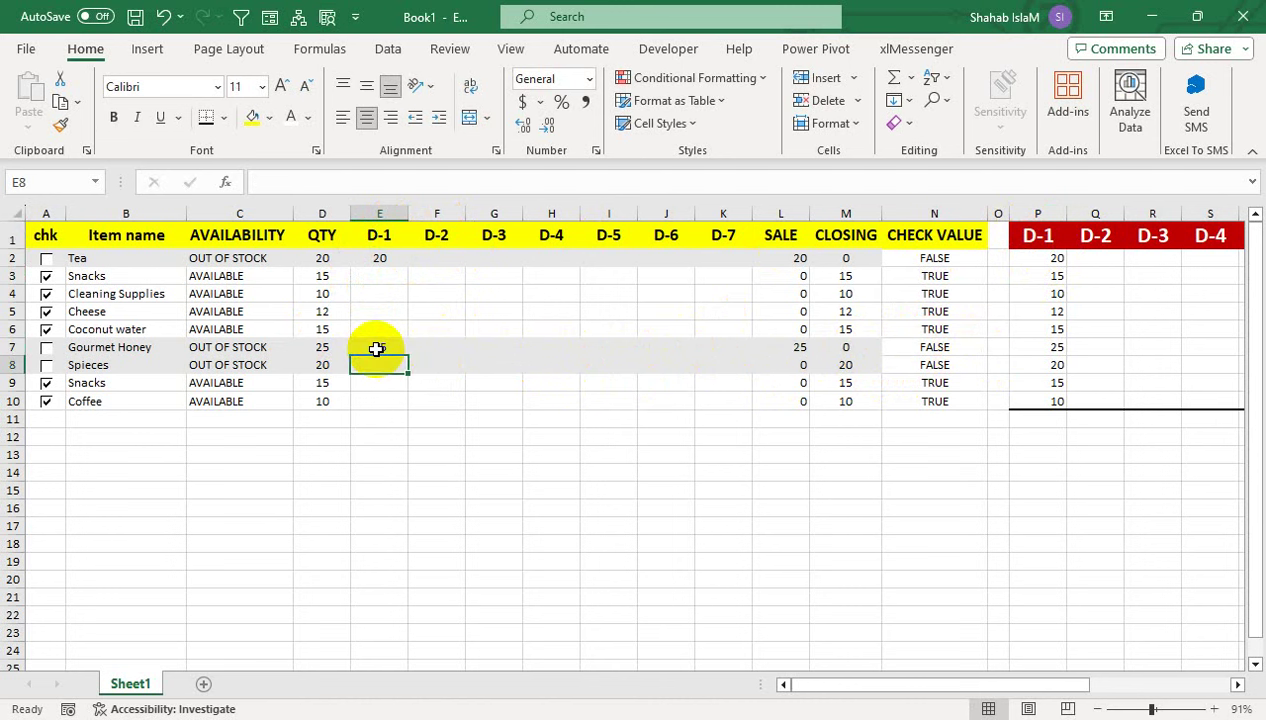
text(20)
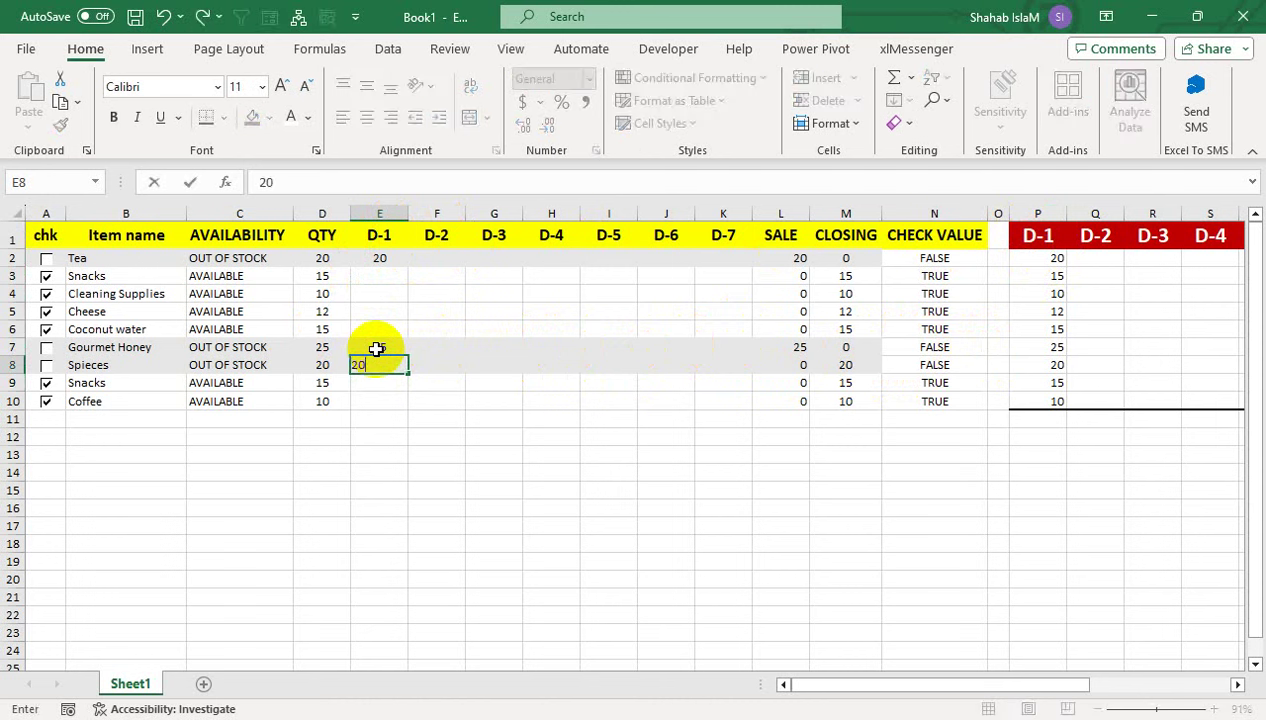
key(Return)
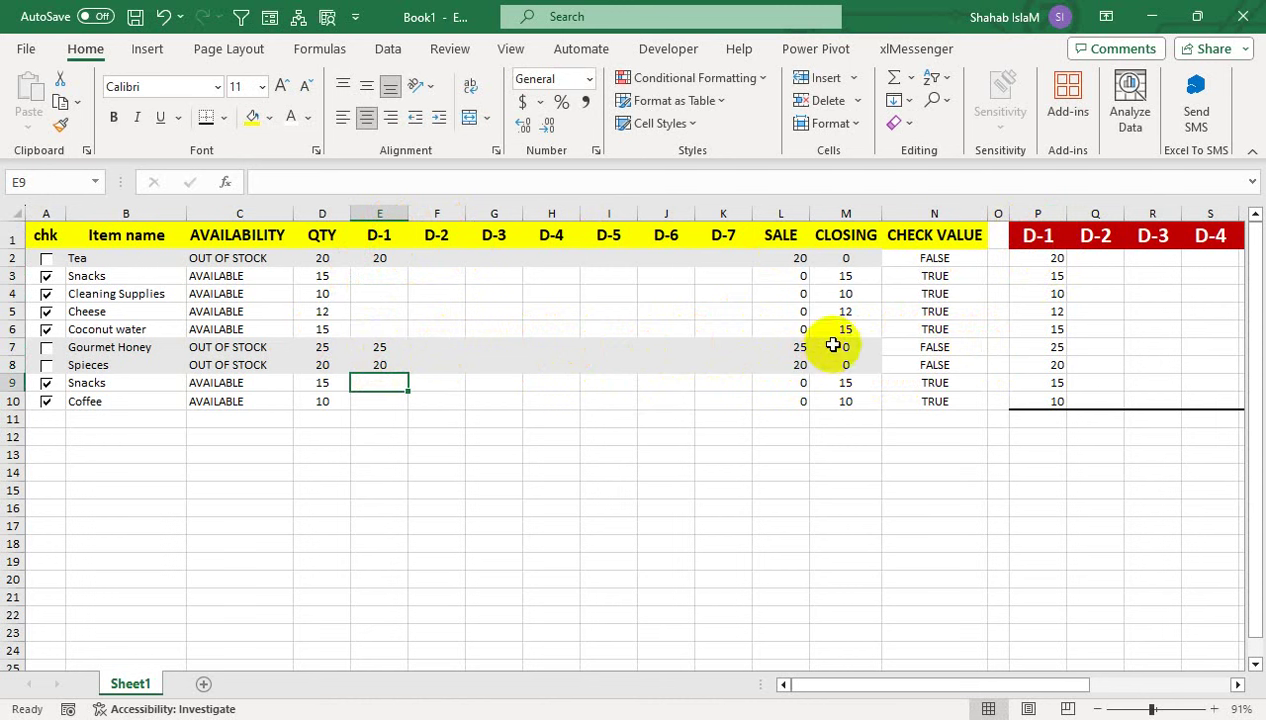
Enter 25 in Q7 to raise Gourmet Honey's QTY to 50
click(1088, 314)
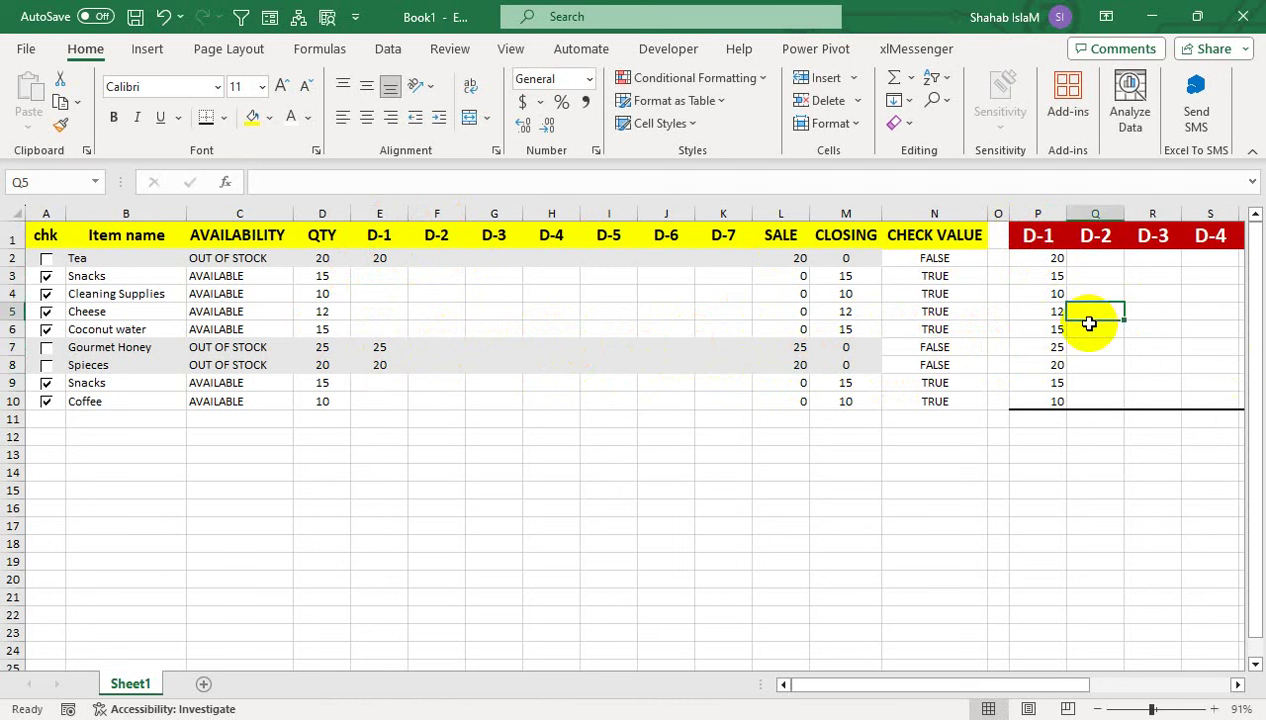
key(Down)
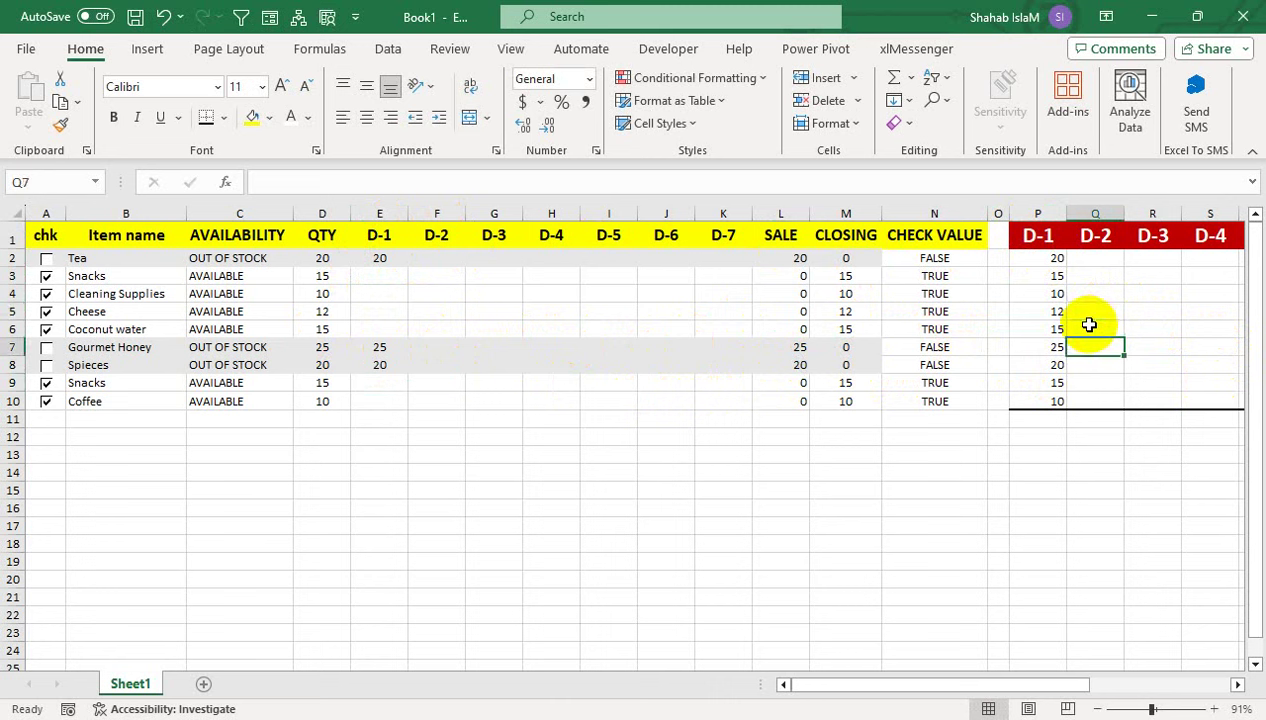
text(25)
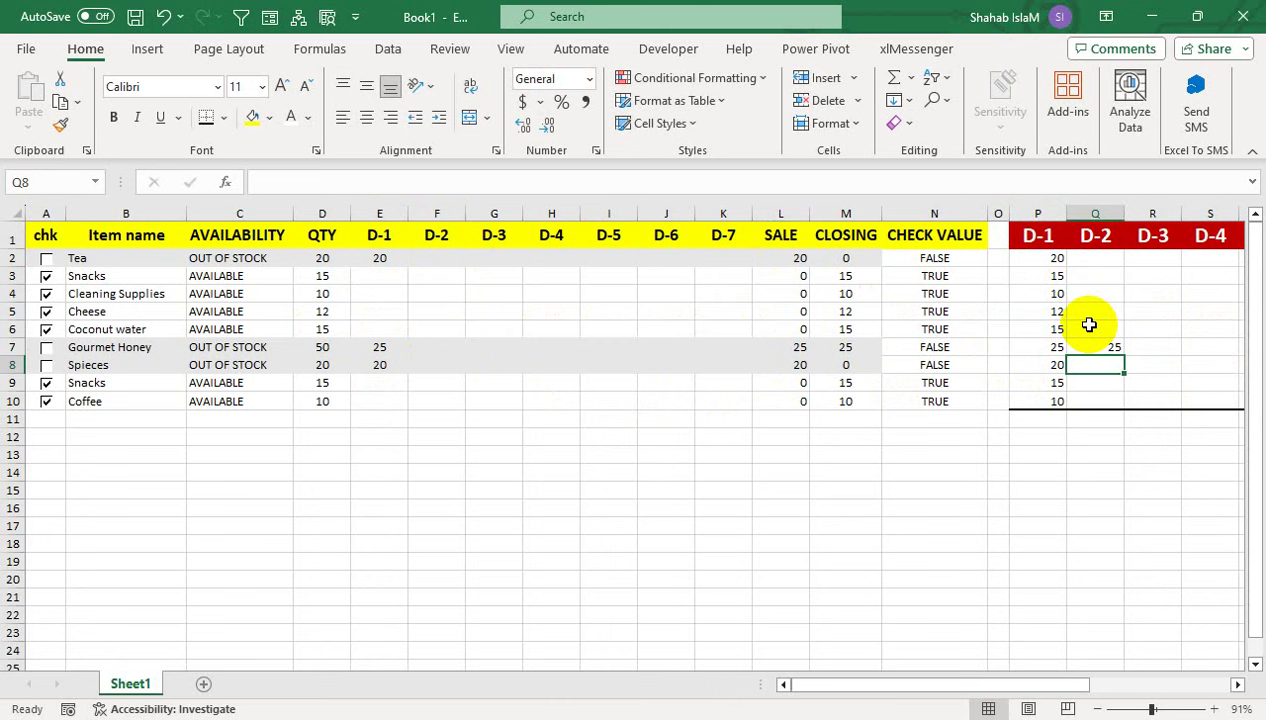
click(310, 349)
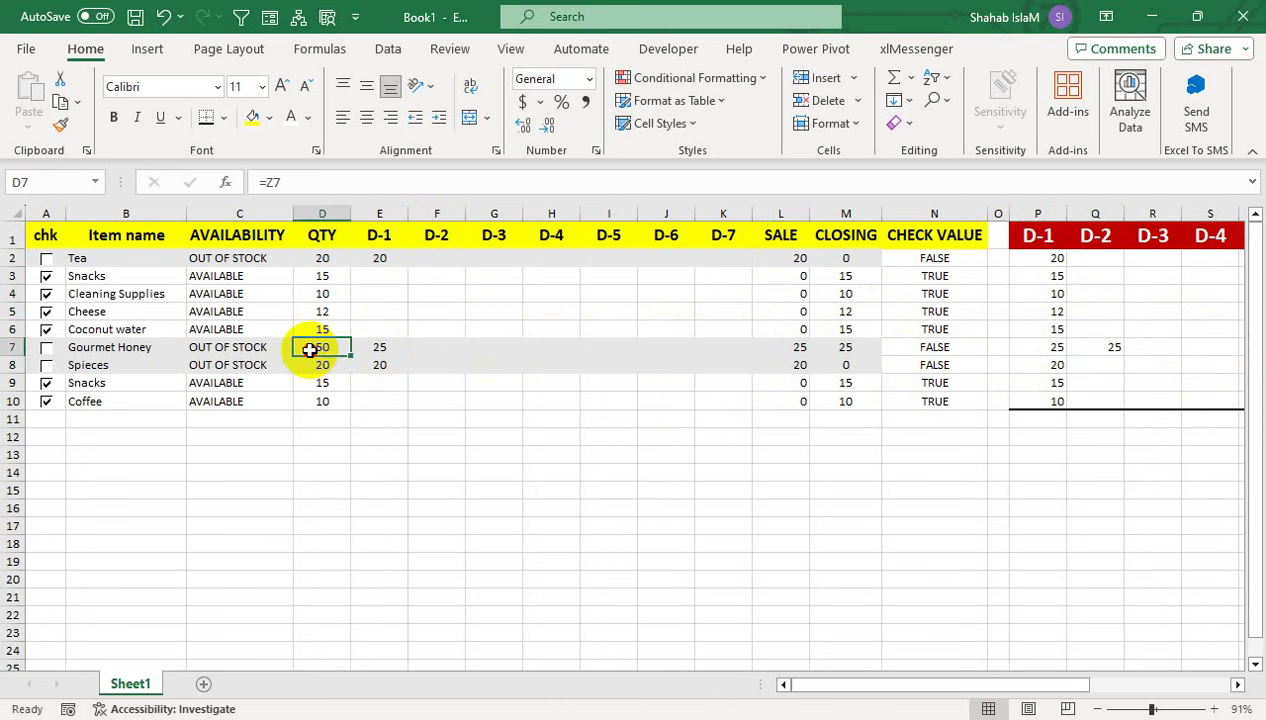
Record a D-2 sale of 25 for Gourmet Honey and leave it marked out of stock
click(47, 351)
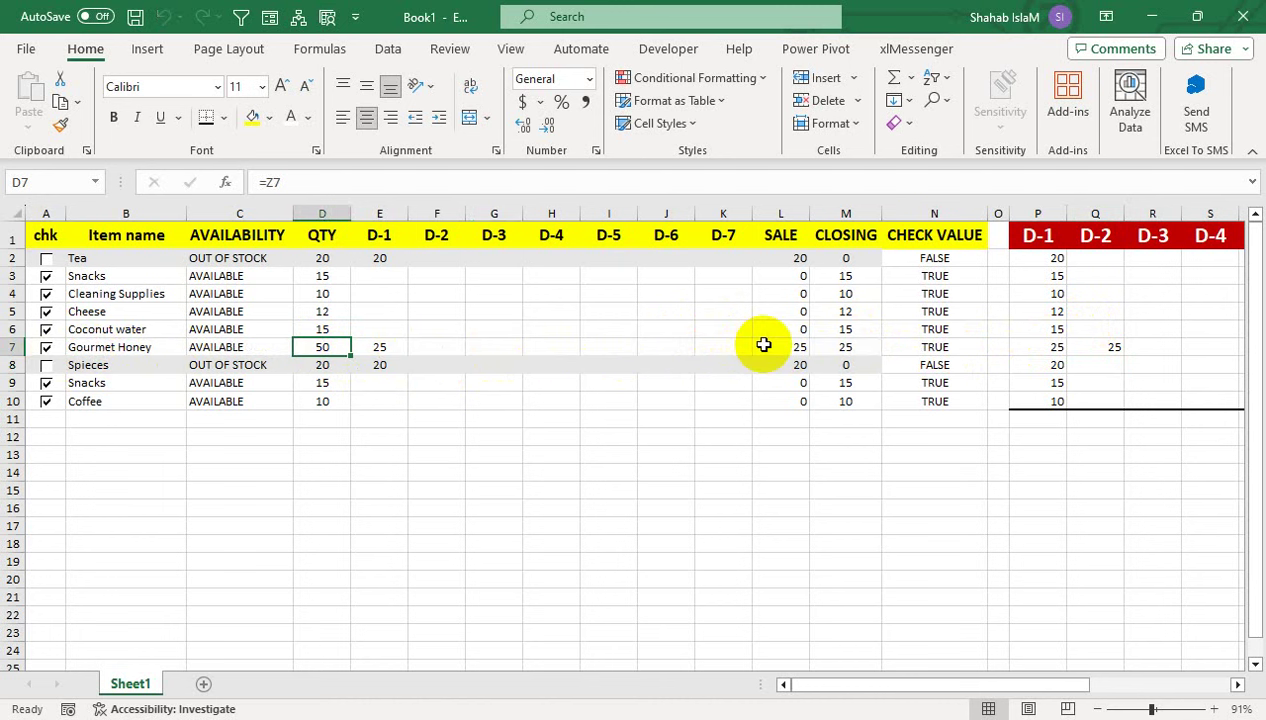
click(444, 350)
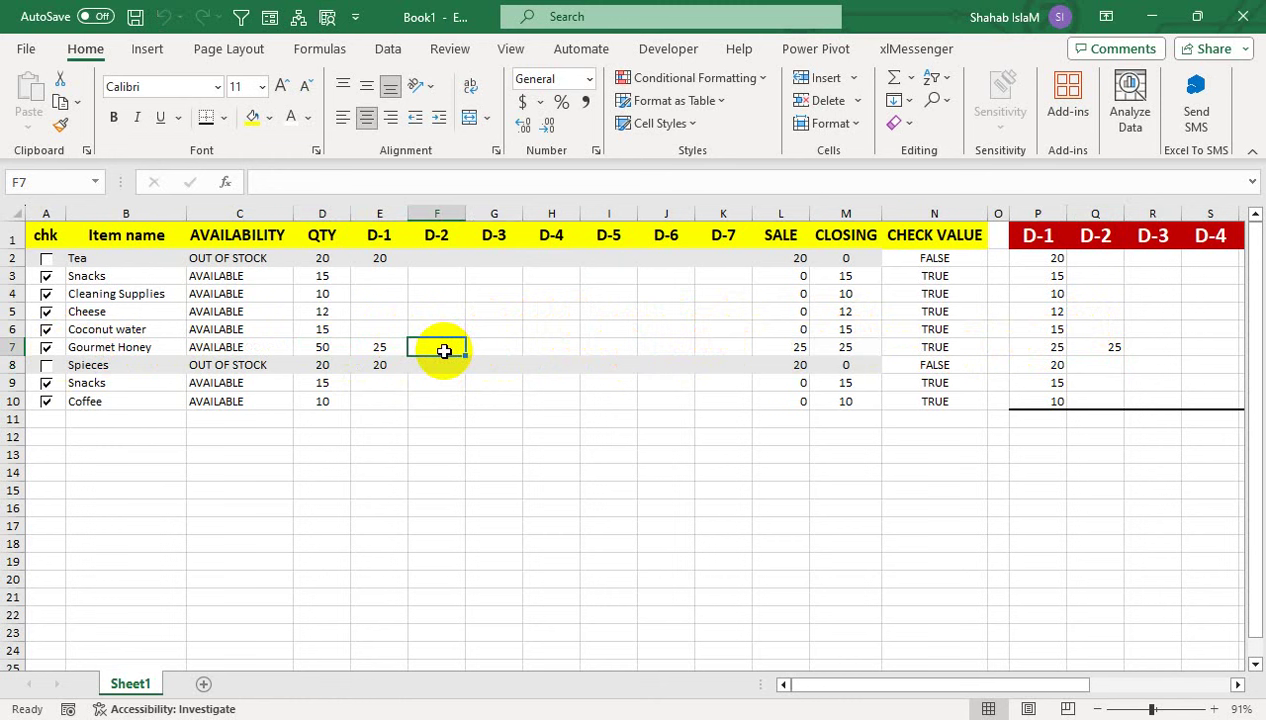
text(25)
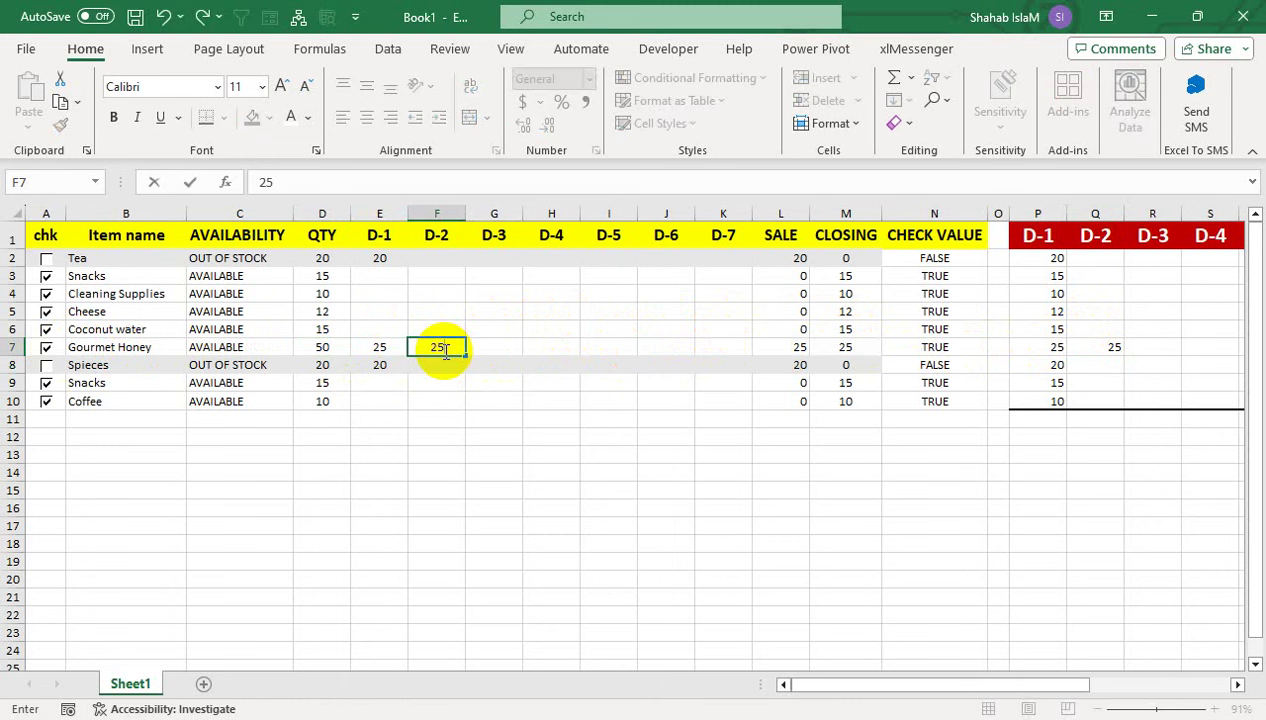
key(Return)
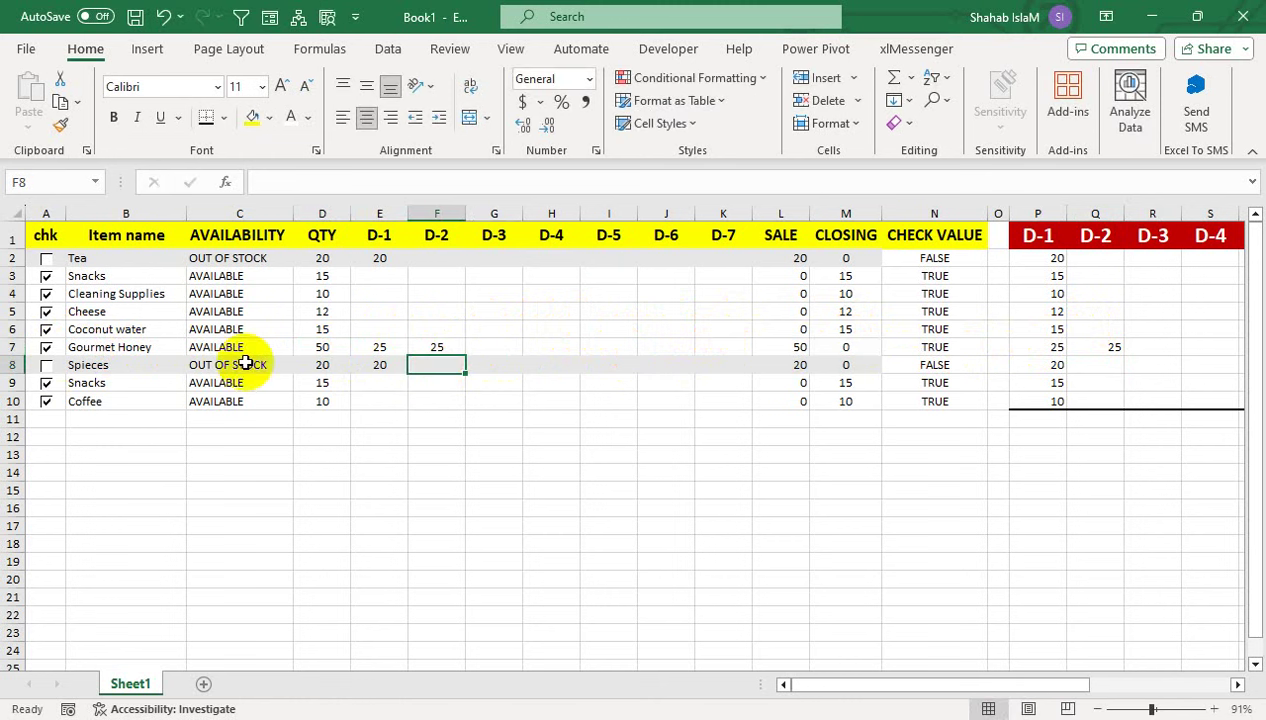
click(44, 347)
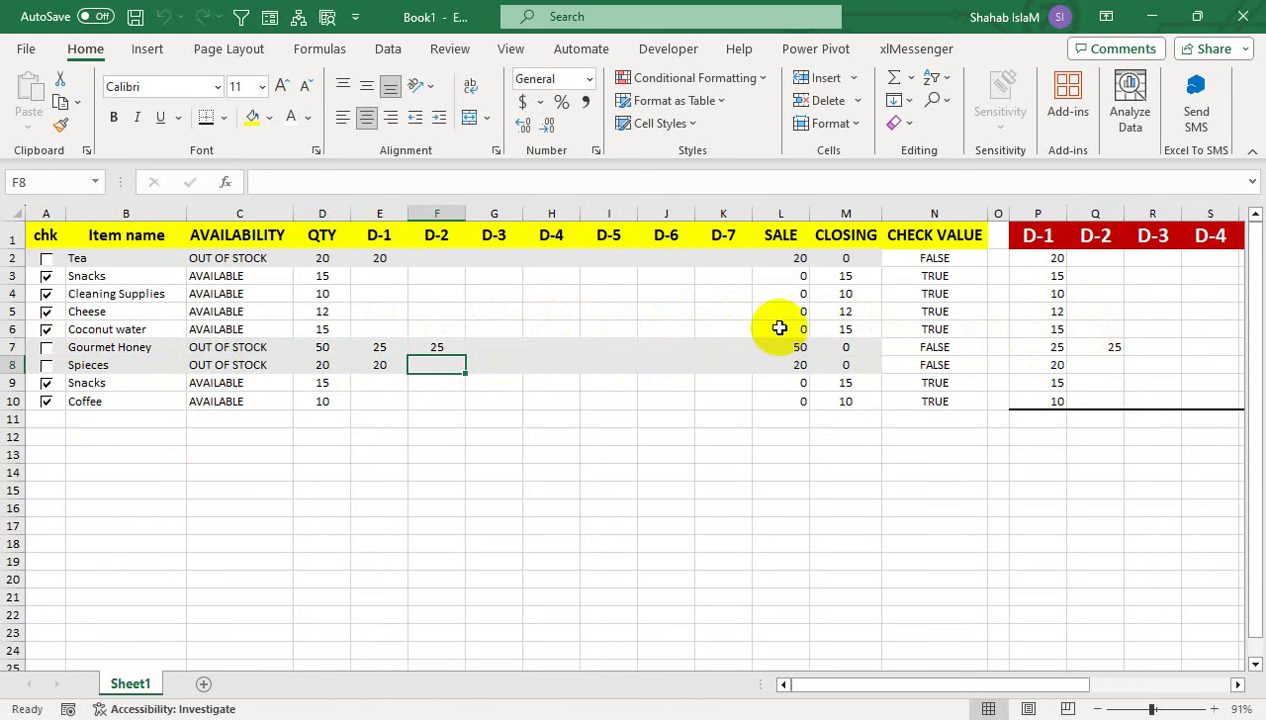
Group columns G:K (D-3 to D-7) with Data > Outline > Group
click(503, 212)
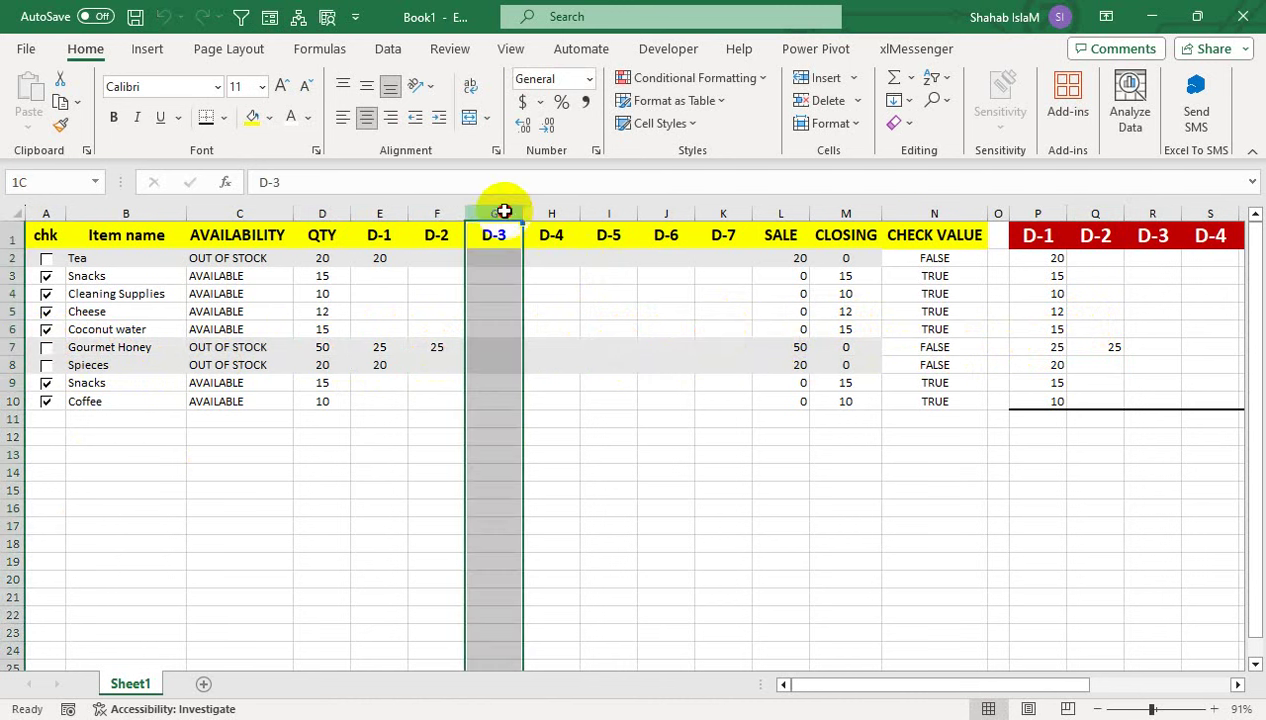
drag(503, 212, 725, 213)
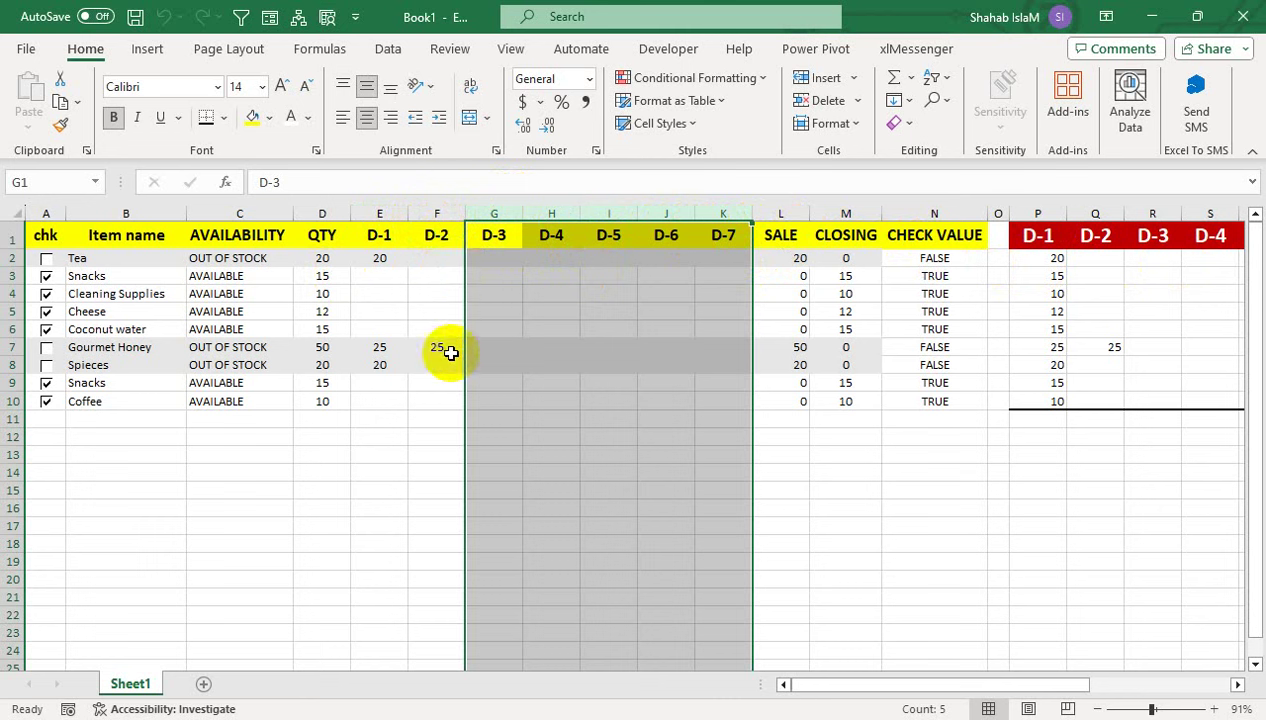
drag(723, 213, 505, 213)
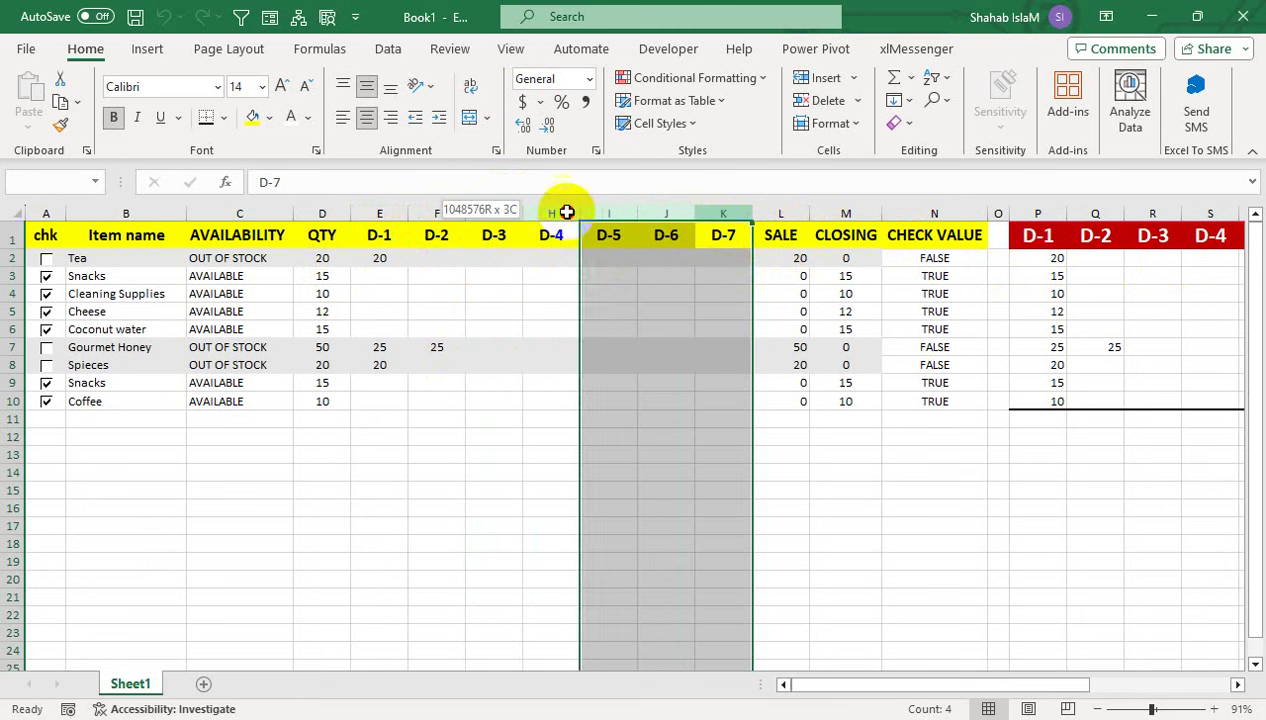
click(388, 49)
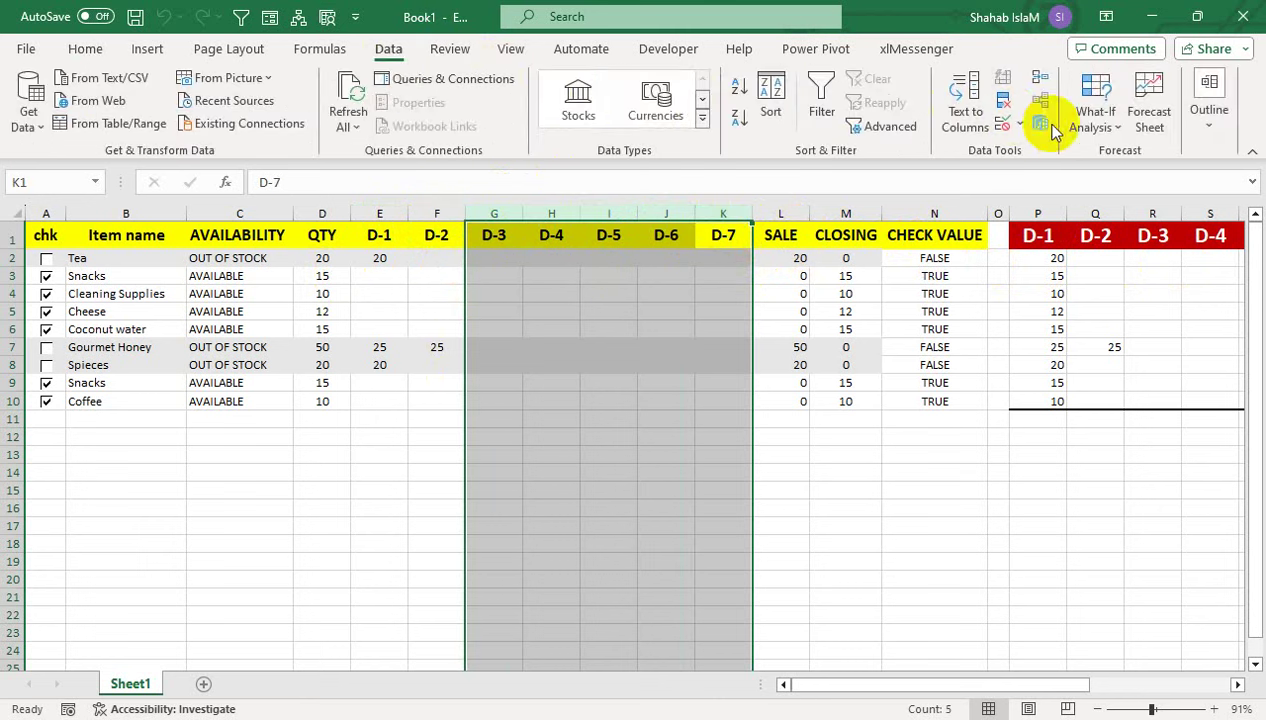
click(1206, 133)
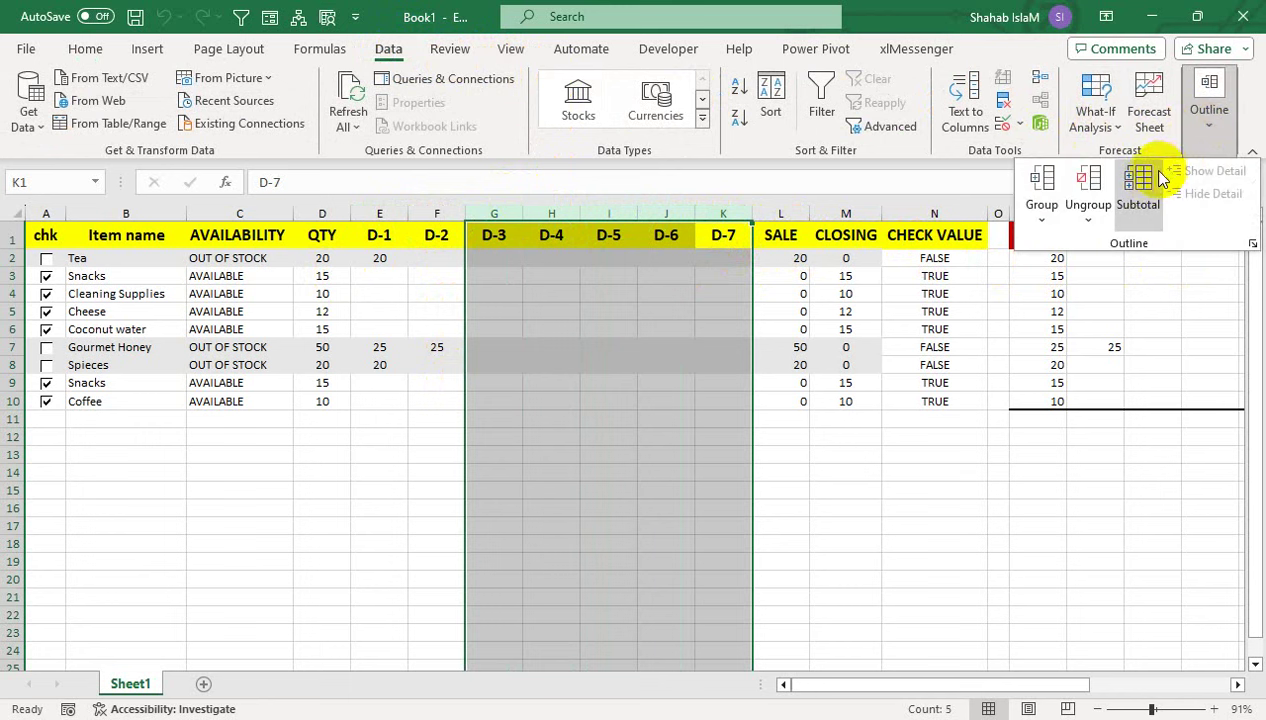
click(1055, 220)
click(1052, 247)
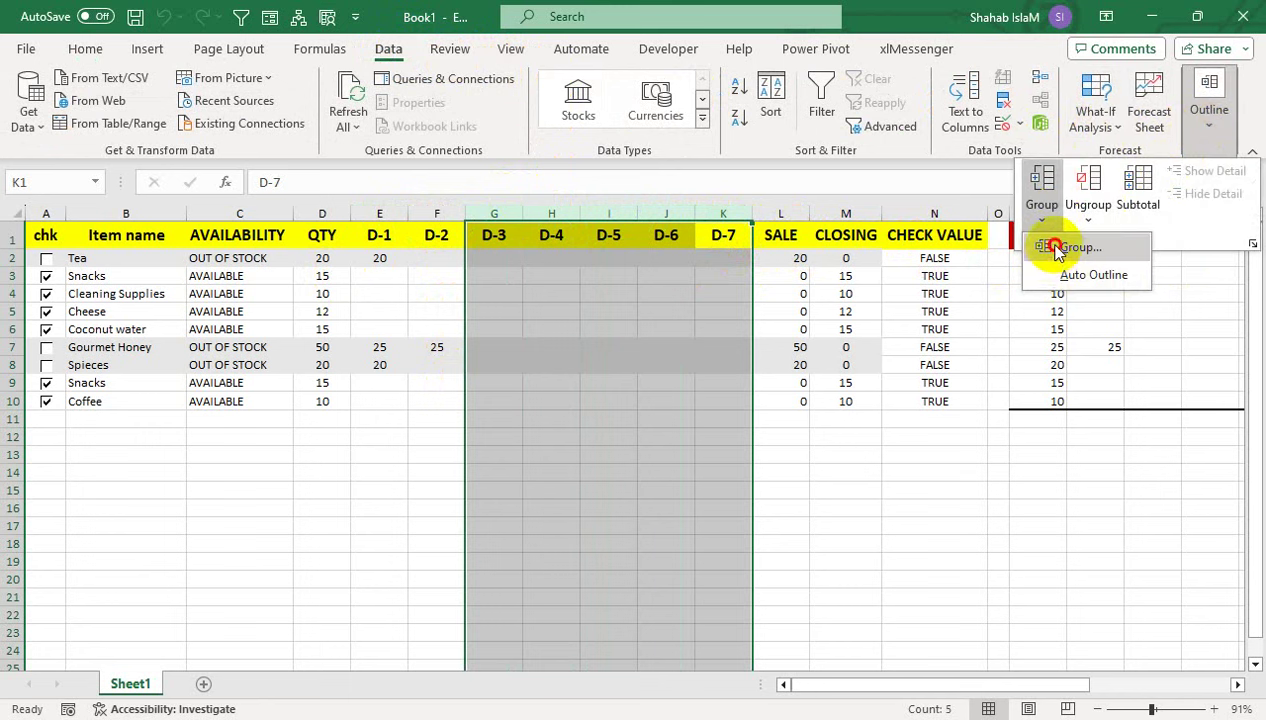
Collapse and expand the D-3 to D-7 group, leaving it collapsed
click(779, 214)
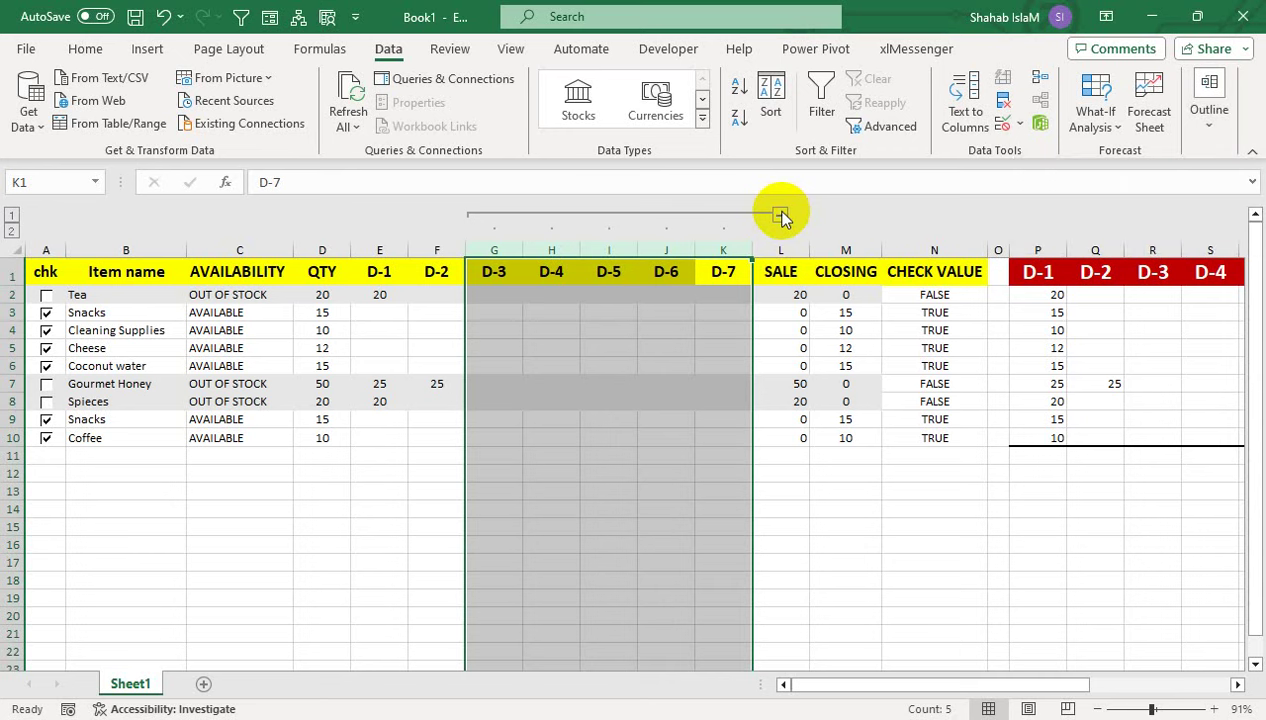
click(779, 214)
click(558, 365)
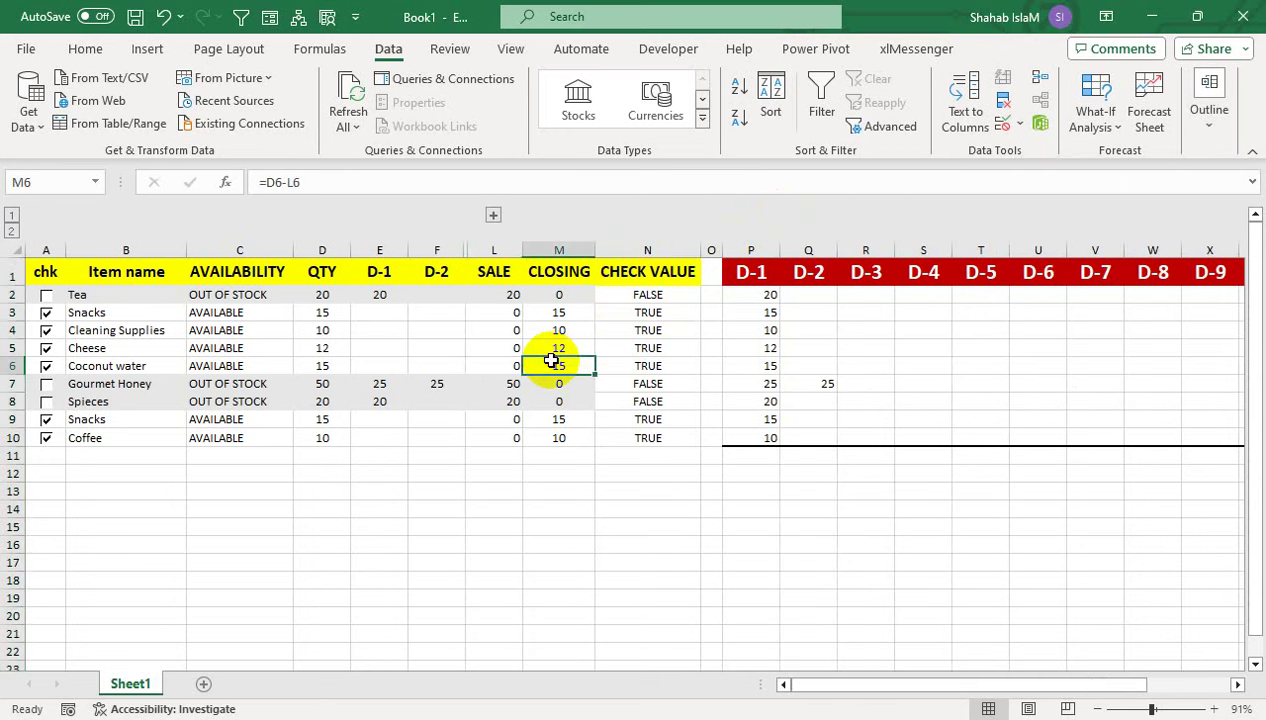
click(493, 215)
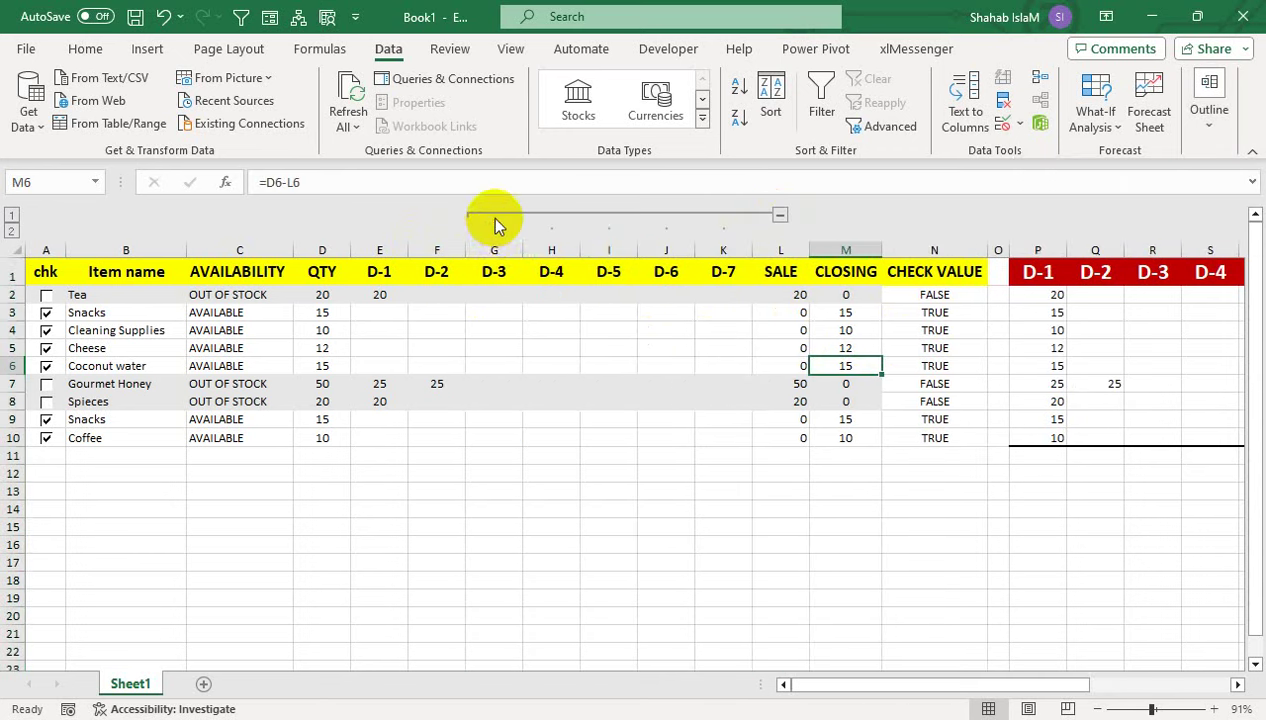
click(777, 215)
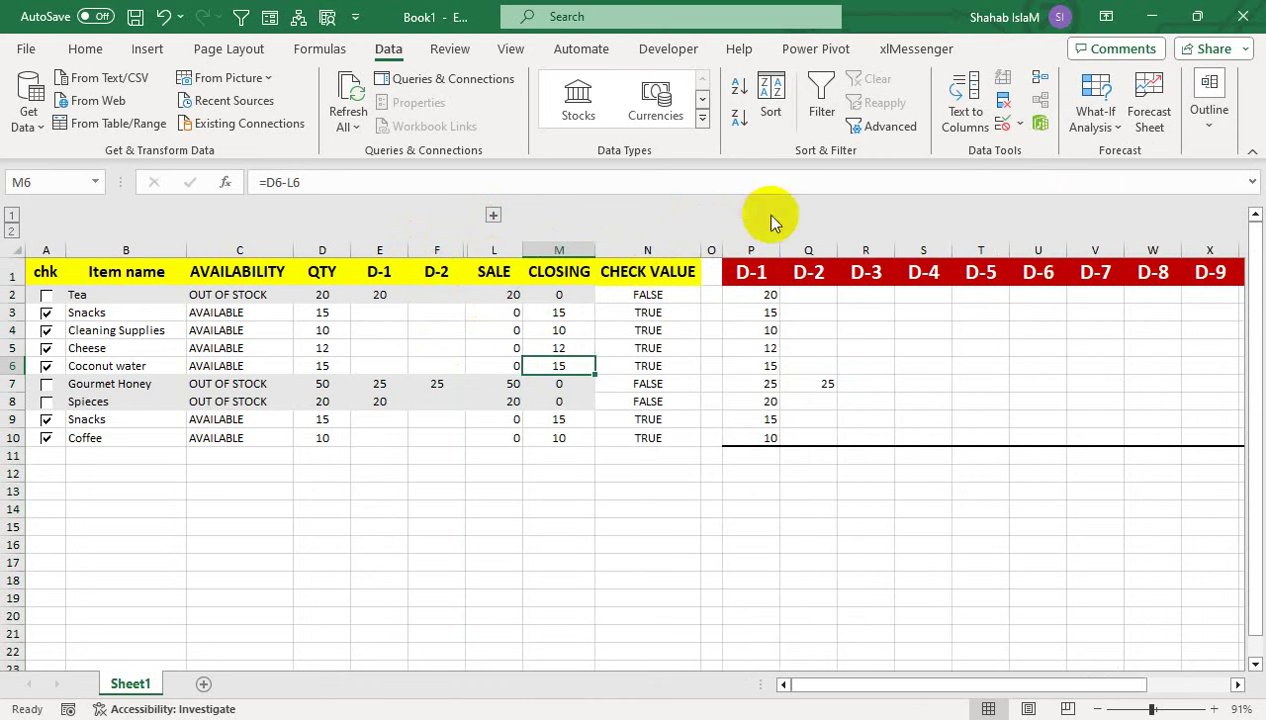
click(436, 365)
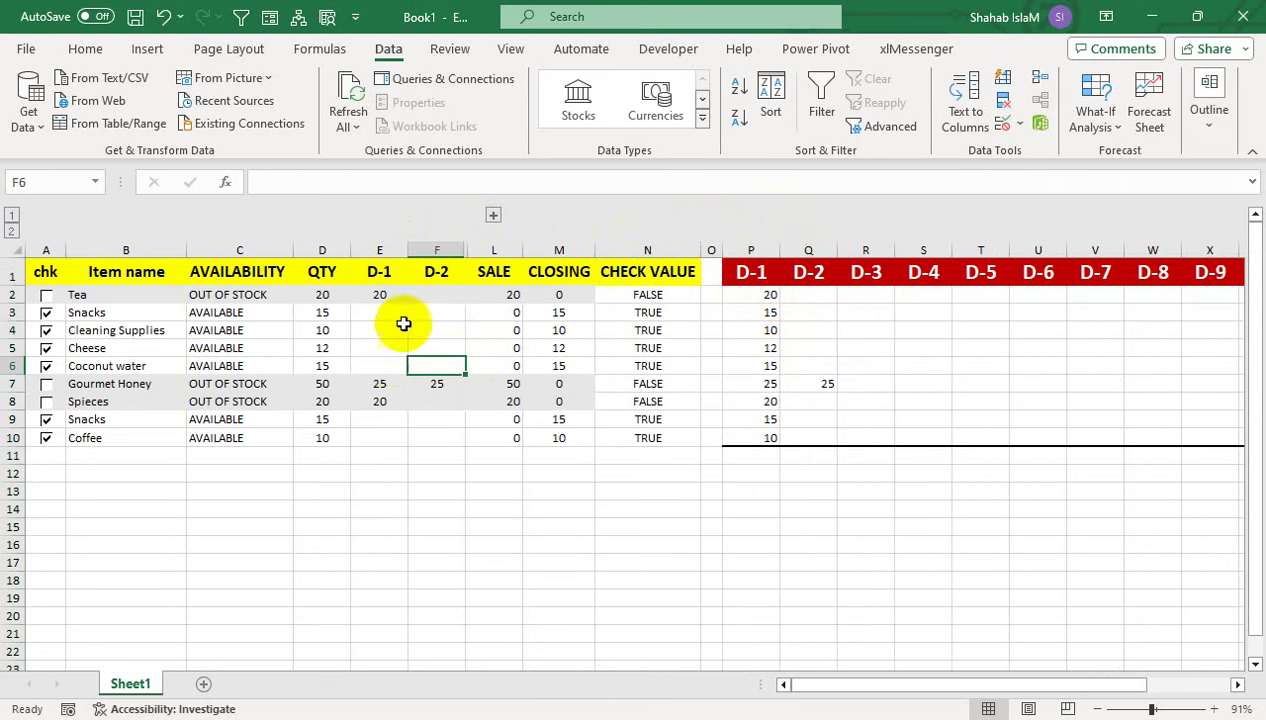
Expand the D-3 to D-7 group and clear the column outline
click(493, 217)
click(1200, 108)
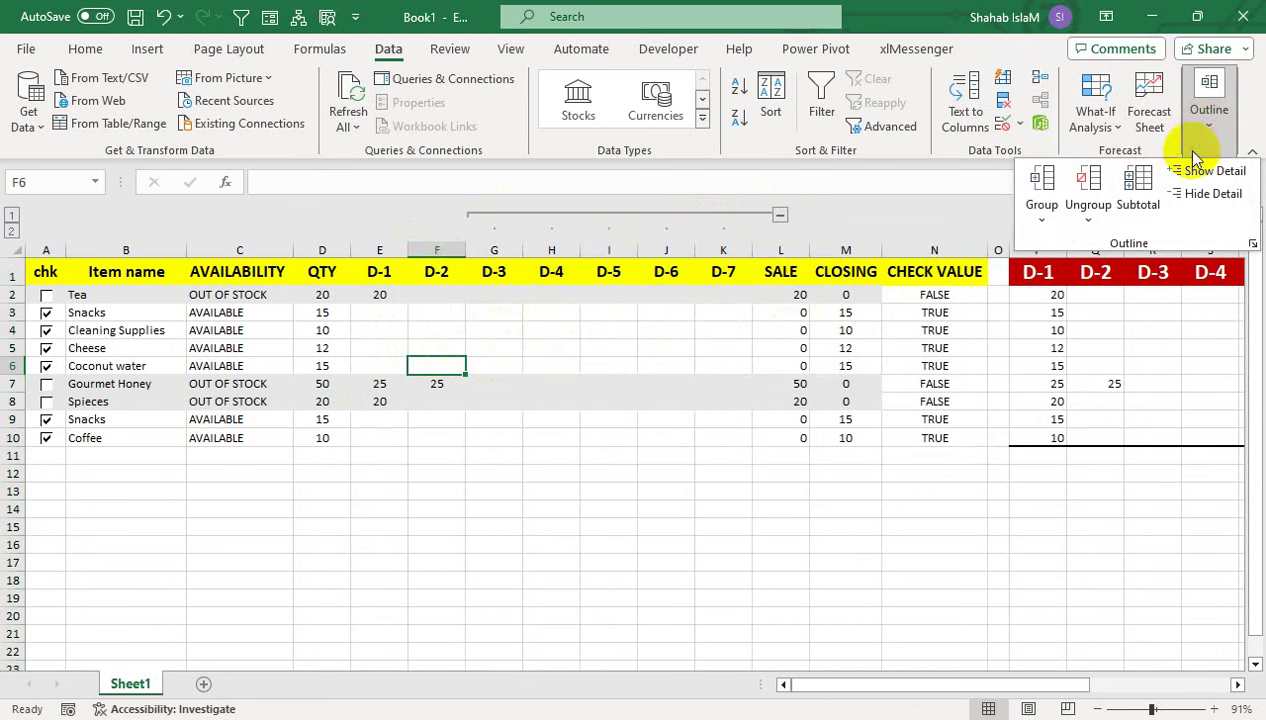
click(1053, 222)
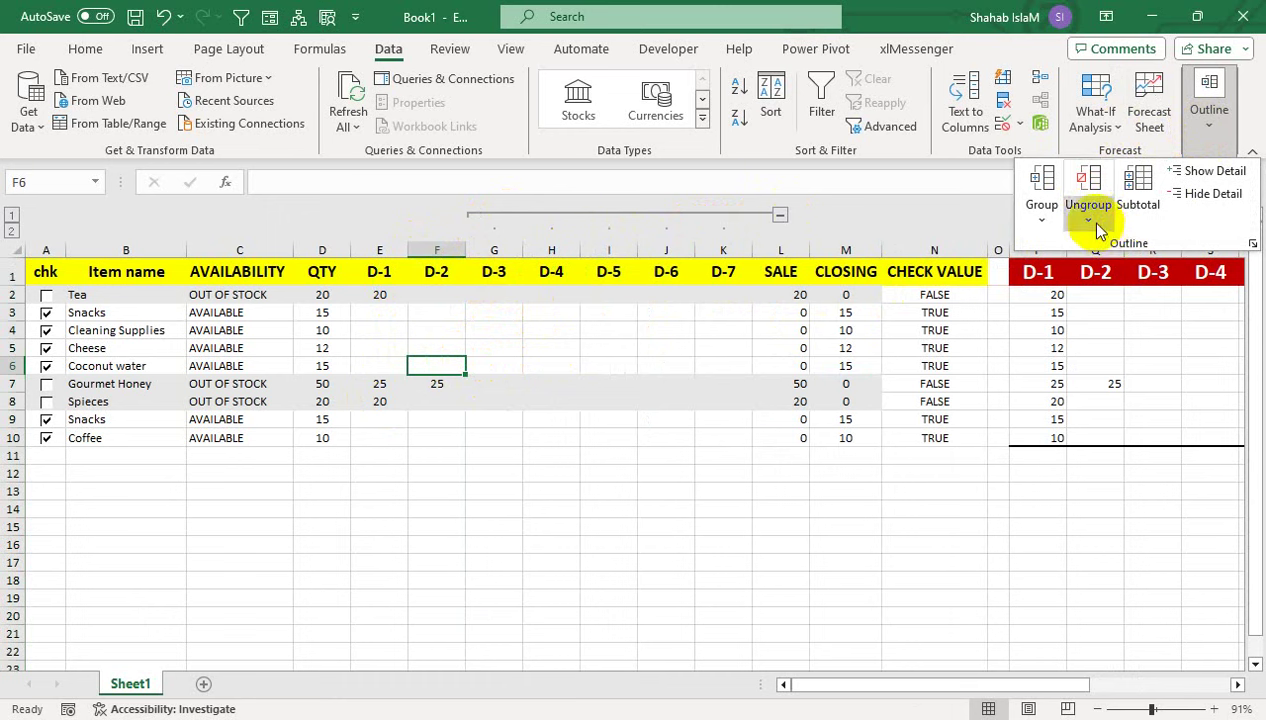
click(1095, 225)
click(1075, 271)
click(545, 315)
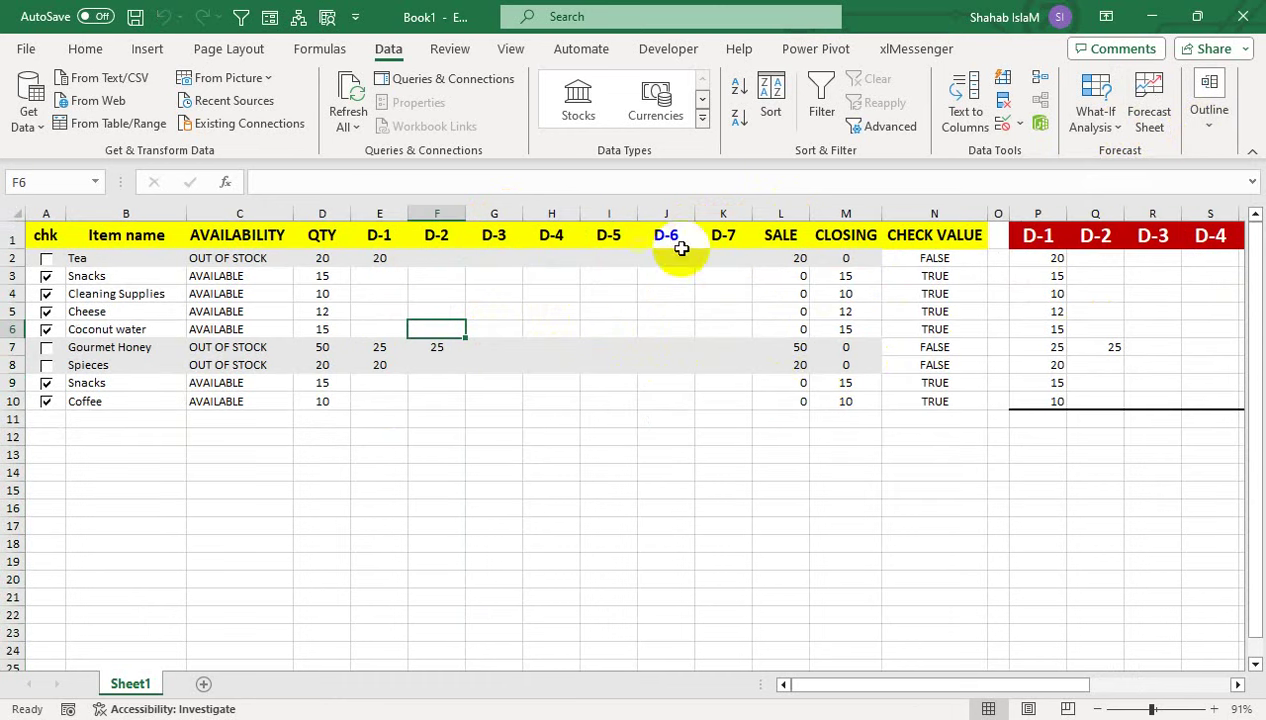
drag(720, 213, 445, 214)
Hide the D-2 to D-7 columns, then unhide them again
right_click(445, 218)
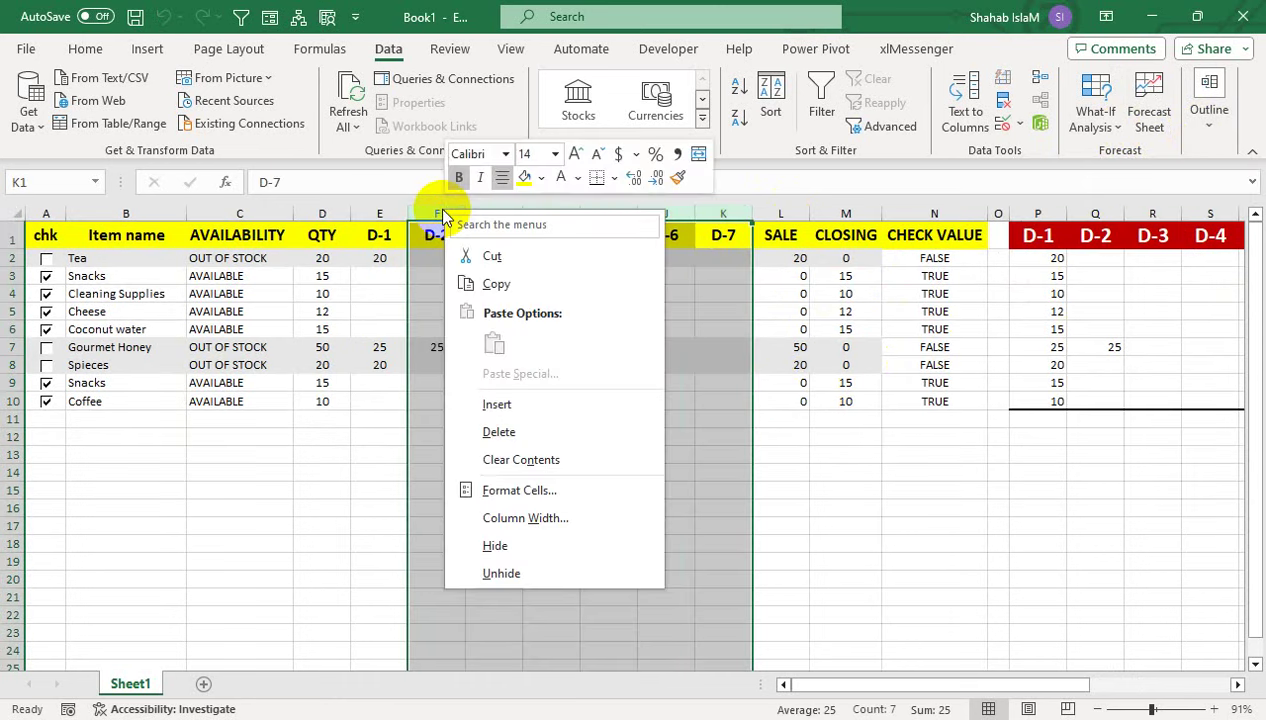
click(495, 545)
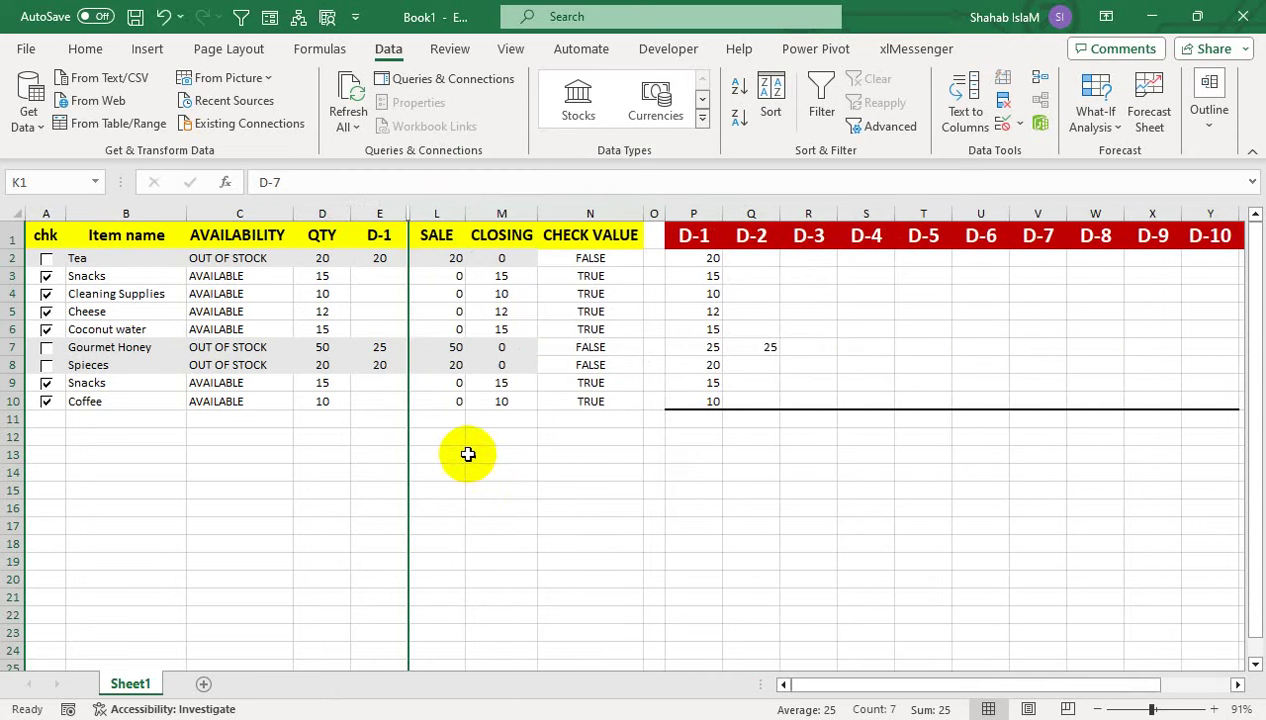
drag(384, 212, 423, 212)
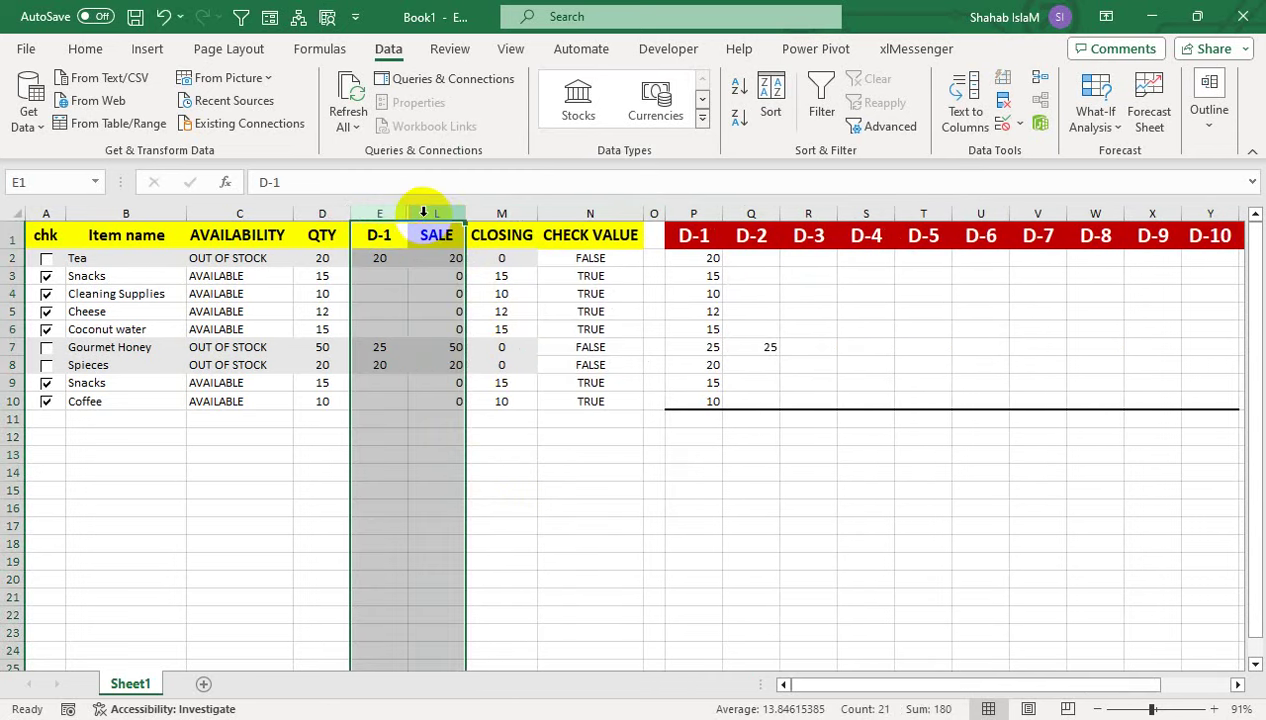
right_click(423, 212)
click(468, 582)
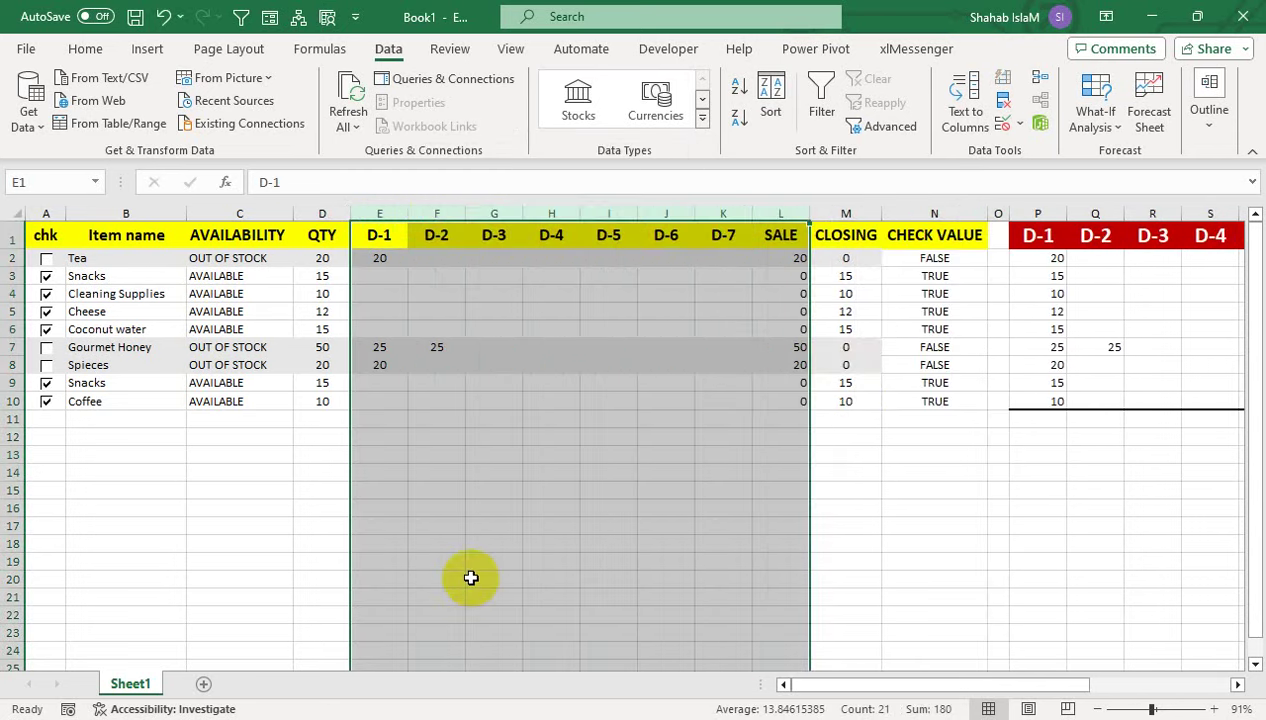
Delete the seven D-1 to D-7 columns E:K
drag(733, 208, 435, 208)
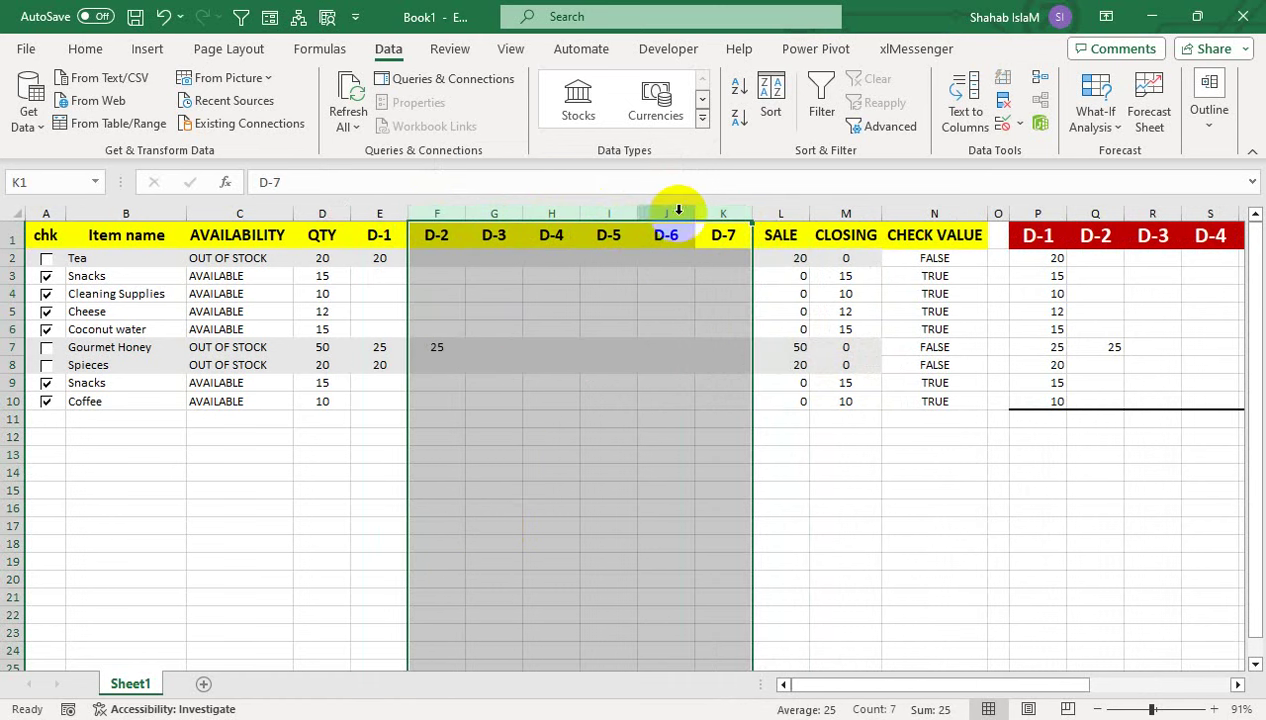
click(785, 259)
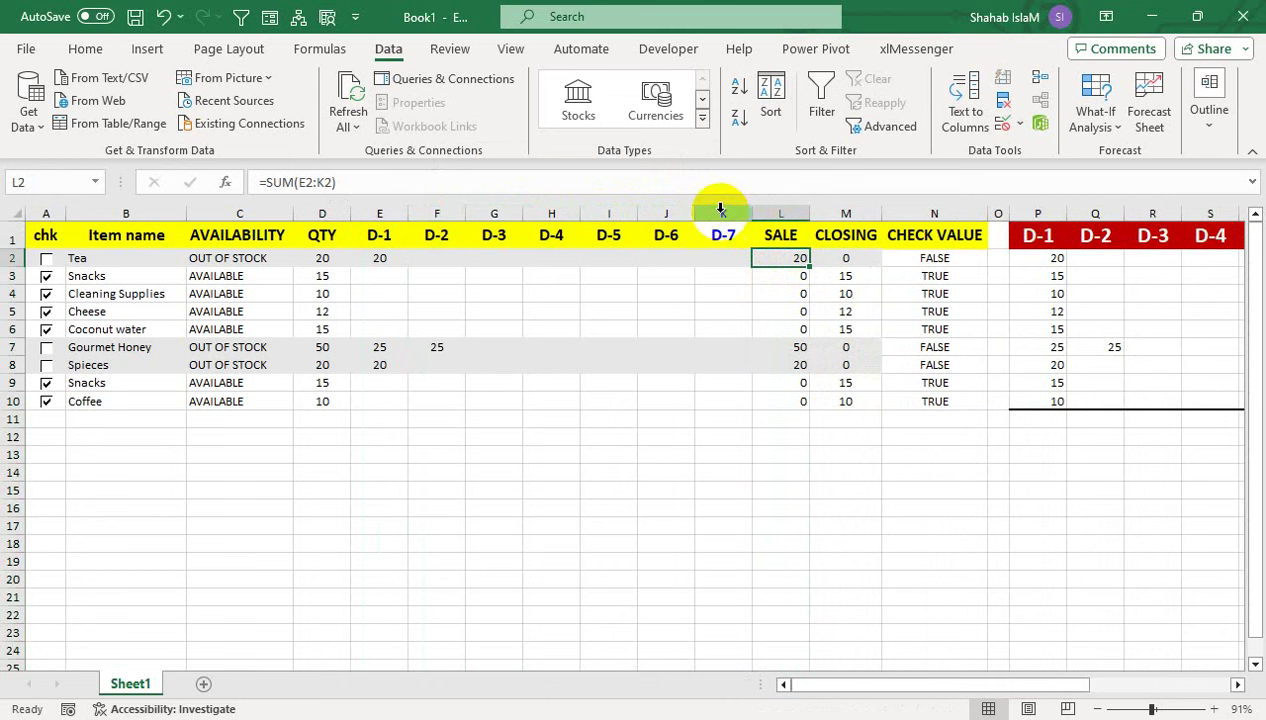
drag(720, 208, 396, 212)
right_click(385, 212)
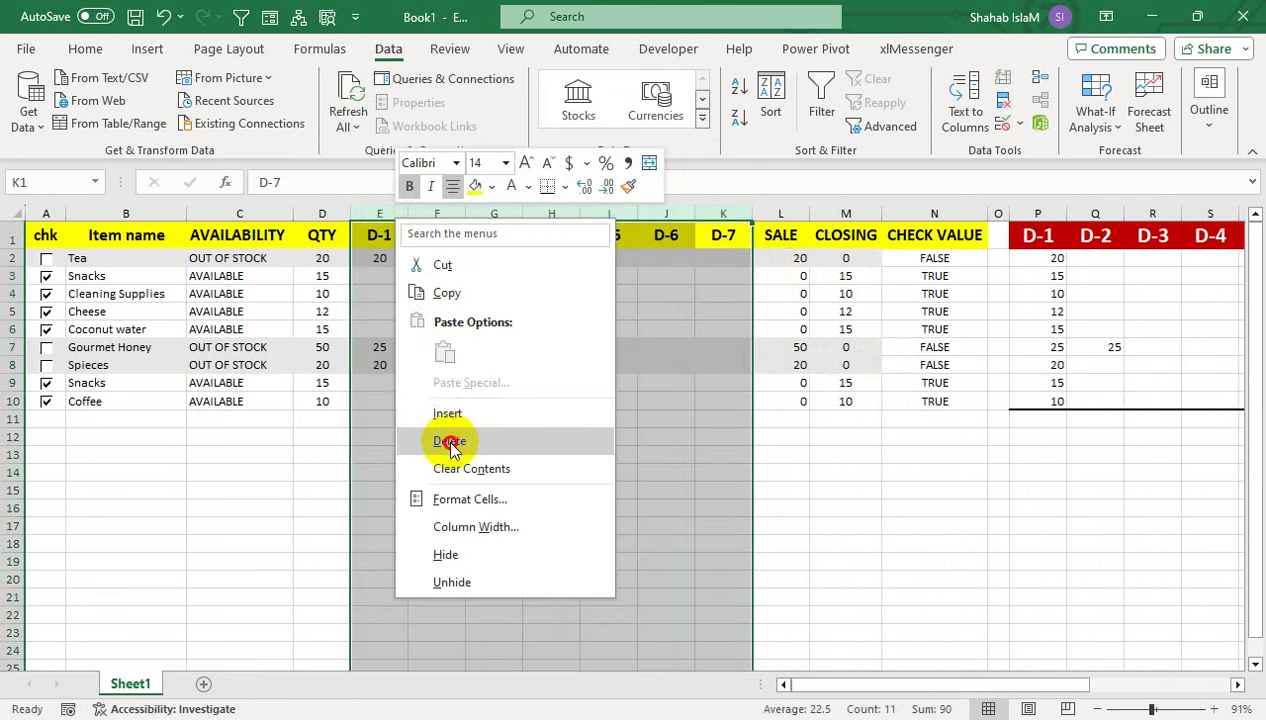
click(449, 441)
Enter SALE values of 15 for Tea and 10 for Snacks, and mark Tea available
click(383, 259)
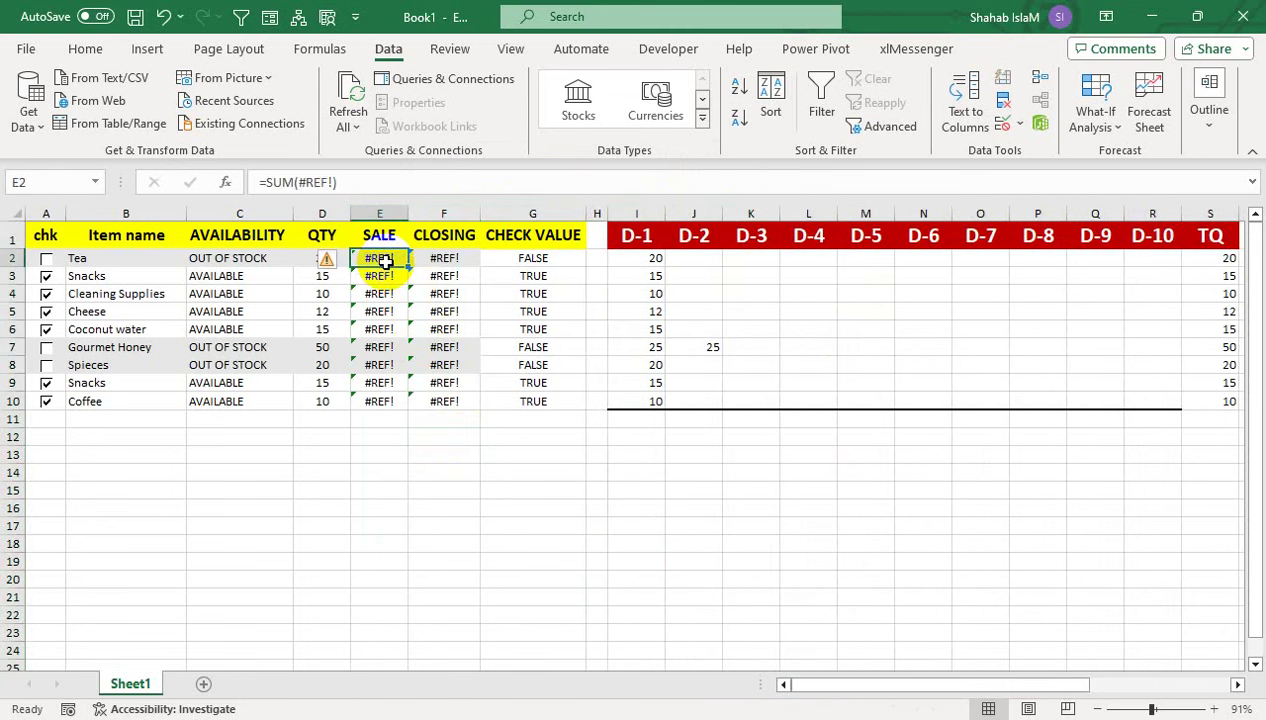
drag(387, 259, 385, 277)
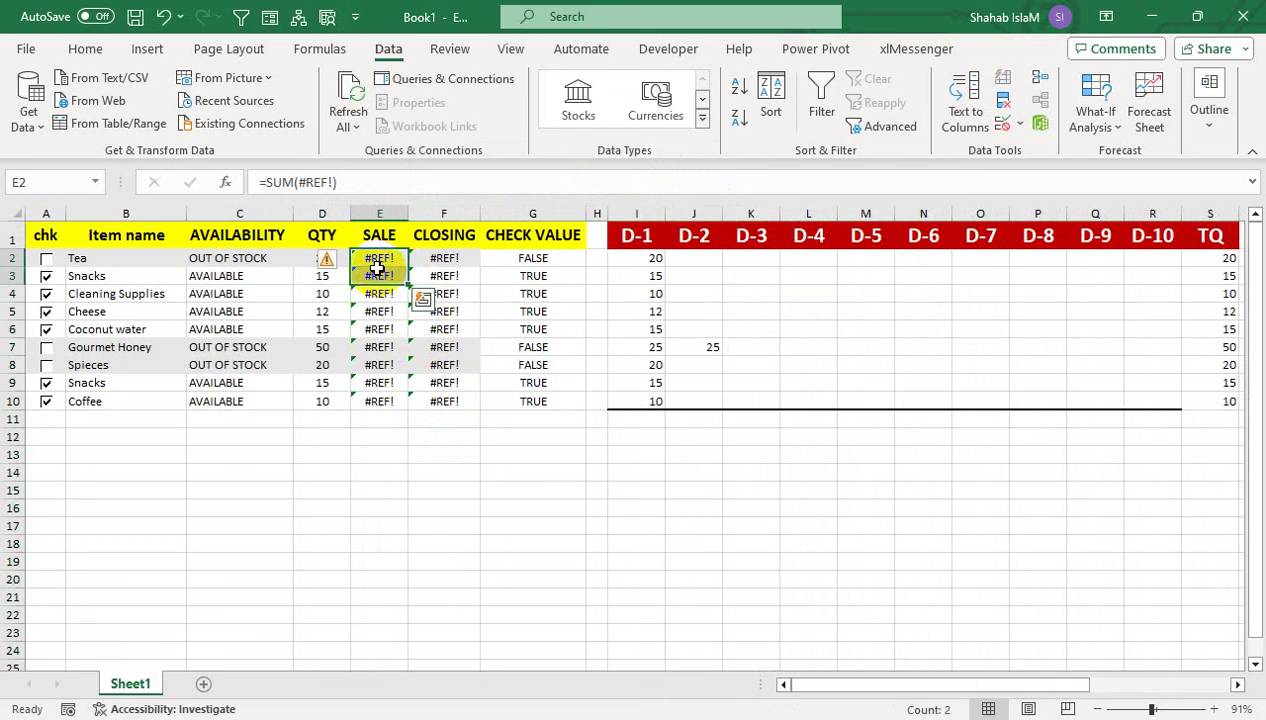
text(2)
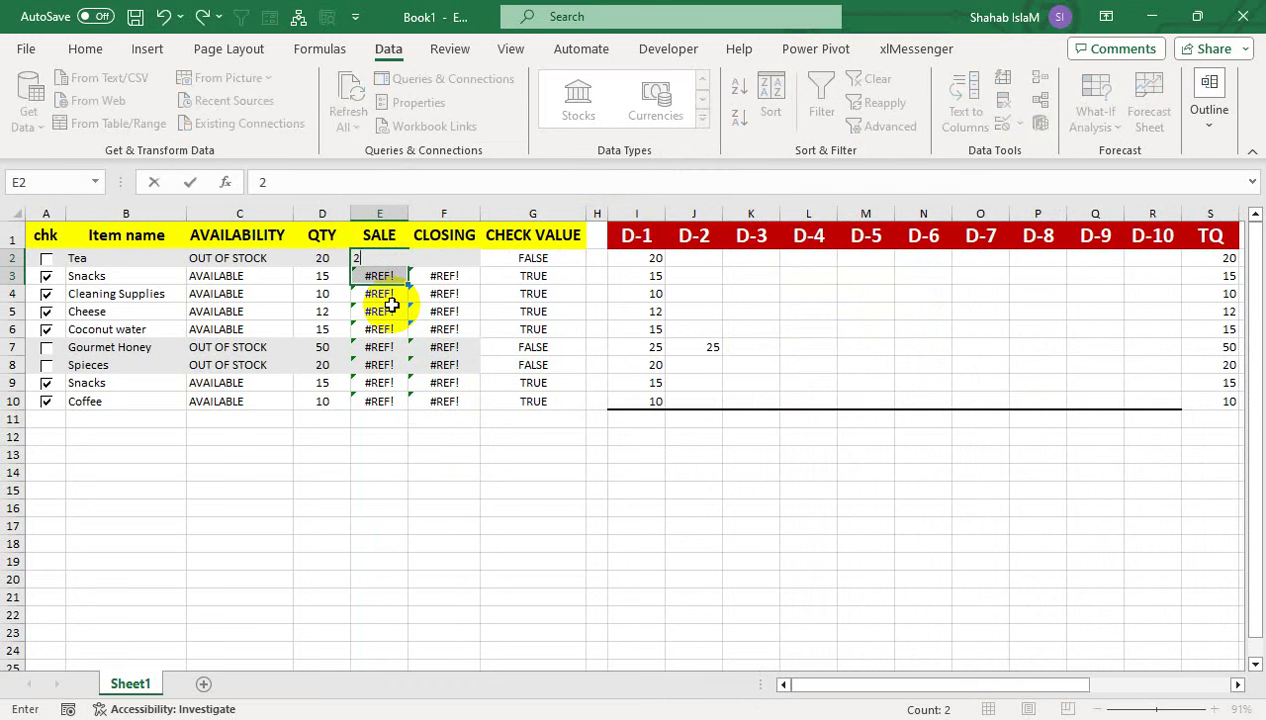
text(15)
key(Return)
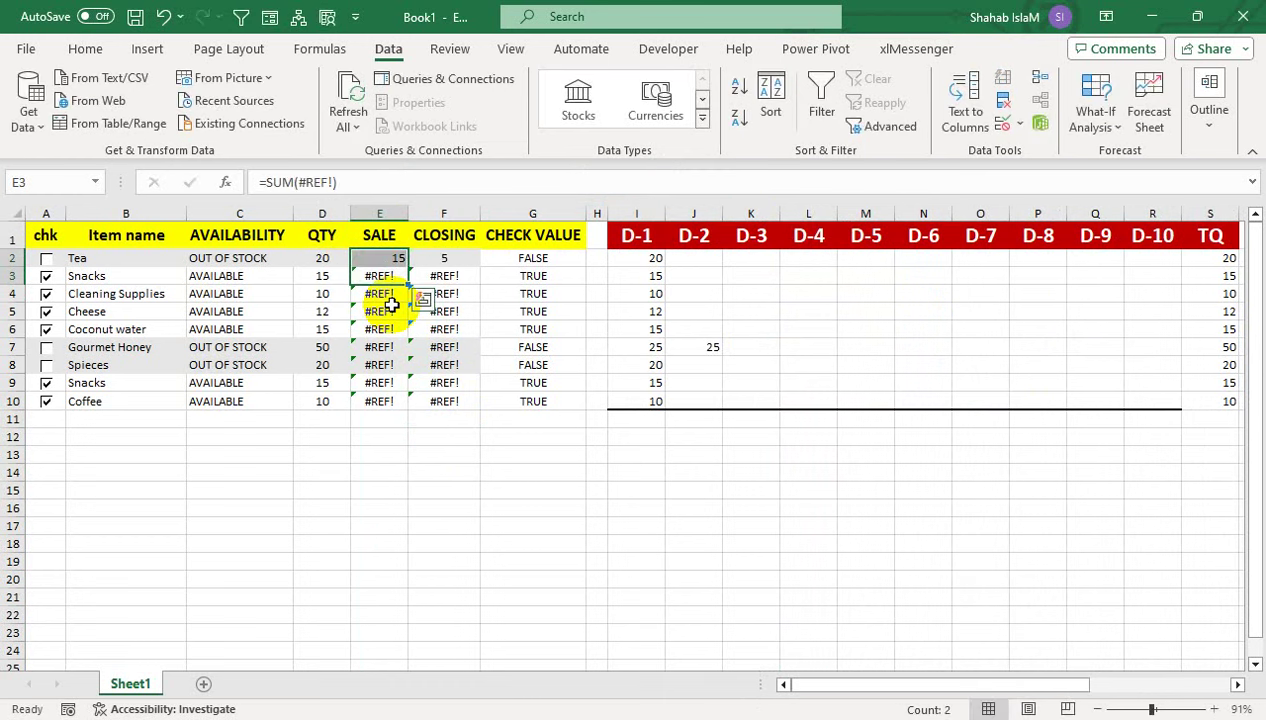
key(shift+BackSpace)
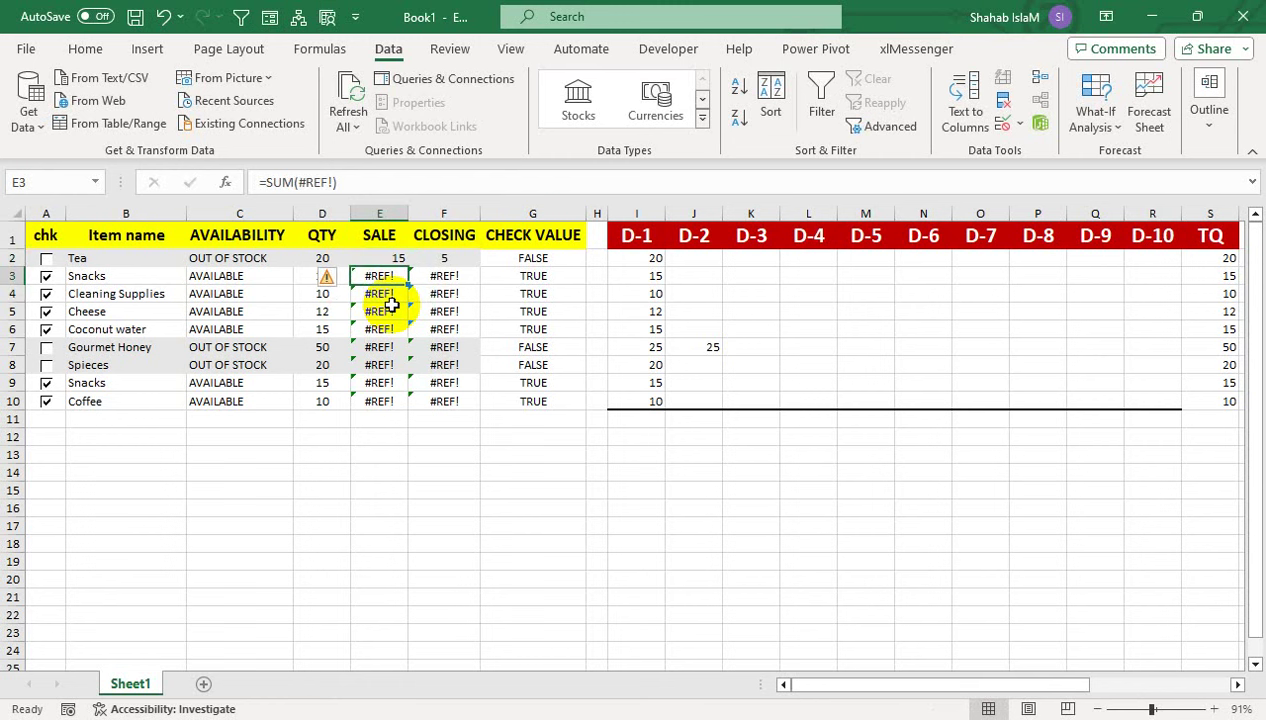
text(10)
key(Return)
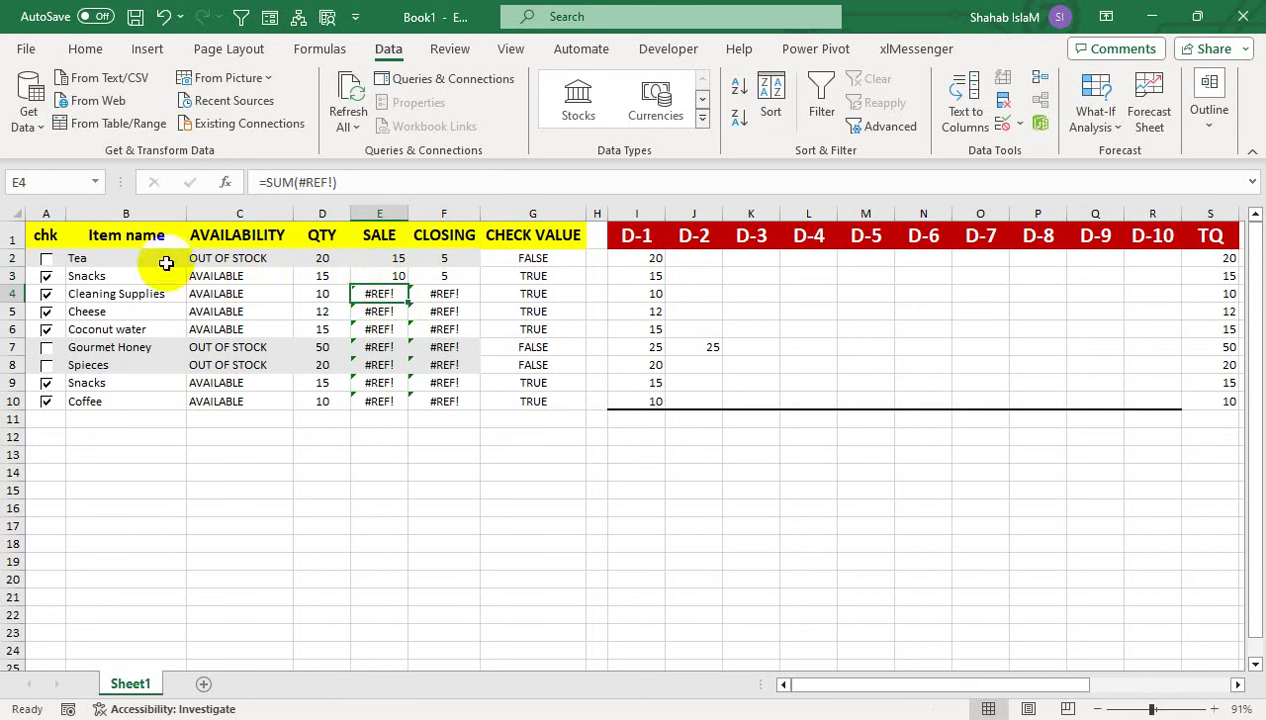
click(49, 273)
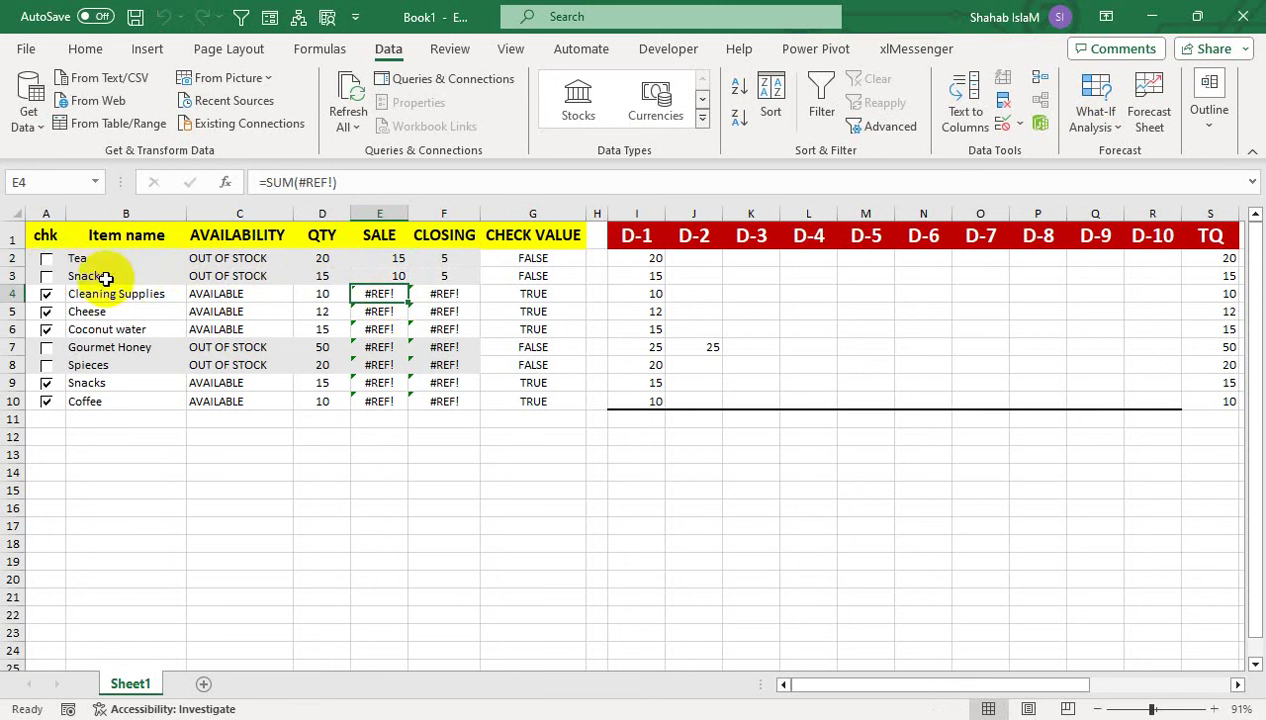
click(47, 276)
click(47, 258)
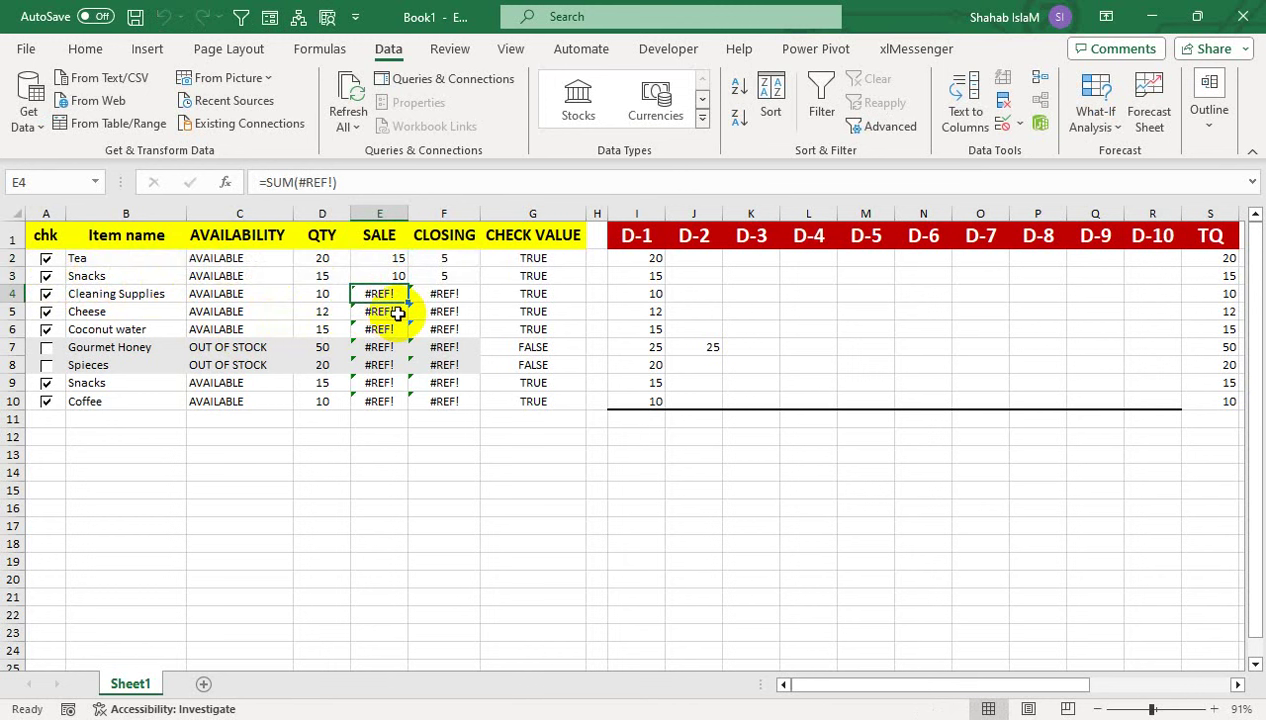
Enter SALE values of 5 for Cleaning Supplies, 8 for Cheese and 10 for Coconut water
text(5)
key(Return)
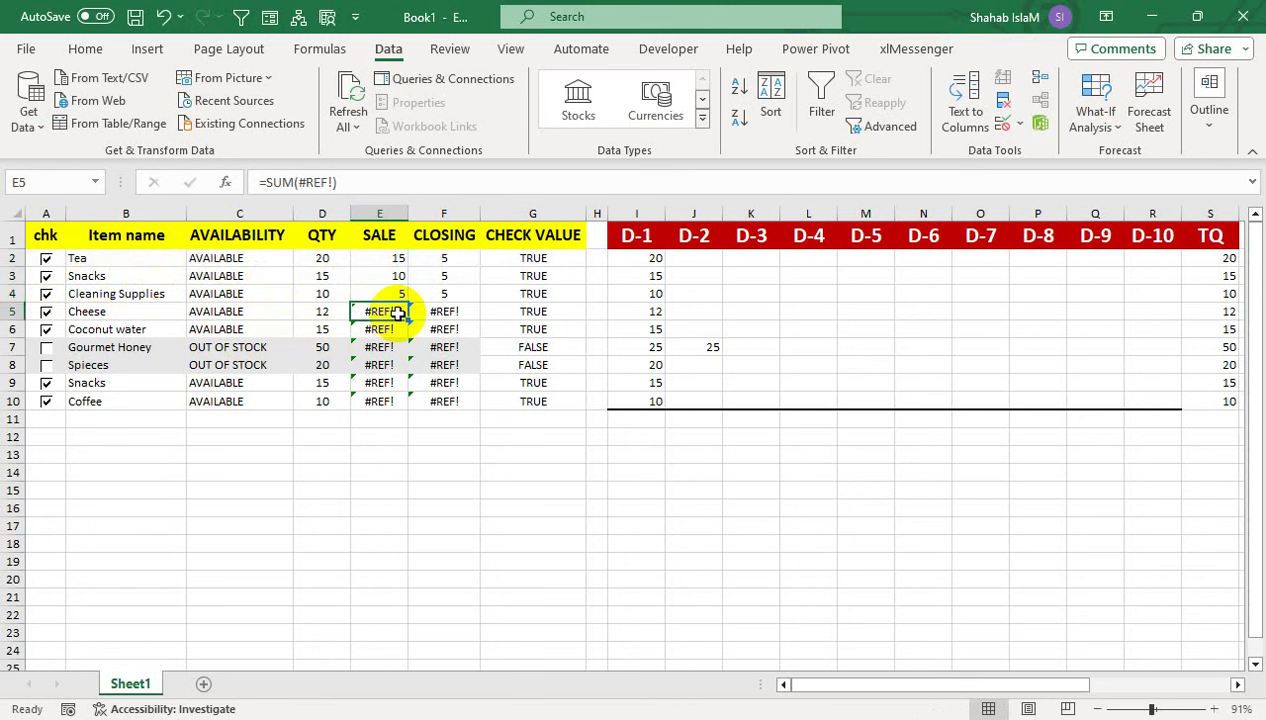
text(8)
key(Return)
text(10)
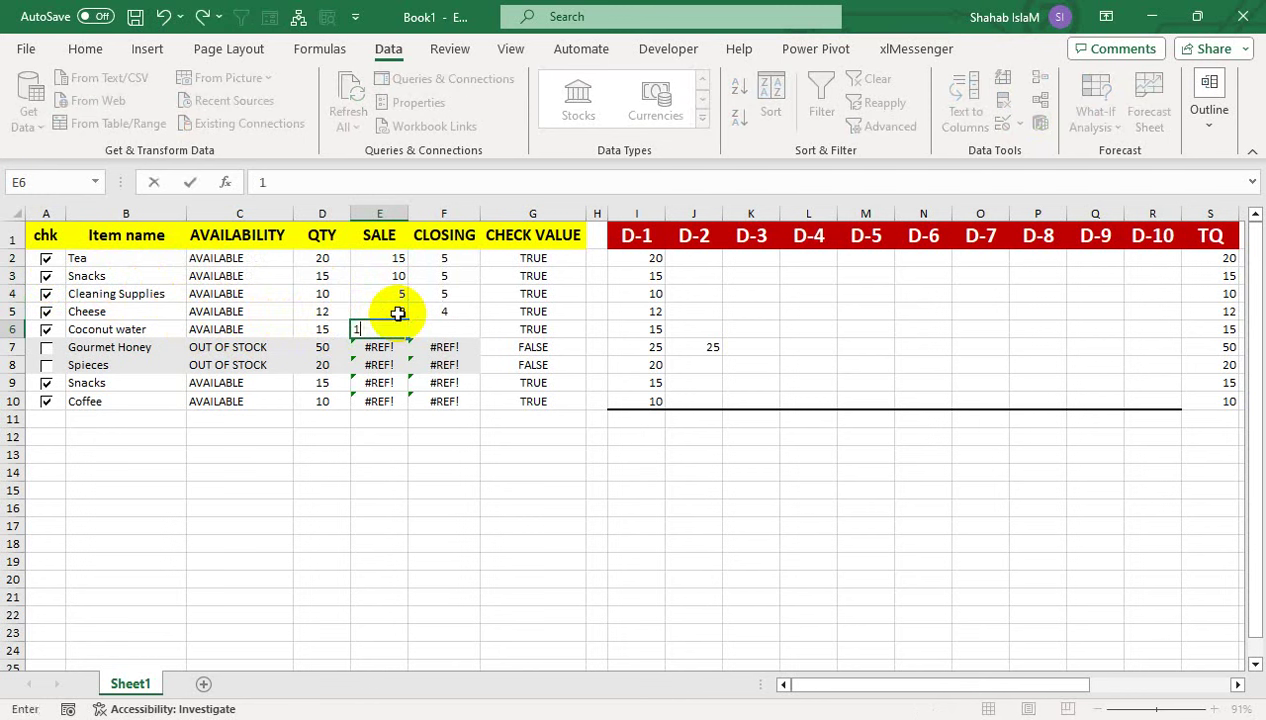
key(Return)
Enter SALE values of 50 for Gourmet Honey, 20 for Spieces, 10 for Snacks and 5 for Coffee
key(Up)
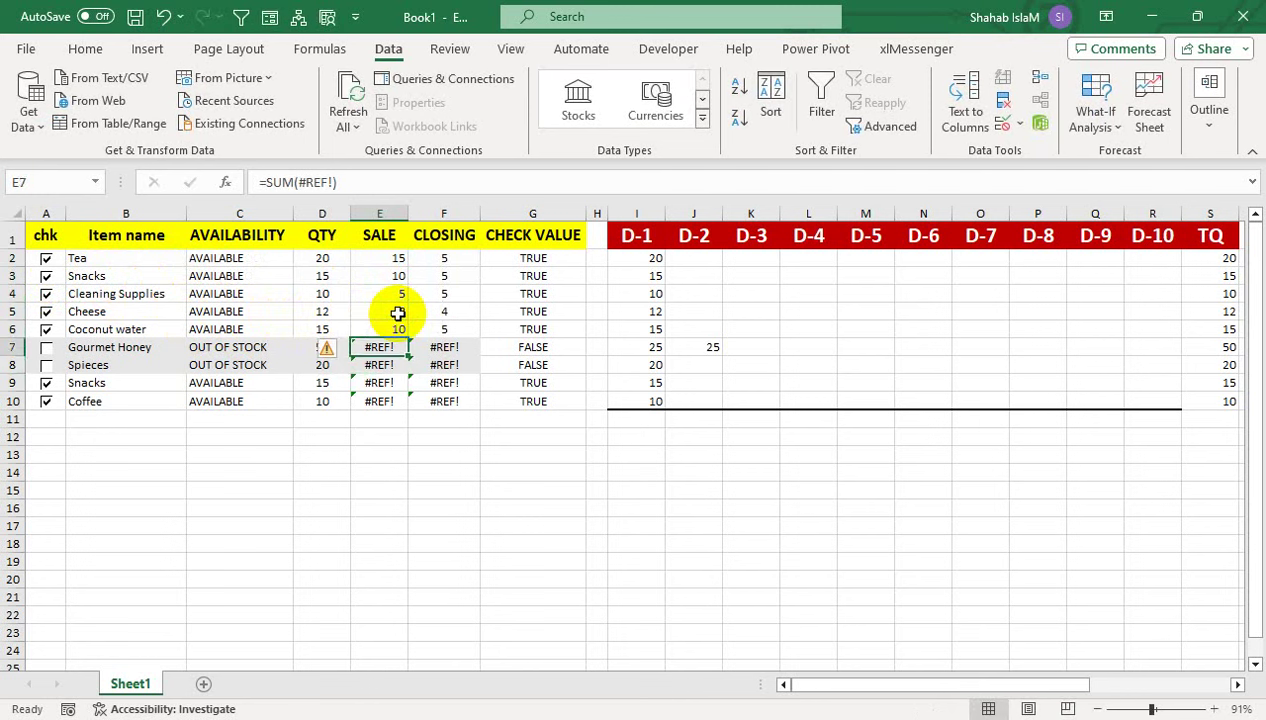
text(0)
key(Return)
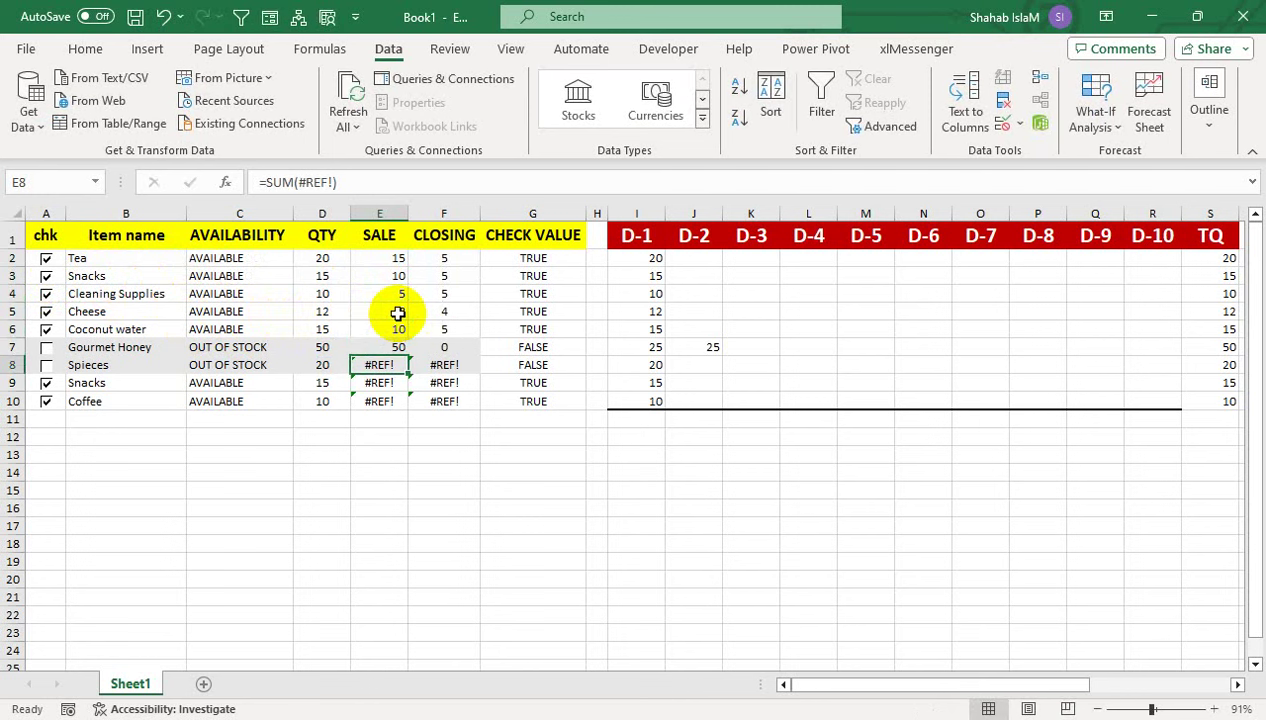
text(20)
key(Return)
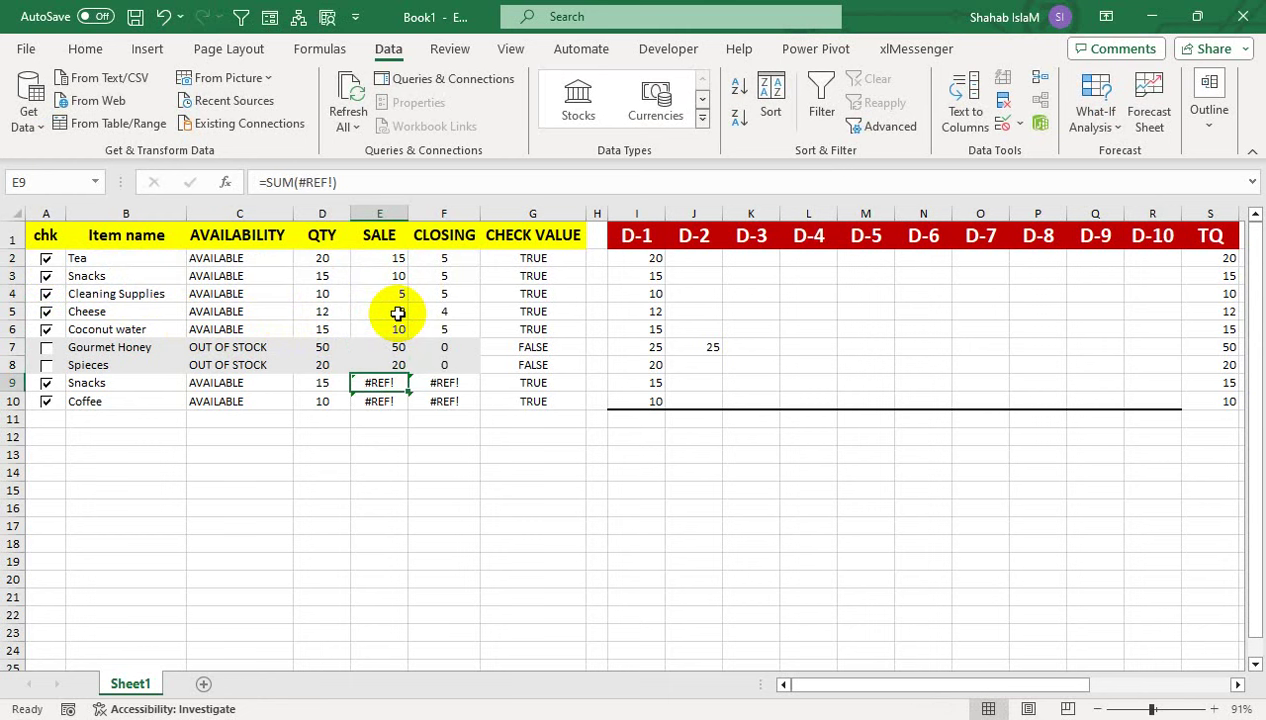
key(Up)
text(10)
key(Return)
text(5)
key(Return)
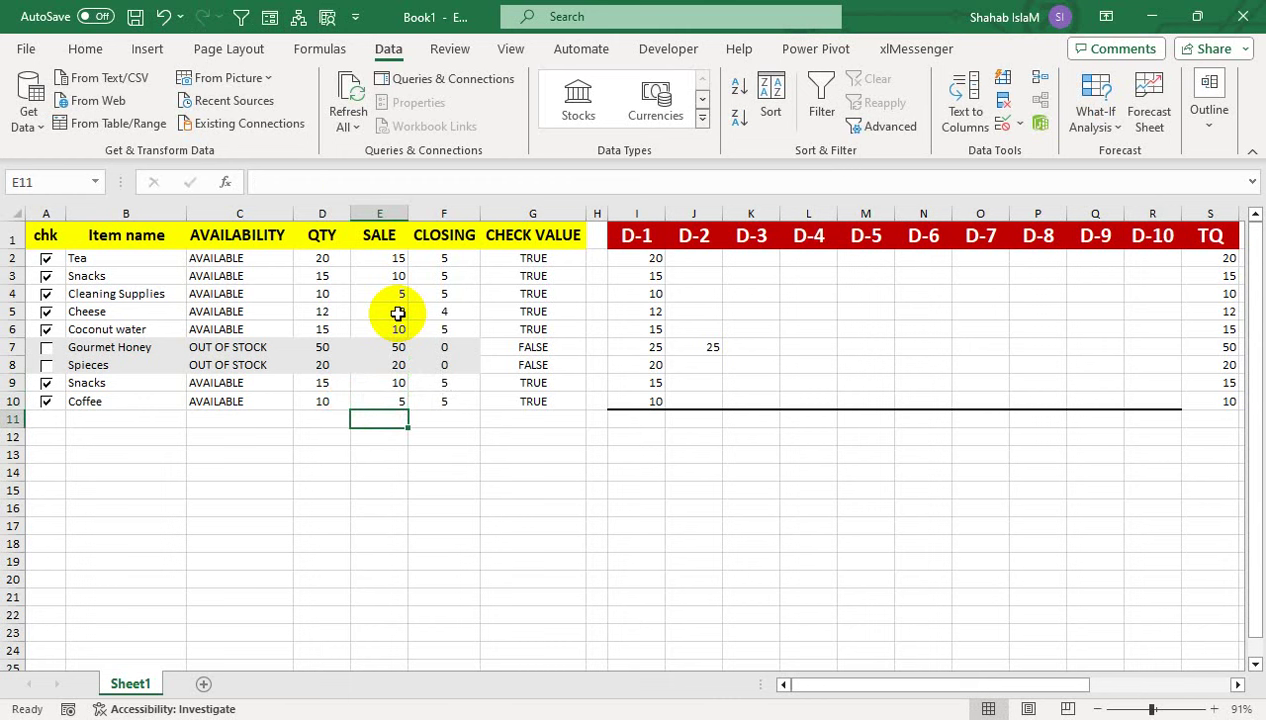
Change Cleaning Supplies' SALE to 10 and mark it out of stock
click(566, 470)
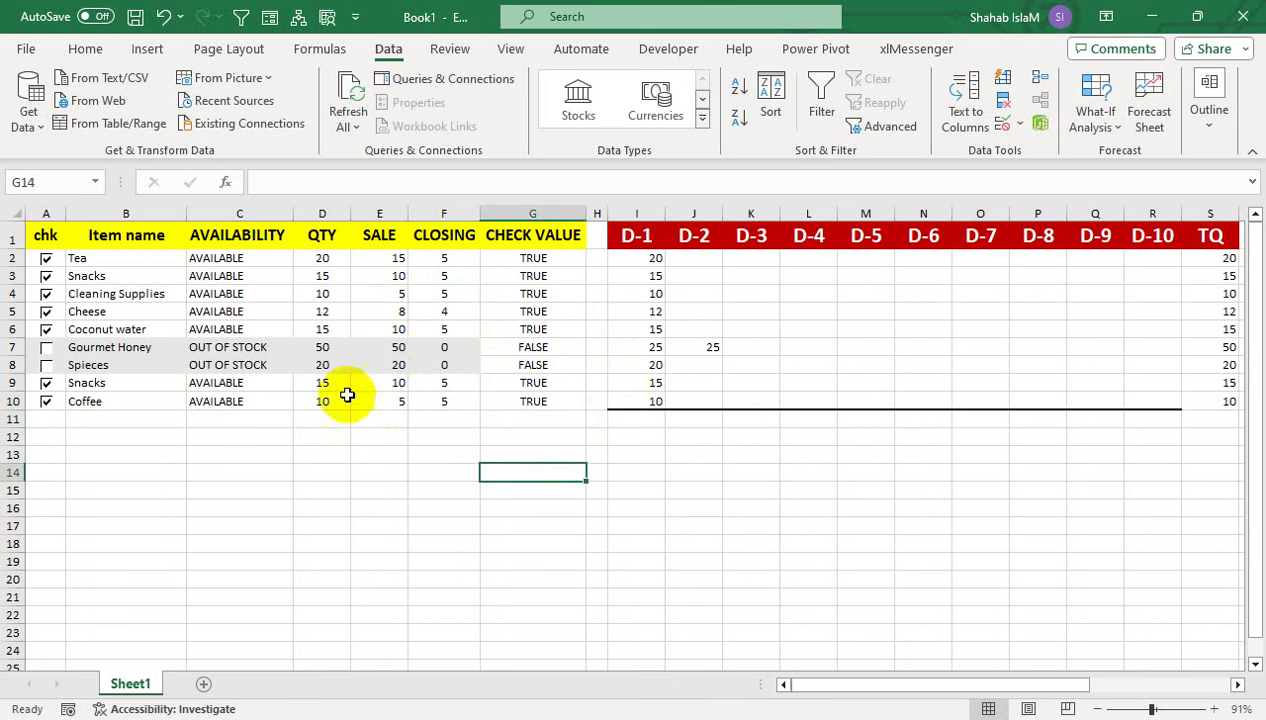
click(397, 296)
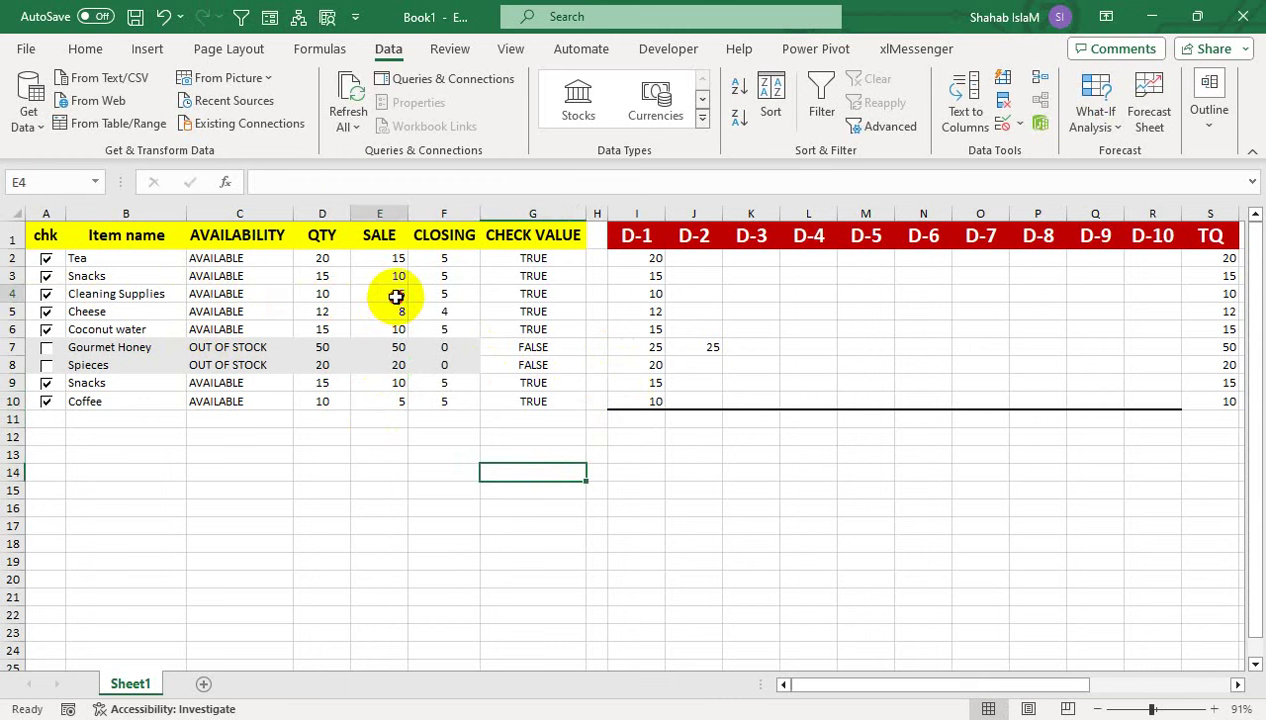
text(10)
key(Return)
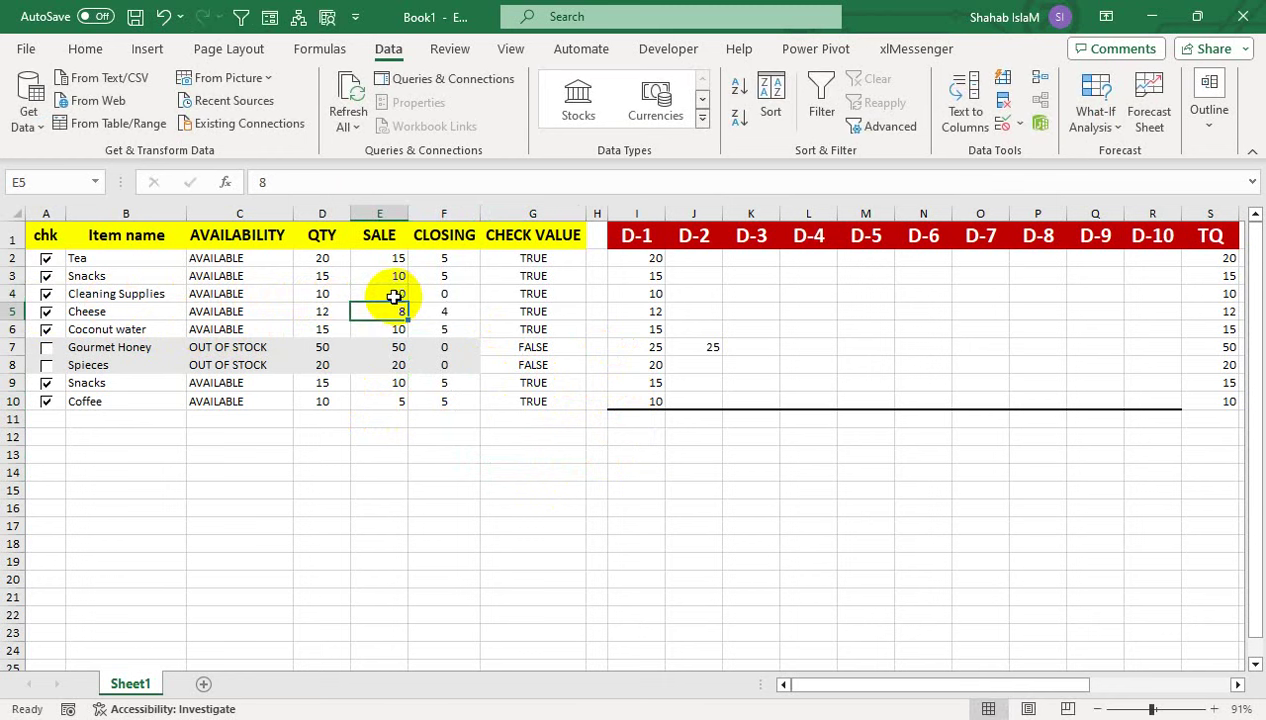
click(46, 293)
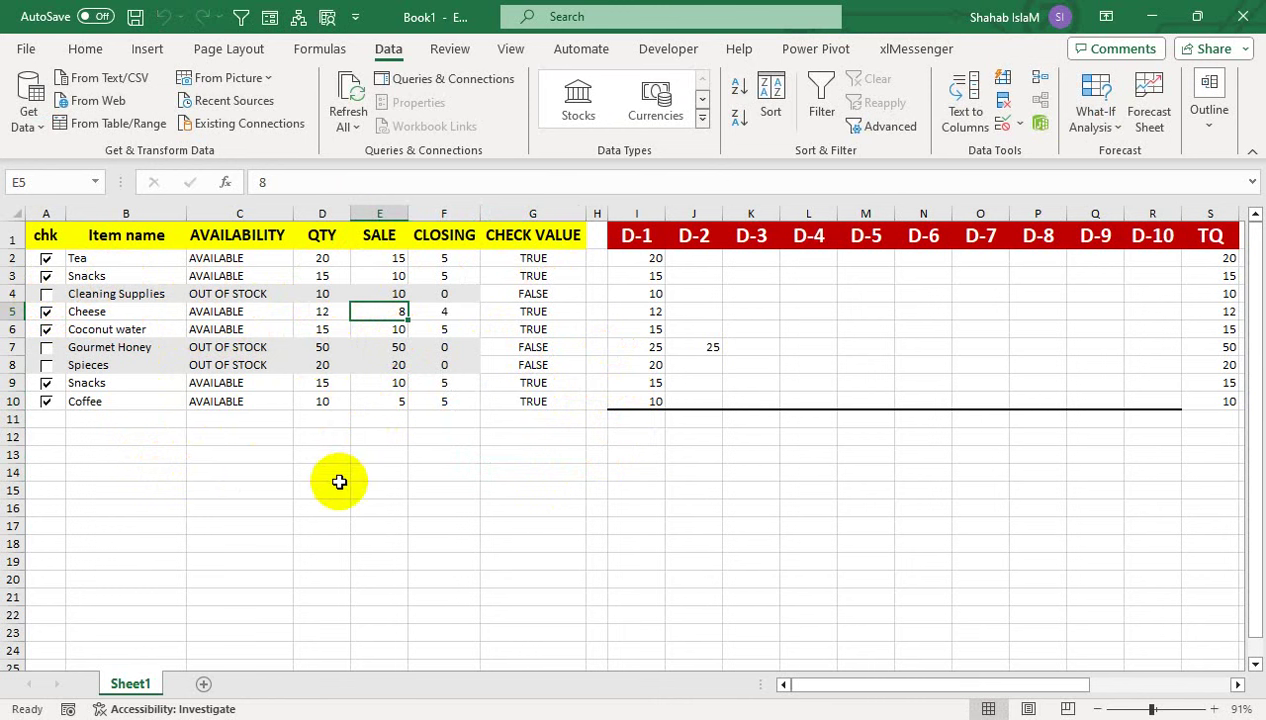
Type the labels TOTAL ITEM, ITEM AVAILABLE and ITEM UNAVAILABLE into C14, C15 and C16
click(233, 472)
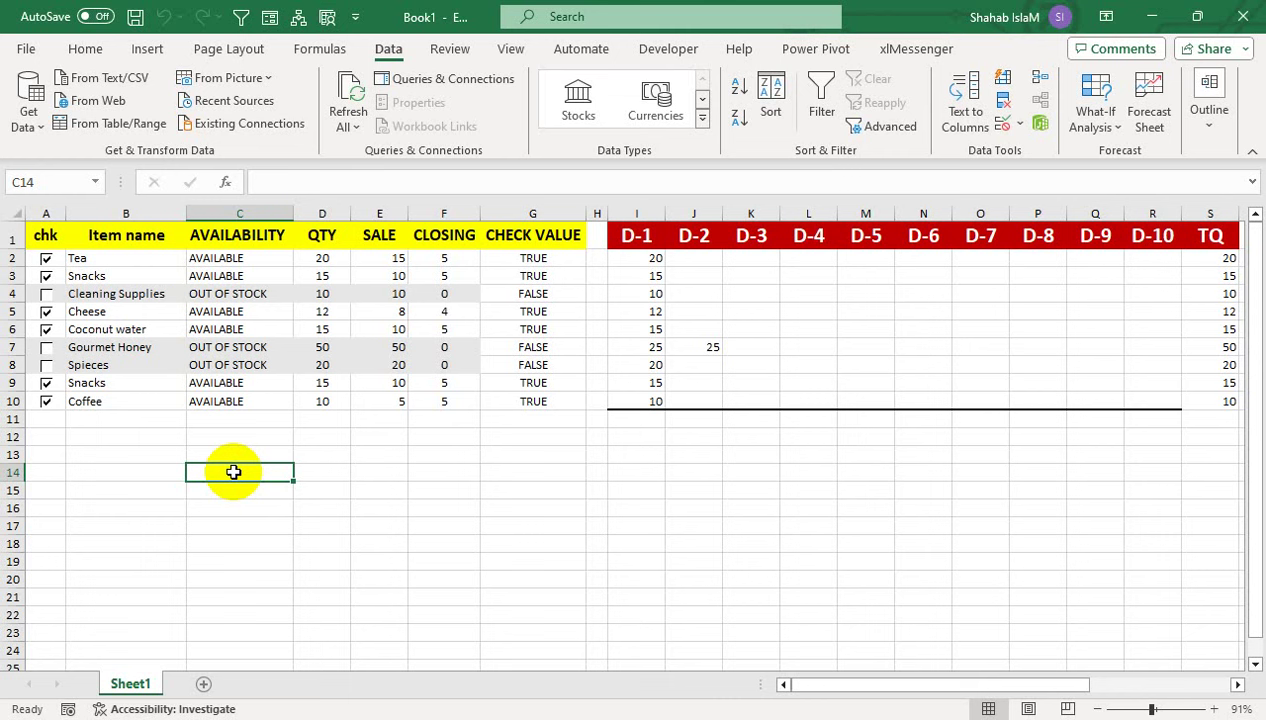
text(TOTAL ITEM)
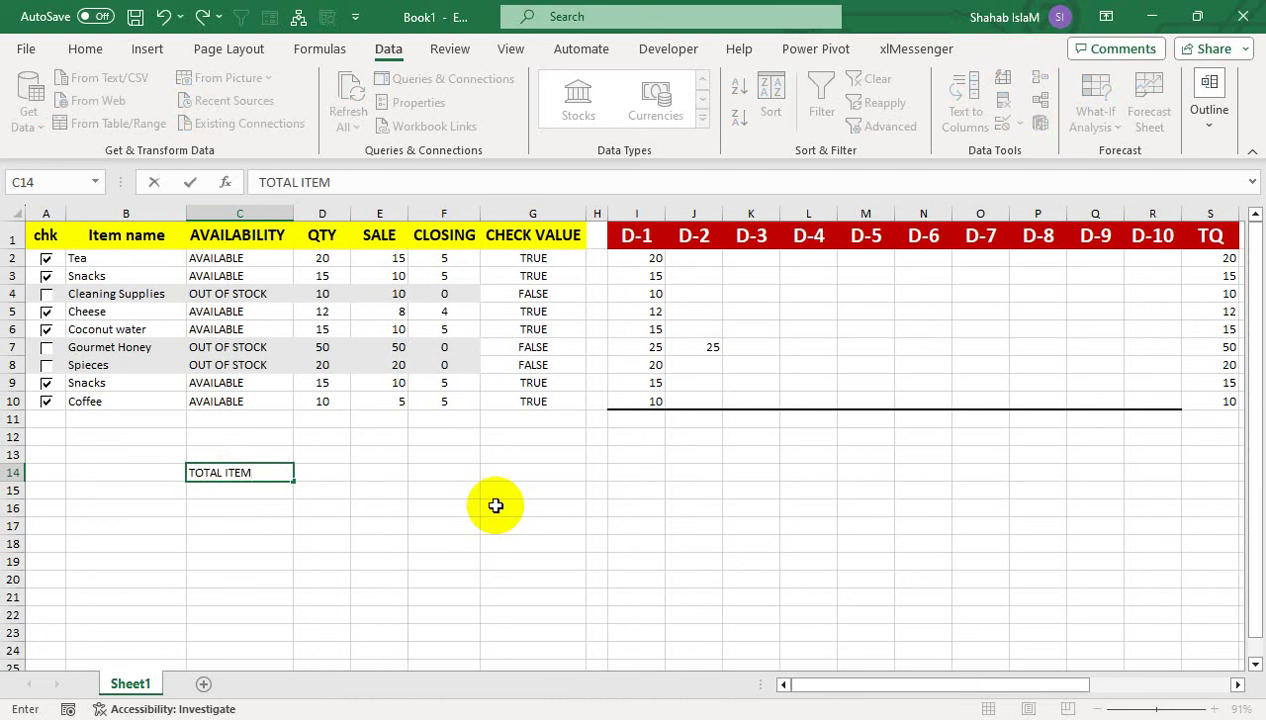
key(Return)
text(ITEM AVAILABLE)
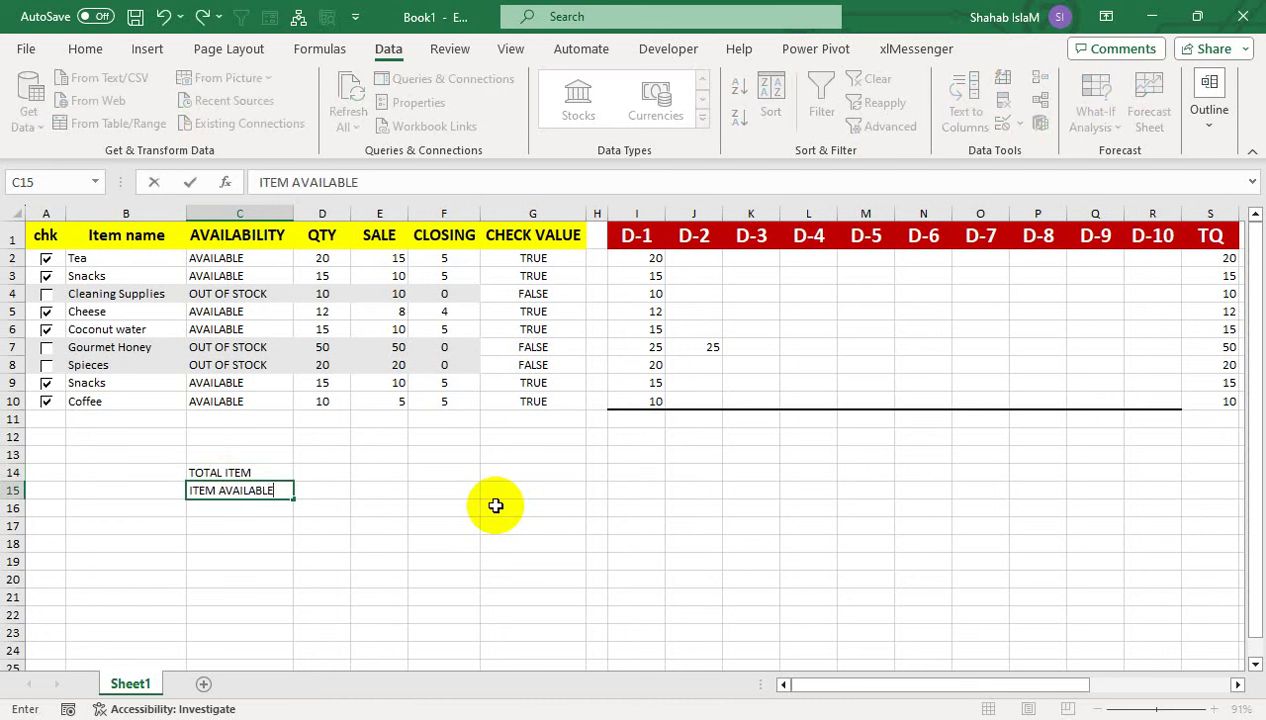
key(Return)
text(ITEM UNAVAI)
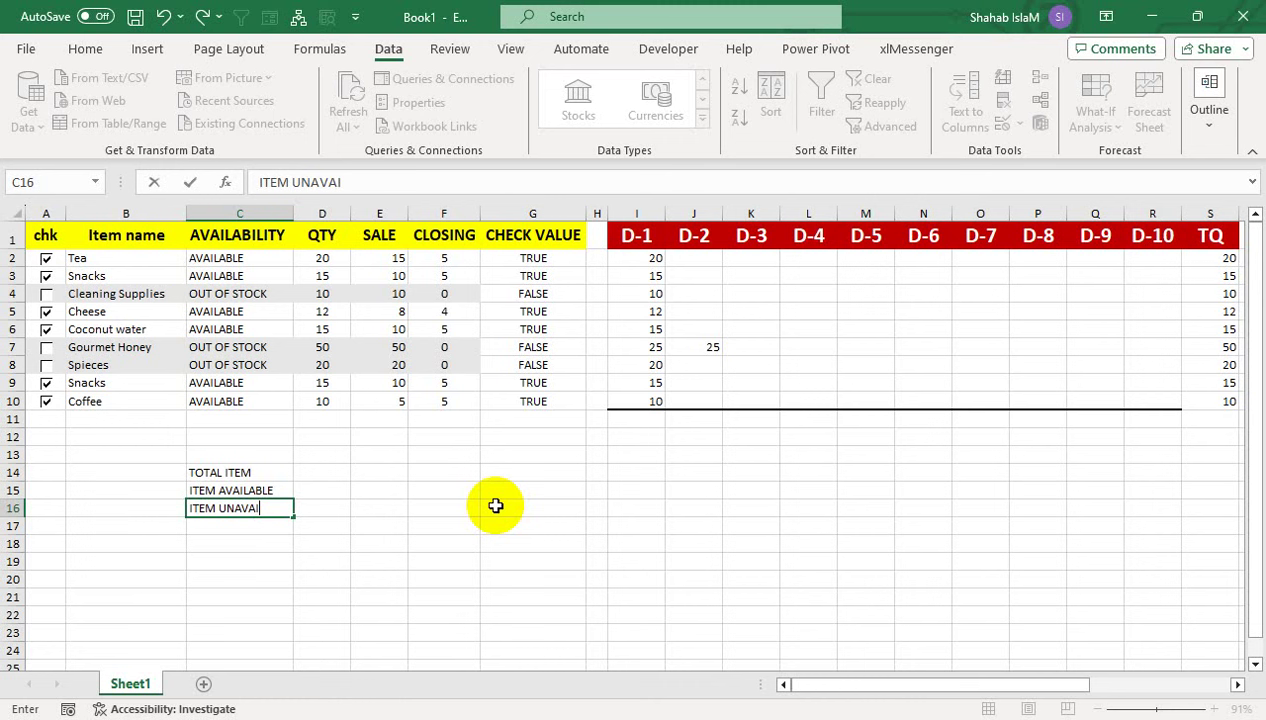
text(E)
key(Tab)
key(Tab)
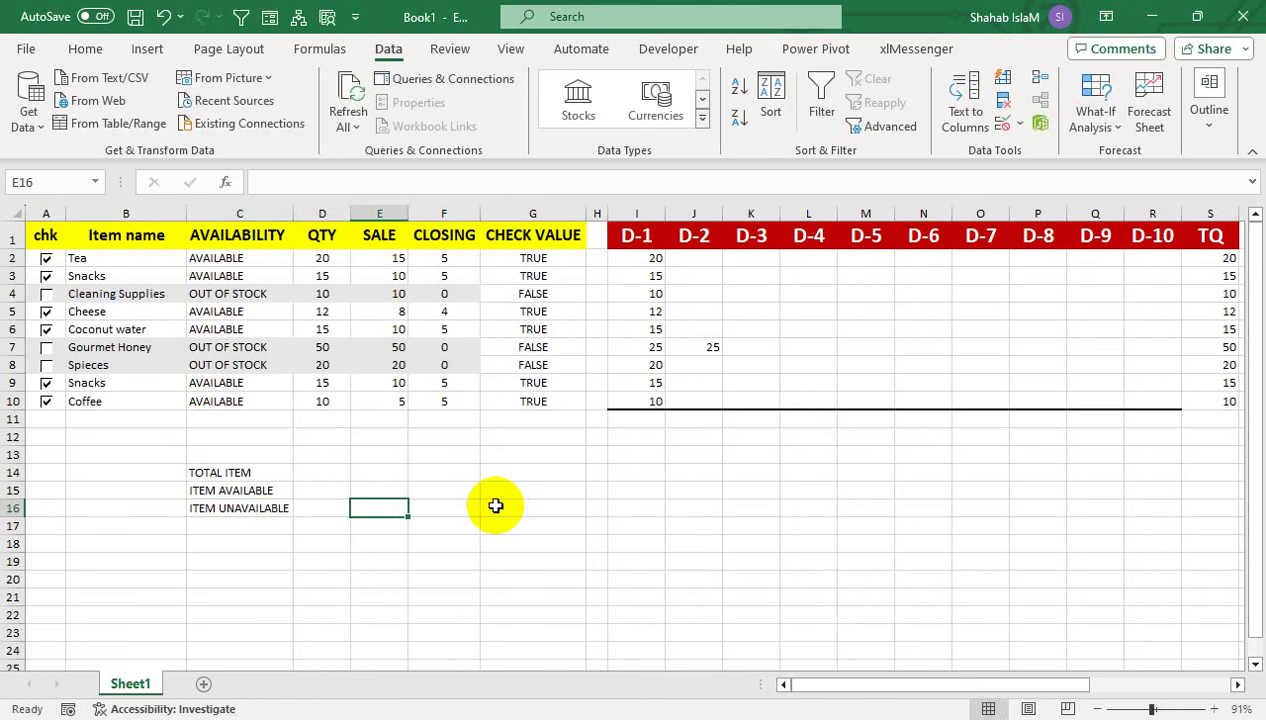
Enter =COUNTA(B2:B10) in D14 so TOTAL ITEM counts 9 items
key(Left)
text(=CO)
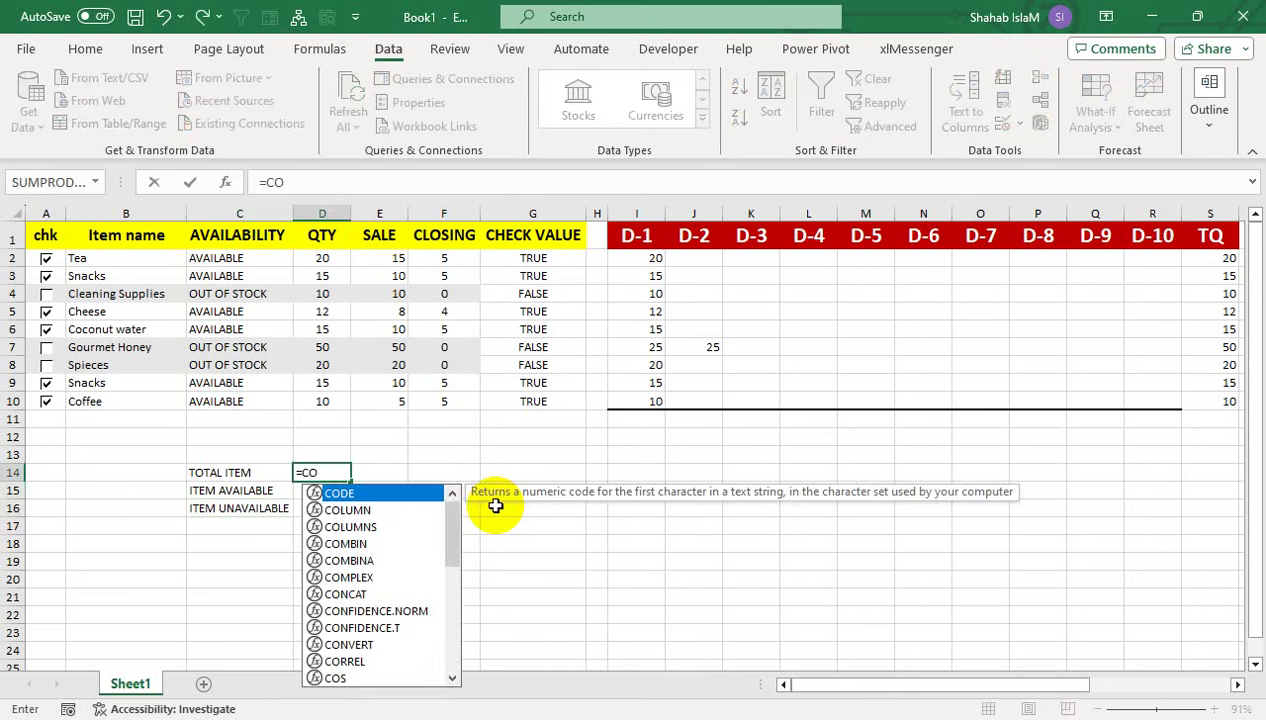
text(NT)
key(BackSpace)
key(Down)
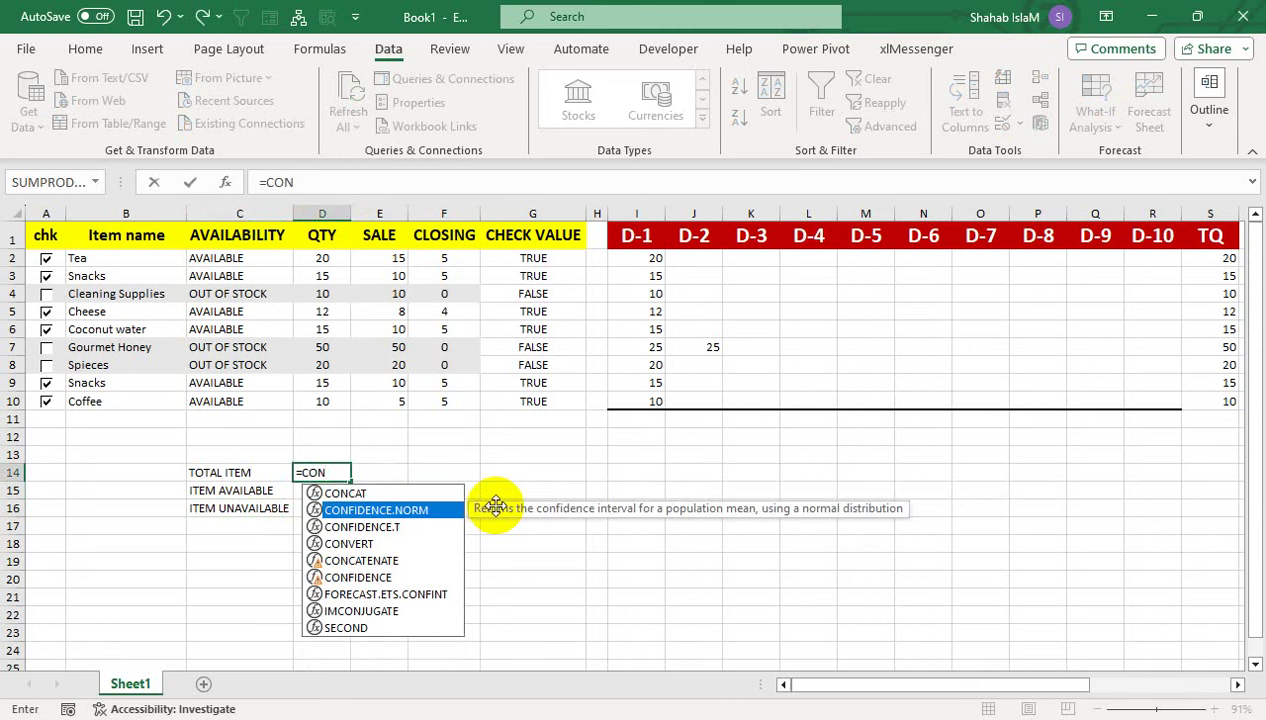
key(Down)
key(Down)
key(BackSpace)
text(UNT)
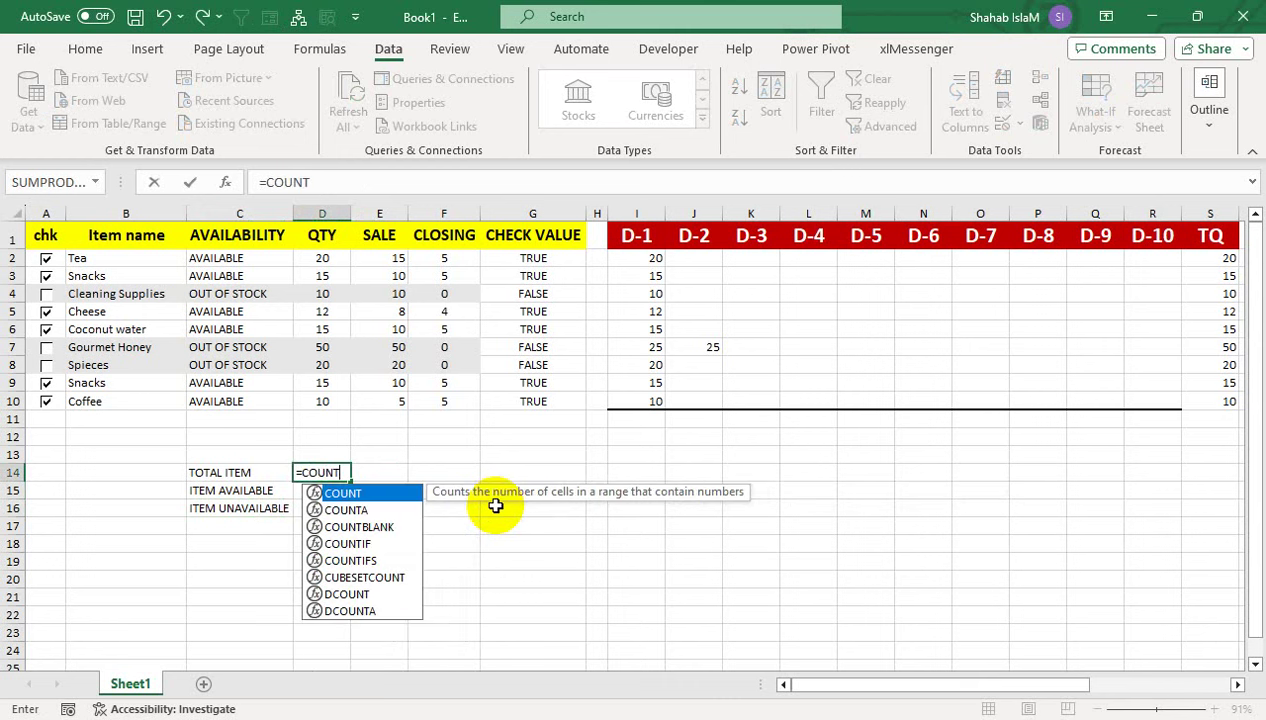
key(Down)
key(Tab)
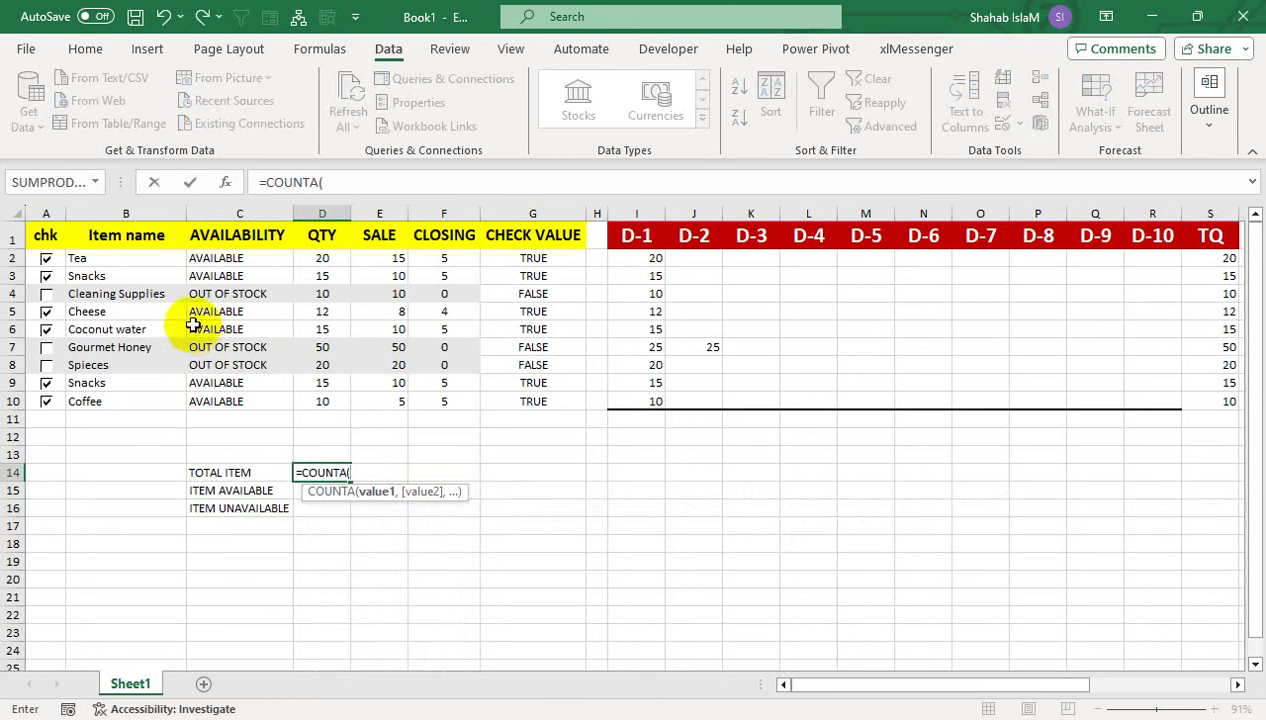
drag(146, 258, 131, 398)
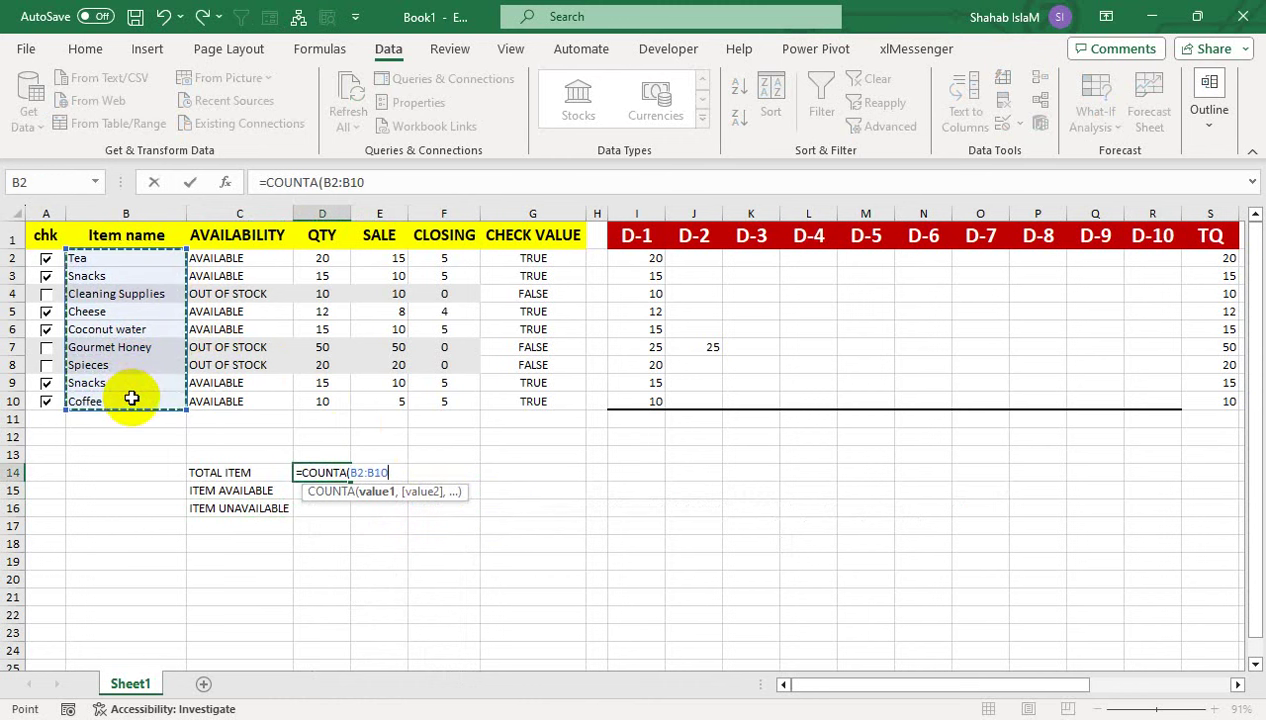
text())
key(Return)
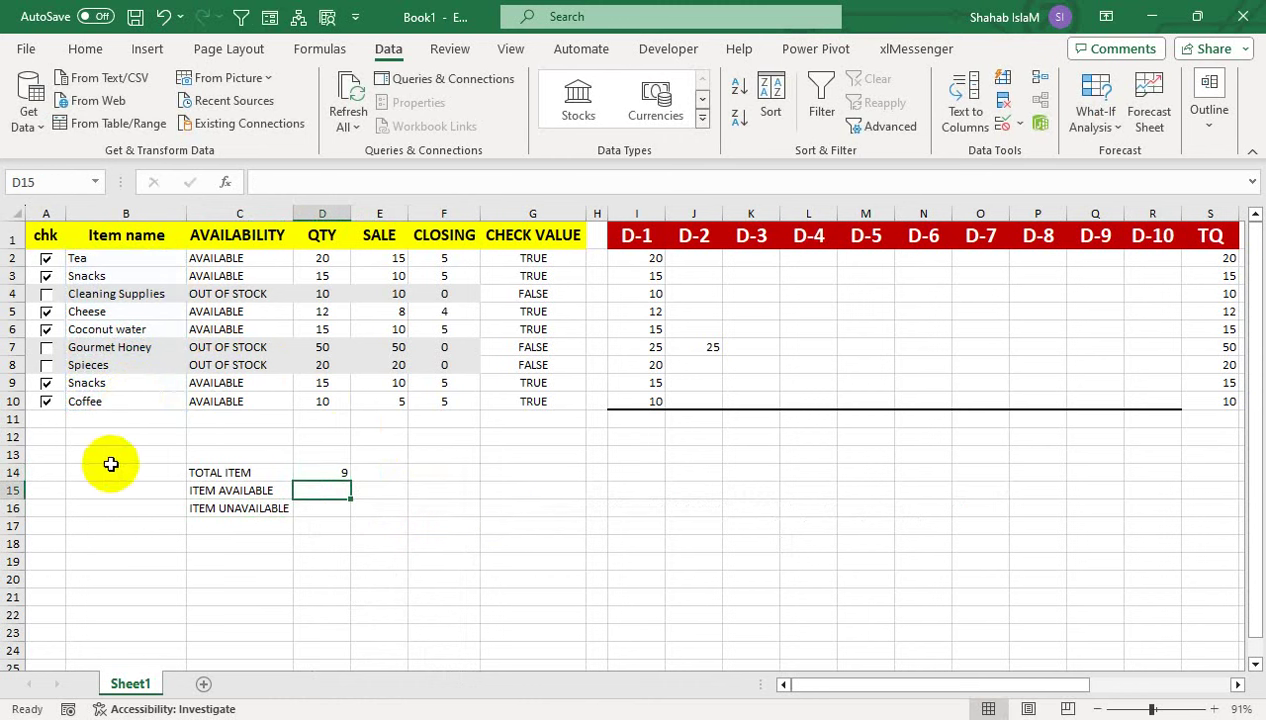
click(309, 474)
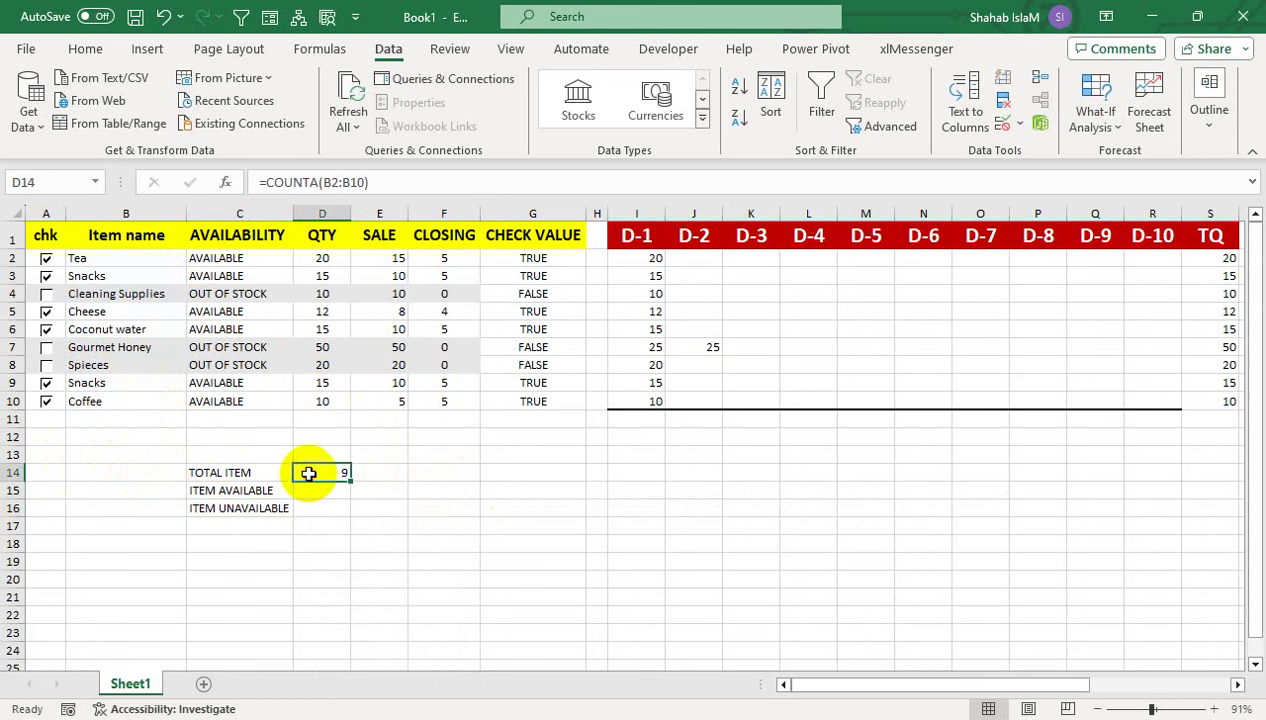
Enter =COUNTIF(C2:C10,C2) in D15 and =D14-D15 in D16, giving 6 and 3
click(309, 494)
text(=s)
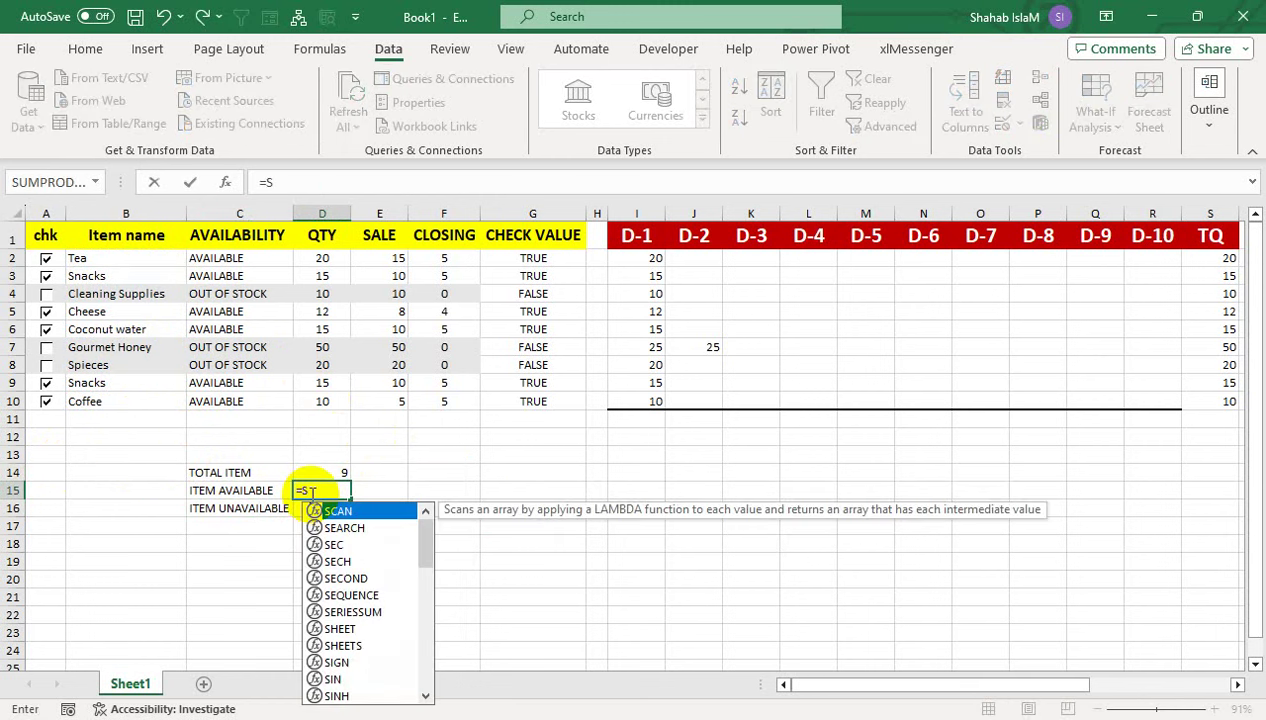
key(BackSpace)
text(COUNTIF)
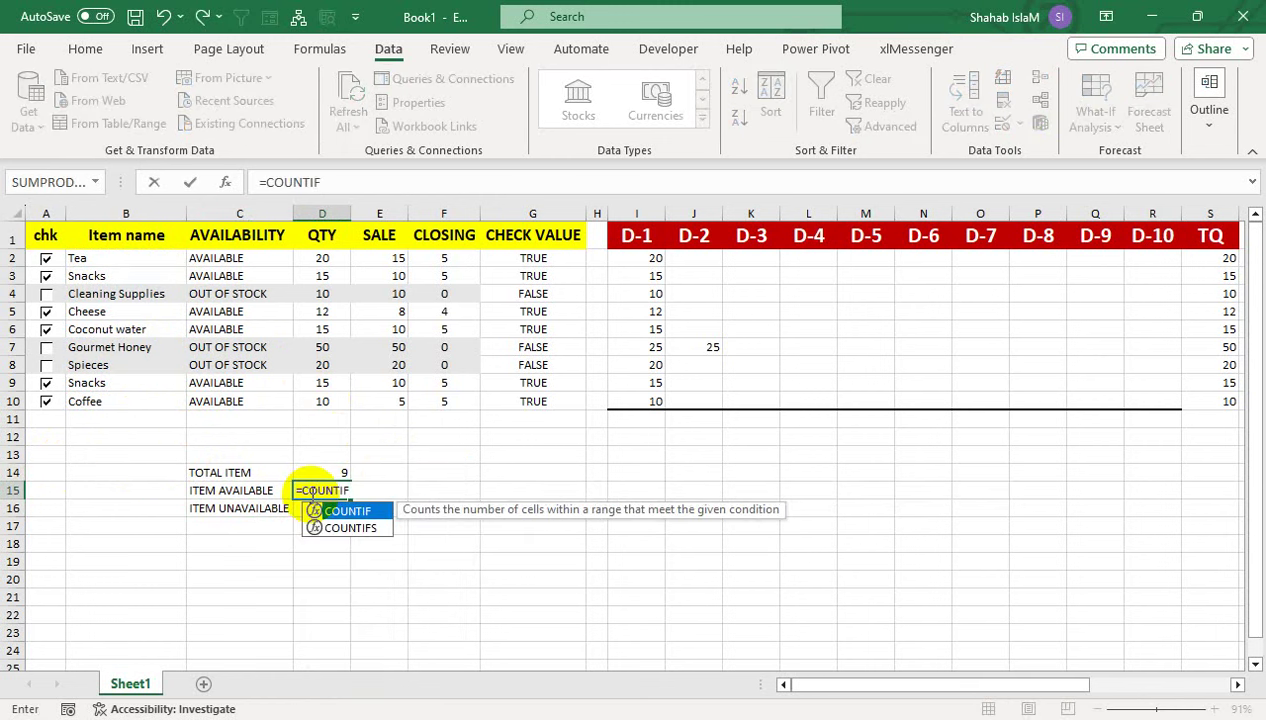
text(()
drag(215, 258, 220, 392)
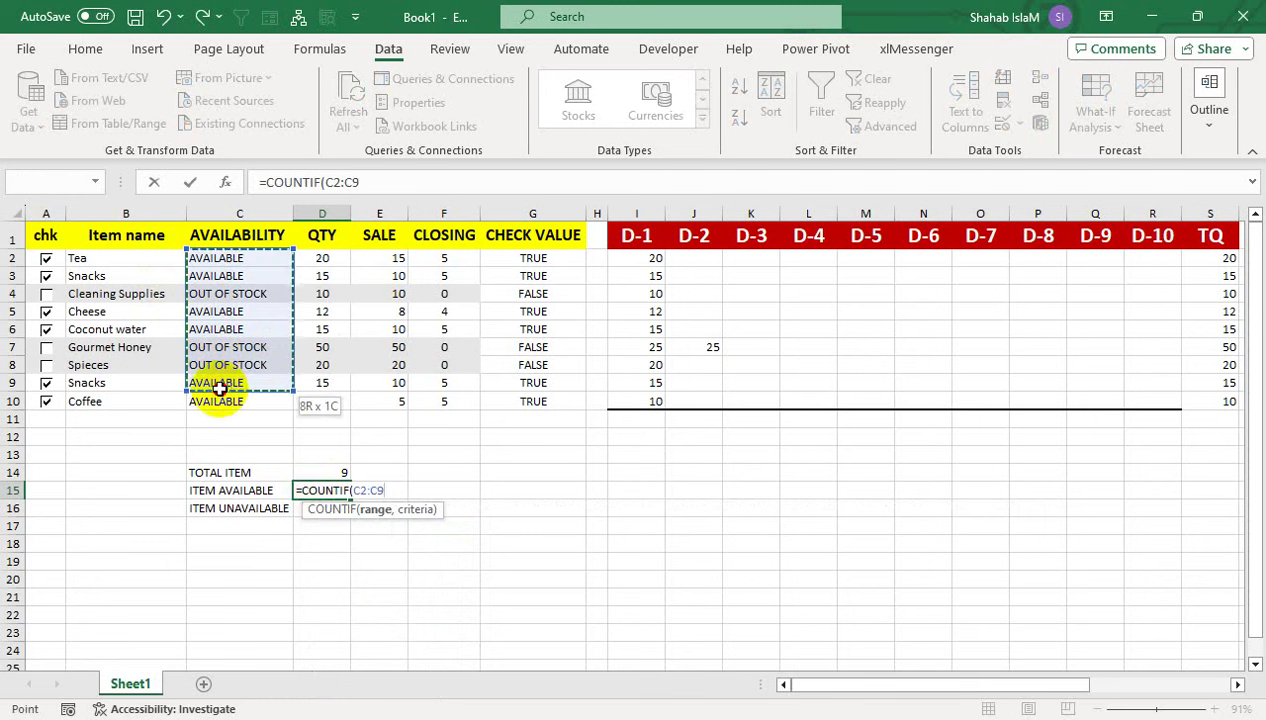
text(,)
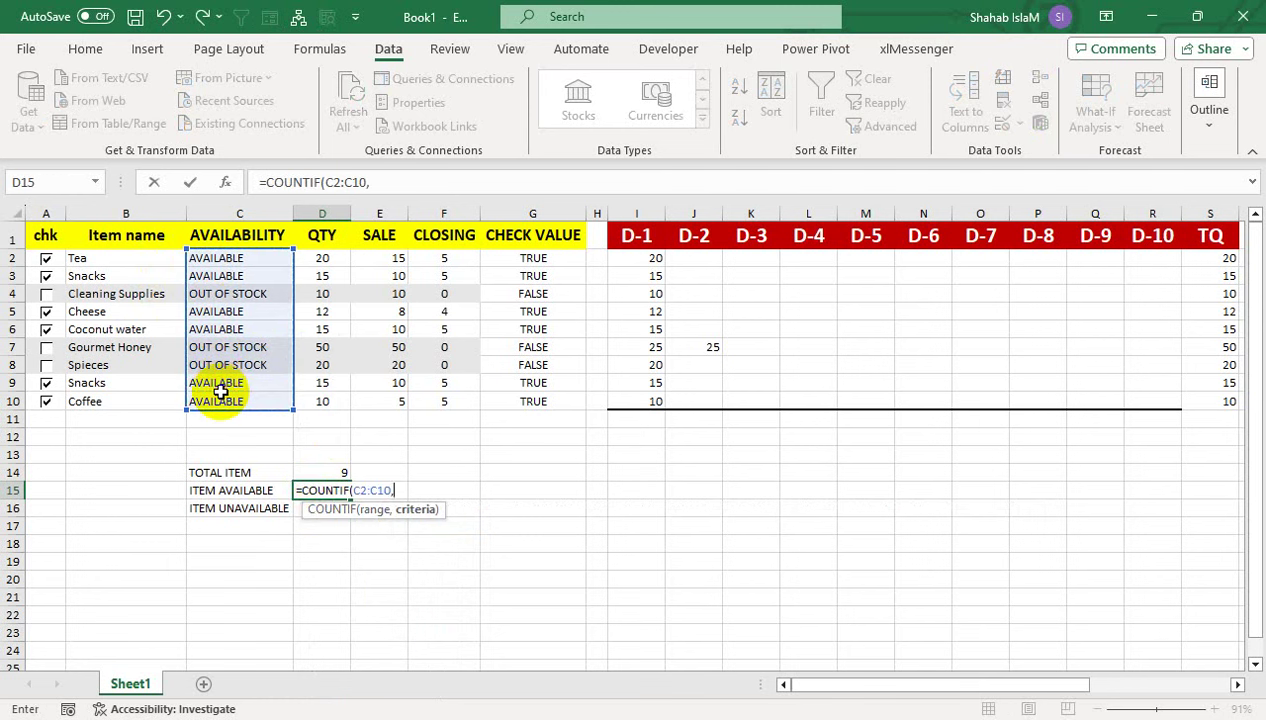
click(221, 258)
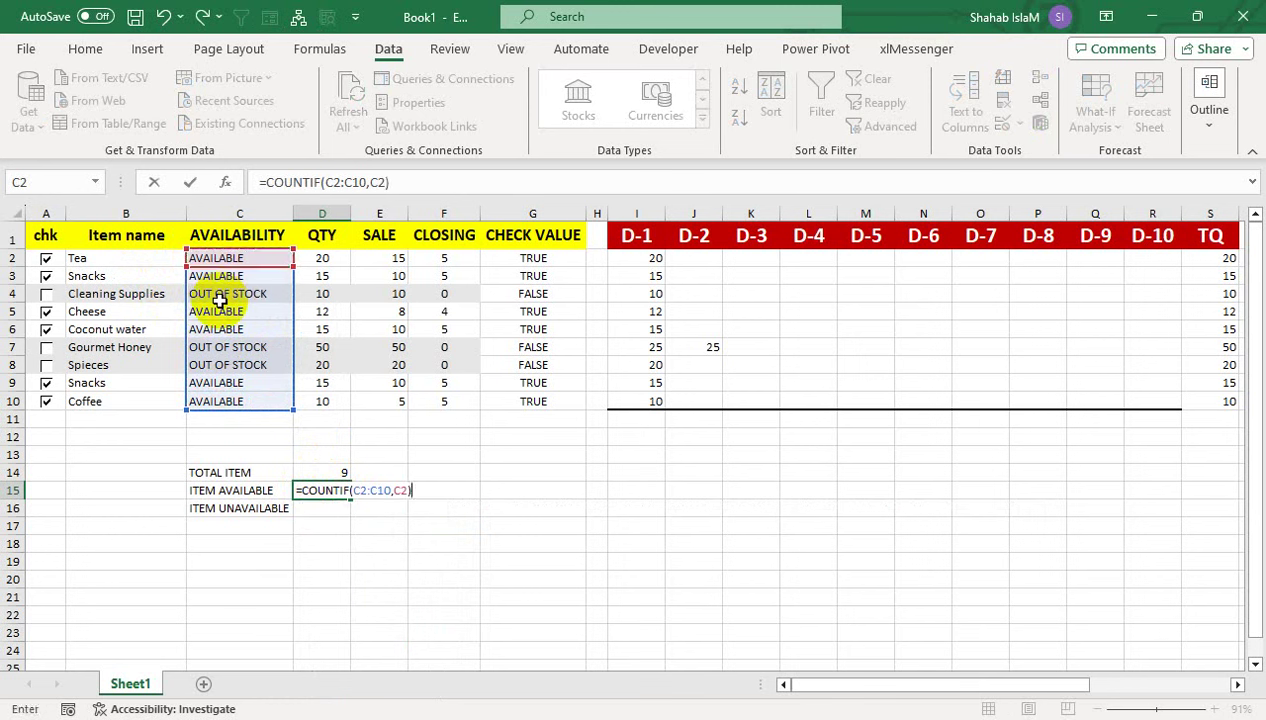
key(Return)
text(=)
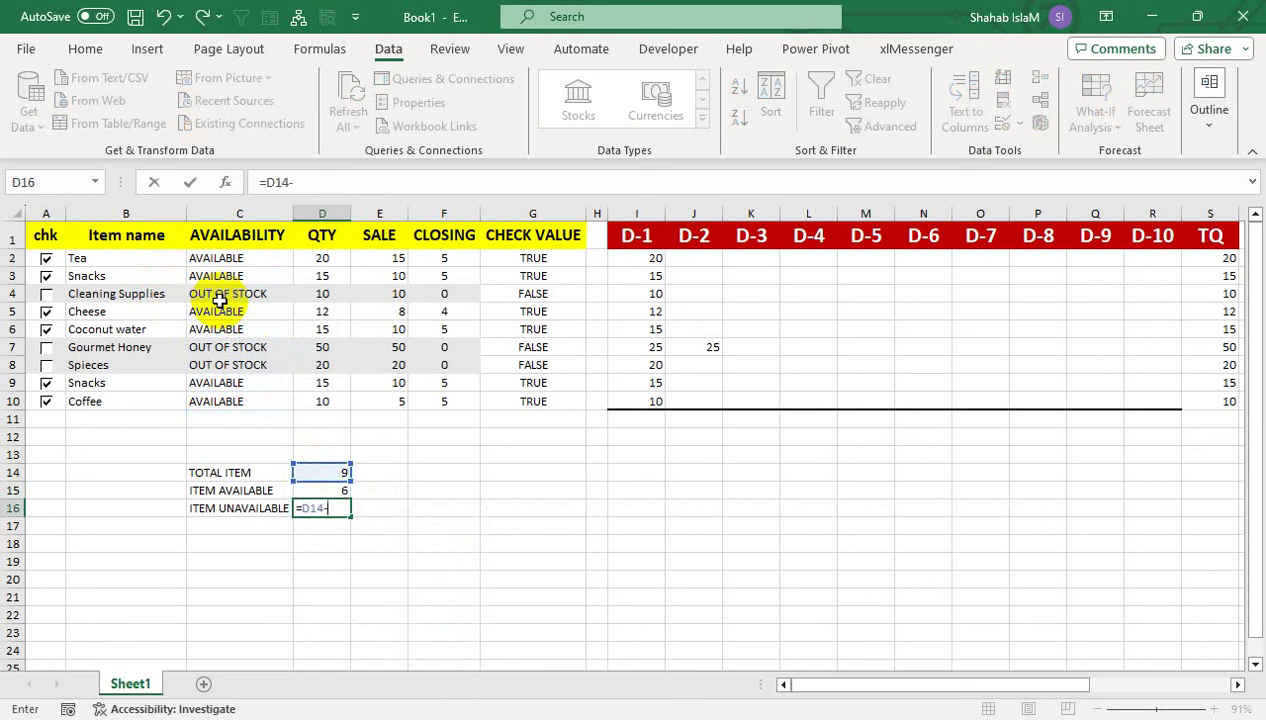
key(Return)
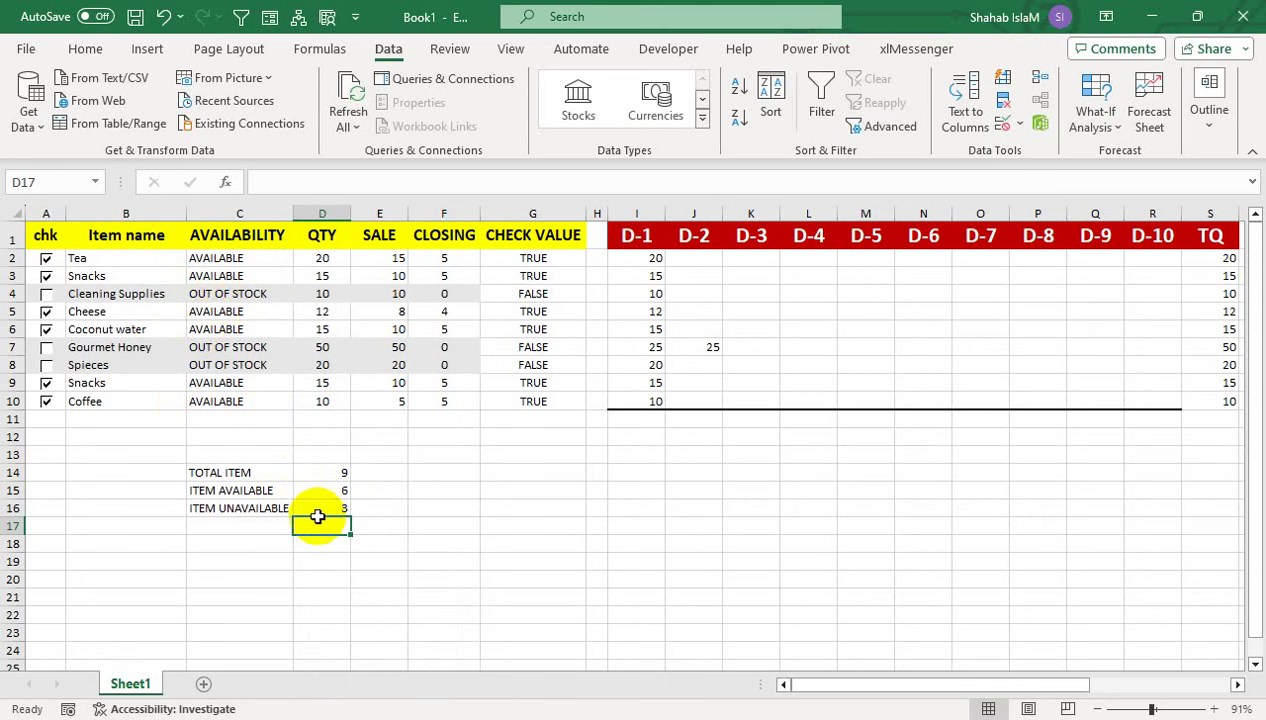
Move the summary block to B14:C16, bold and enlarge it, widen column B, centre the counts
drag(322, 472, 240, 508)
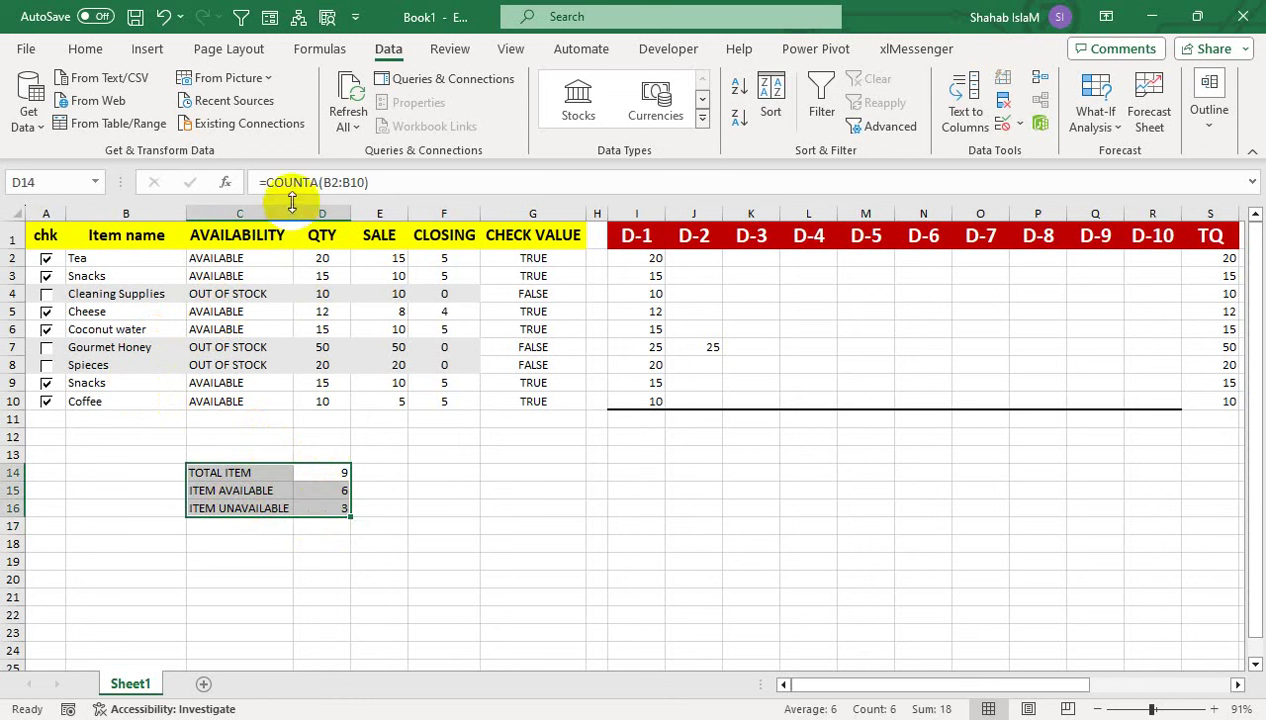
mouse_move(214, 472)
mouse_down()
mouse_move(305, 506)
mouse_move(175, 512)
mouse_up()
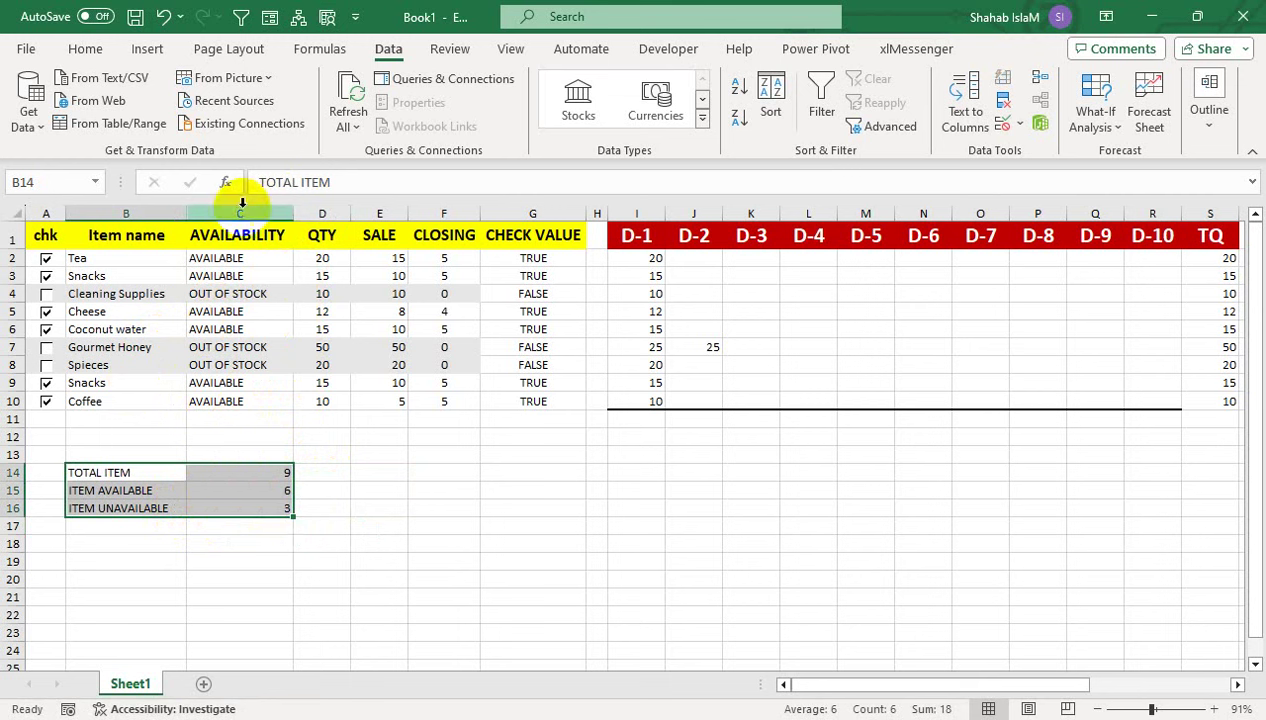
click(85, 58)
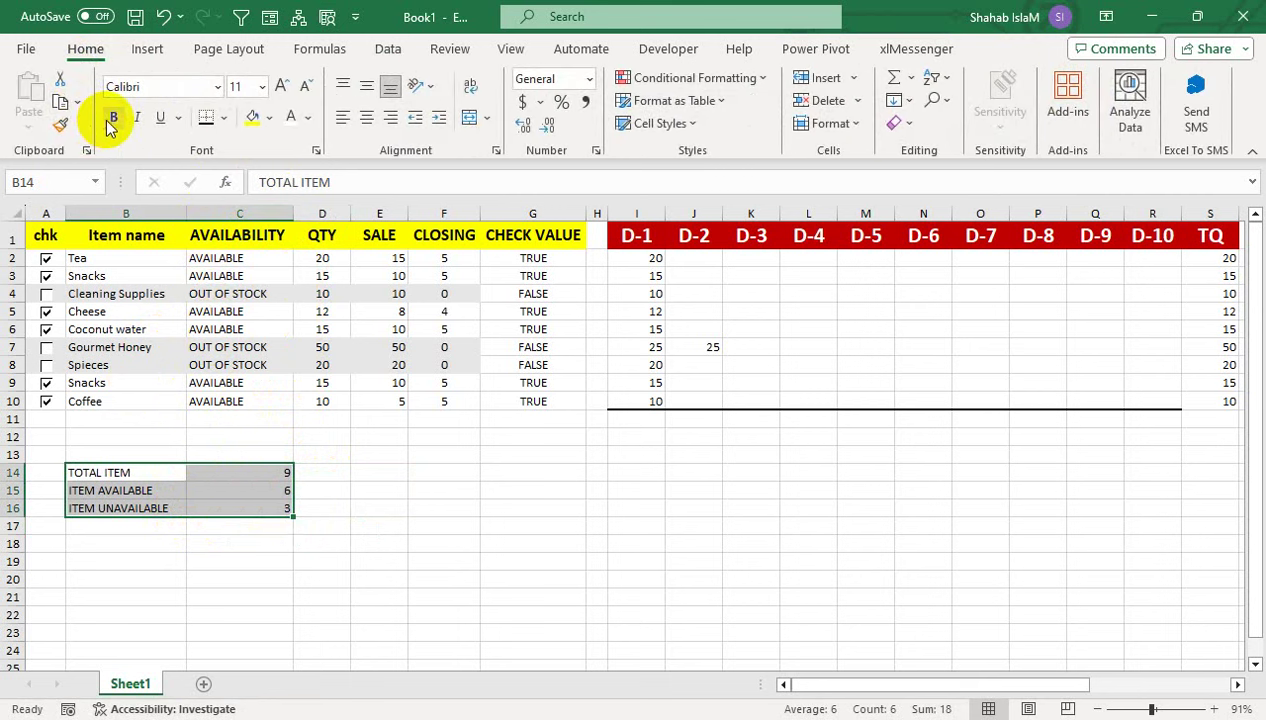
click(113, 117)
click(283, 88)
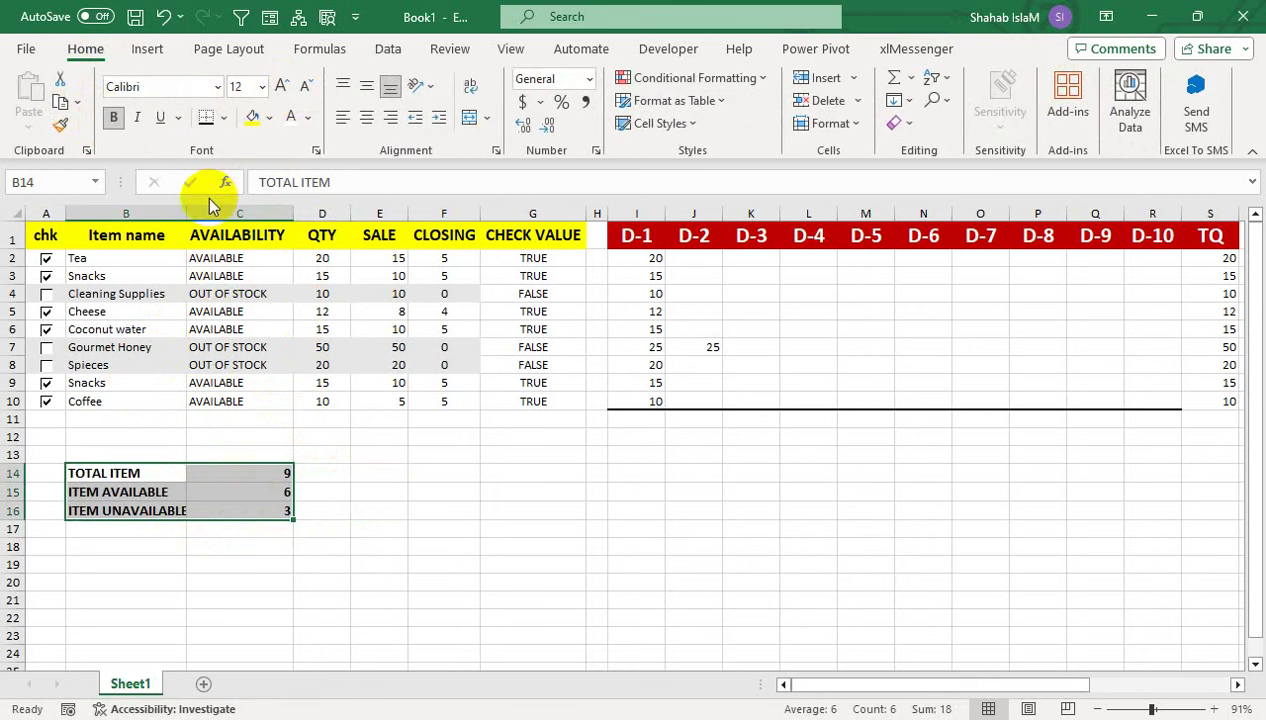
drag(186, 214, 202, 214)
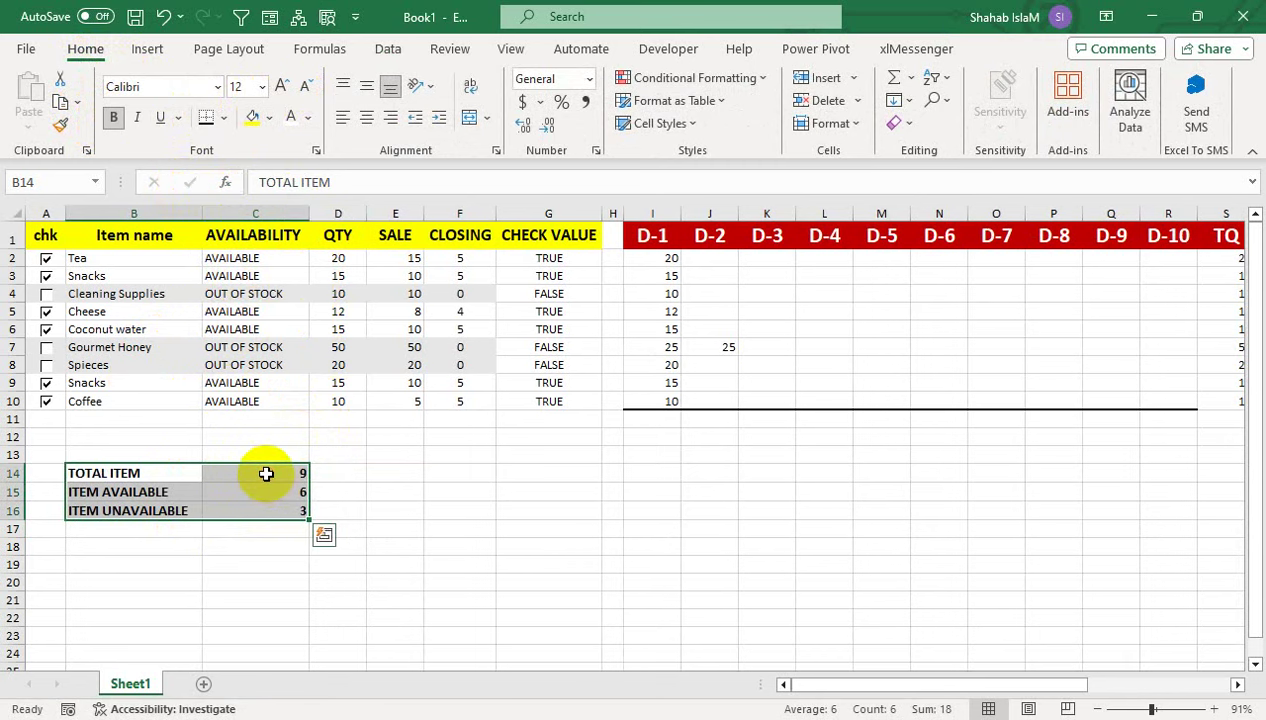
drag(262, 473, 275, 510)
click(366, 117)
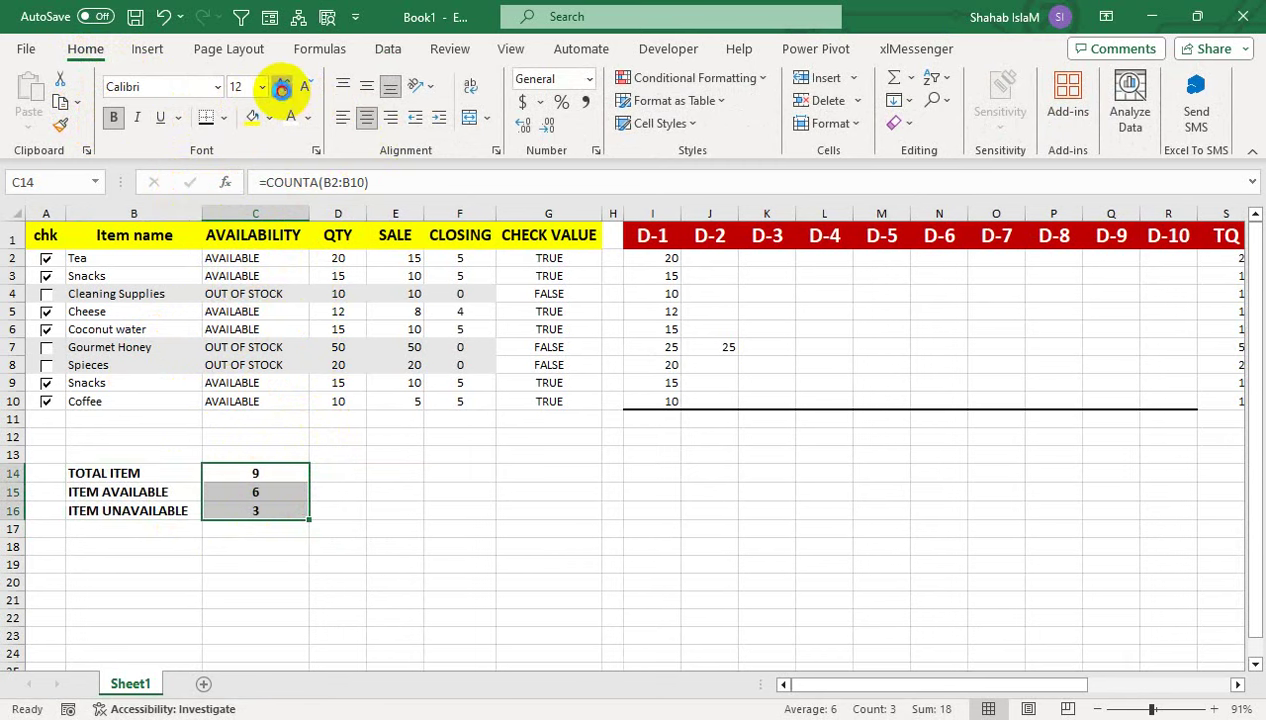
click(283, 87)
click(283, 87)
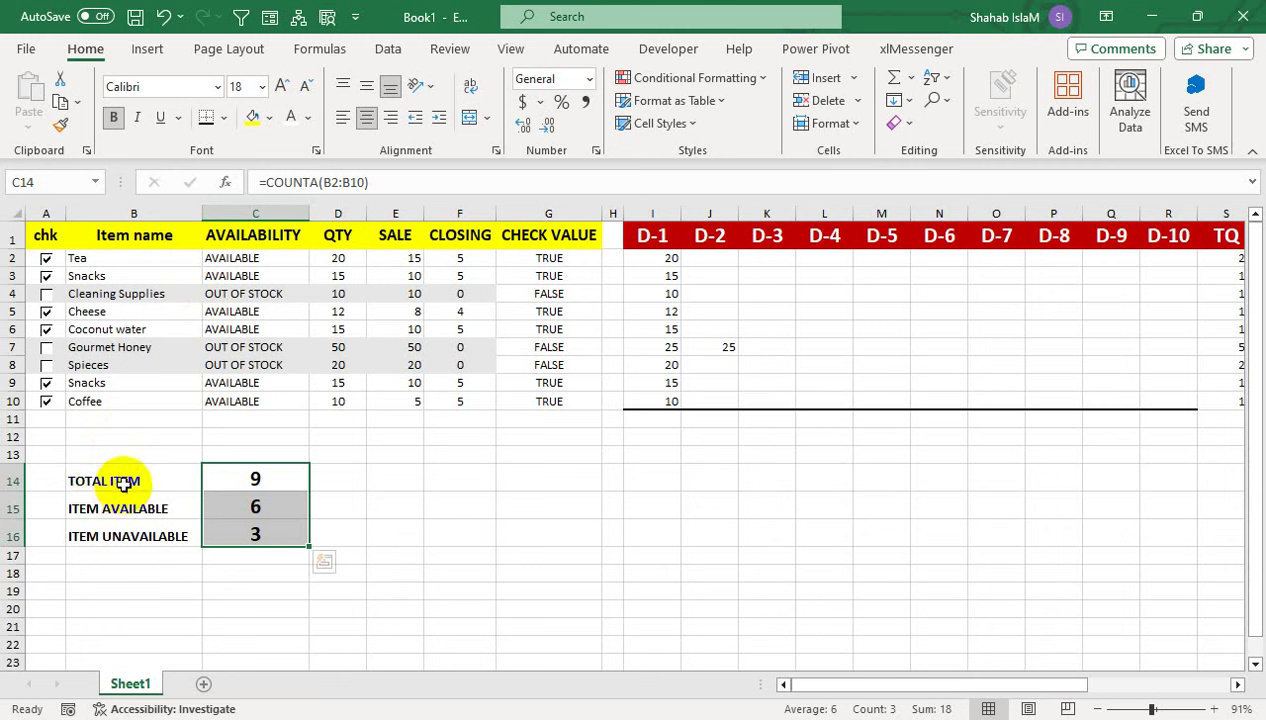
Apply All Borders to the summary block B14:C16 and the inventory table A2:G10
drag(101, 484, 235, 530)
click(226, 124)
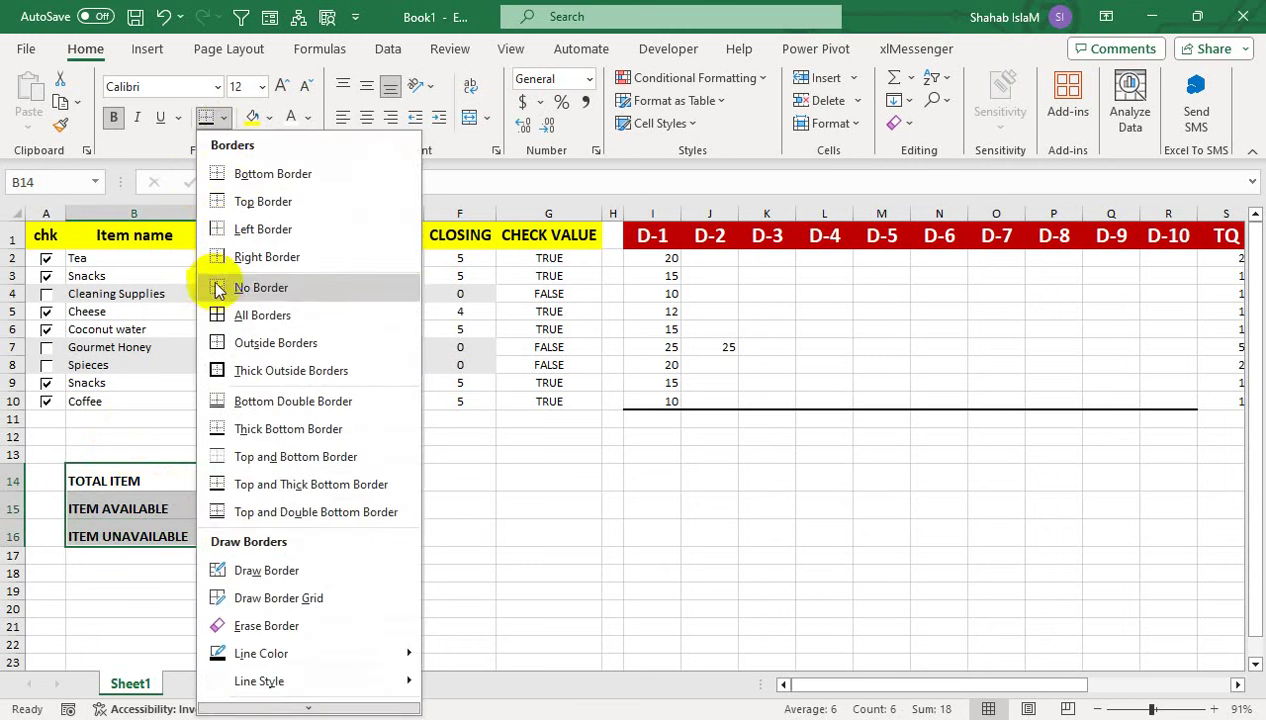
click(220, 285)
mouse_move(540, 257)
mouse_down()
mouse_move(181, 327)
mouse_move(51, 401)
mouse_up()
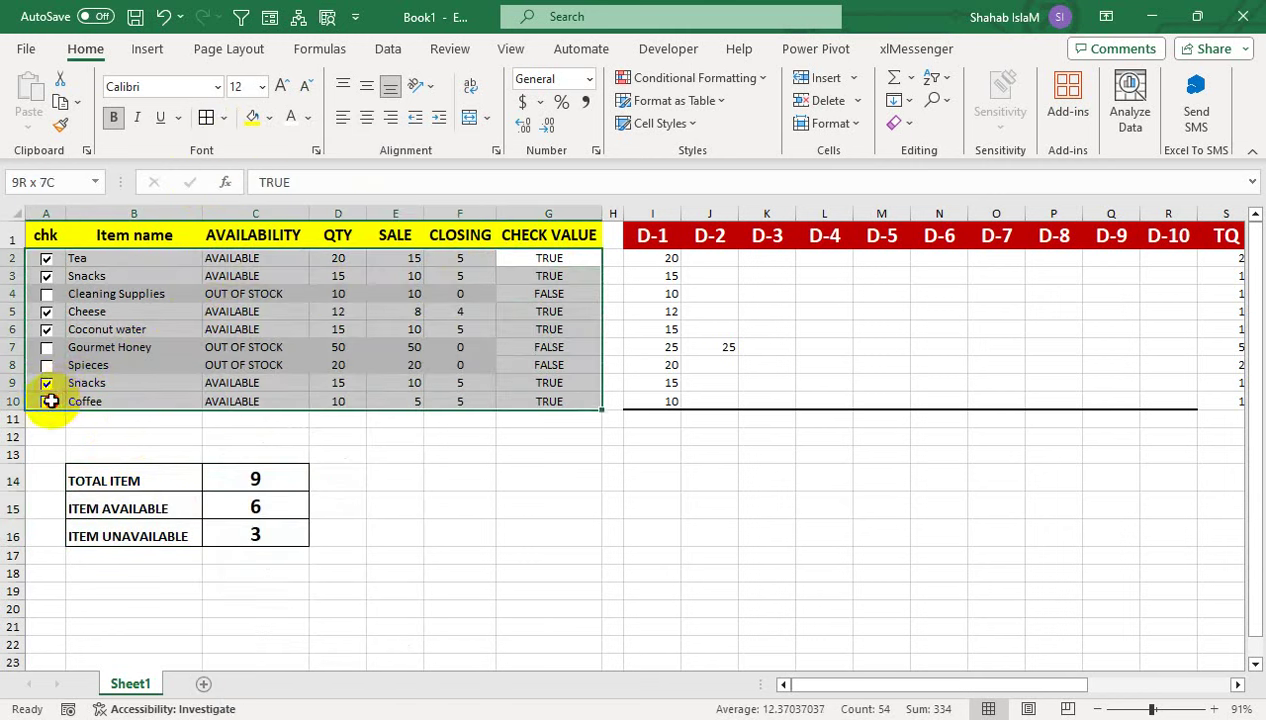
click(207, 119)
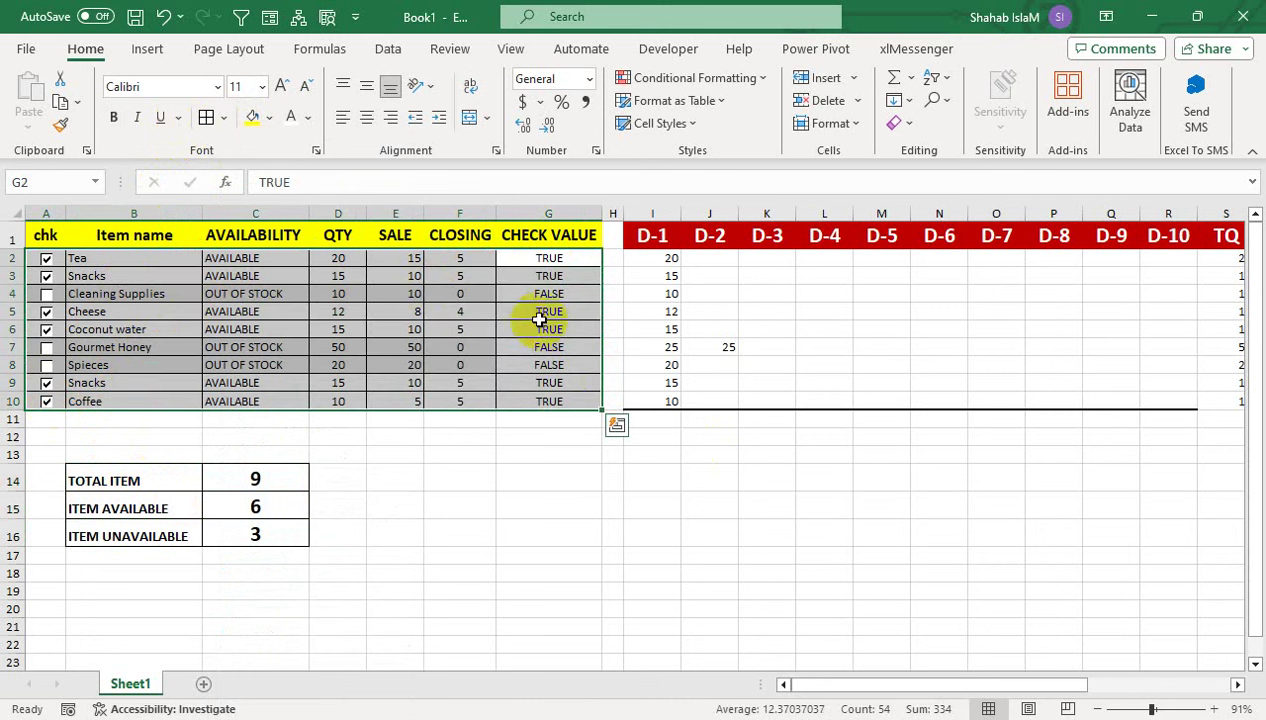
click(509, 280)
drag(465, 258, 481, 402)
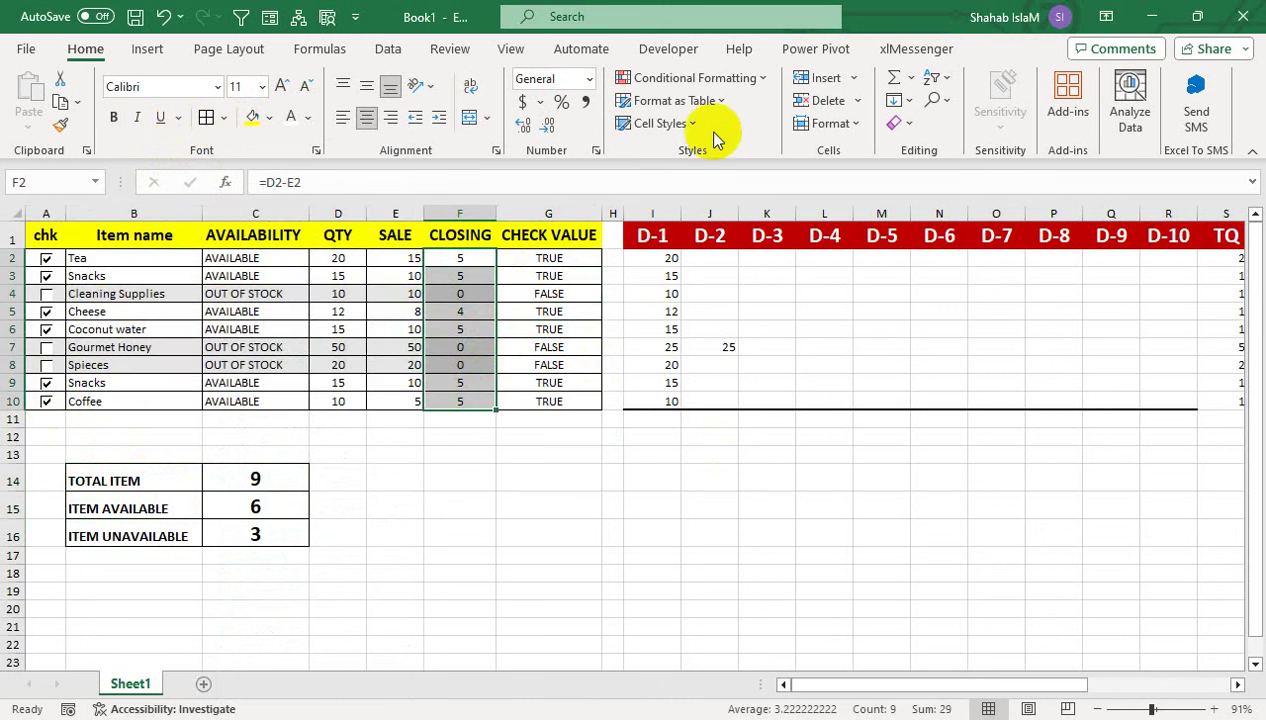
Start a new conditional formatting rule on F2:F10: Cell Value less than or equal to 5
click(695, 78)
mouse_move(741, 120)
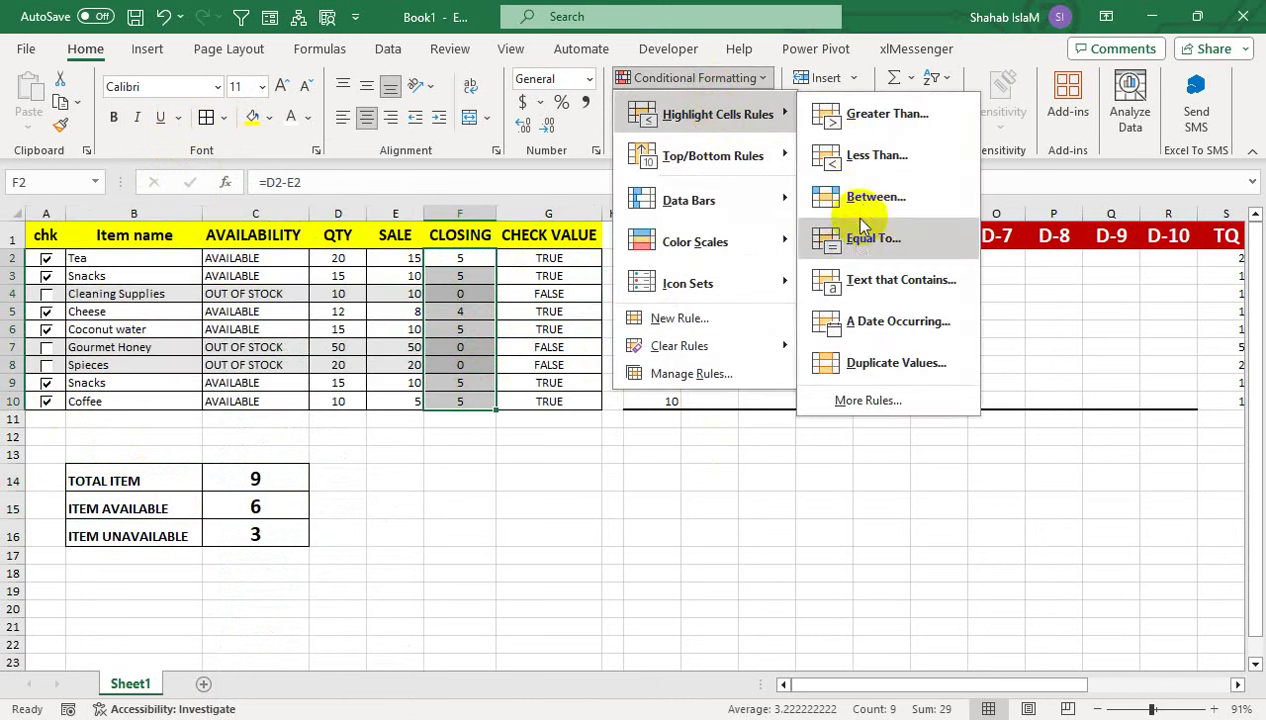
click(815, 409)
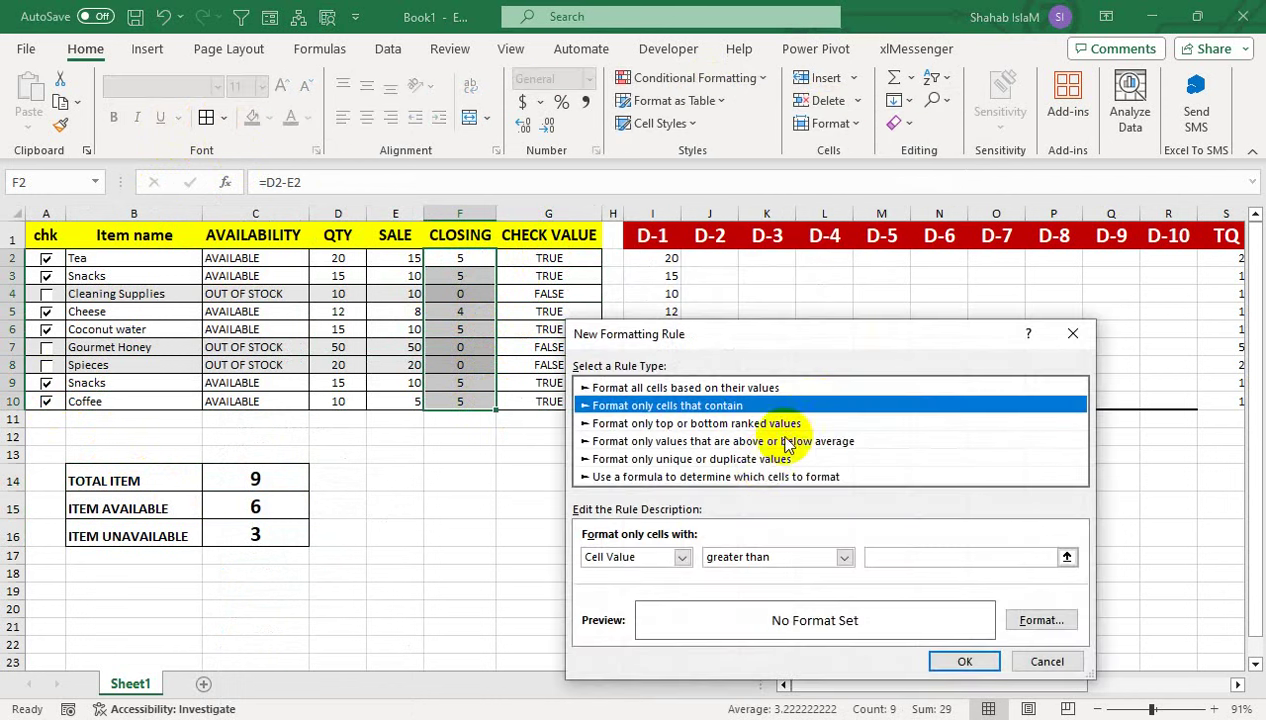
click(681, 557)
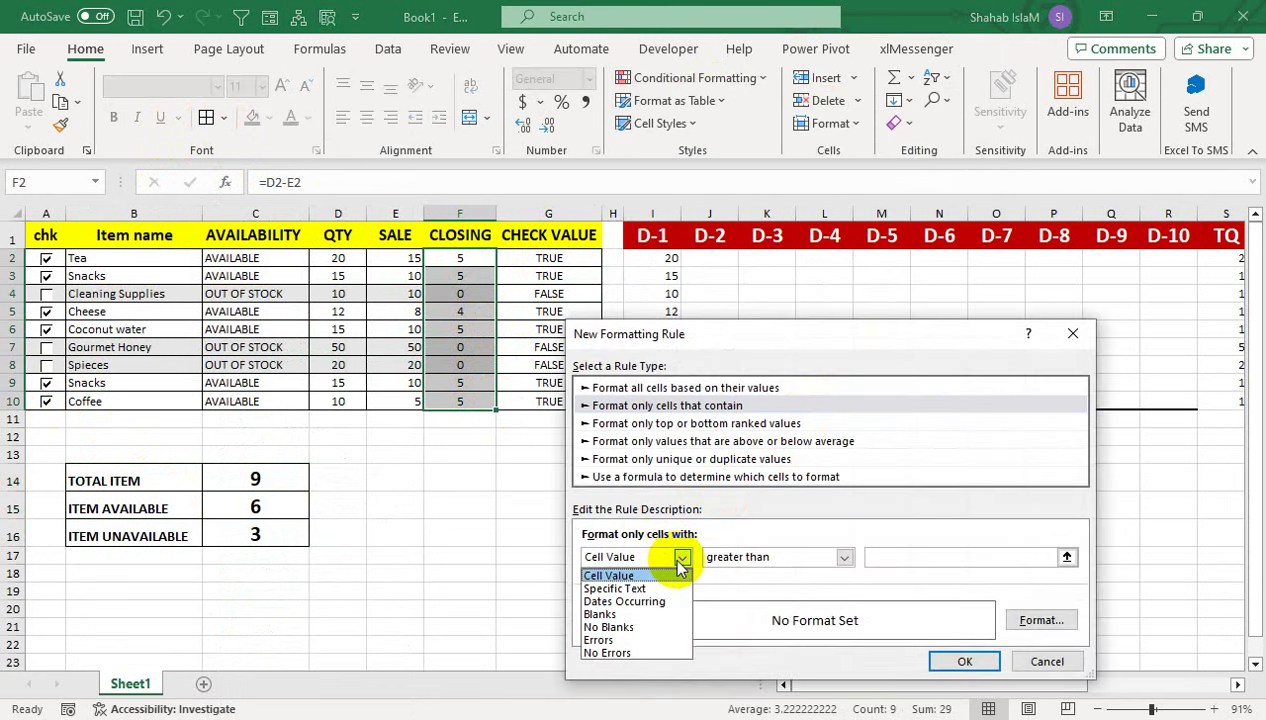
click(765, 558)
click(765, 558)
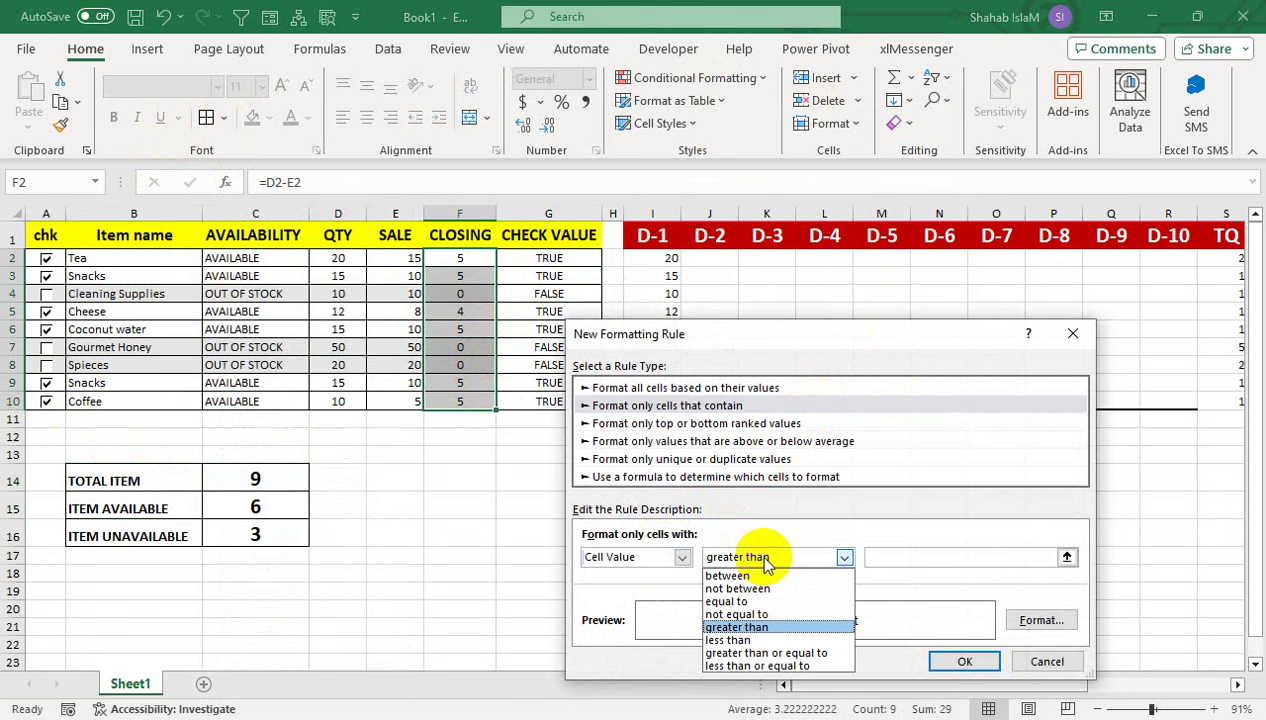
click(746, 667)
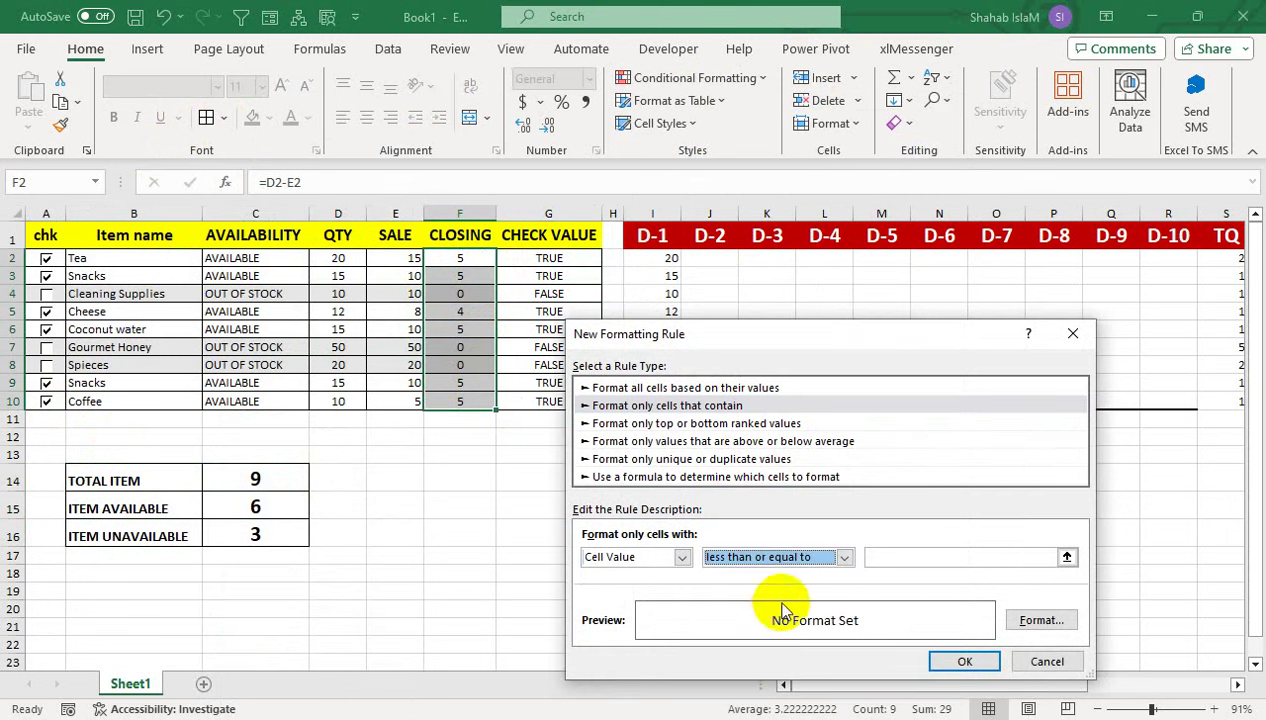
click(882, 558)
text(5)
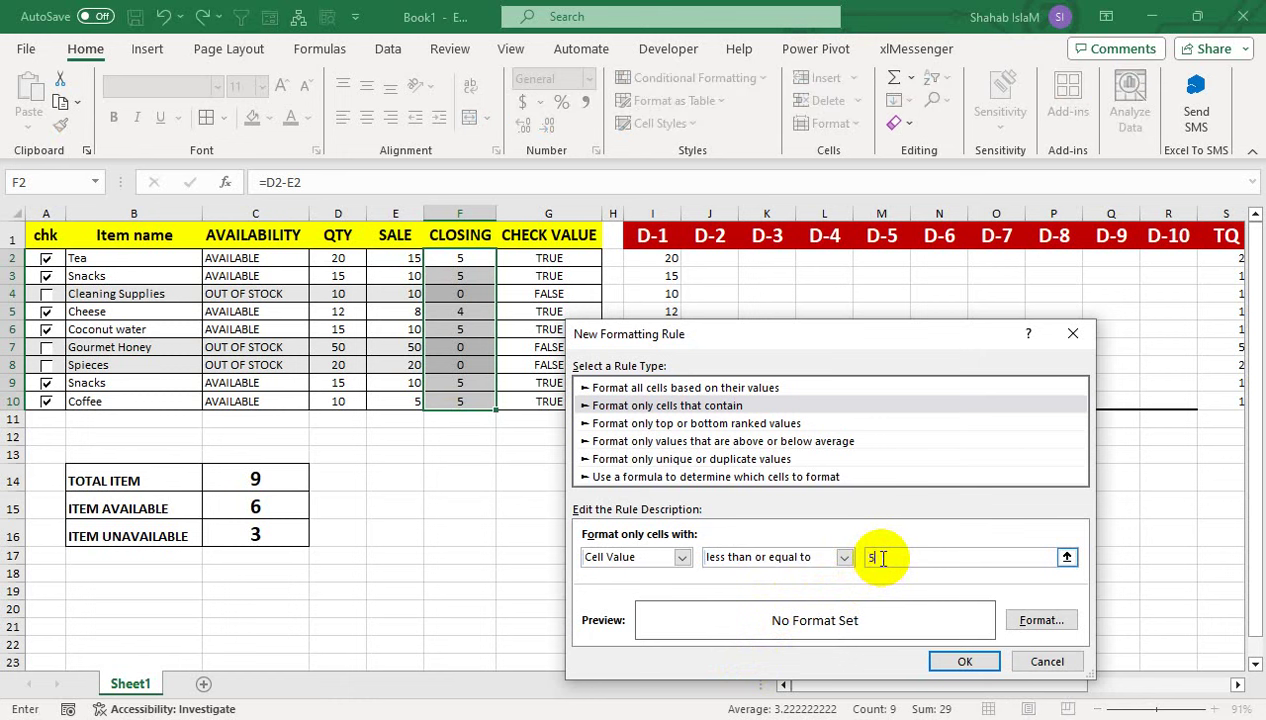
Format matching cells with a dark red fill and bold white text, and apply the rule
click(1040, 620)
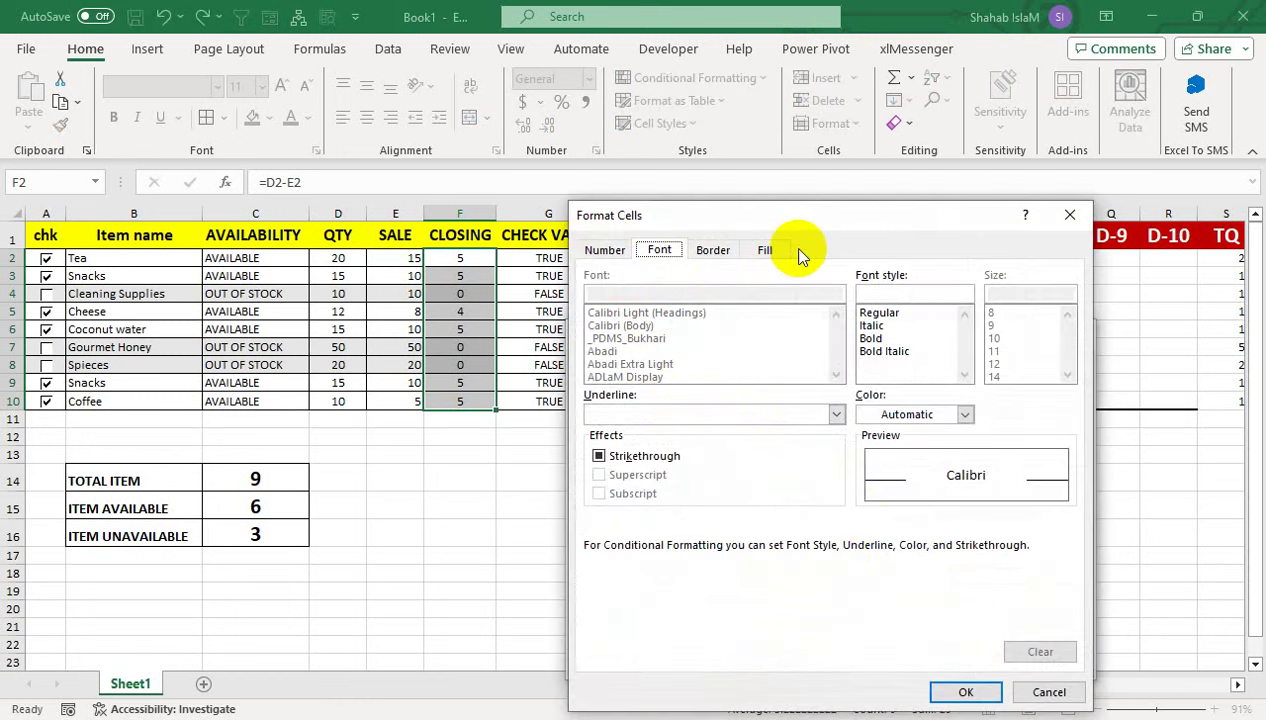
click(766, 250)
click(602, 443)
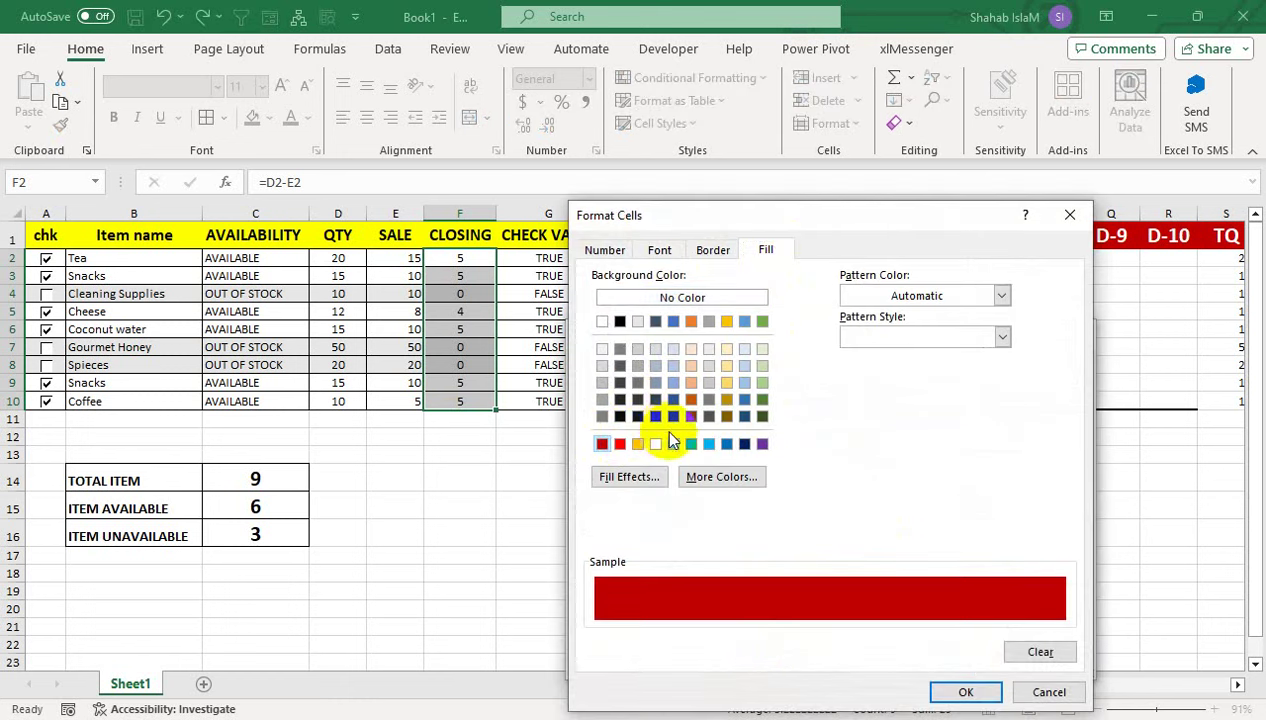
click(659, 250)
click(878, 338)
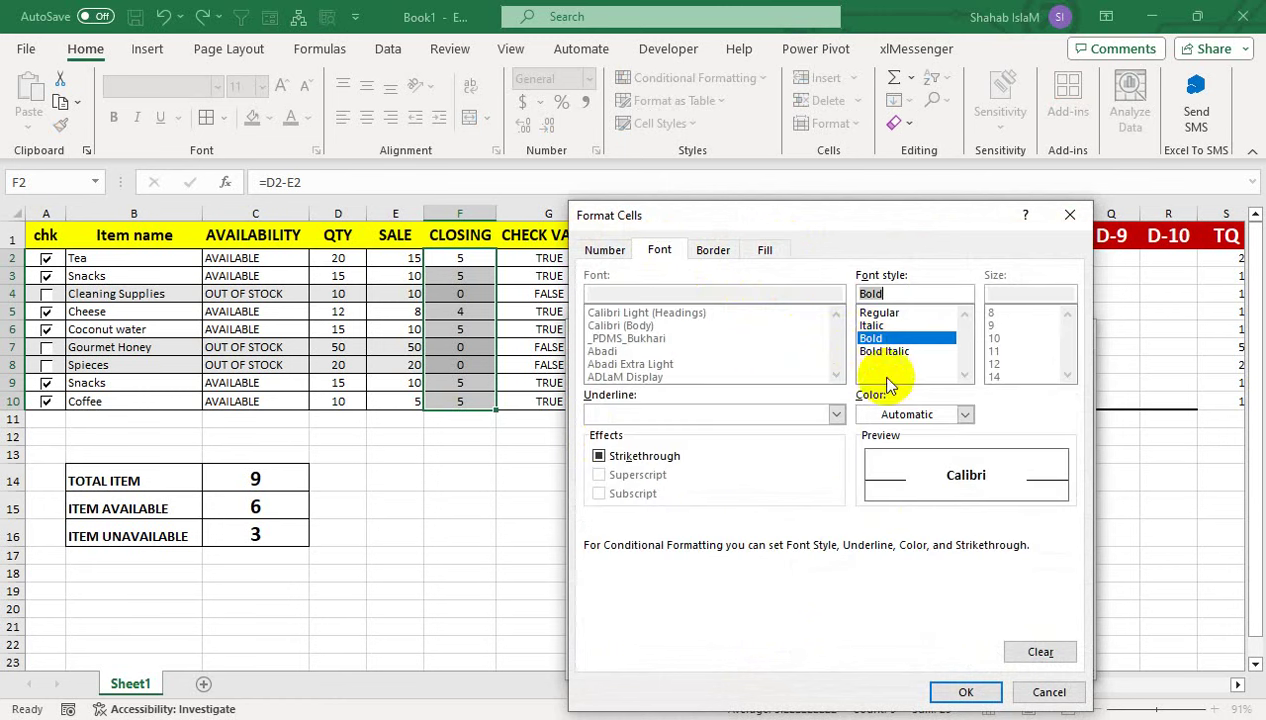
click(964, 414)
click(865, 494)
click(964, 691)
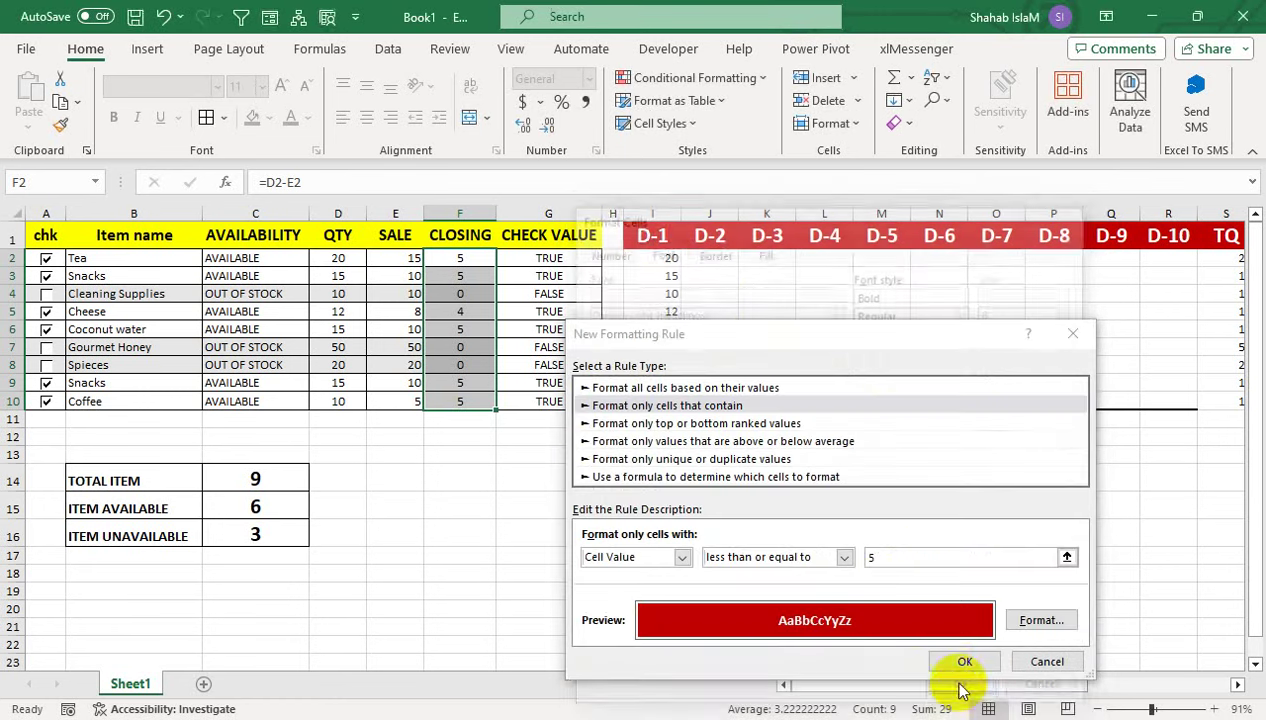
click(950, 660)
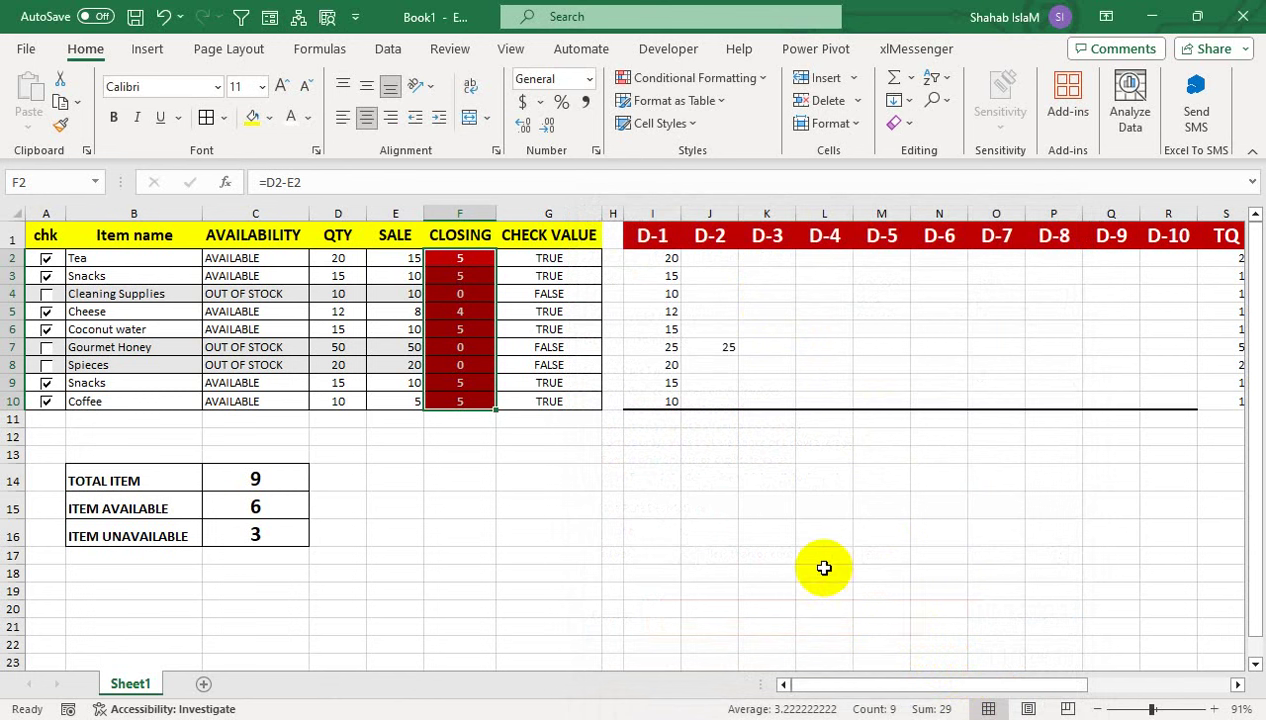
click(497, 413)
Change the SALE values for Tea (E2) to 5, Snacks (E3) to 3 and Cheese (E5) to 5
click(478, 331)
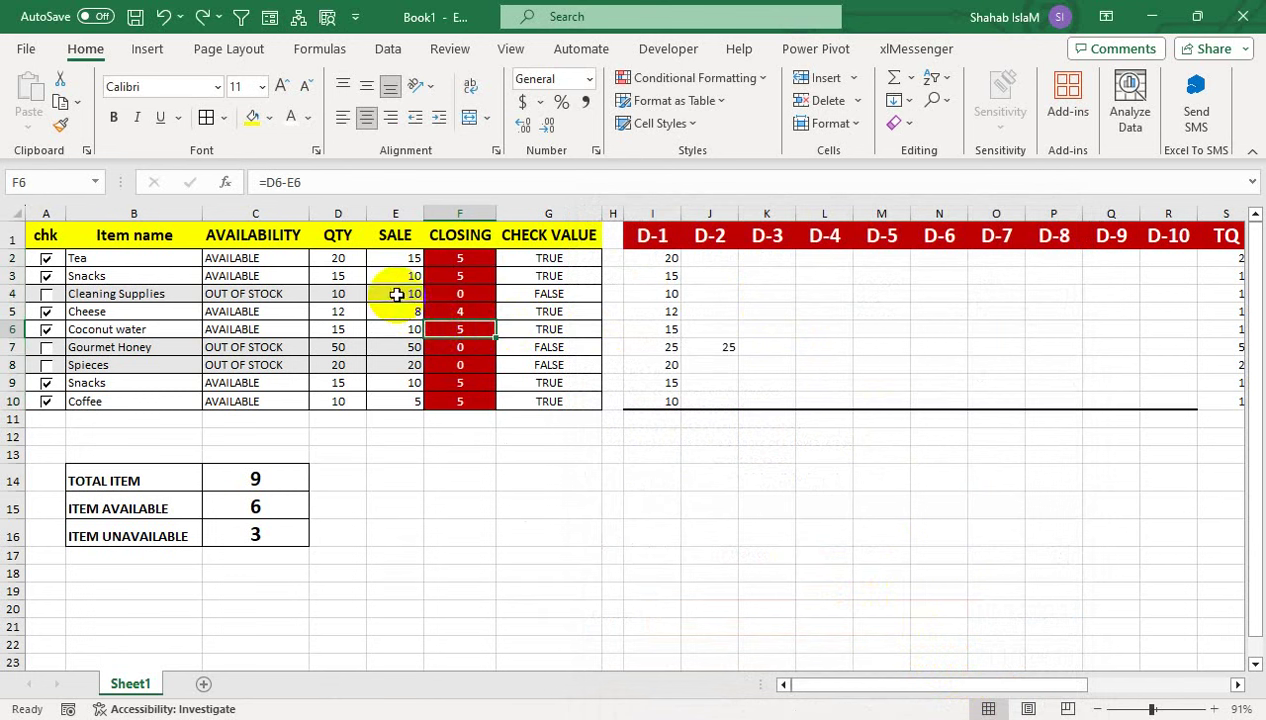
click(396, 294)
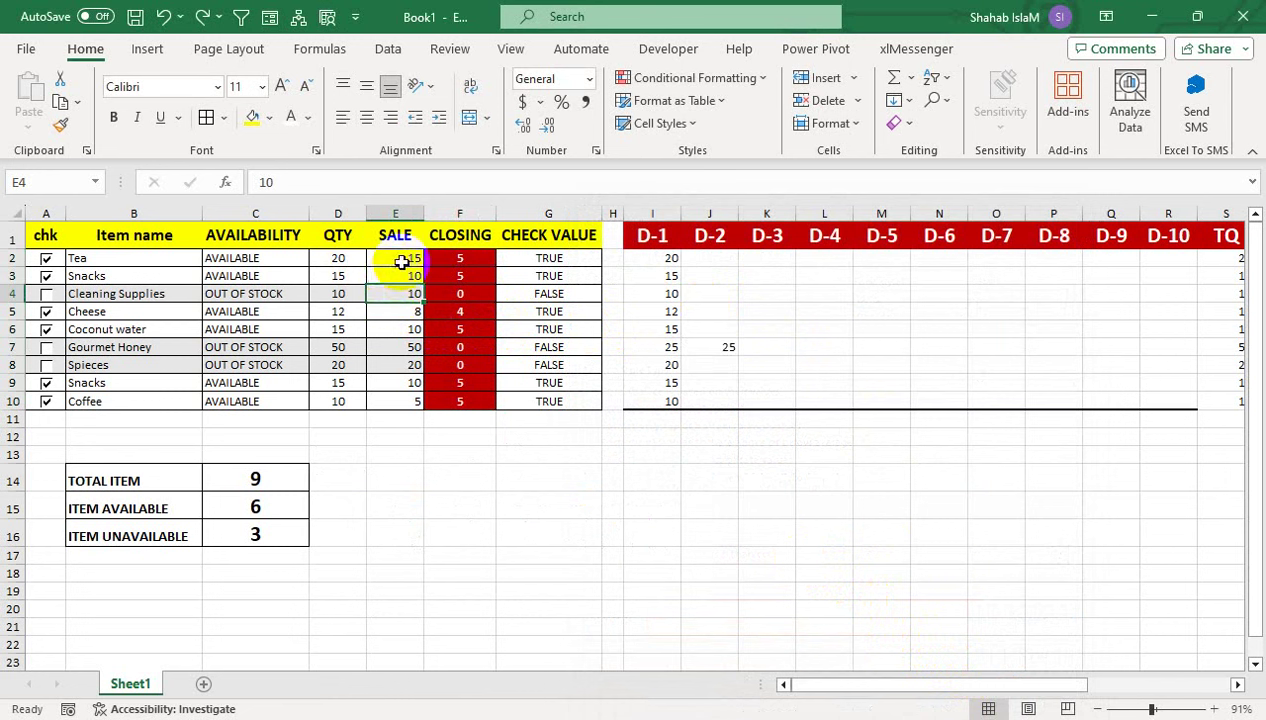
click(404, 261)
click(408, 280)
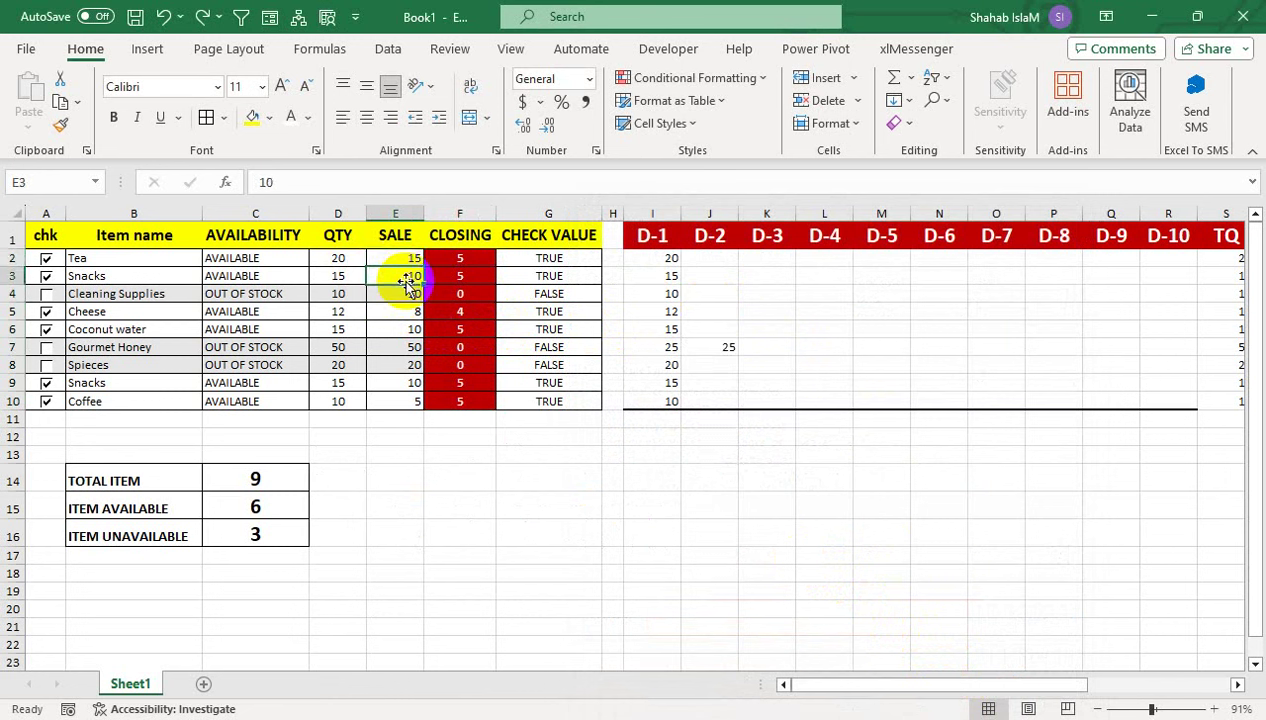
key(ctrl+y)
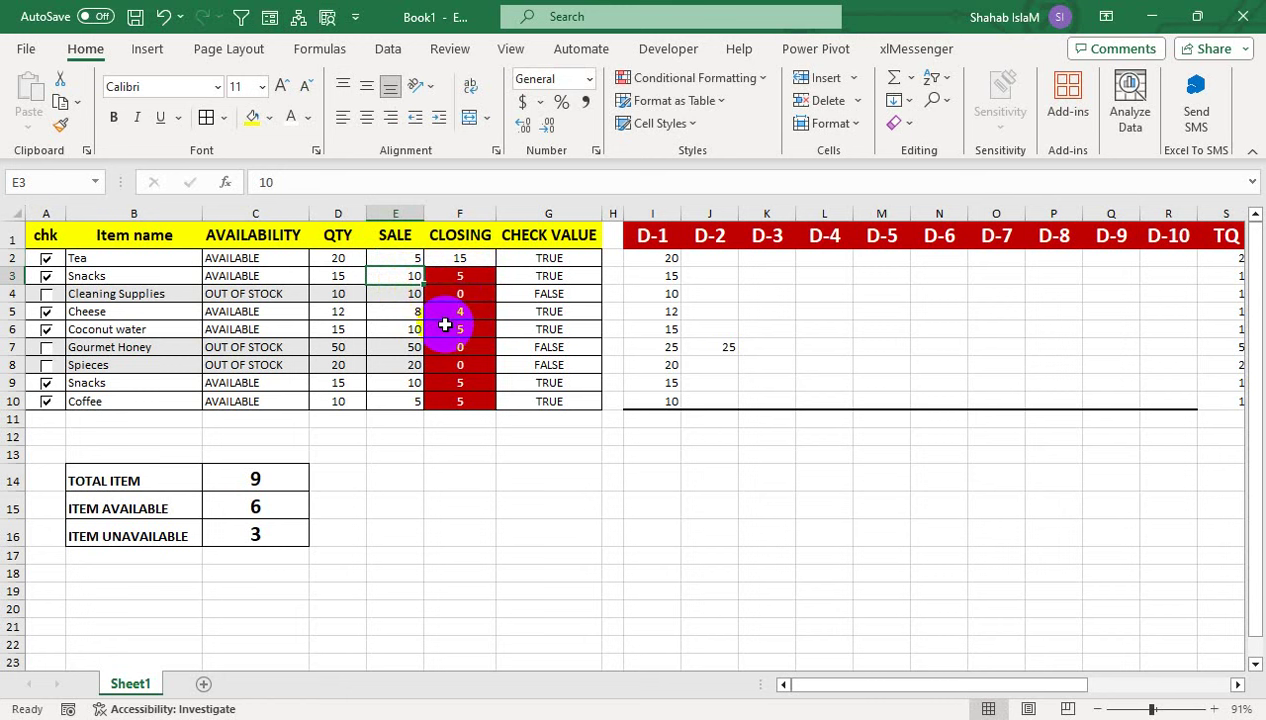
text(3)
key(Return)
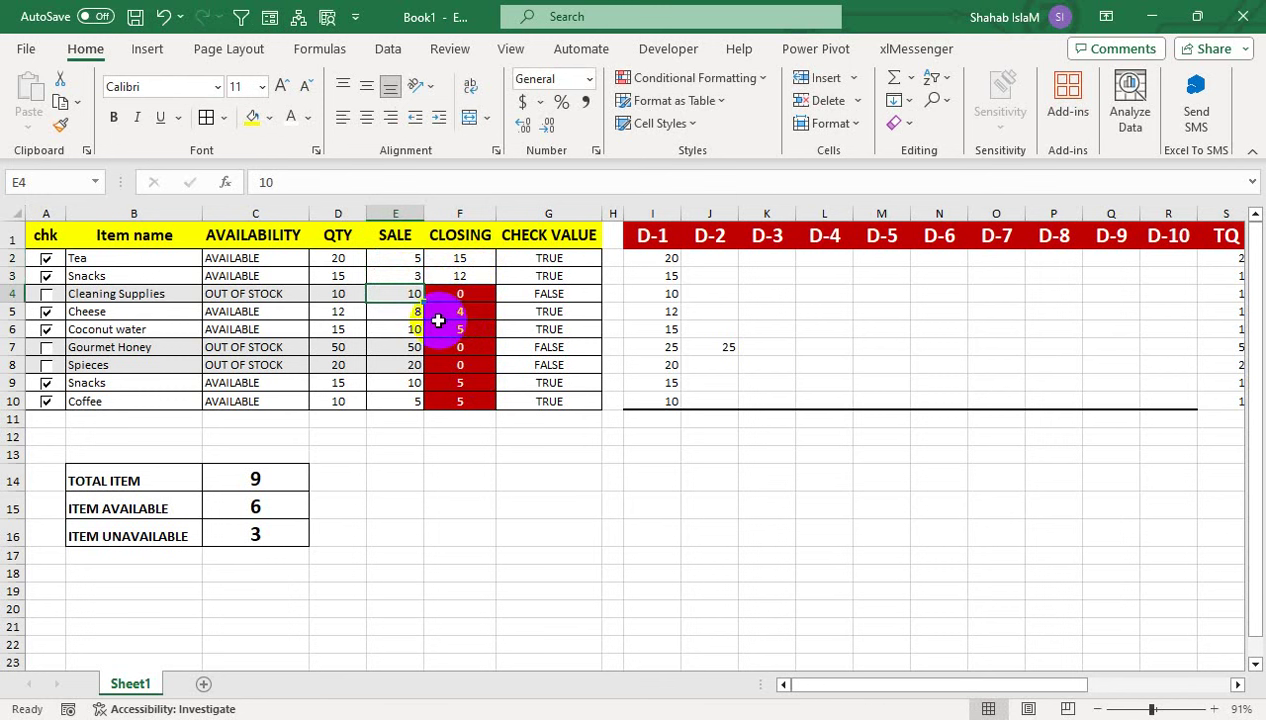
drag(438, 322, 438, 318)
click(438, 311)
text(5)
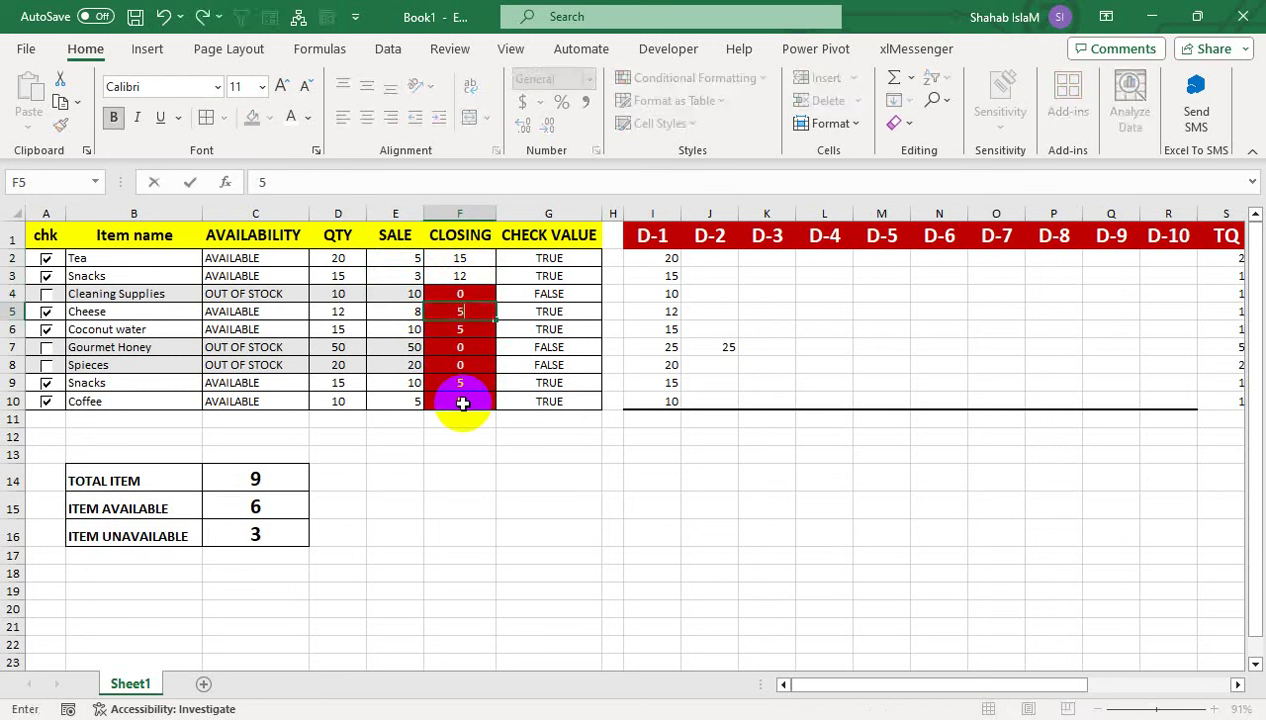
click(446, 326)
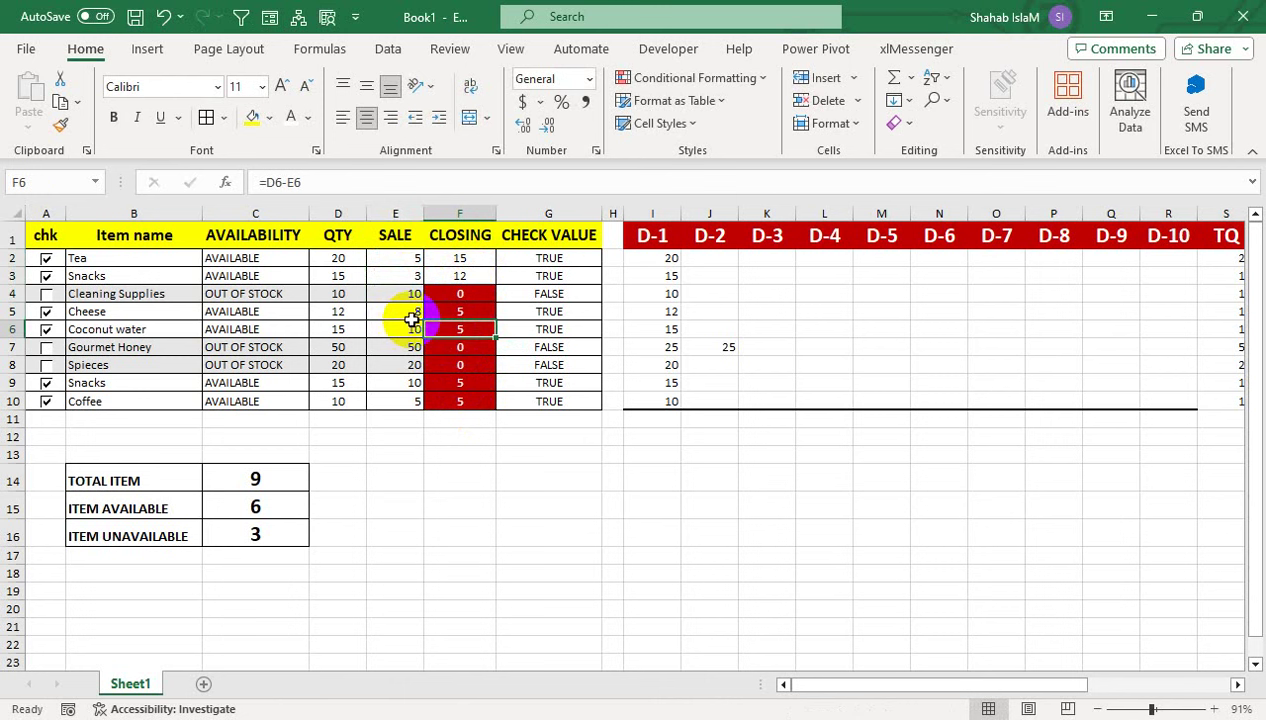
key(ctrl+z)
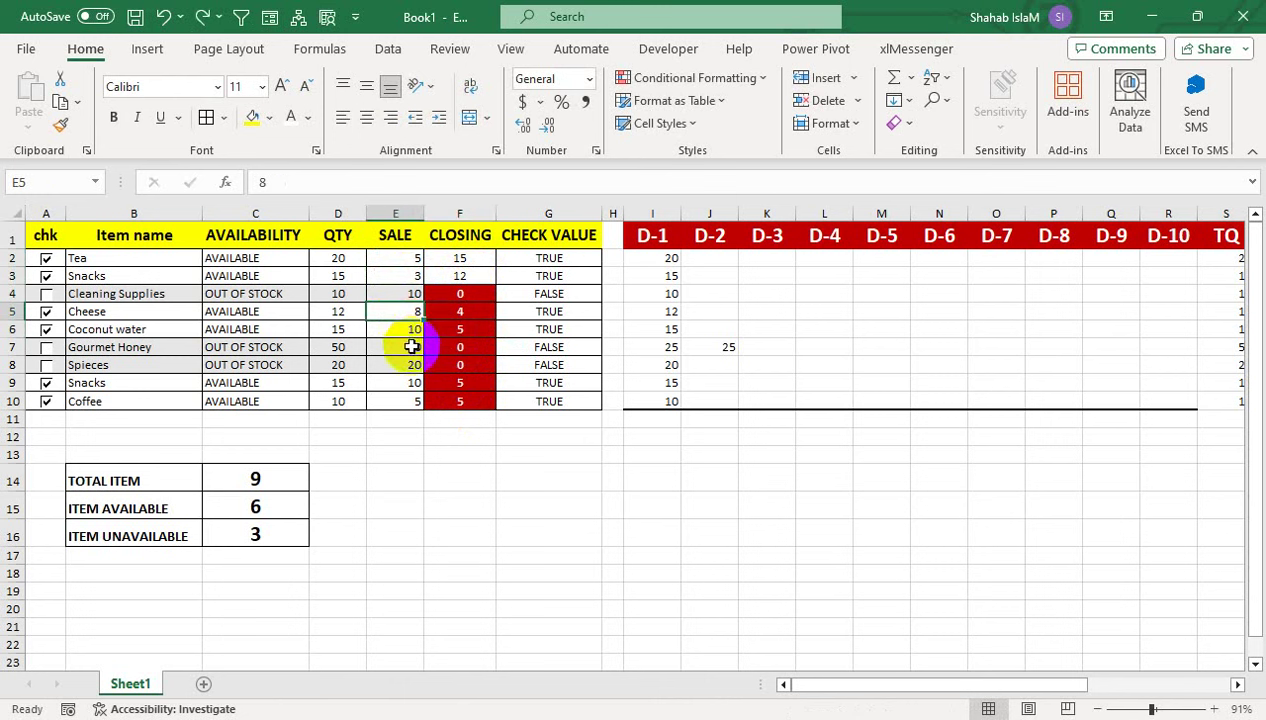
text(5)
key(Return)
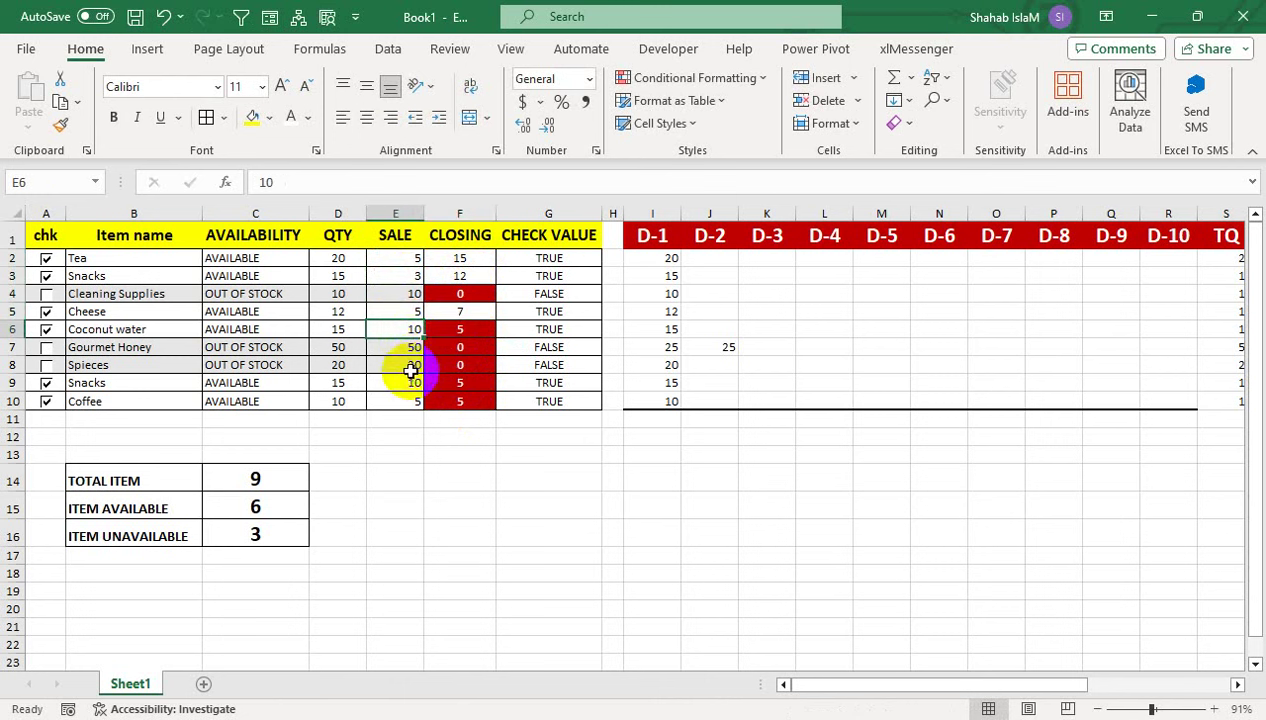
Change the SALE values for Coconut water to 9, Snacks (E9) to 11 and Coffee (E10) to 4
click(410, 346)
click(413, 328)
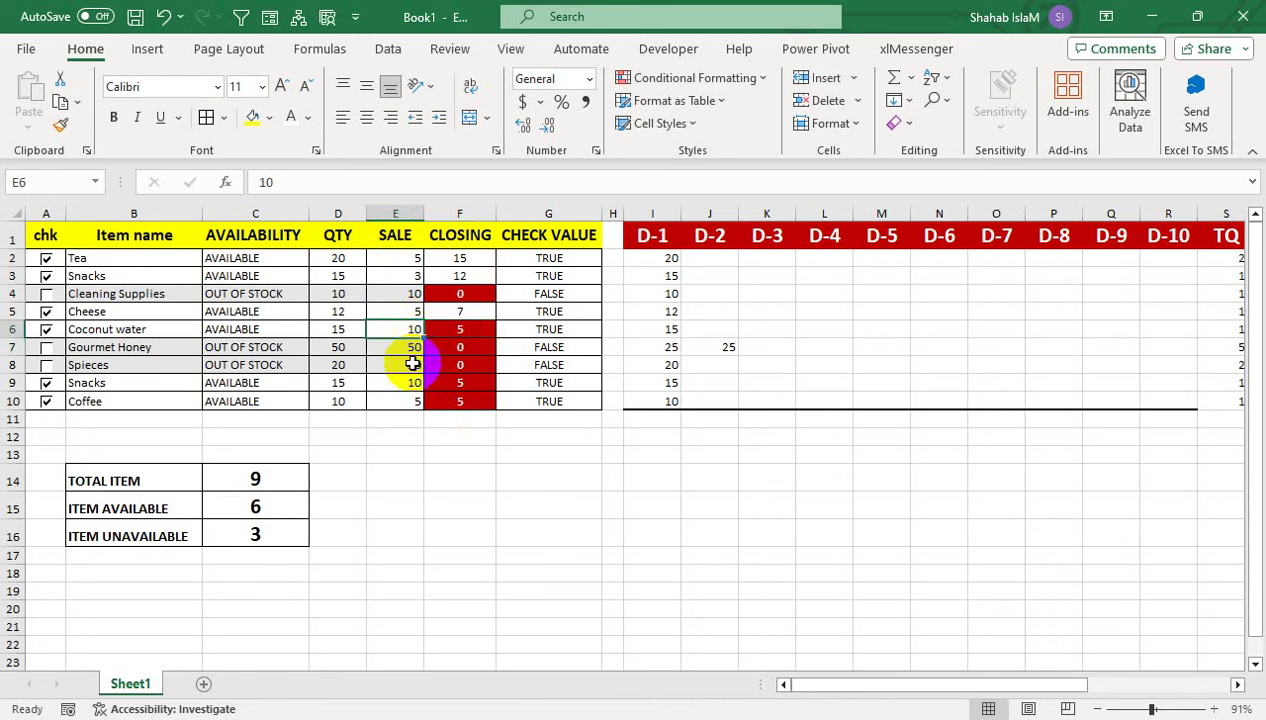
text(1)
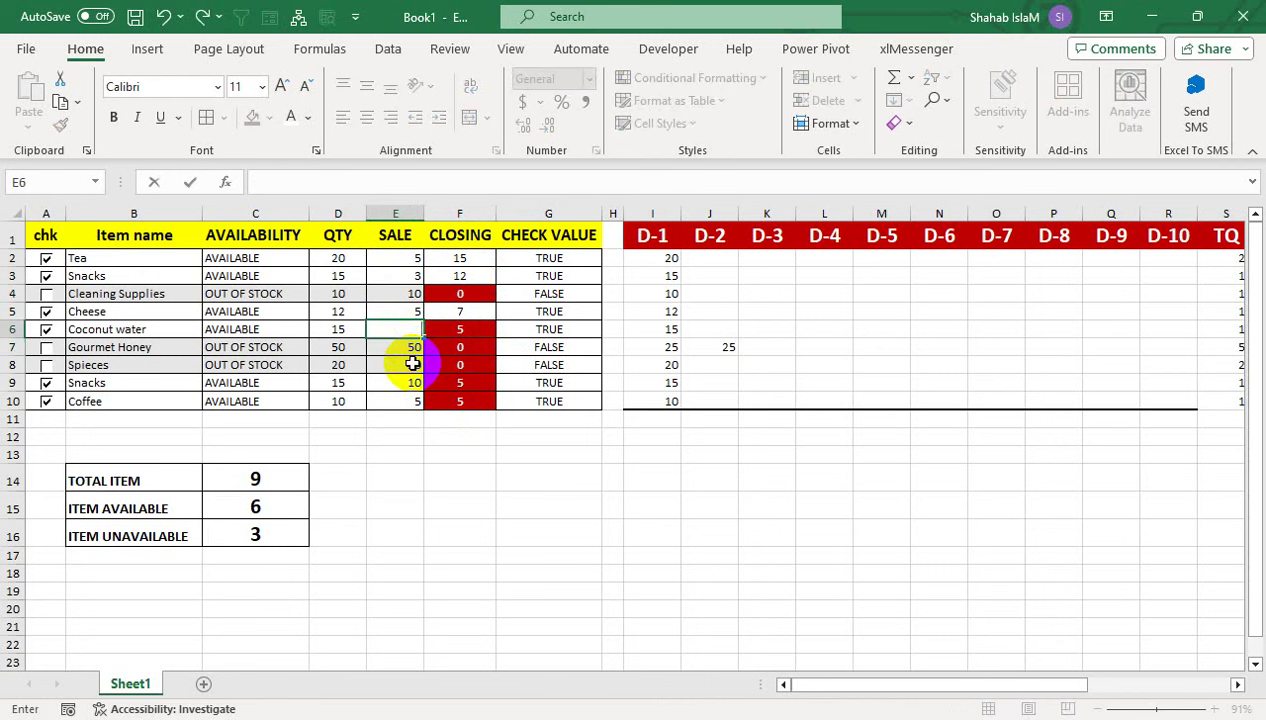
text(9)
key(Return)
click(413, 385)
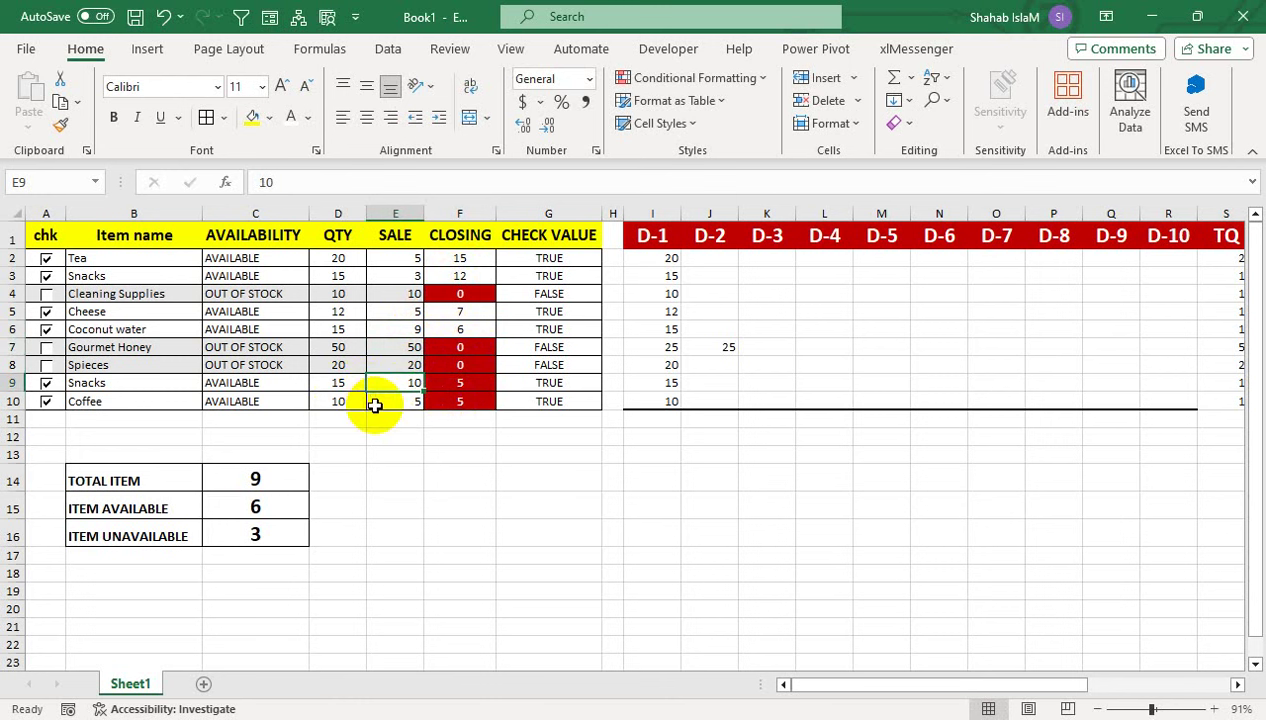
text(11)
key(Return)
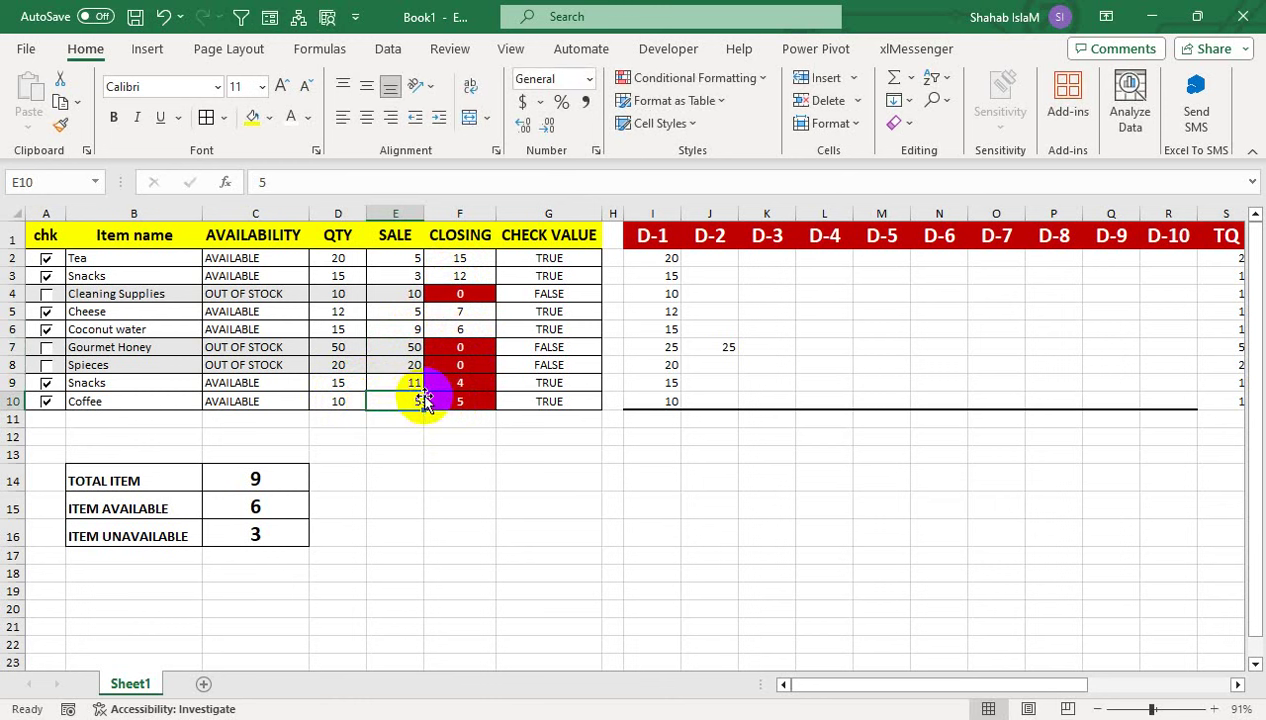
click(438, 390)
click(405, 401)
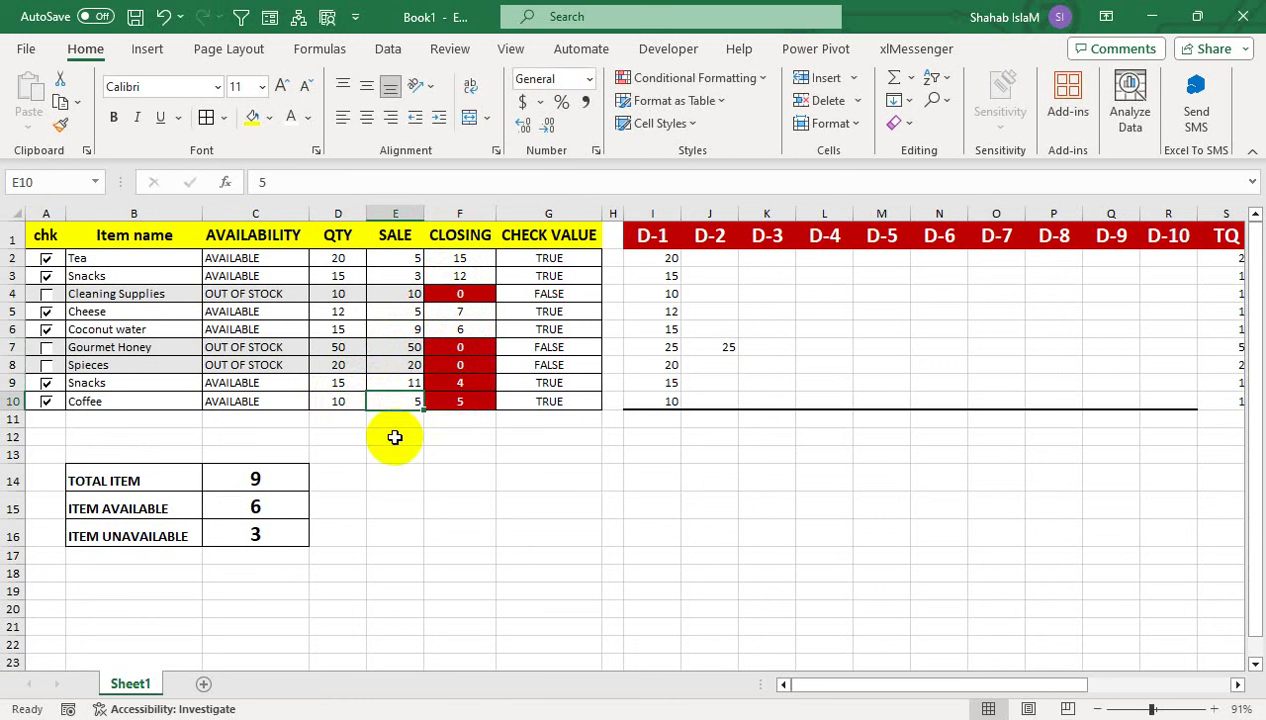
text(4)
key(Return)
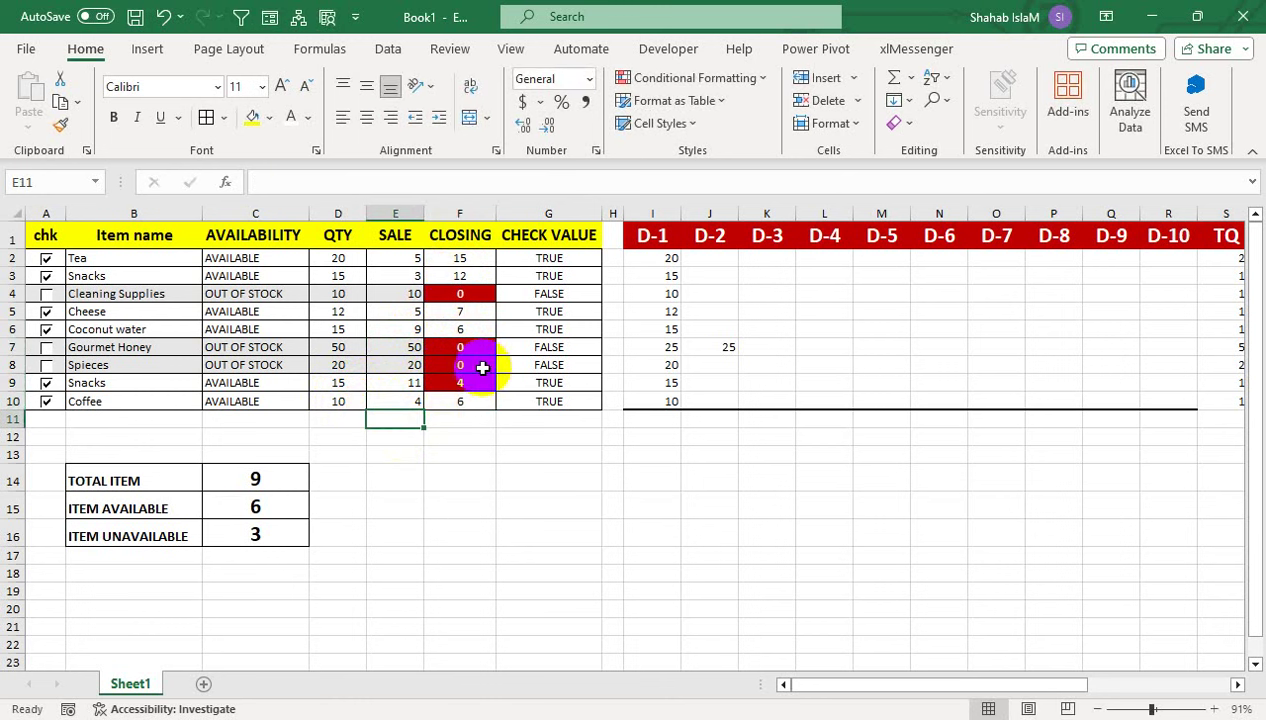
click(283, 508)
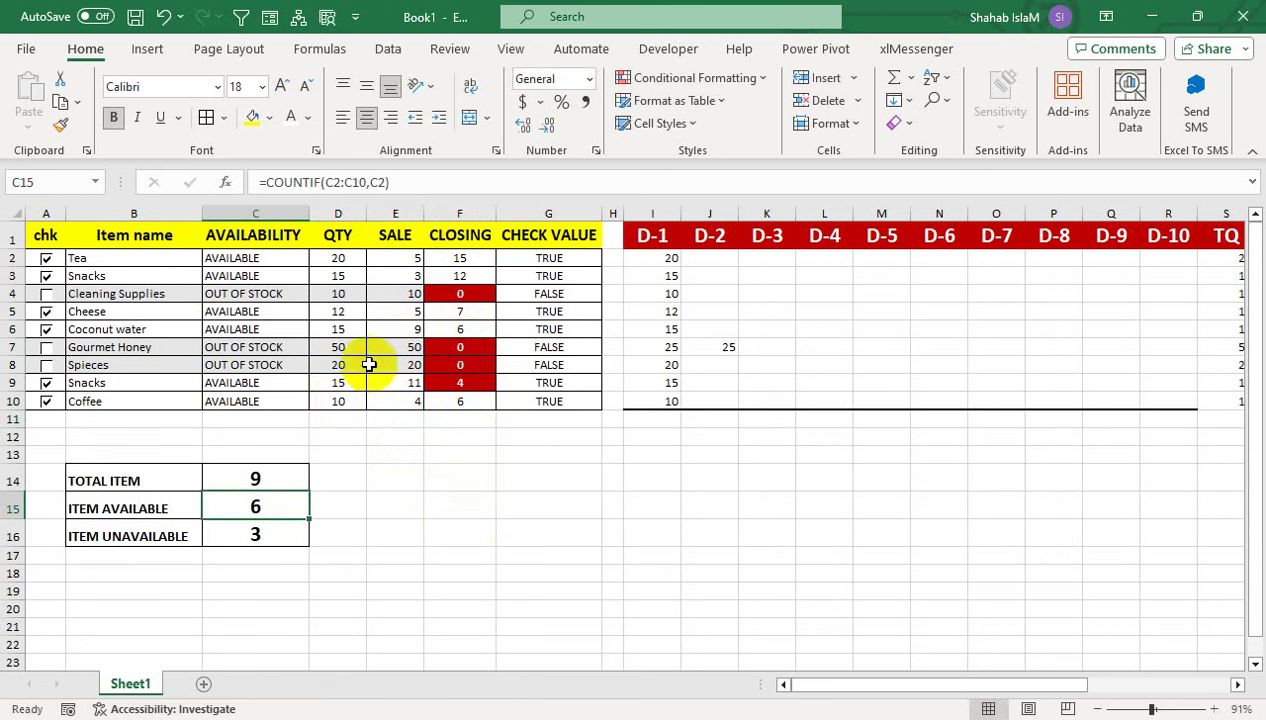